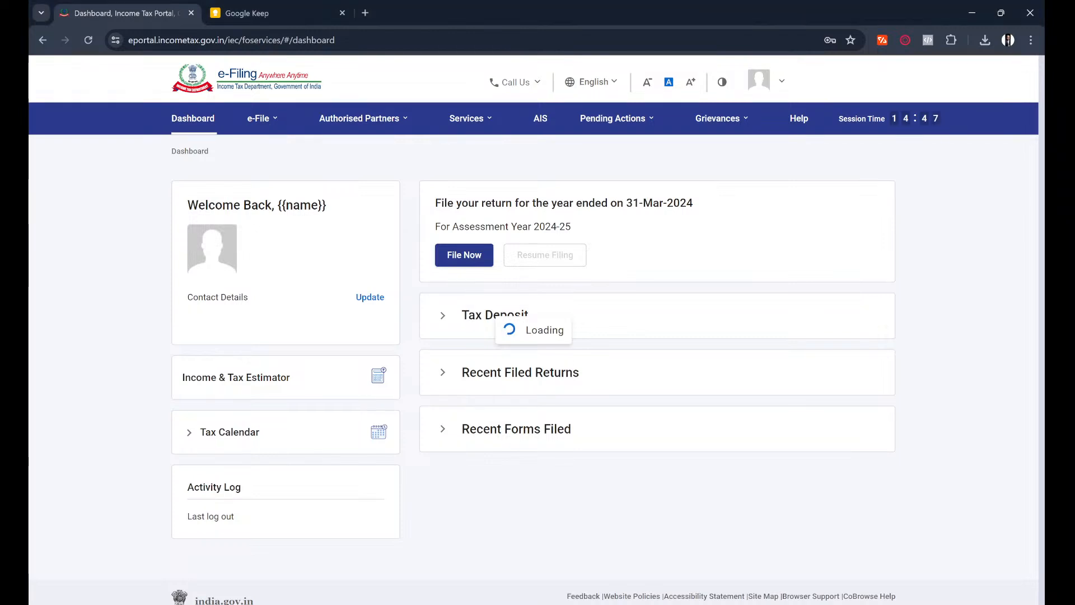
Close the Google Keep page, request Form 26AS from the e-filing portal, and confirm the redirect to the TDS-CPC website
{"action": "left_click", "coordinate": [341, 13]}
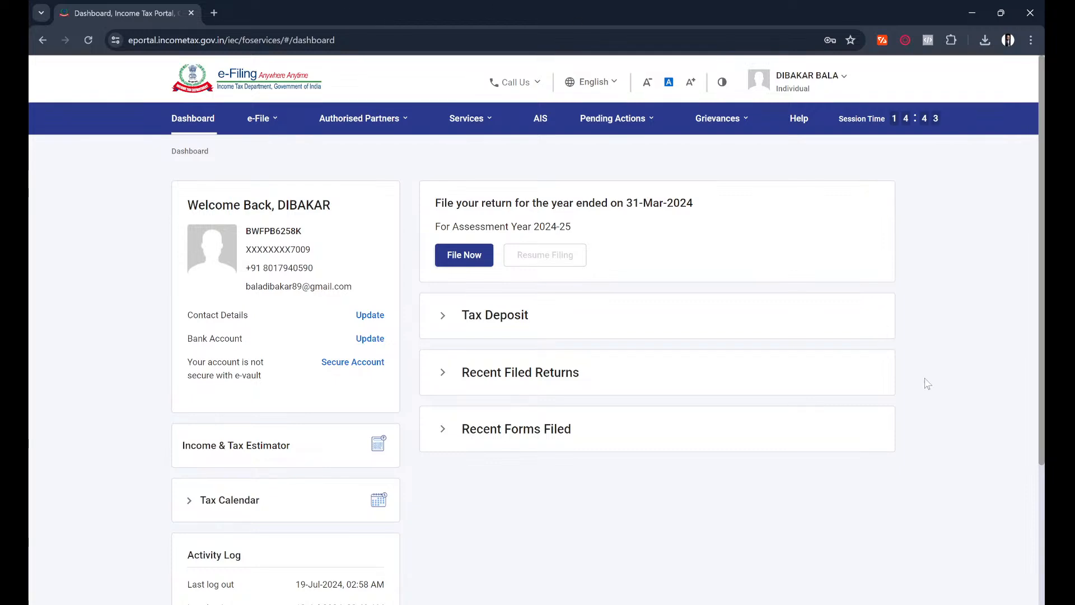
{"action": "scroll", "coordinate": [926, 380], "scroll_direction": "down", "scroll_amount": 2}
{"action": "scroll", "coordinate": [926, 383], "scroll_direction": "up", "scroll_amount": 2}
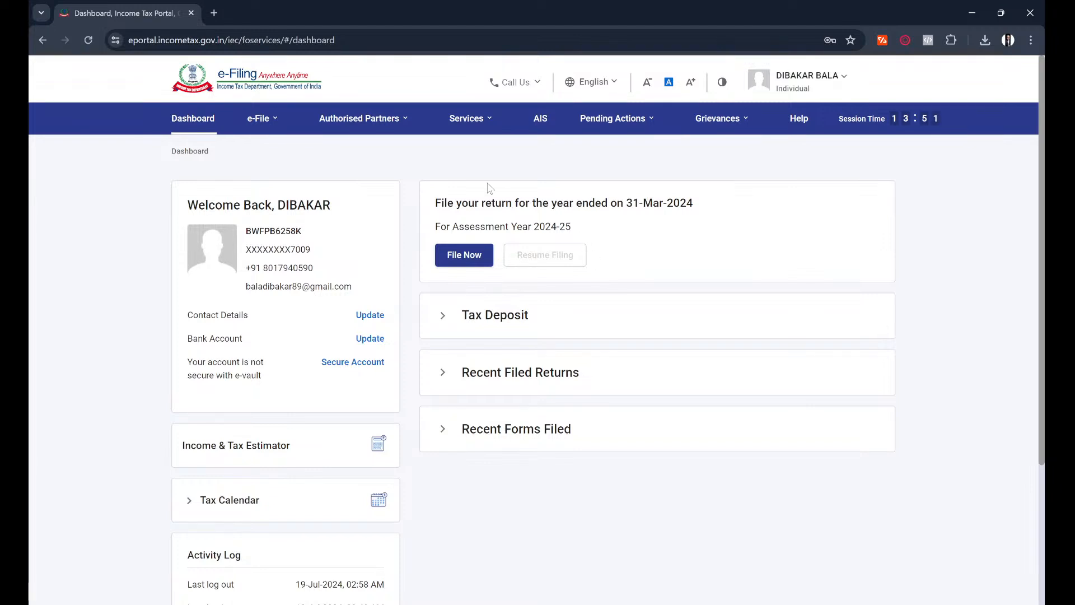
{"action": "mouse_move", "coordinate": [263, 118]}
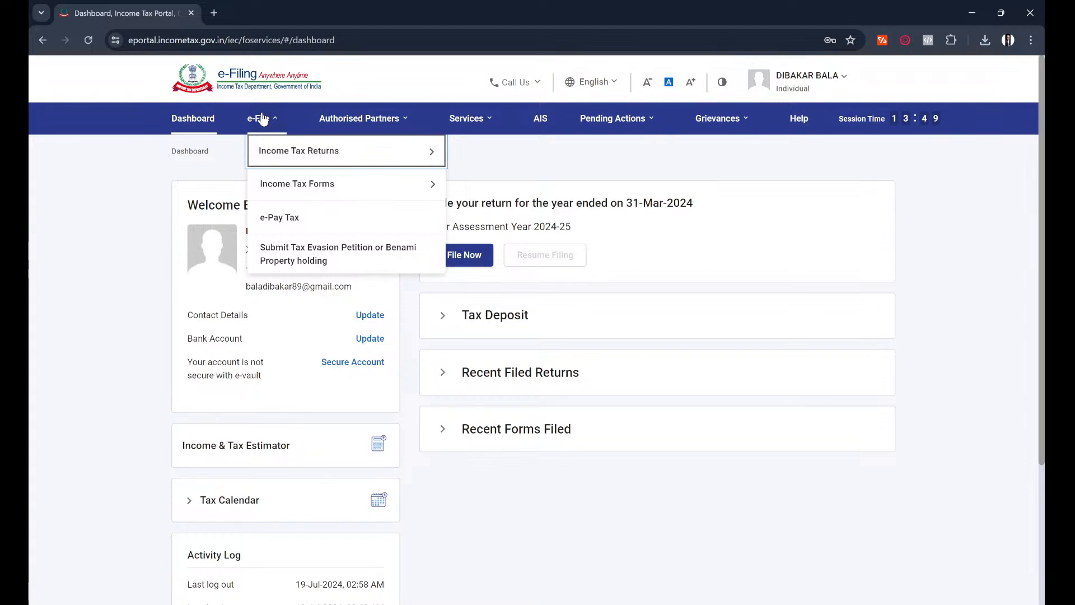
{"action": "mouse_move", "coordinate": [347, 153]}
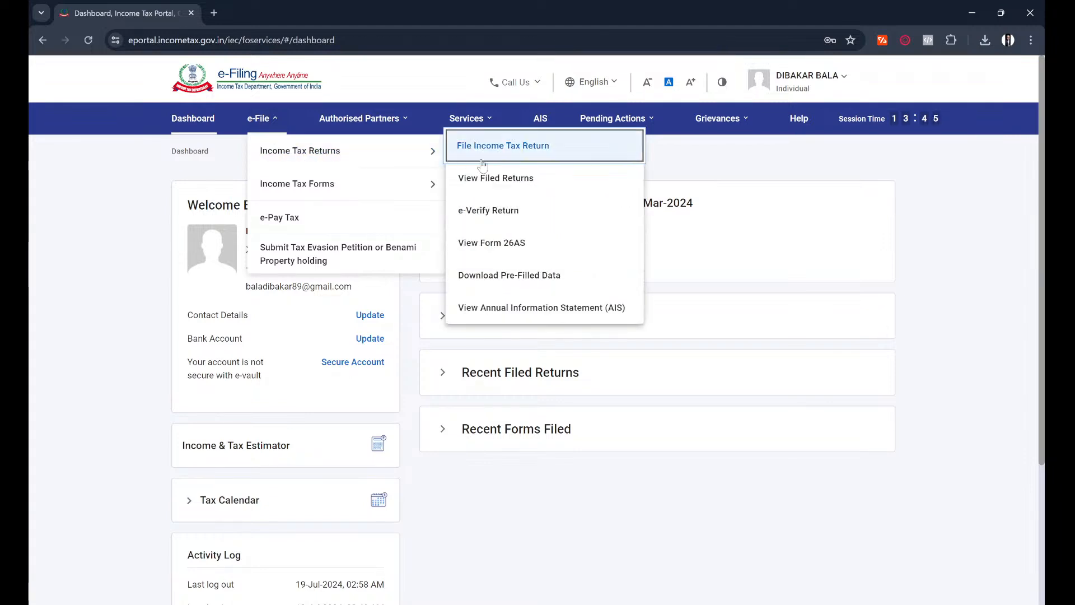
{"action": "left_click", "coordinate": [534, 249]}
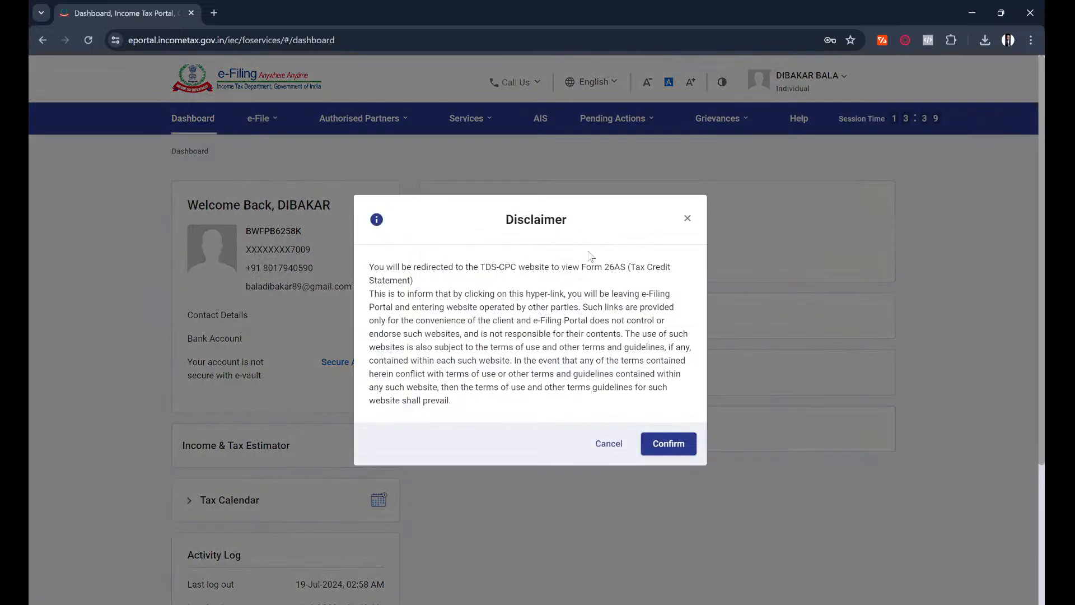
{"action": "left_click", "coordinate": [668, 447]}
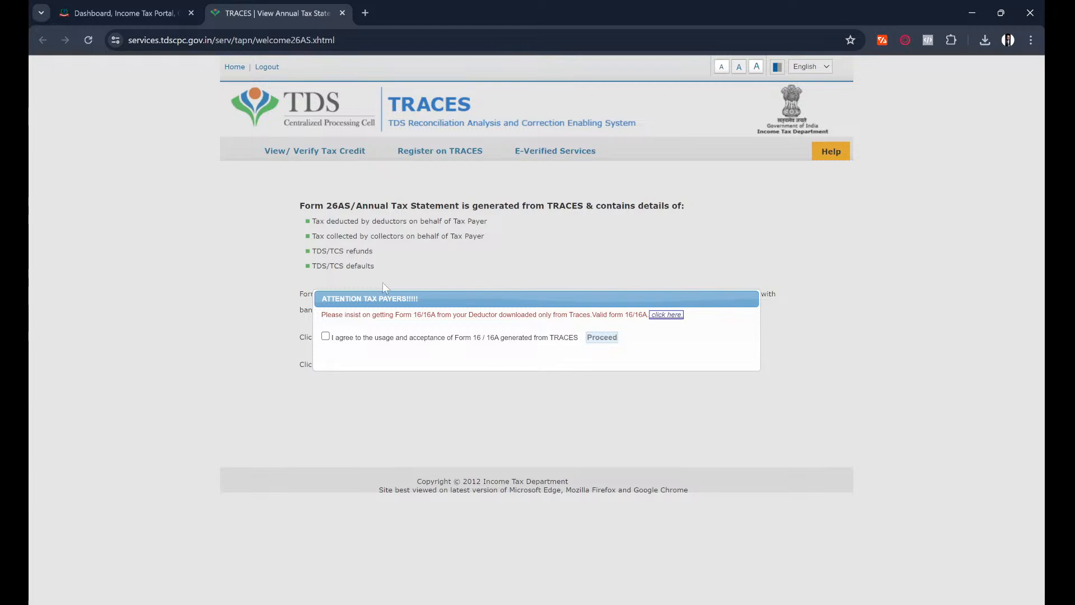
Agree to the usage and acceptance of Form 16/16A and proceed to the Form 26AS/Annual Tax Statement page
{"action": "left_click", "coordinate": [325, 336]}
{"action": "left_click", "coordinate": [602, 338]}
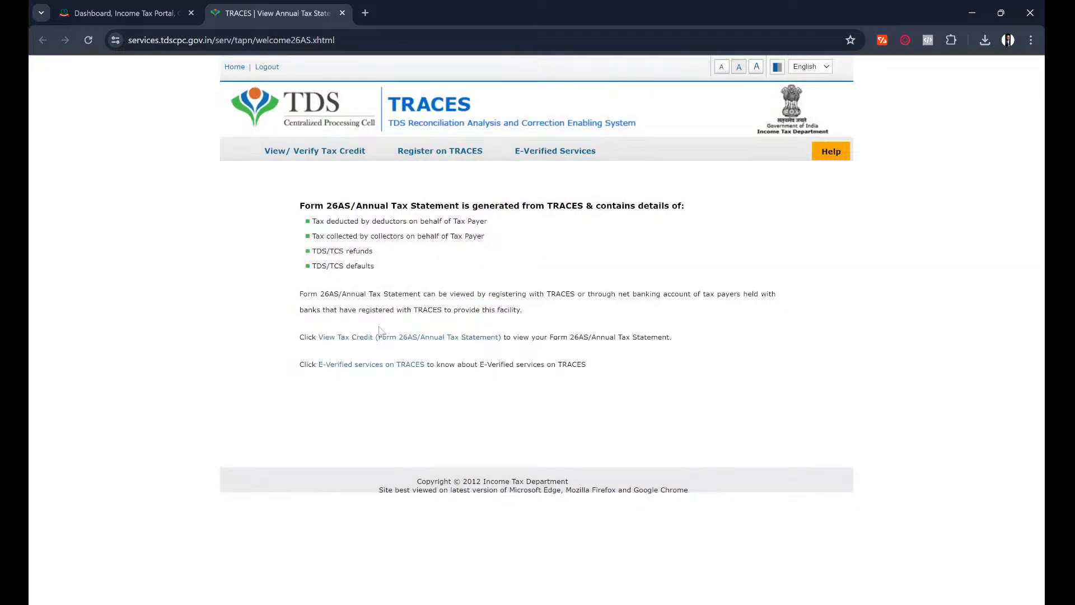
{"action": "left_click", "coordinate": [347, 338]}
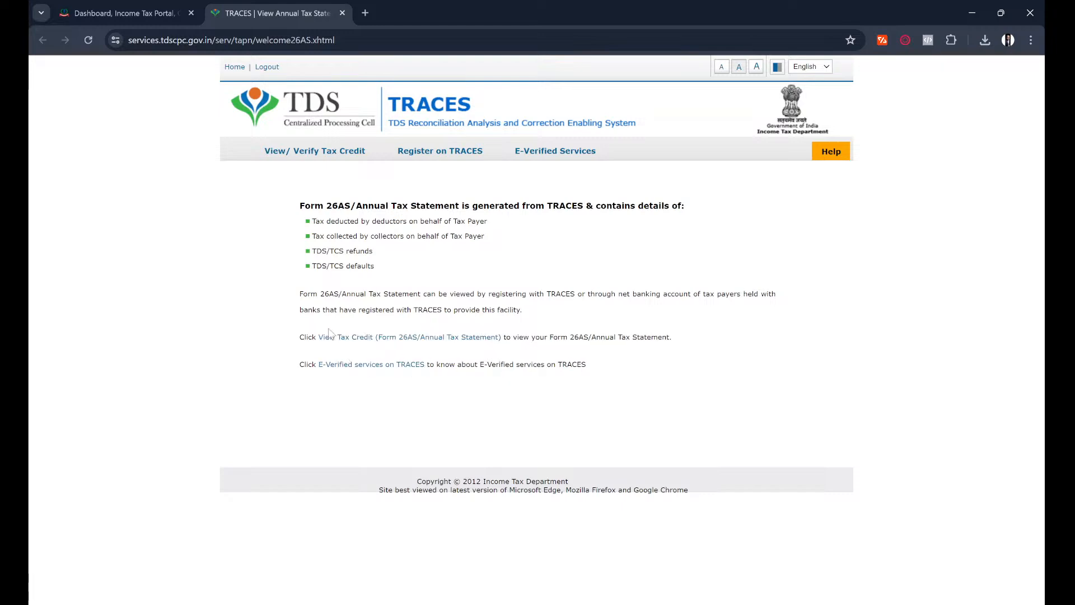
{"action": "left_click", "coordinate": [398, 339]}
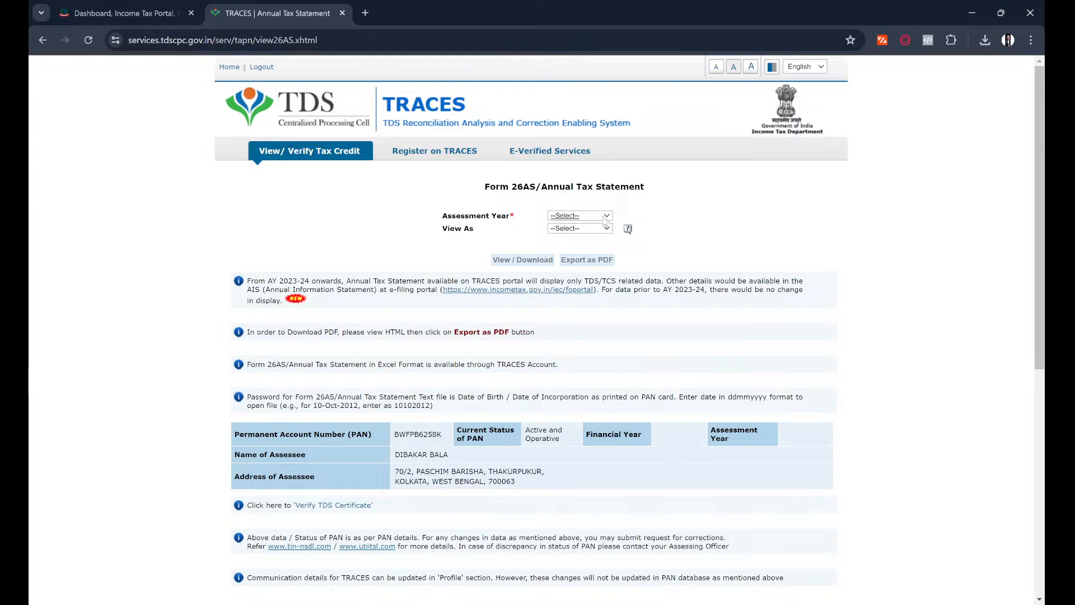
Set the Form 26AS statement to assessment year 2024-25 with HTML as the view format and look over the page
{"action": "left_click", "coordinate": [569, 363]}
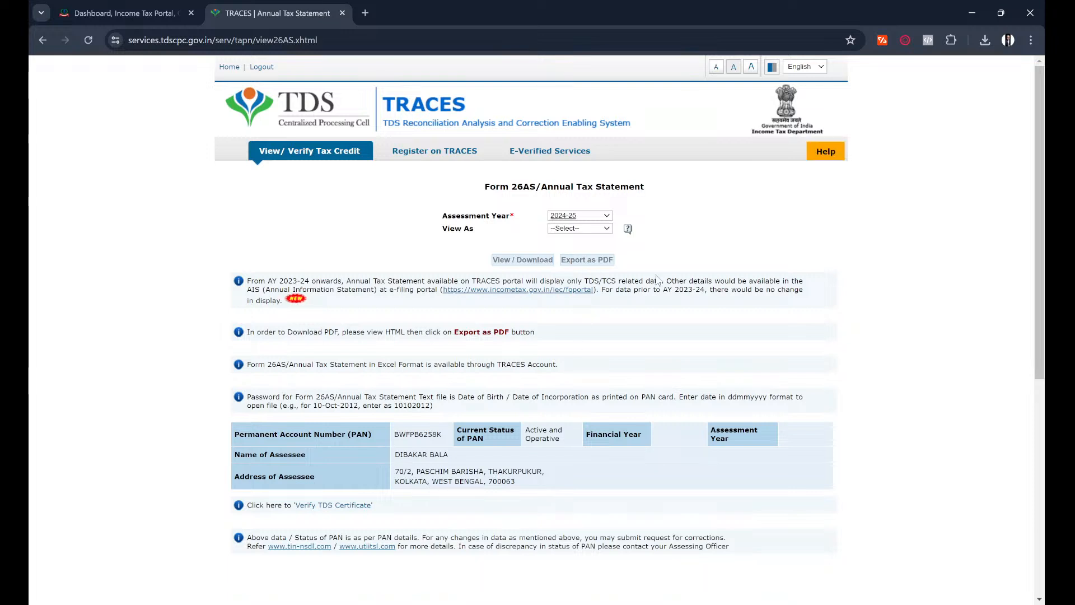
{"action": "left_click", "coordinate": [591, 229]}
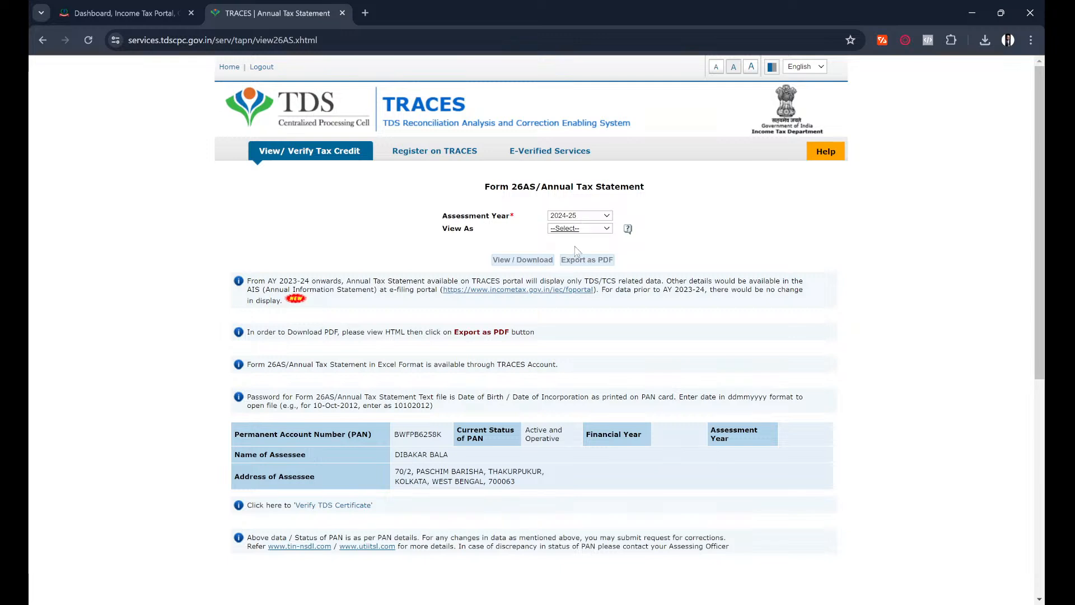
{"action": "left_click", "coordinate": [575, 250]}
{"action": "scroll", "coordinate": [381, 507], "scroll_direction": "down", "scroll_amount": 2}
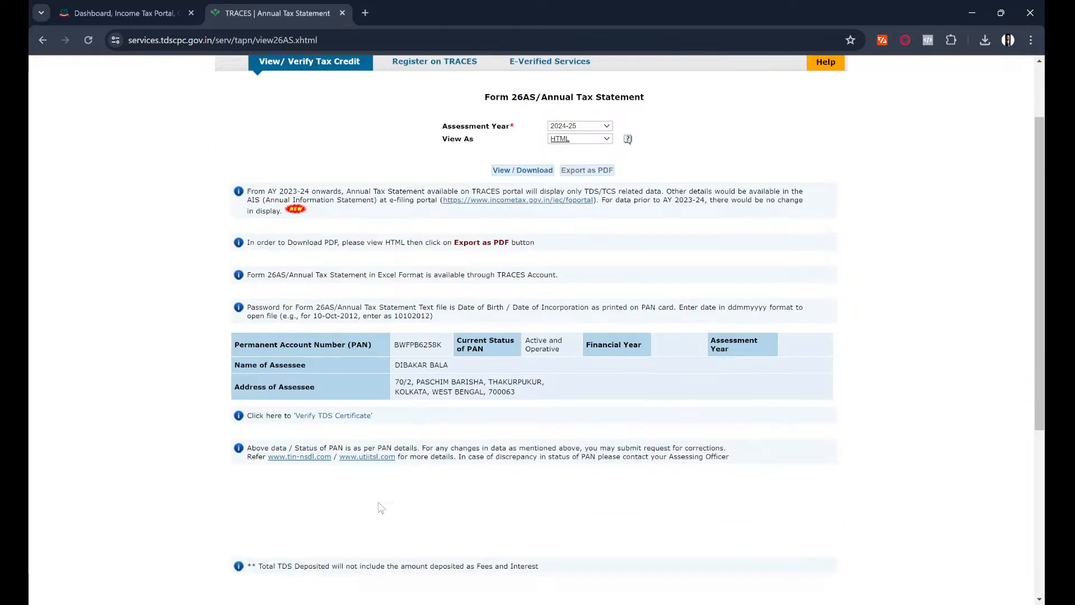
{"action": "scroll", "coordinate": [381, 508], "scroll_direction": "down", "scroll_amount": 3}
{"action": "scroll", "coordinate": [530, 487], "scroll_direction": "down", "scroll_amount": 3}
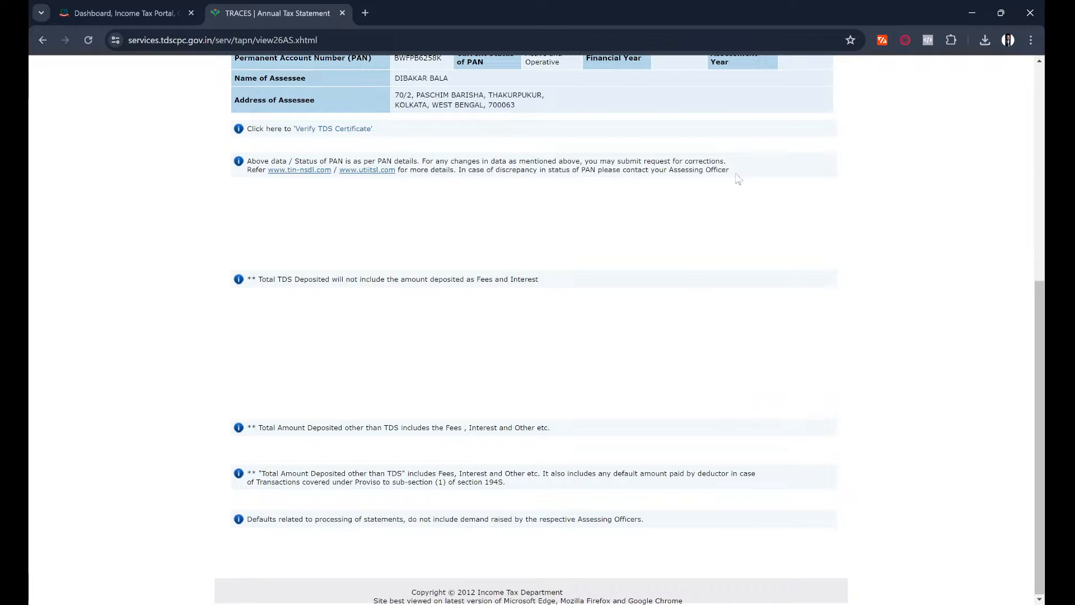
{"action": "scroll", "coordinate": [834, 403], "scroll_direction": "up", "scroll_amount": 7}
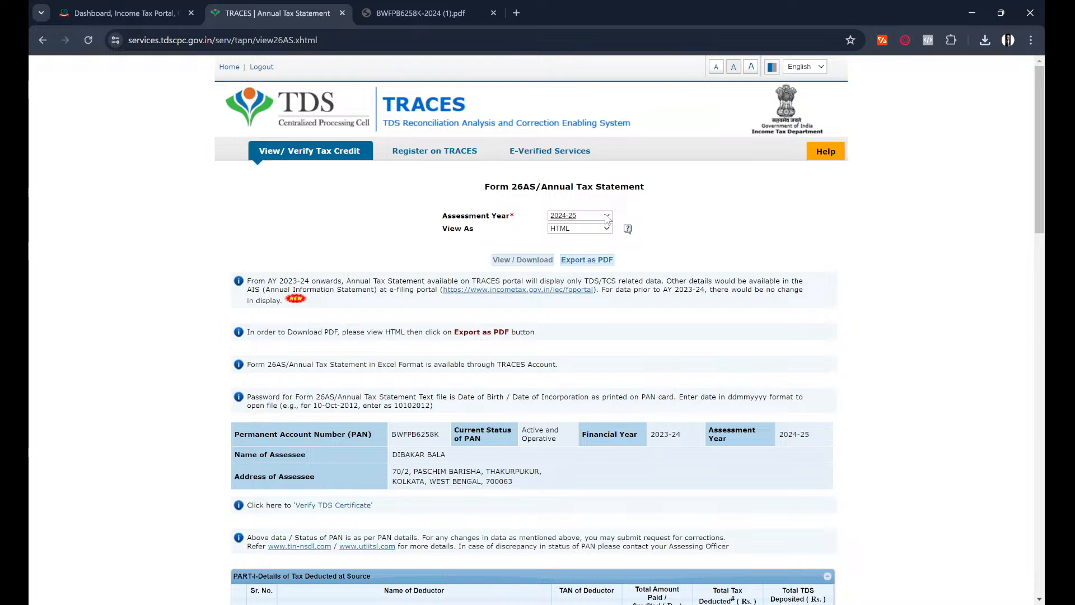
Display the Form 26AS statement for assessment year 2023-24 and request its export as PDF
{"action": "left_click", "coordinate": [582, 359]}
{"action": "left_click", "coordinate": [525, 262]}
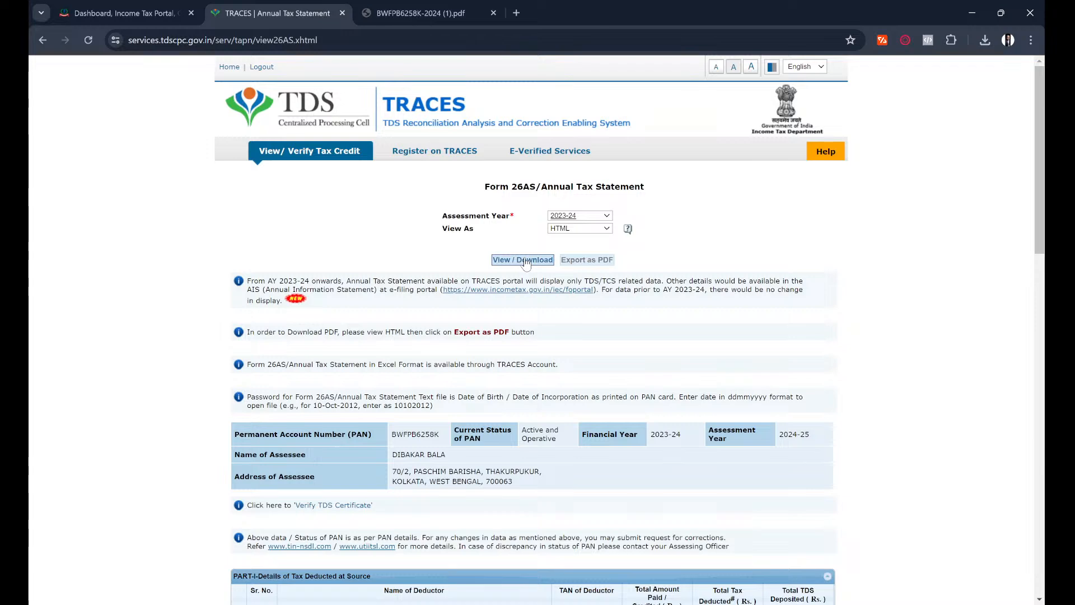
{"action": "left_click", "coordinate": [524, 261]}
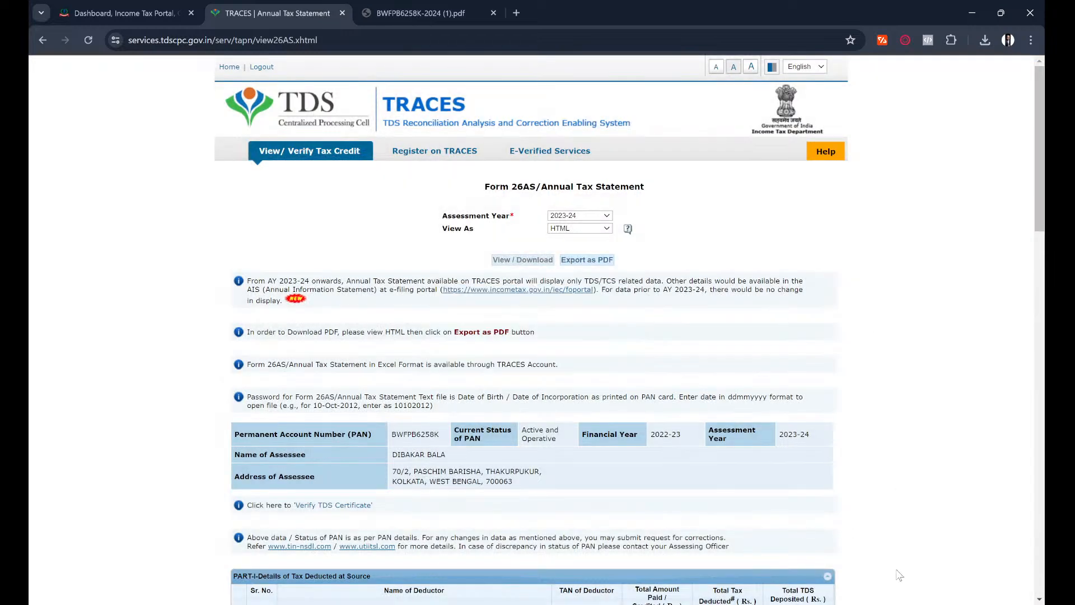
{"action": "left_click", "coordinate": [601, 260]}
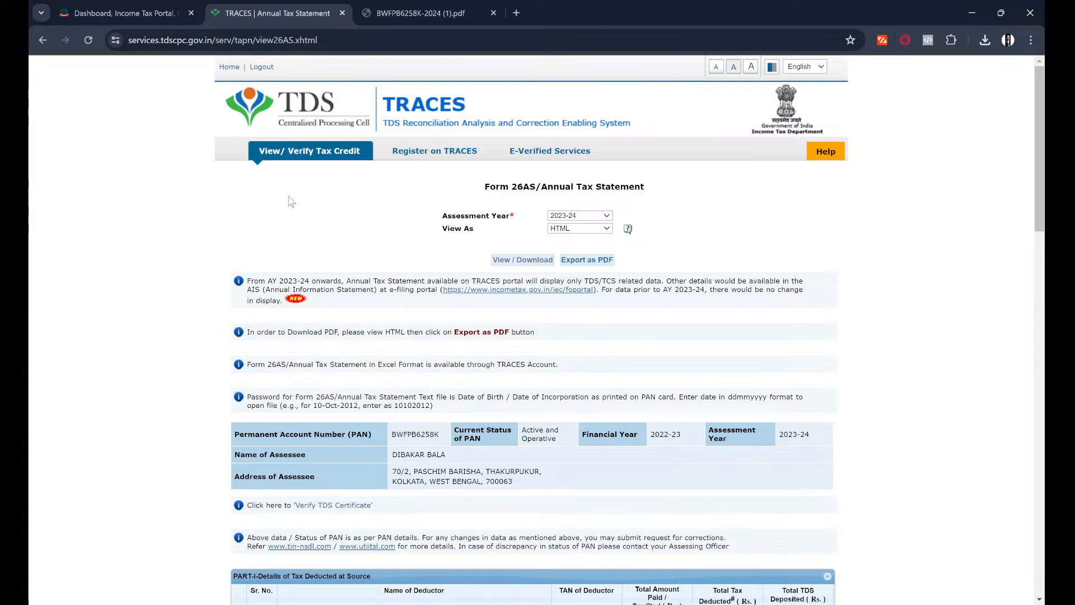
Return to the e-filing dashboard and proceed to the Annual Information Statement on the Compliance Portal
{"action": "left_click", "coordinate": [144, 5]}
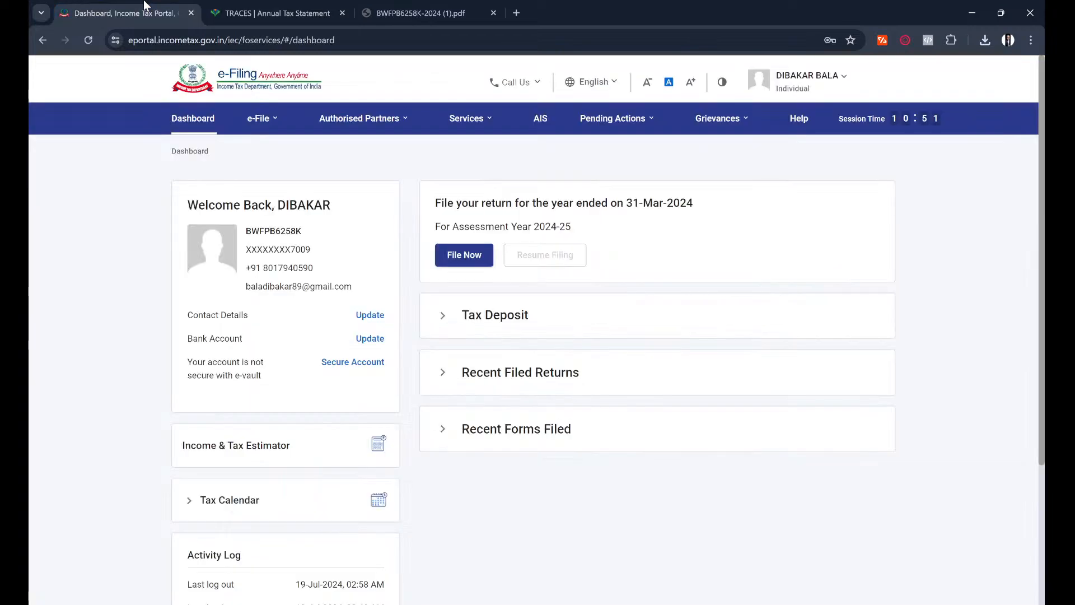
{"action": "left_click", "coordinate": [541, 123]}
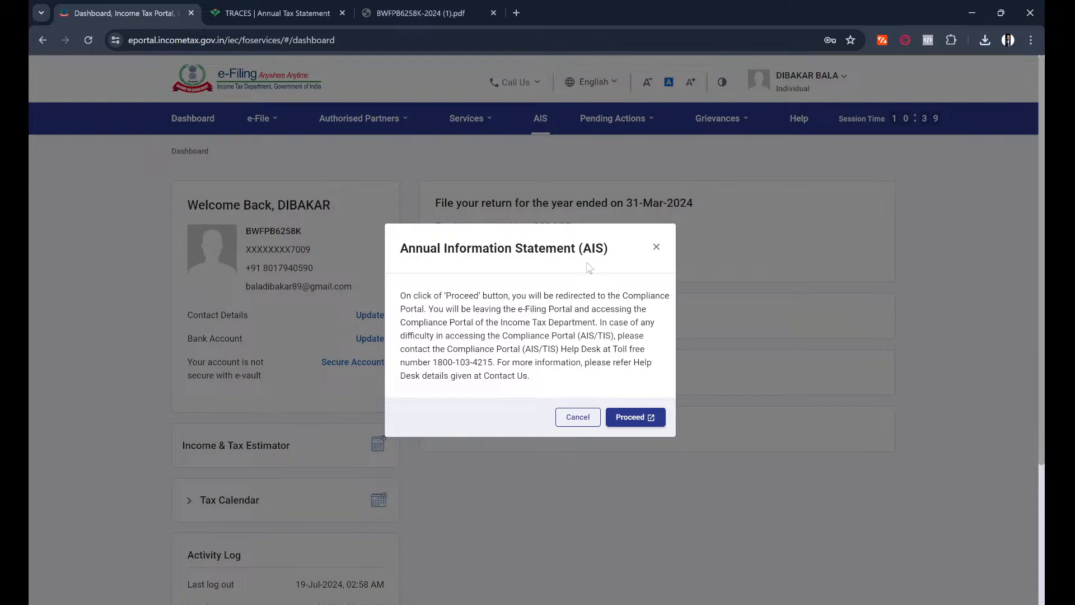
{"action": "left_click", "coordinate": [640, 417]}
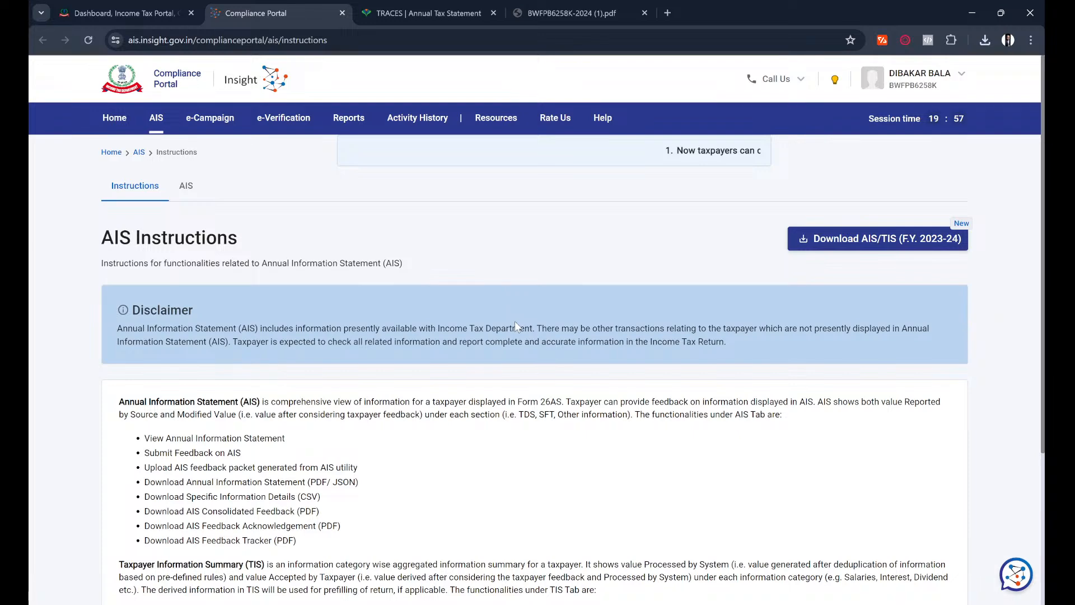
Review the AIS instructions, open the AIS/TIS download options for F.Y. 2023-24, and examine the PDF password note
{"action": "scroll", "coordinate": [515, 320], "scroll_direction": "down", "scroll_amount": 1}
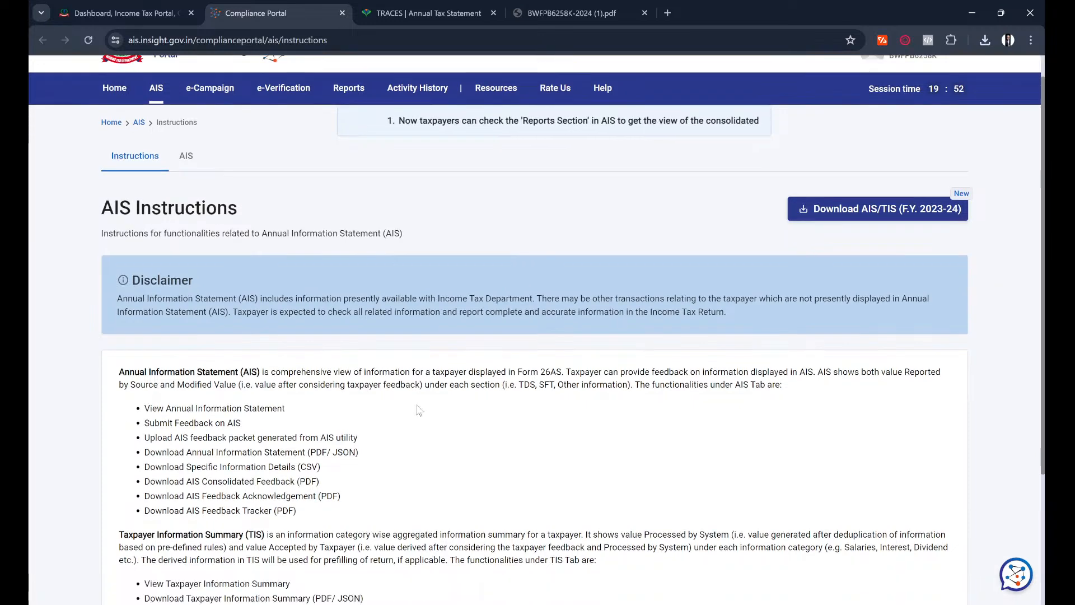
{"action": "scroll", "coordinate": [418, 410], "scroll_direction": "down", "scroll_amount": 2}
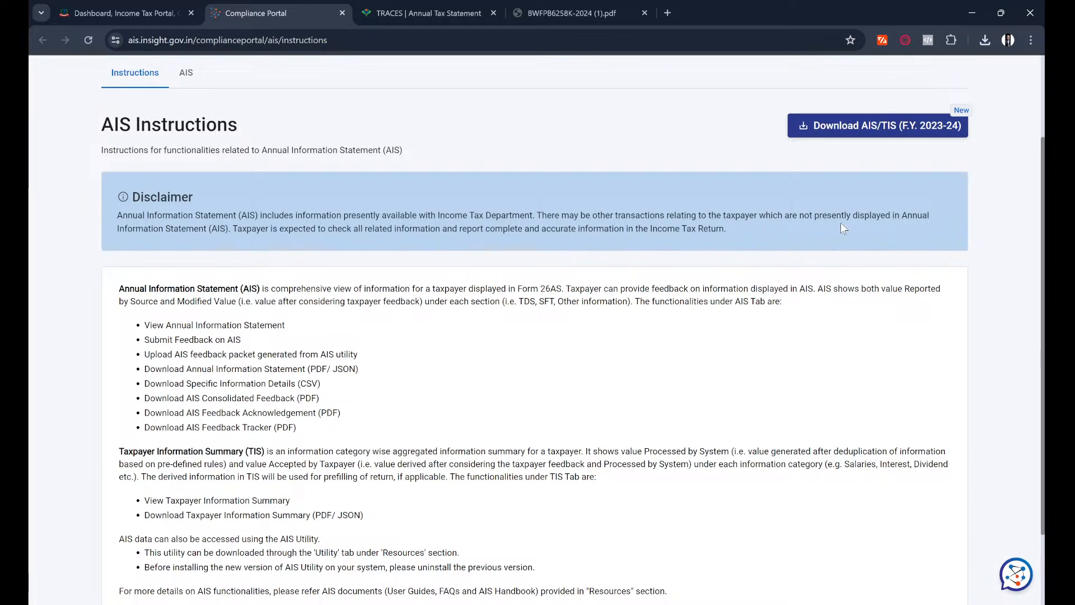
{"action": "scroll", "coordinate": [841, 223], "scroll_direction": "up", "scroll_amount": 2}
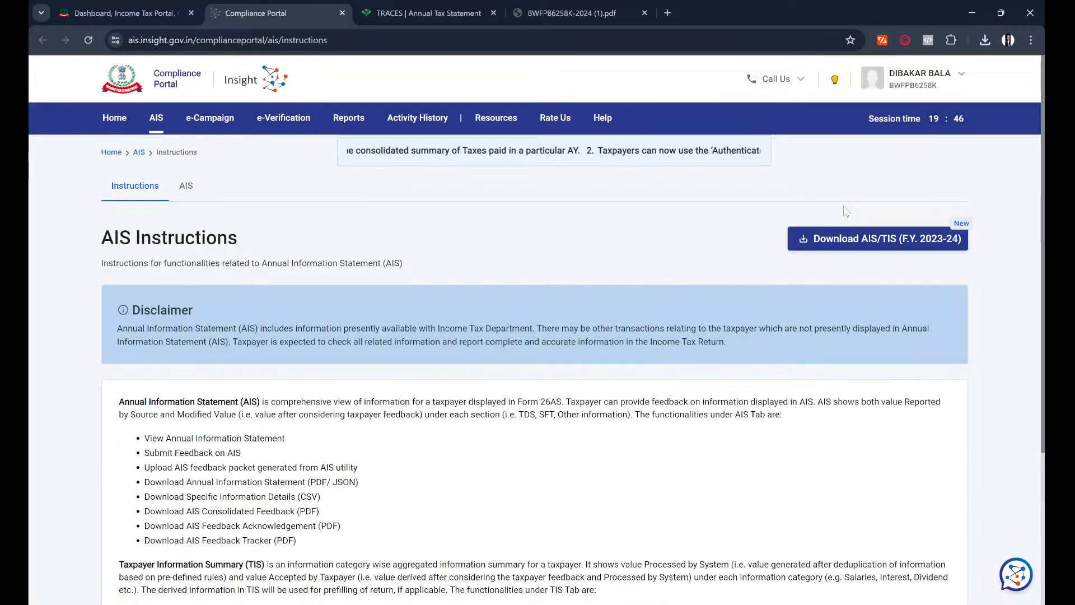
{"action": "left_click", "coordinate": [853, 246]}
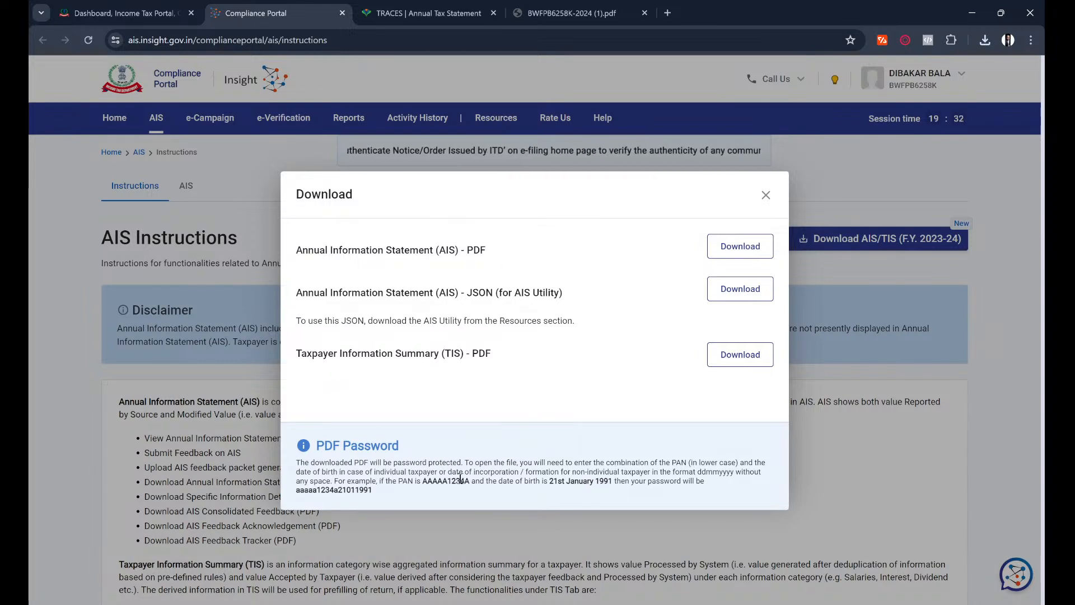
{"action": "left_click_drag", "start_coordinate": [374, 493], "coordinate": [292, 469]}
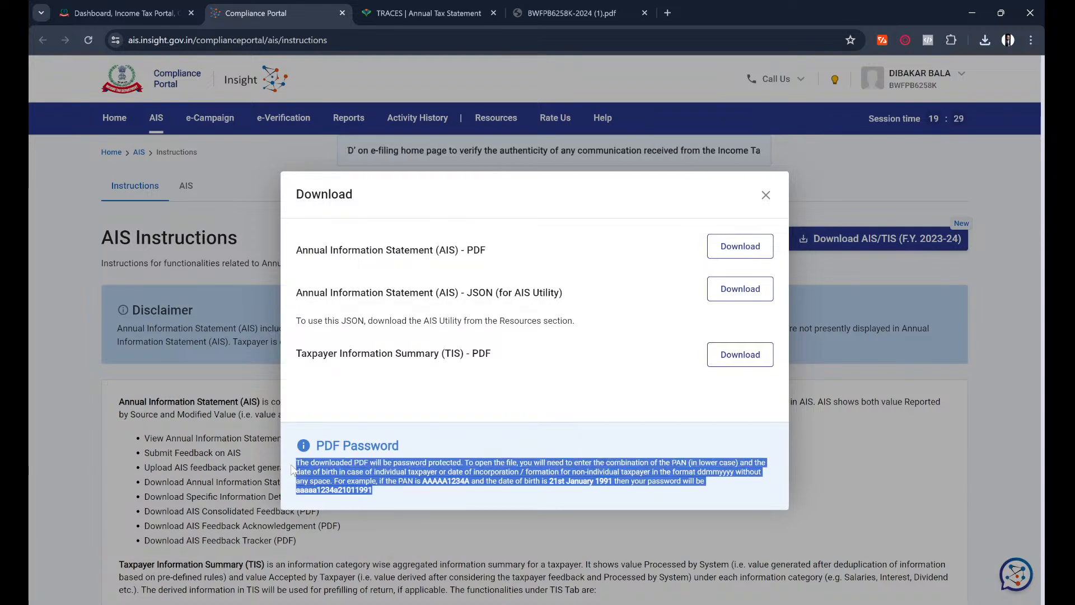
{"action": "left_click", "coordinate": [292, 469]}
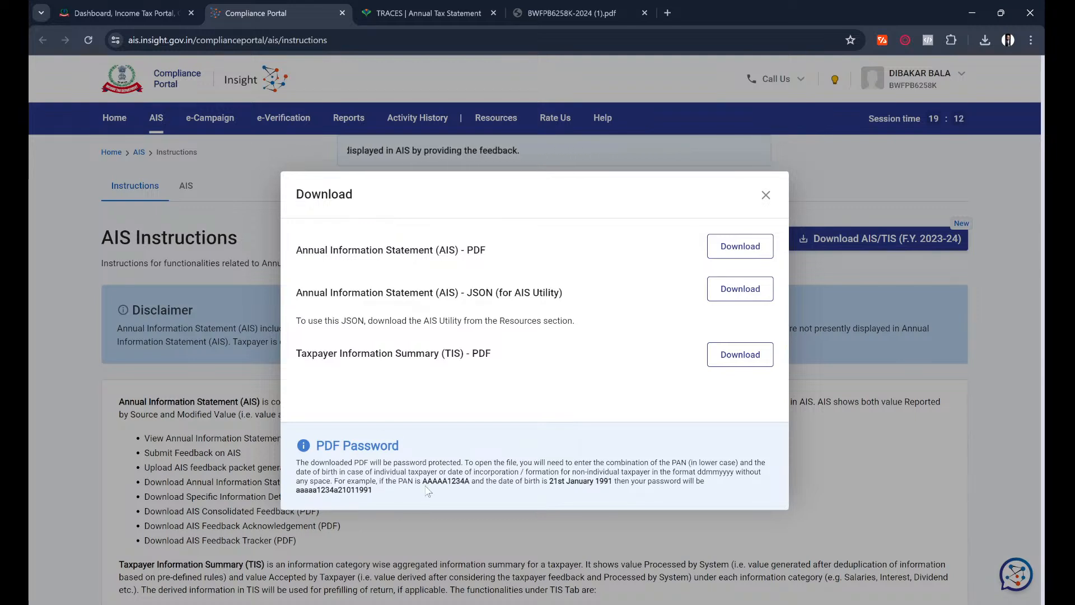
Return to the e-filing dashboard and start a new online income tax return for assessment year 2024-25 with Individual status
{"action": "left_click", "coordinate": [152, 7]}
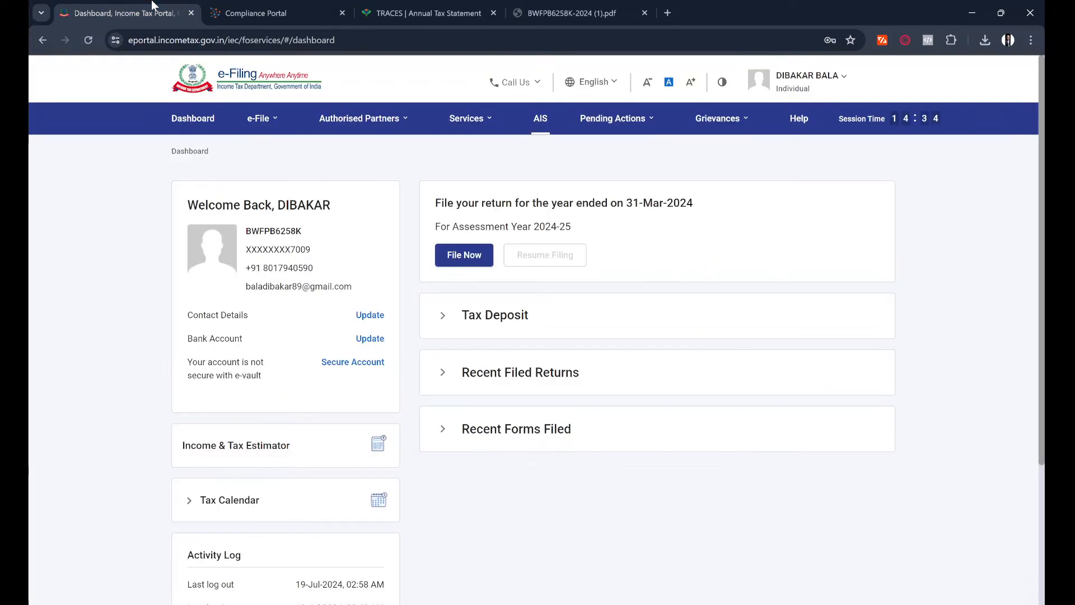
{"action": "left_click", "coordinate": [616, 118]}
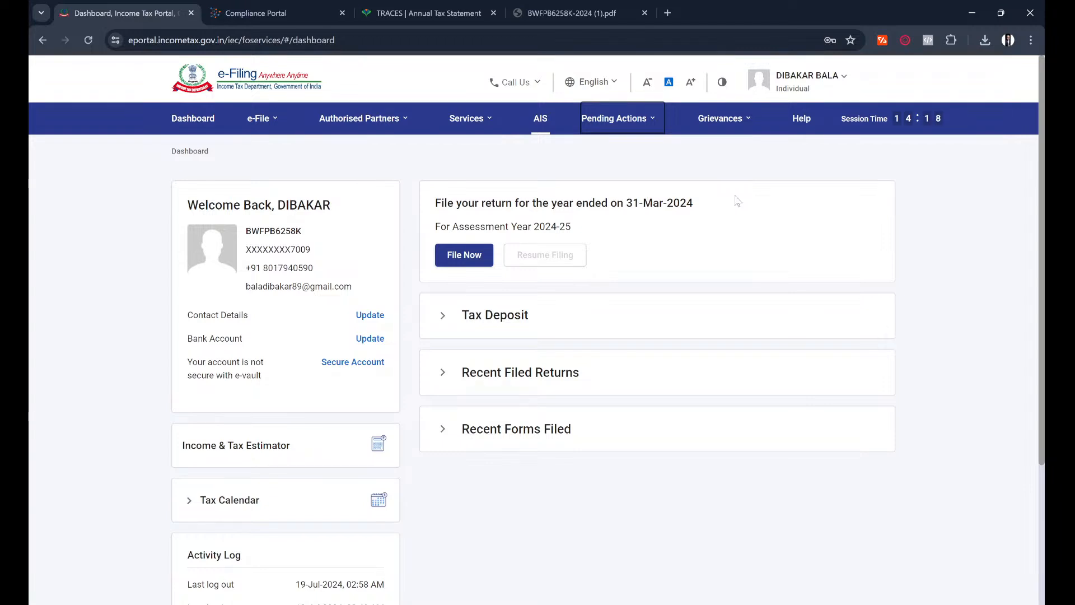
{"action": "left_click", "coordinate": [459, 262]}
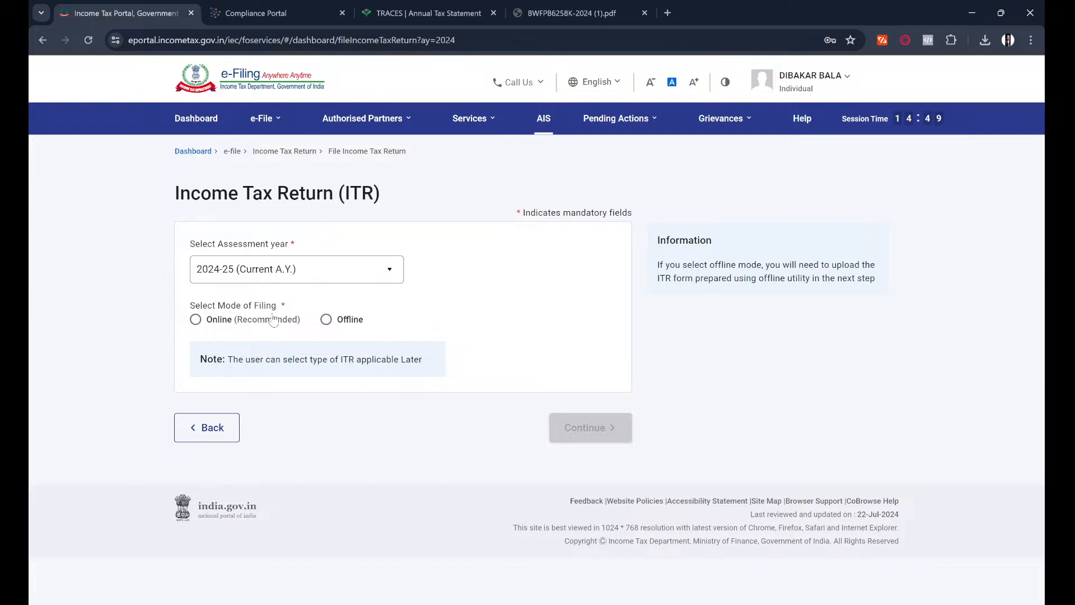
{"action": "left_click", "coordinate": [207, 328]}
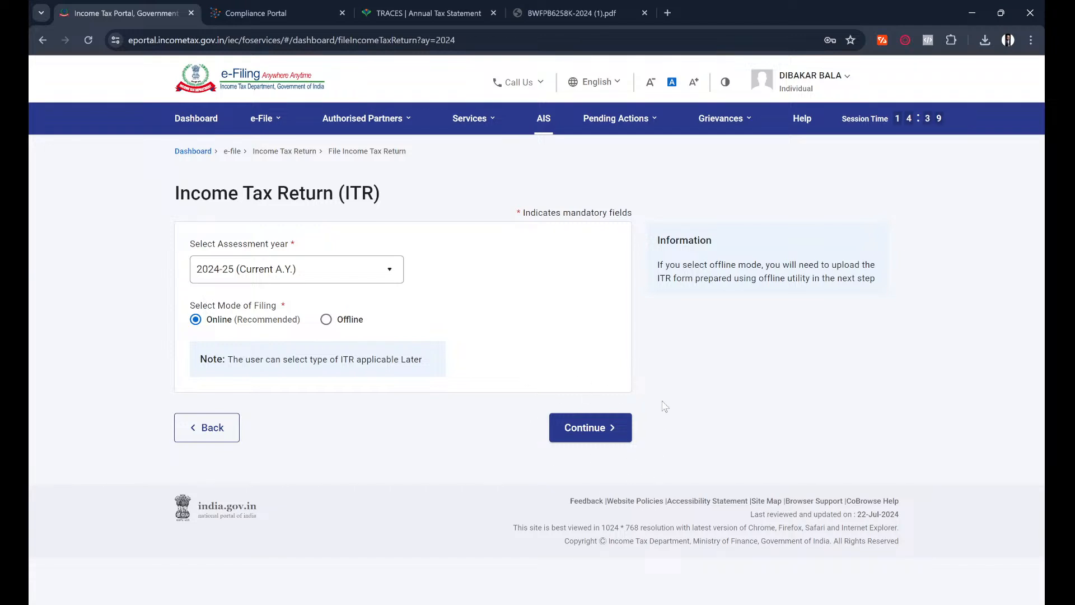
{"action": "left_click", "coordinate": [579, 430]}
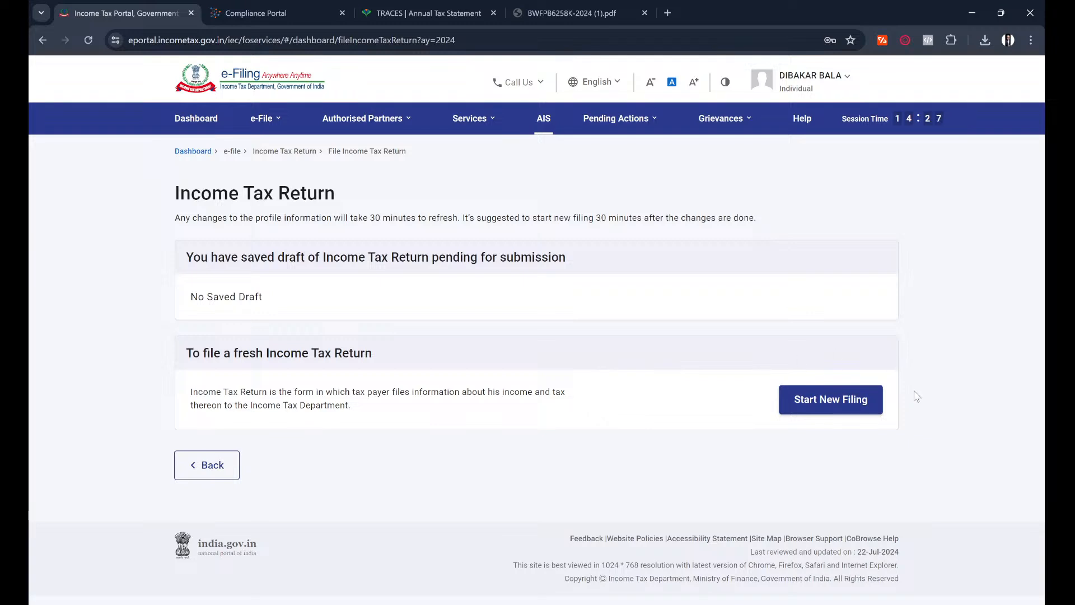
{"action": "left_click", "coordinate": [828, 398]}
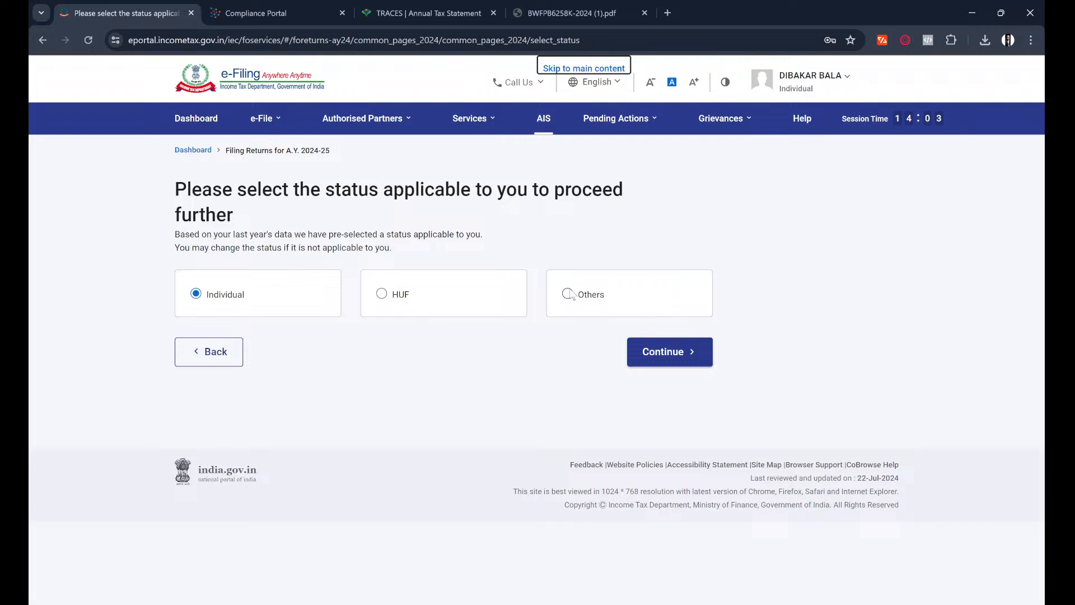
{"action": "left_click", "coordinate": [662, 365]}
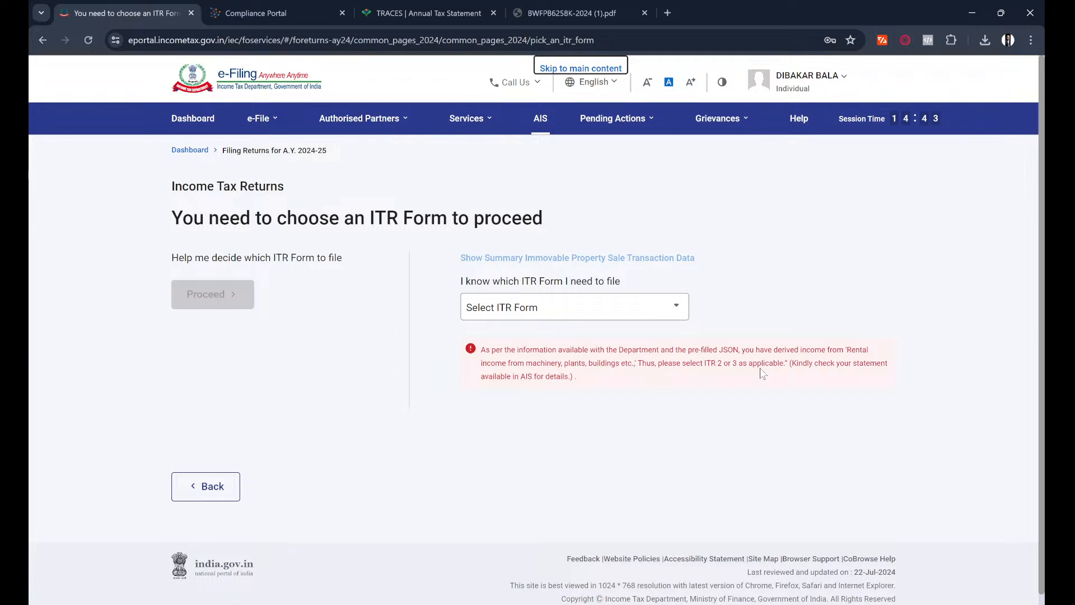
Choose ITR-3 as the return form, acknowledge the default New Tax Regime notice, and start the return
{"action": "left_click", "coordinate": [679, 307]}
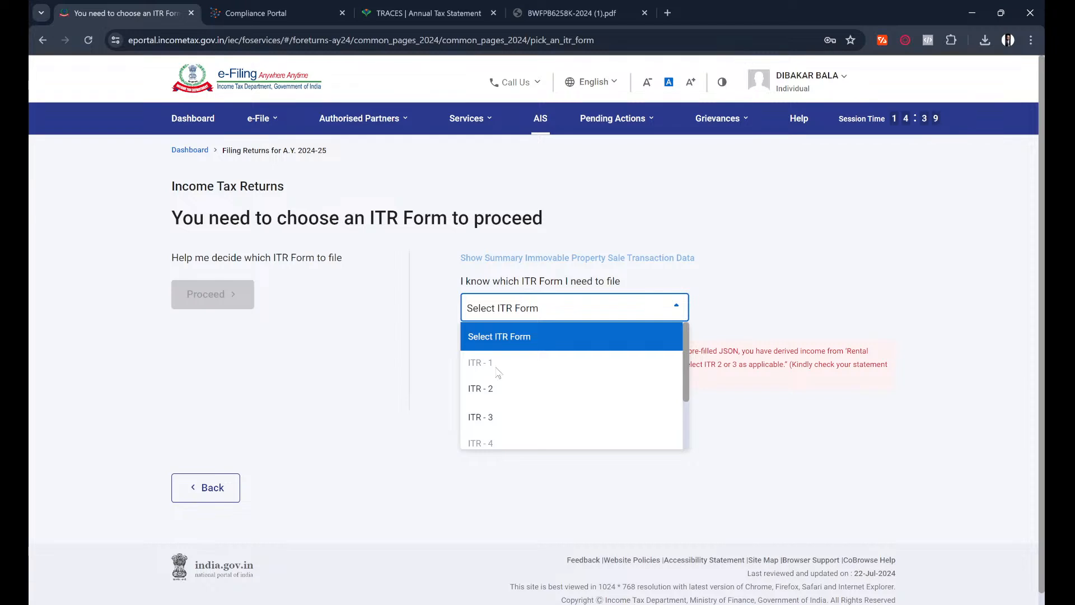
{"action": "scroll", "coordinate": [565, 445], "scroll_direction": "down", "scroll_amount": 2}
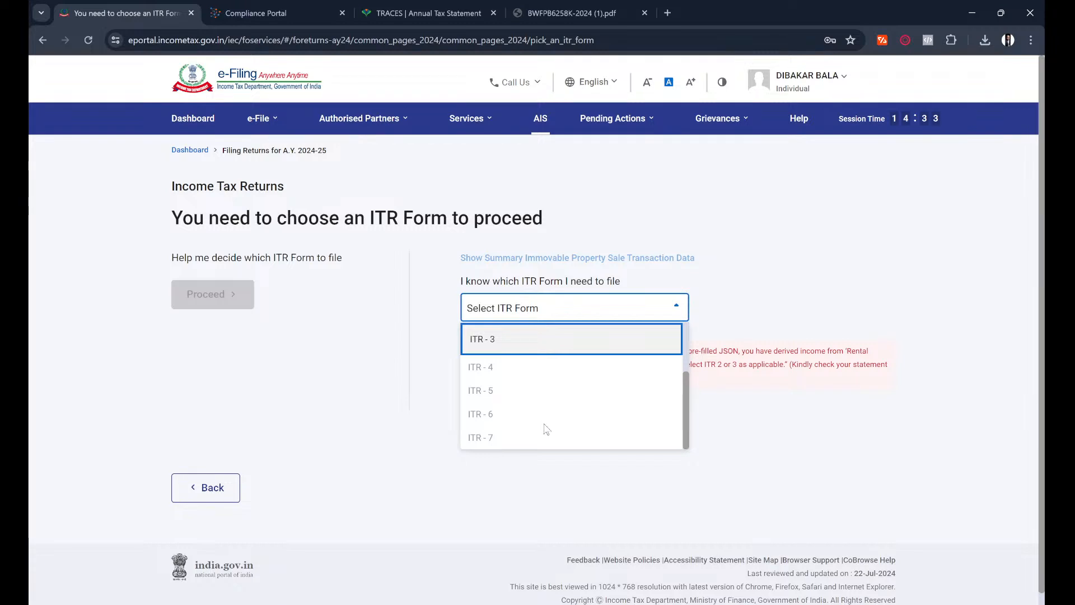
{"action": "scroll", "coordinate": [545, 429], "scroll_direction": "up", "scroll_amount": 3}
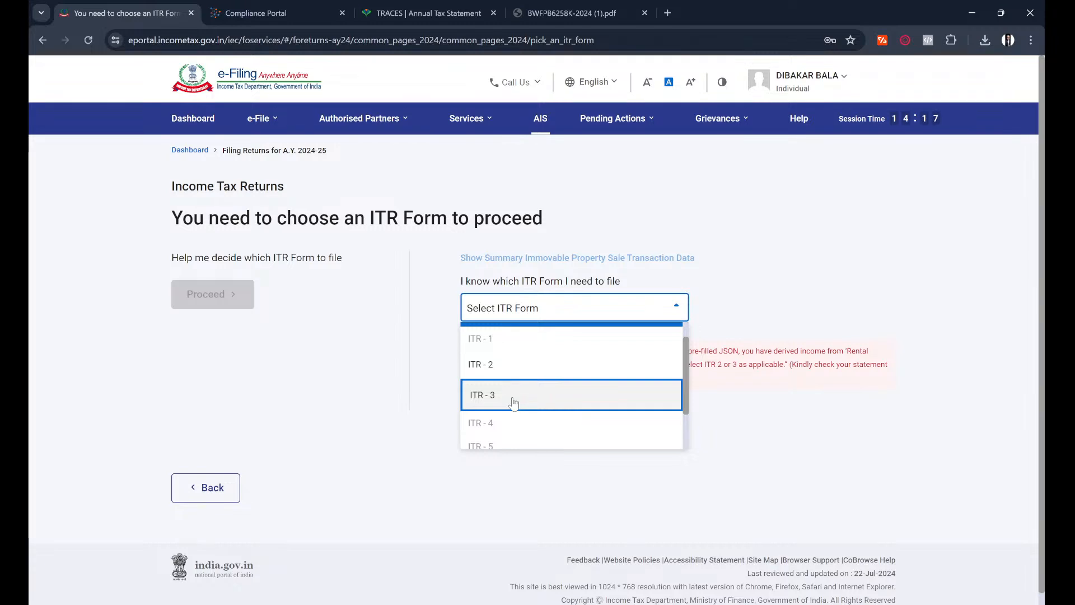
{"action": "left_click", "coordinate": [514, 402]}
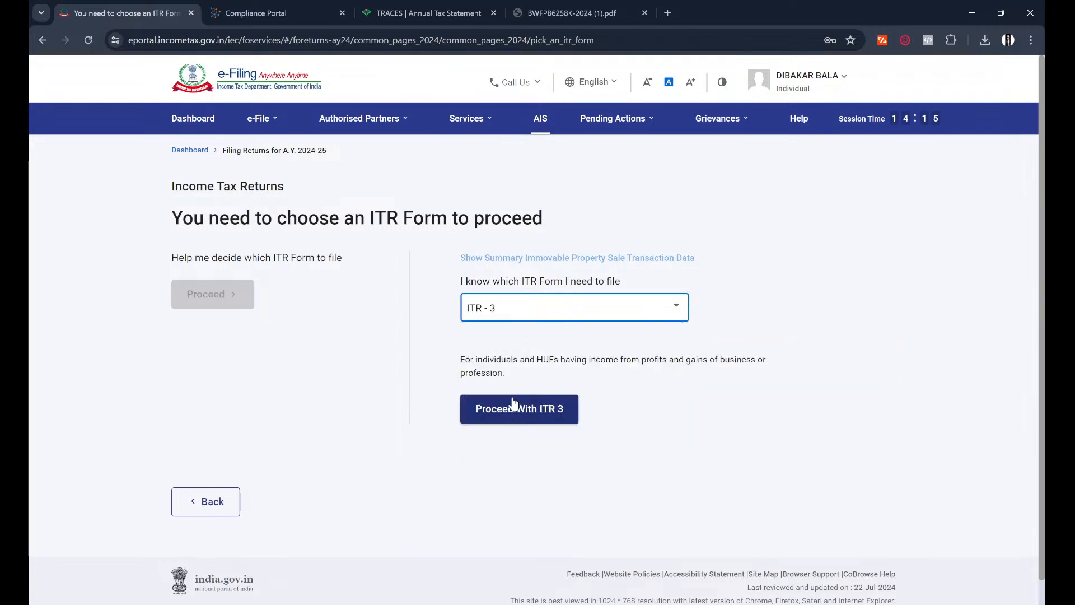
{"action": "left_click", "coordinate": [534, 410]}
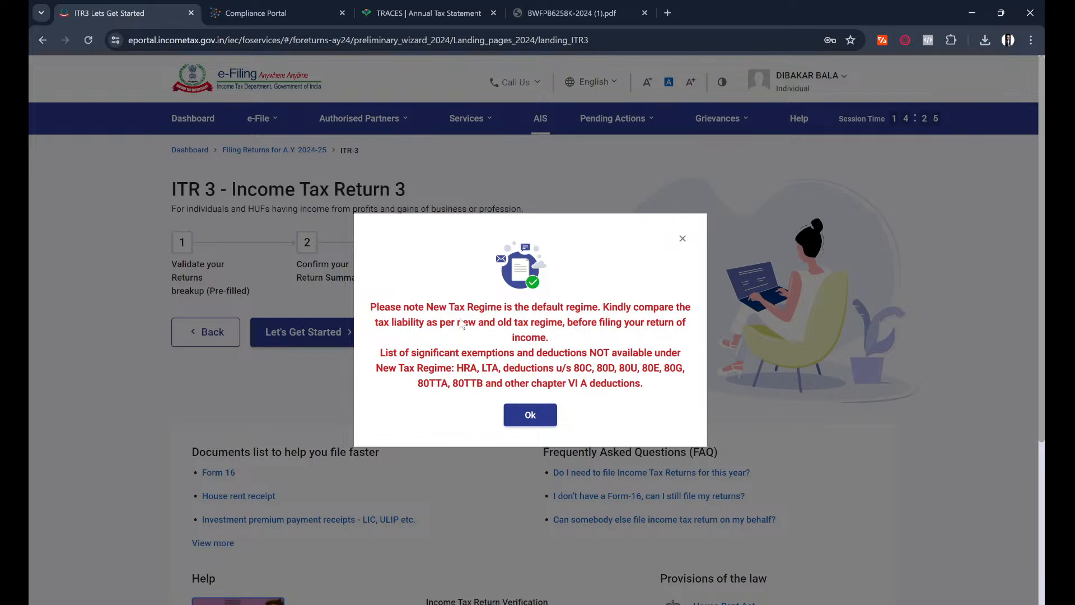
{"action": "left_click", "coordinate": [528, 415]}
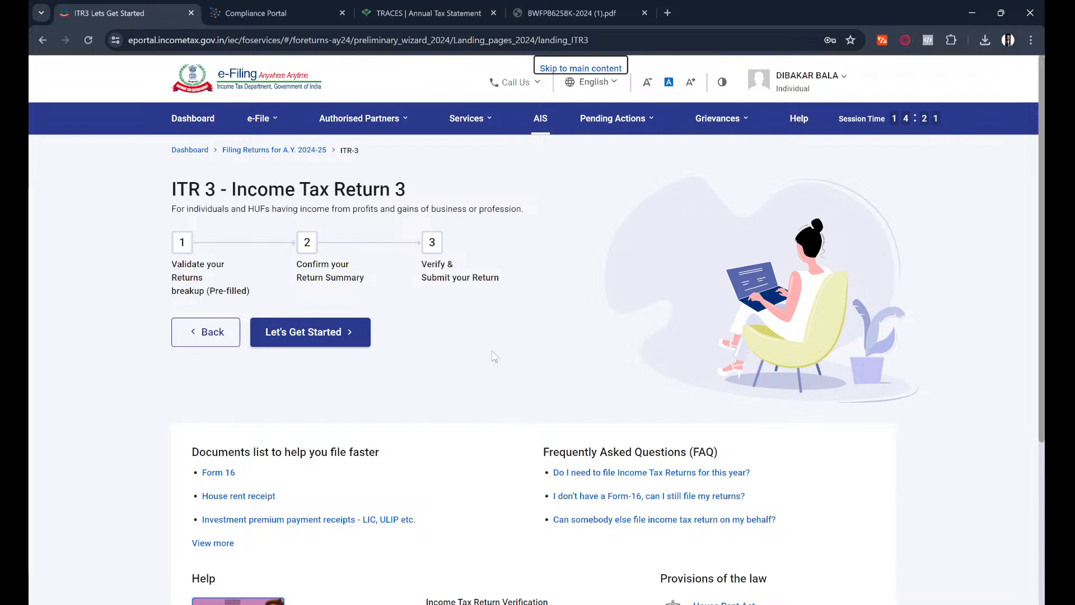
{"action": "left_click", "coordinate": [307, 334]}
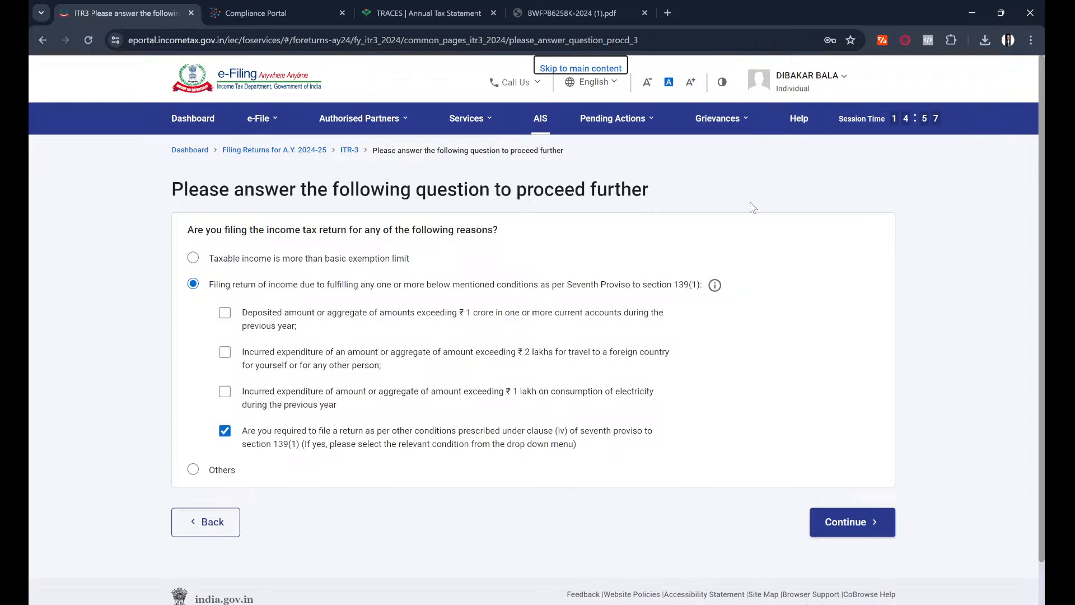
Give "Others" as the reason for filing the return and continue to schedule selection in the standard-contrast display
{"action": "left_click", "coordinate": [722, 82]}
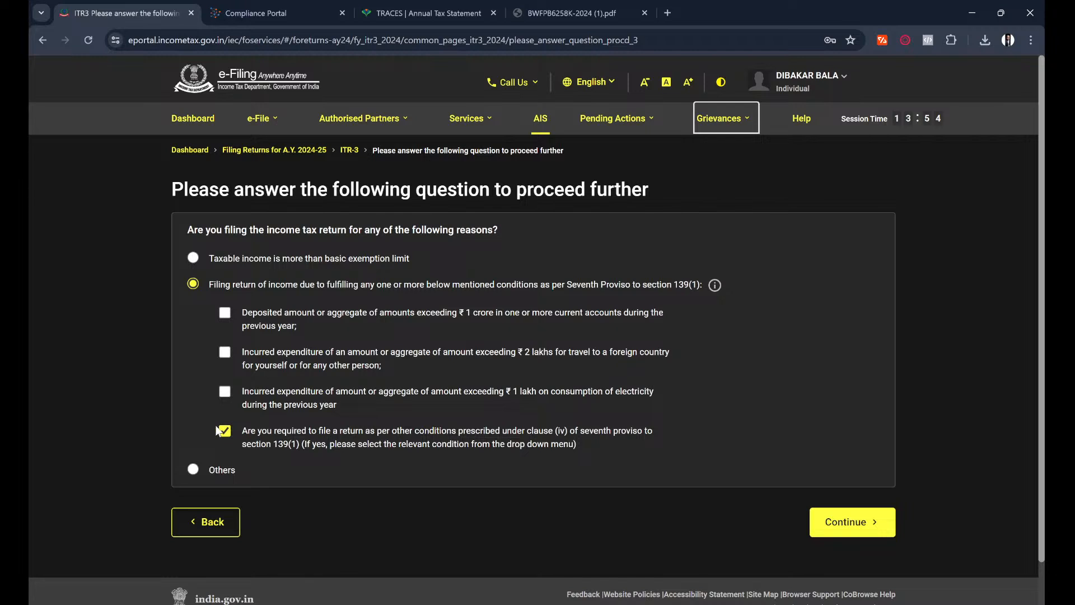
{"action": "left_click", "coordinate": [193, 470]}
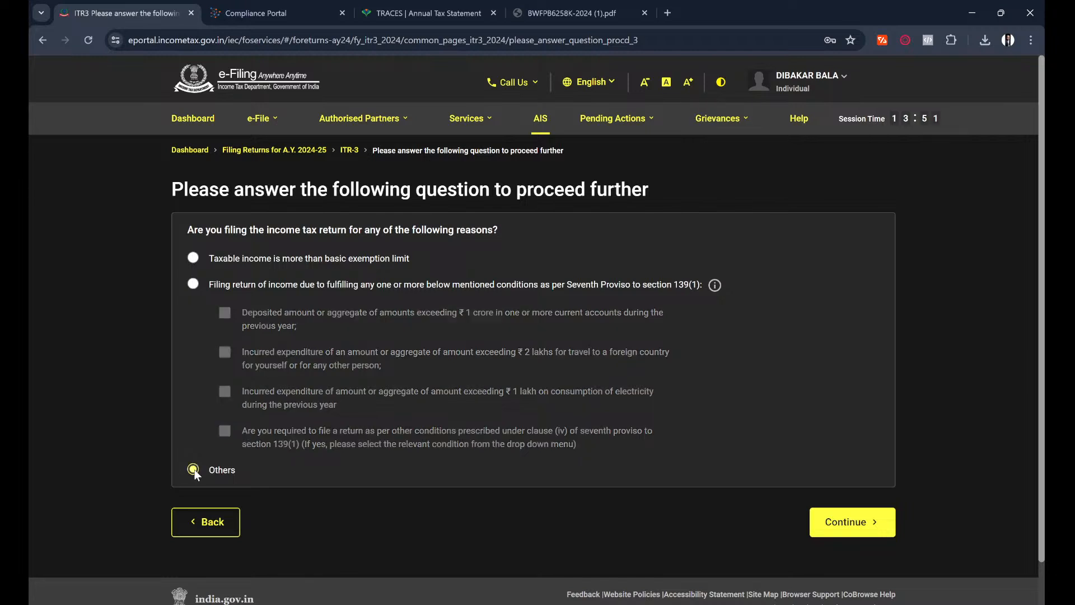
{"action": "left_click", "coordinate": [845, 523]}
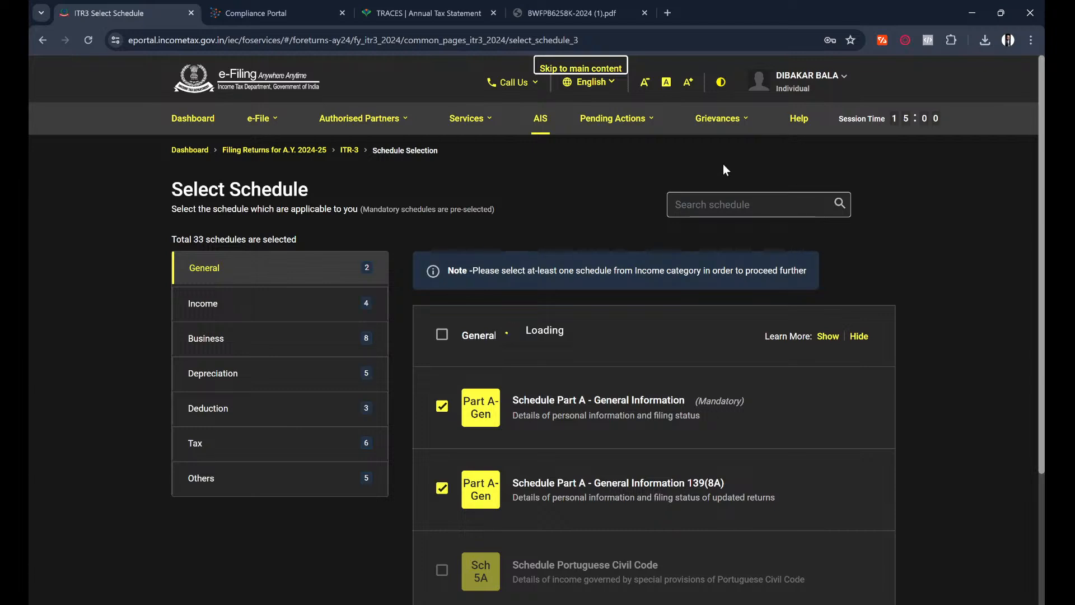
{"action": "left_click", "coordinate": [721, 84]}
Open the Income category and examine its schedules, from Schedule Salary down to Schedule Income Taxable At Special Rates
{"action": "scroll", "coordinate": [920, 367], "scroll_direction": "down", "scroll_amount": 1}
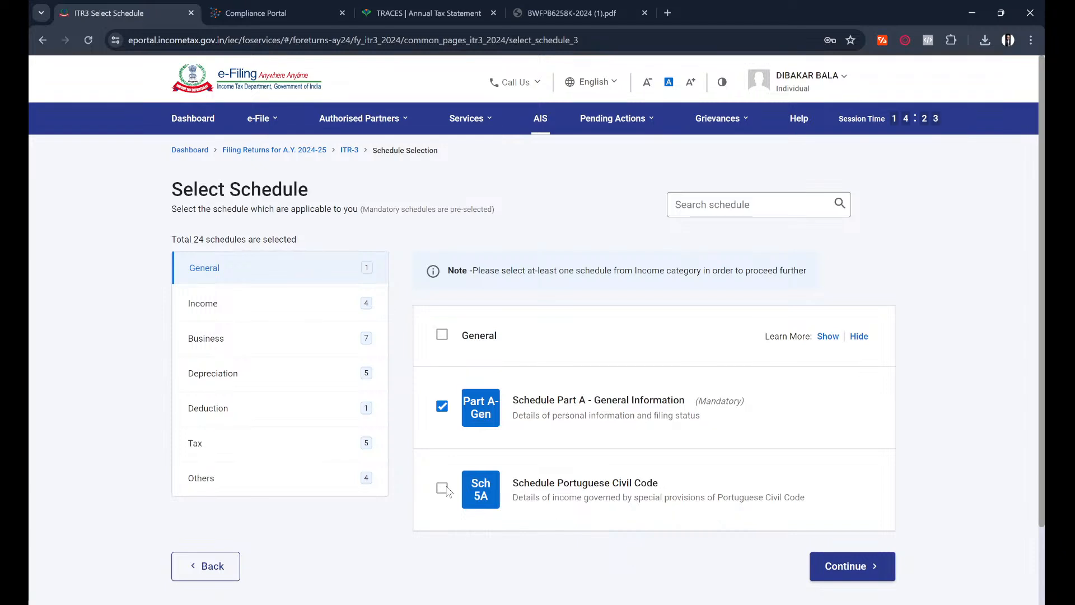
{"action": "left_click", "coordinate": [326, 305]}
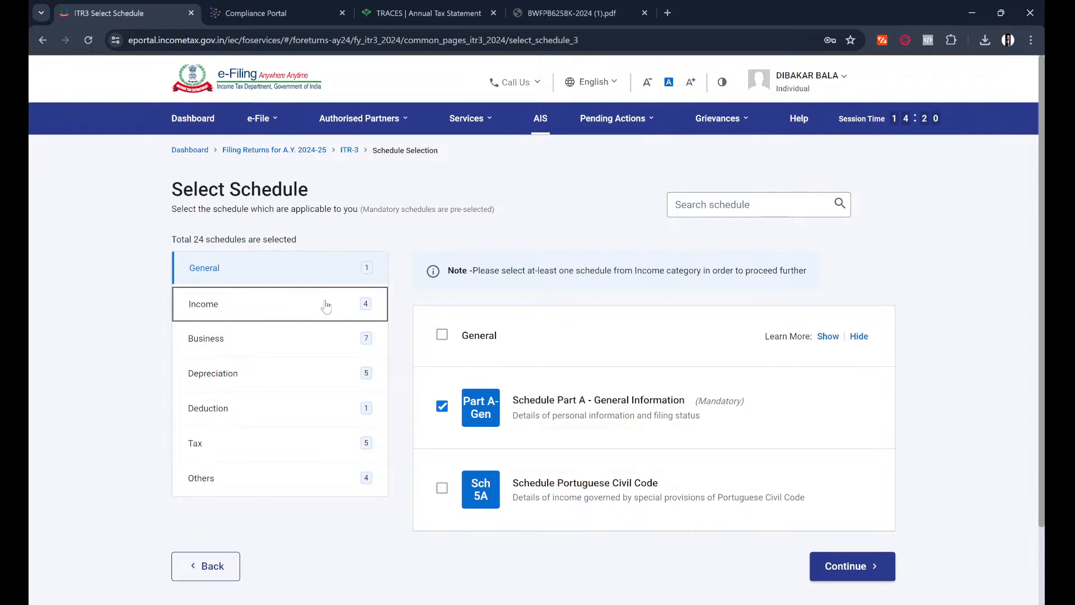
{"action": "scroll", "coordinate": [616, 336], "scroll_direction": "down", "scroll_amount": 3}
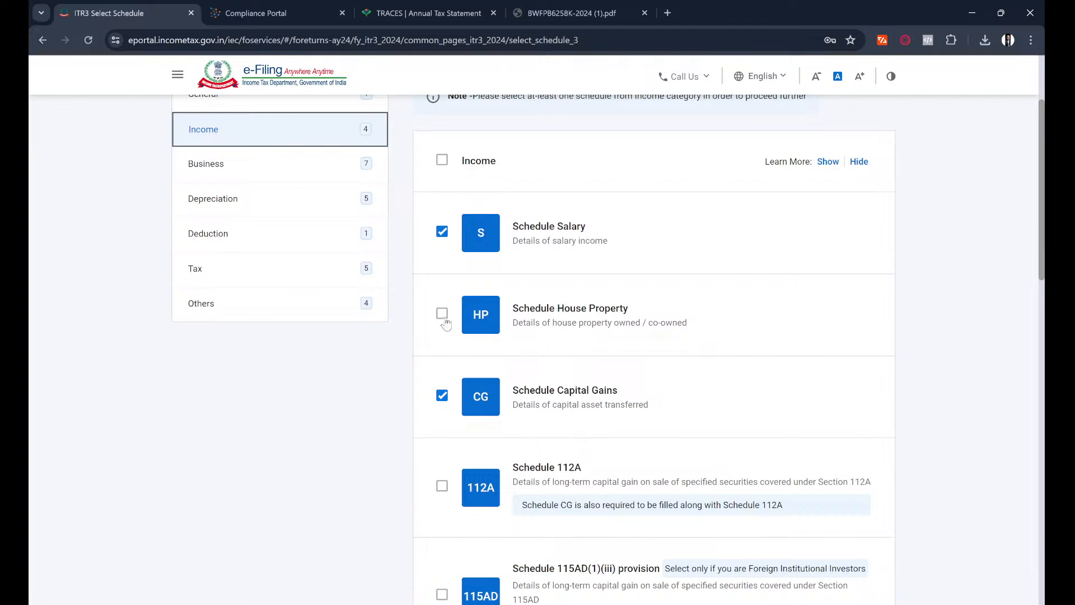
{"action": "scroll", "coordinate": [447, 325], "scroll_direction": "down", "scroll_amount": 2}
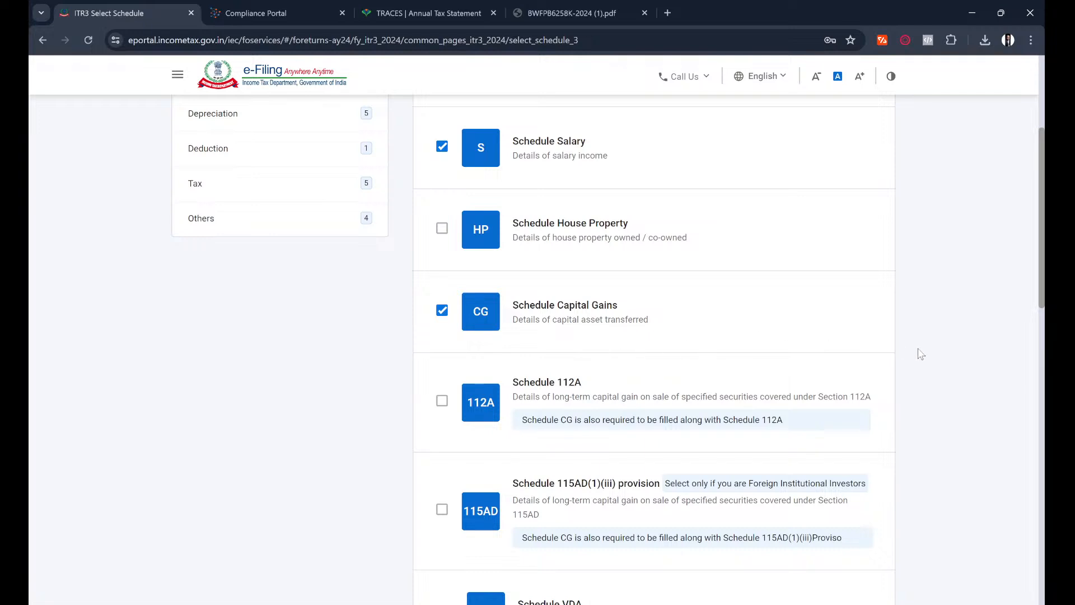
{"action": "scroll", "coordinate": [920, 354], "scroll_direction": "down", "scroll_amount": 1}
{"action": "scroll", "coordinate": [920, 354], "scroll_direction": "down", "scroll_amount": 1}
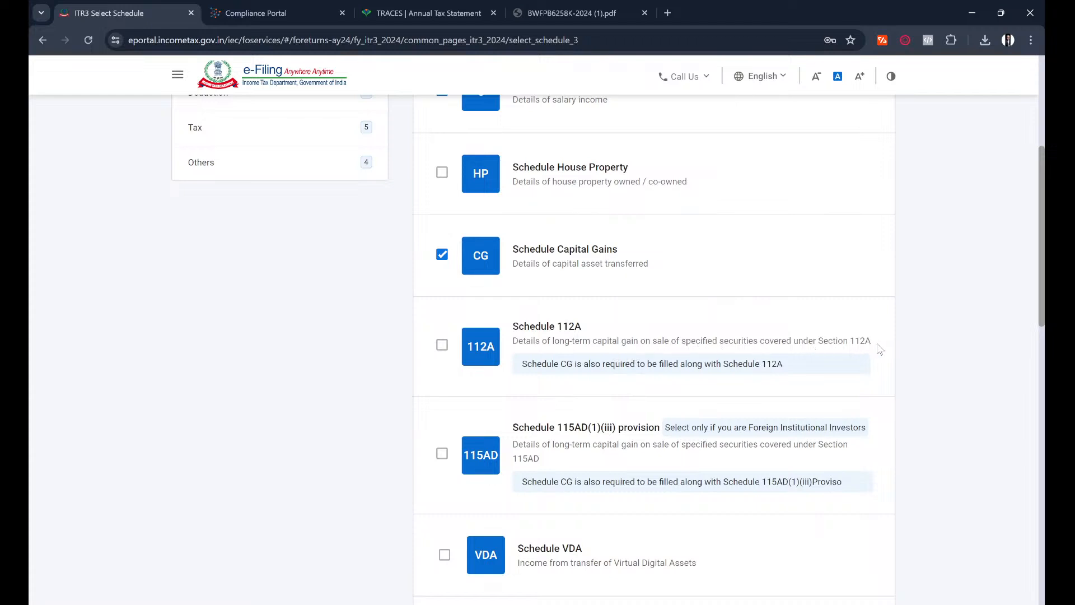
{"action": "scroll", "coordinate": [696, 396], "scroll_direction": "down", "scroll_amount": 2}
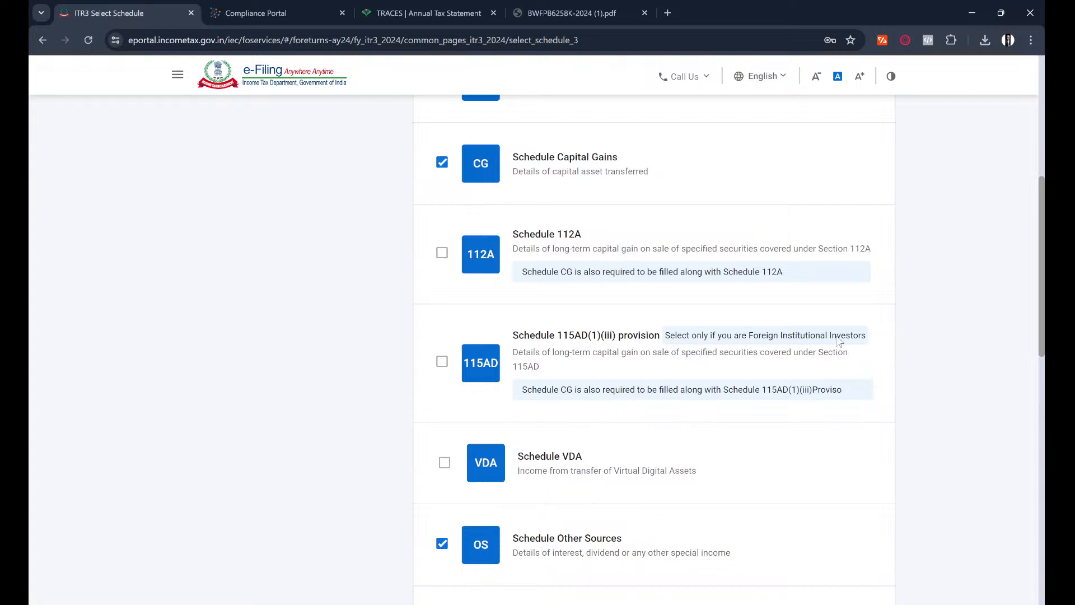
{"action": "scroll", "coordinate": [903, 401], "scroll_direction": "down", "scroll_amount": 2}
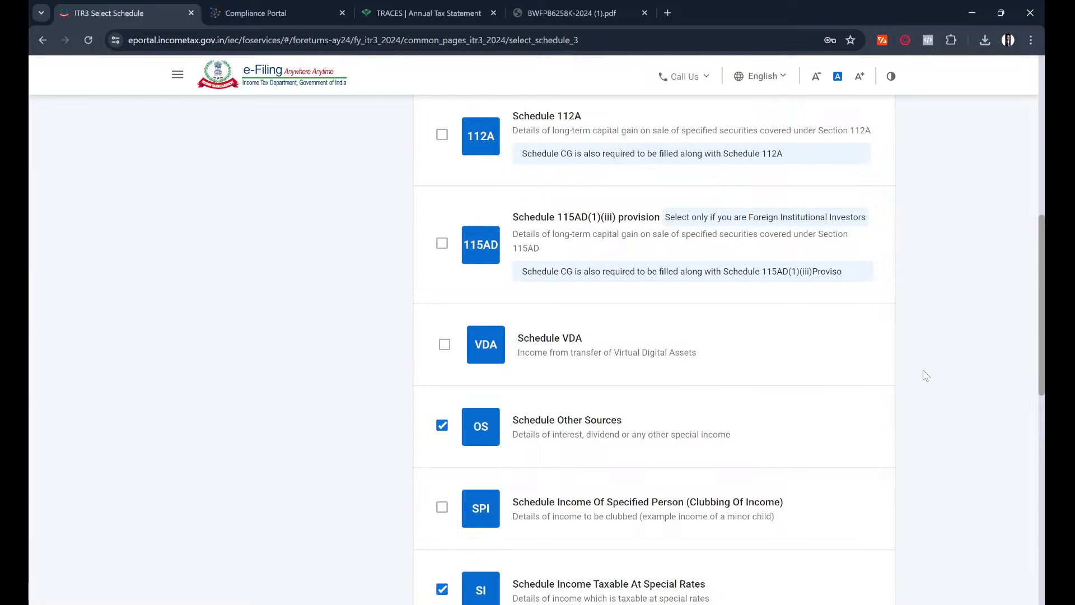
{"action": "scroll", "coordinate": [931, 392], "scroll_direction": "down", "scroll_amount": 1}
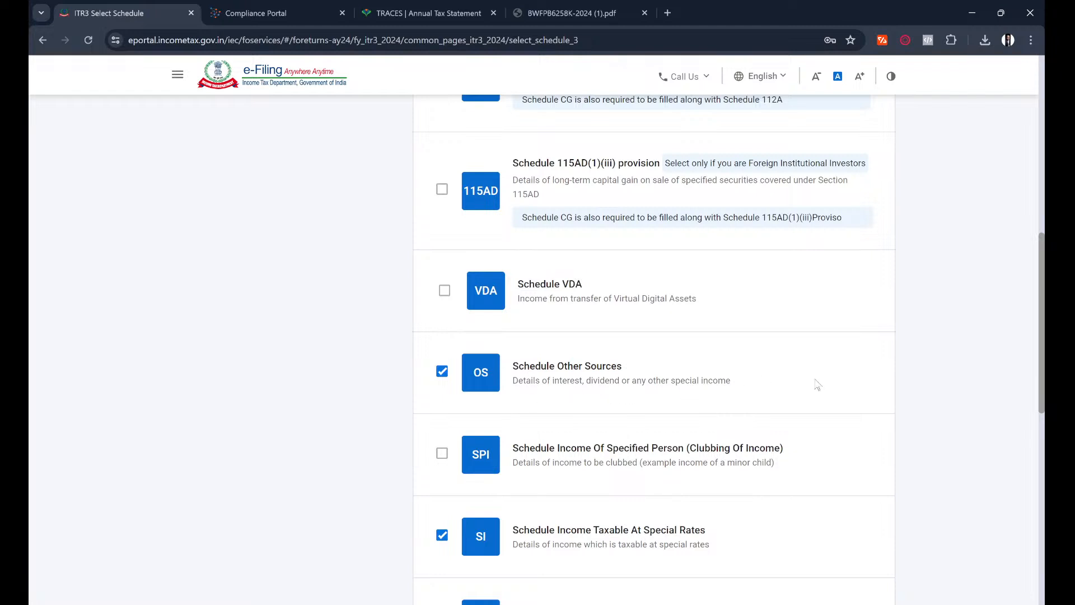
{"action": "scroll", "coordinate": [932, 378], "scroll_direction": "down", "scroll_amount": 2}
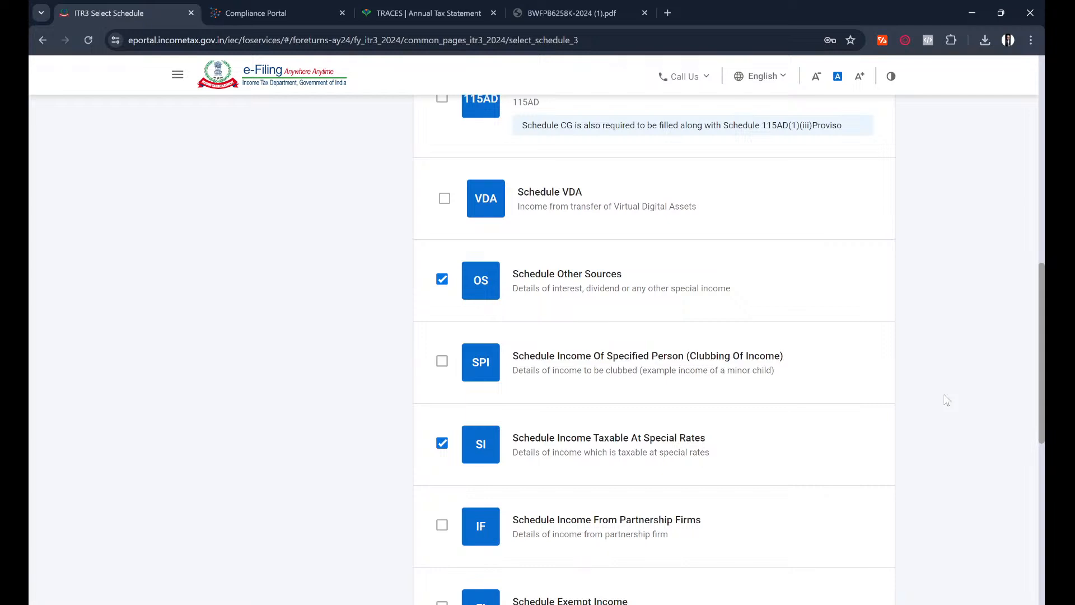
{"action": "scroll", "coordinate": [946, 400], "scroll_direction": "down", "scroll_amount": 2}
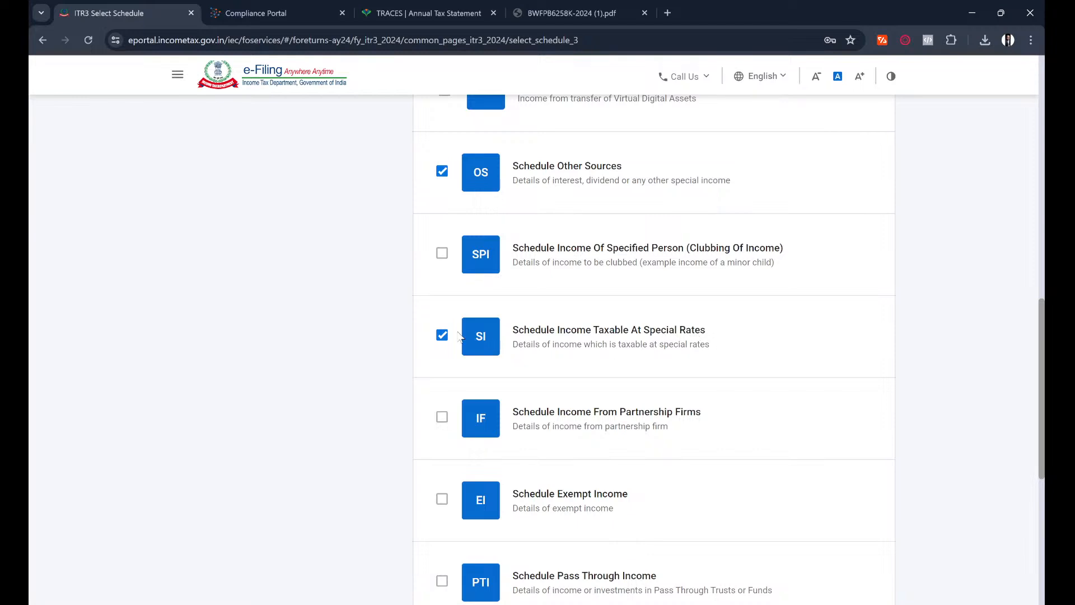
Select the schedules for Income Taxable At Special Rates and Income From Partnership Firms
{"action": "left_click", "coordinate": [443, 339]}
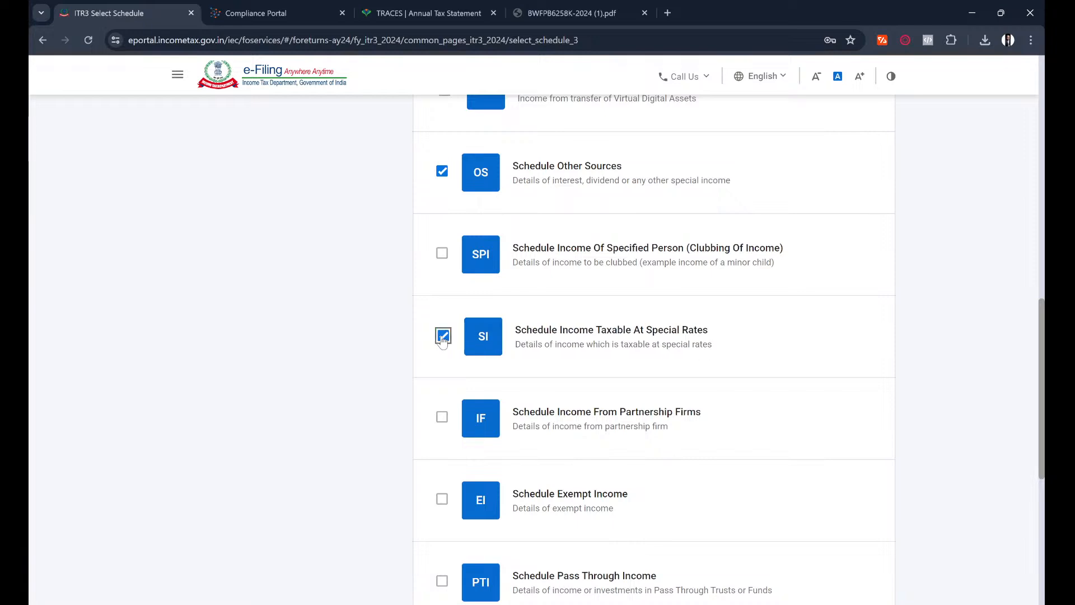
{"action": "left_click", "coordinate": [442, 339]}
{"action": "scroll", "coordinate": [370, 417], "scroll_direction": "down", "scroll_amount": 2}
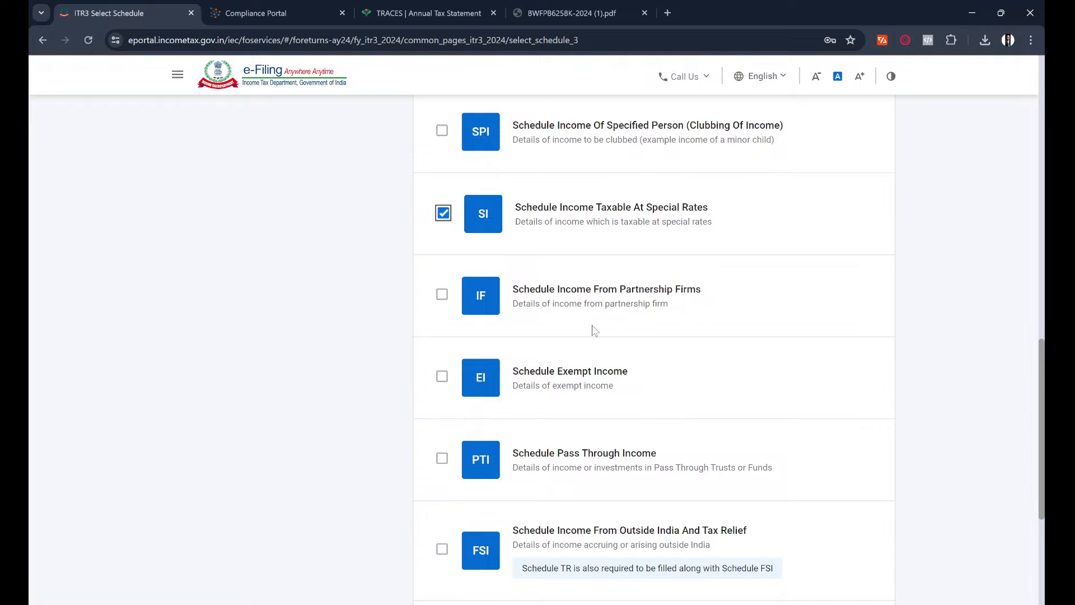
{"action": "left_click", "coordinate": [442, 295]}
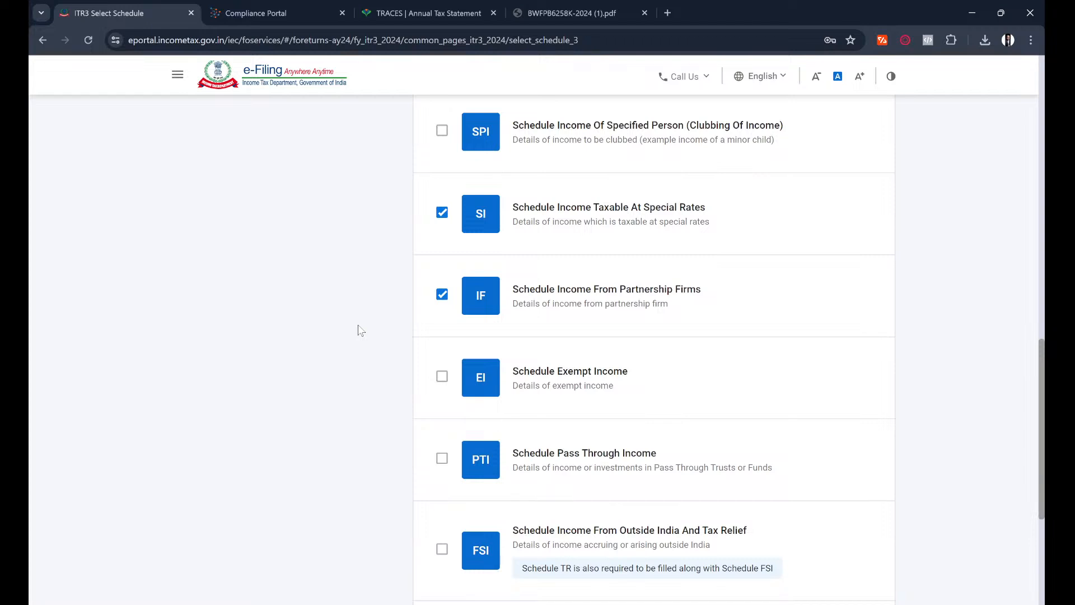
Select Schedule Income From Outside India And Tax Relief (FSI) near the end of the income schedules
{"action": "scroll", "coordinate": [358, 330], "scroll_direction": "down", "scroll_amount": 1}
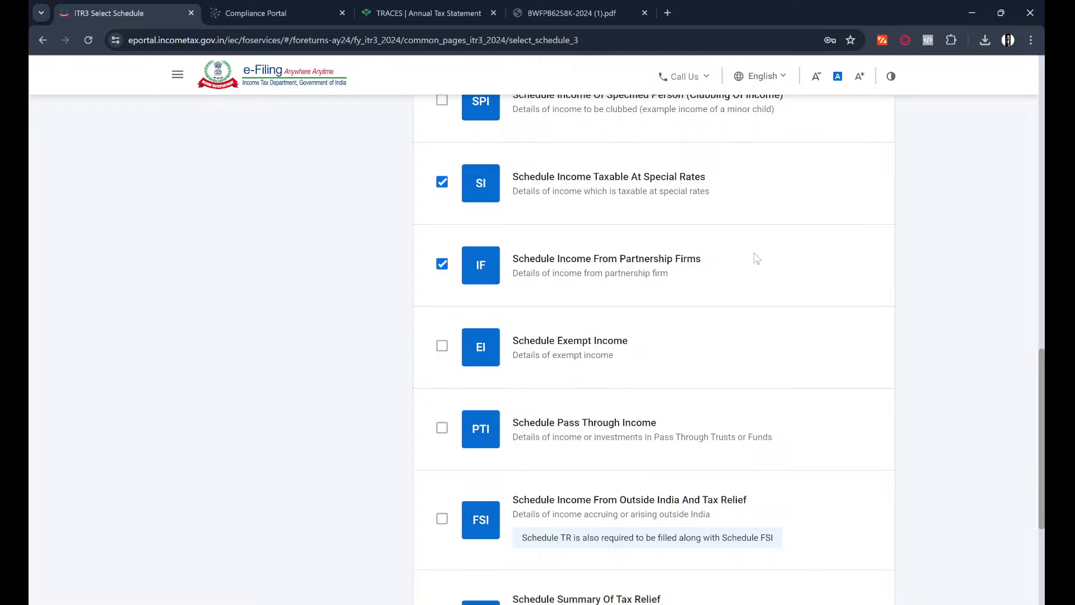
{"action": "scroll", "coordinate": [716, 335], "scroll_direction": "down", "scroll_amount": 1}
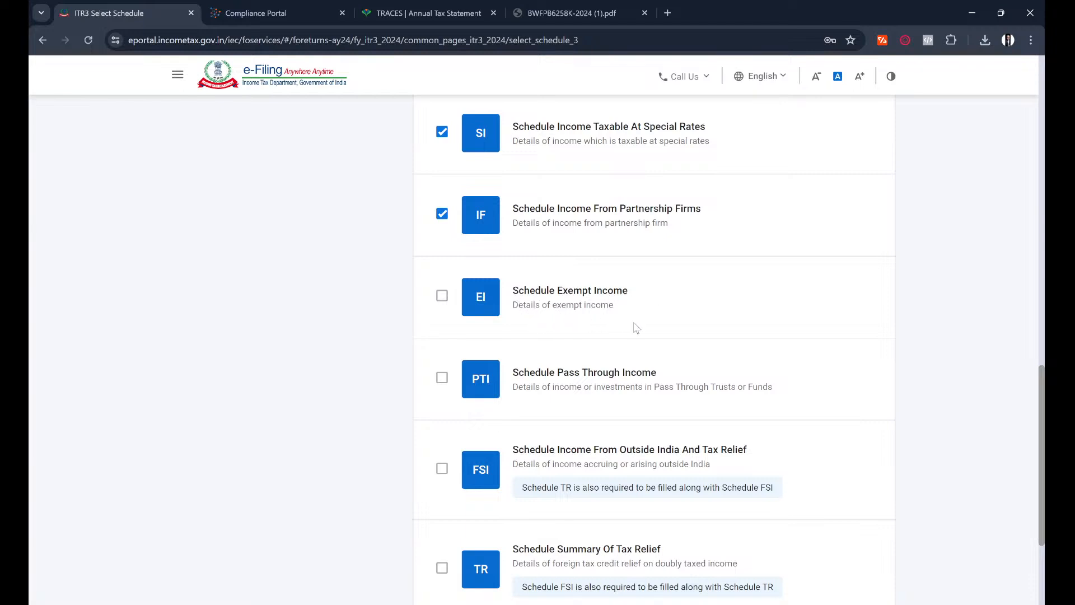
{"action": "scroll", "coordinate": [636, 327], "scroll_direction": "down", "scroll_amount": 1}
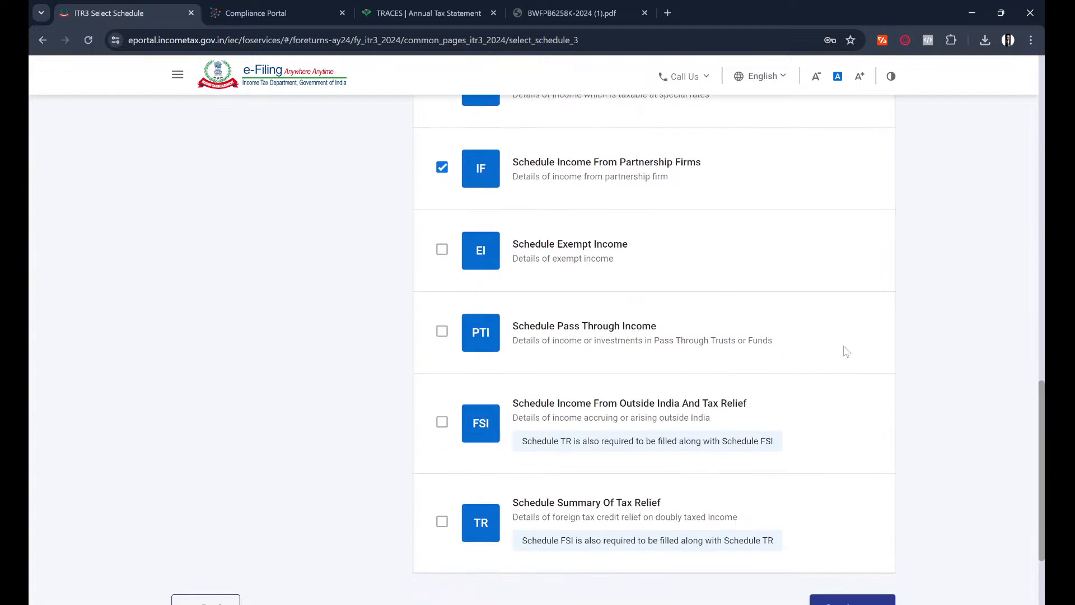
{"action": "scroll", "coordinate": [846, 351], "scroll_direction": "down", "scroll_amount": 1}
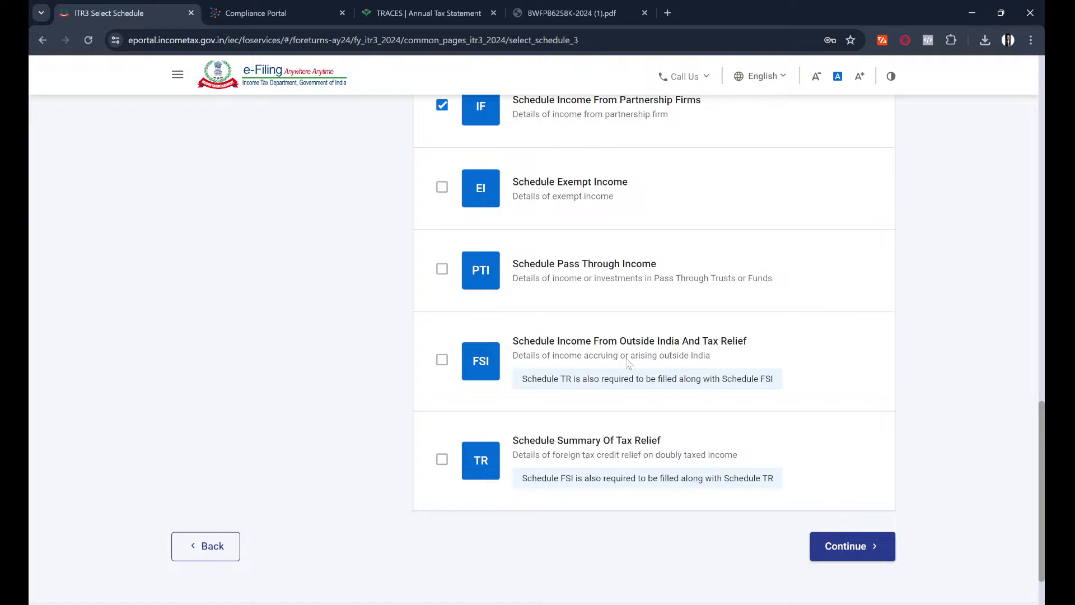
{"action": "left_click", "coordinate": [440, 361]}
Review the selected and unselected schedules throughout the Income category
{"action": "scroll", "coordinate": [940, 396], "scroll_direction": "up", "scroll_amount": 7}
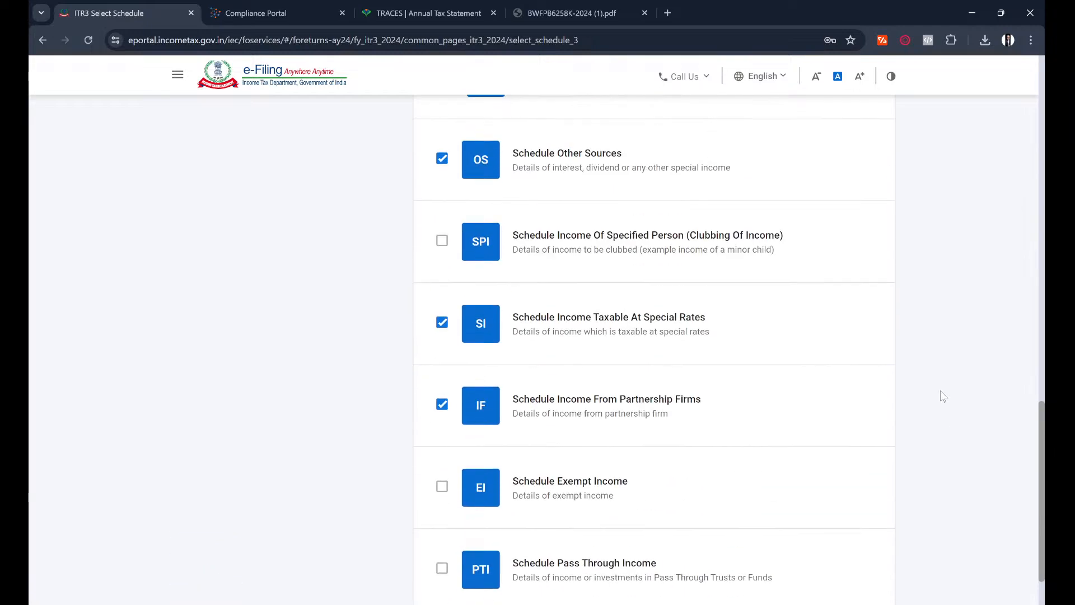
{"action": "scroll", "coordinate": [943, 396], "scroll_direction": "up", "scroll_amount": 10}
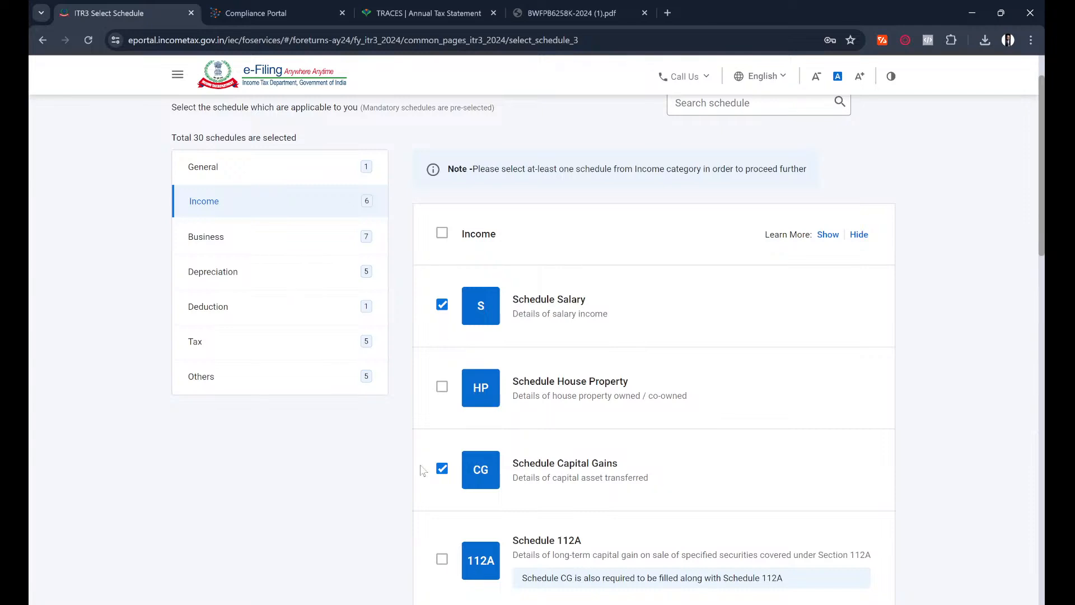
{"action": "scroll", "coordinate": [424, 470], "scroll_direction": "down", "scroll_amount": 5}
{"action": "scroll", "coordinate": [365, 335], "scroll_direction": "down", "scroll_amount": 6}
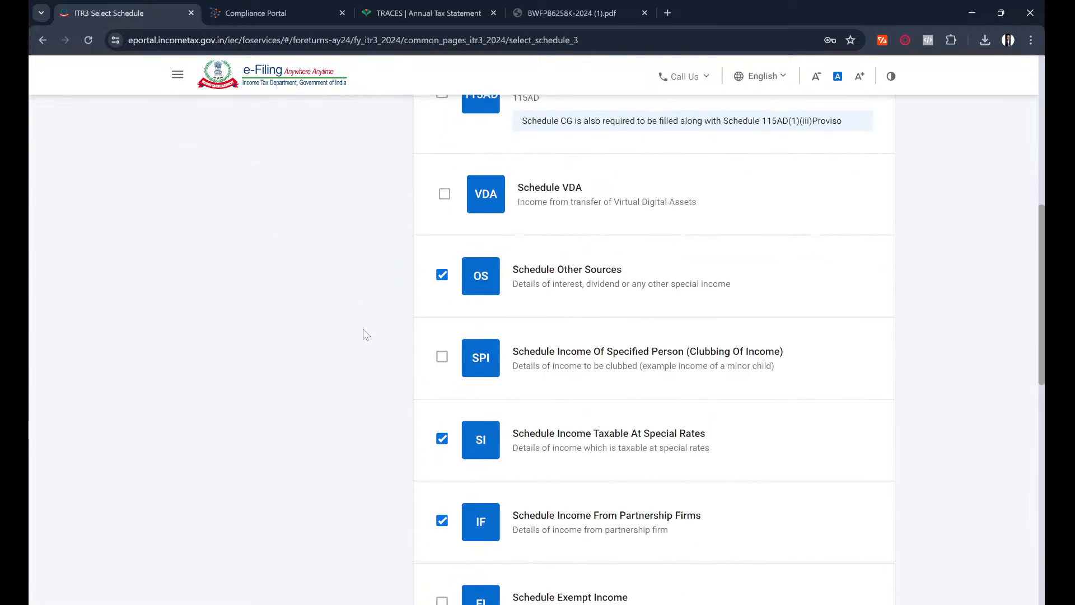
{"action": "scroll", "coordinate": [365, 334], "scroll_direction": "down", "scroll_amount": 4}
{"action": "scroll", "coordinate": [365, 334], "scroll_direction": "up", "scroll_amount": 3}
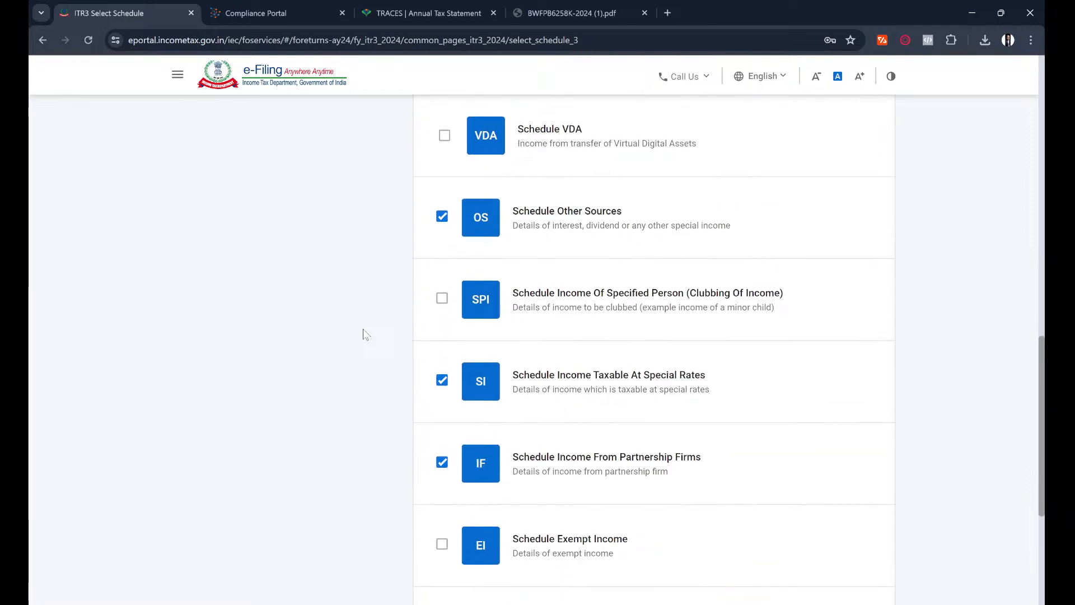
{"action": "scroll", "coordinate": [365, 334], "scroll_direction": "up", "scroll_amount": 2}
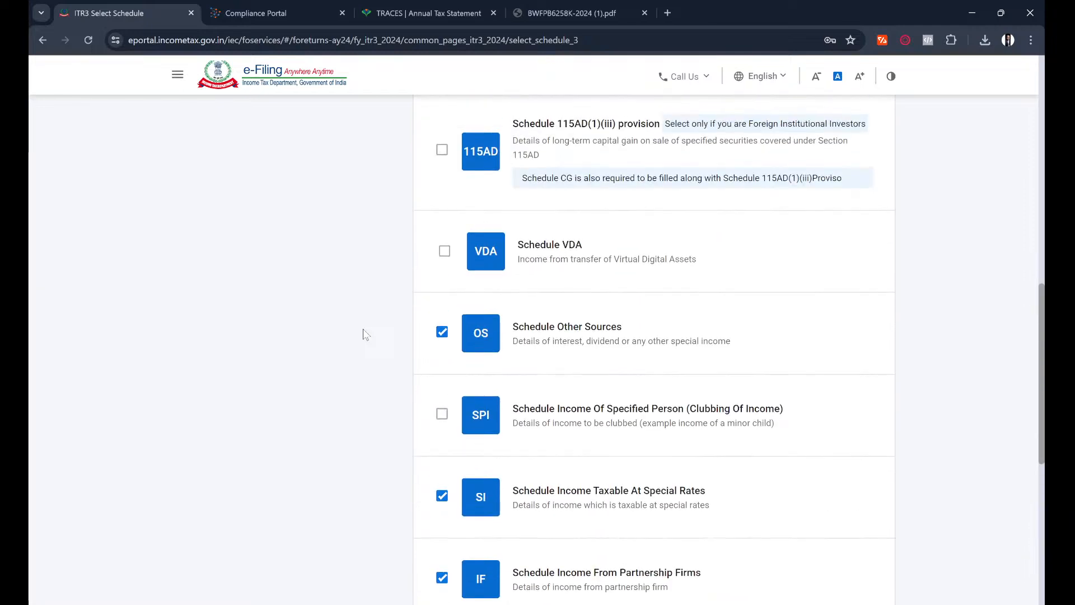
{"action": "scroll", "coordinate": [365, 334], "scroll_direction": "up", "scroll_amount": 3}
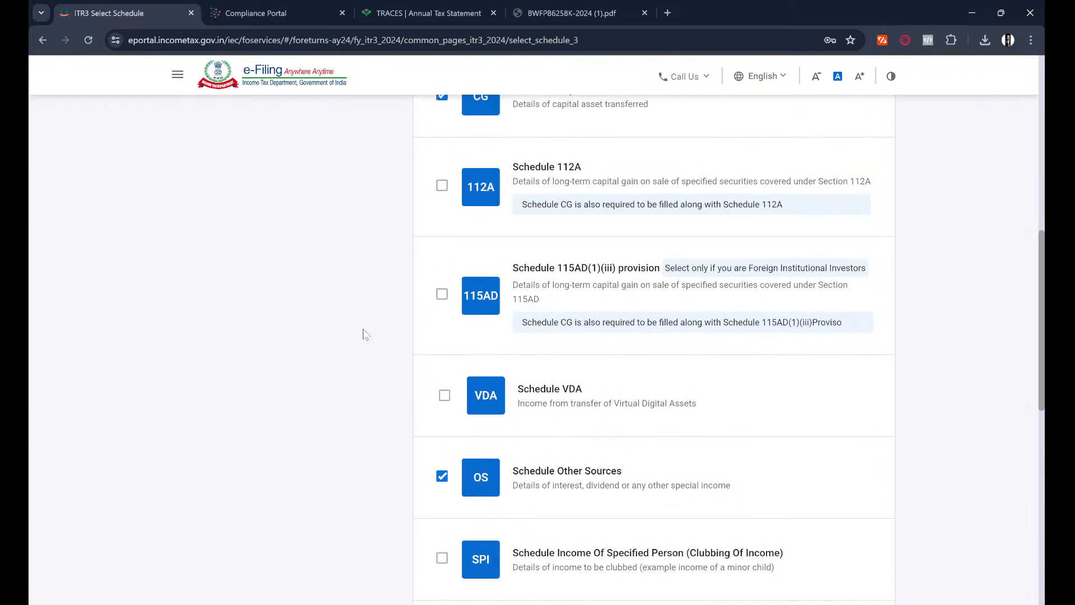
{"action": "scroll", "coordinate": [365, 334], "scroll_direction": "up", "scroll_amount": 2}
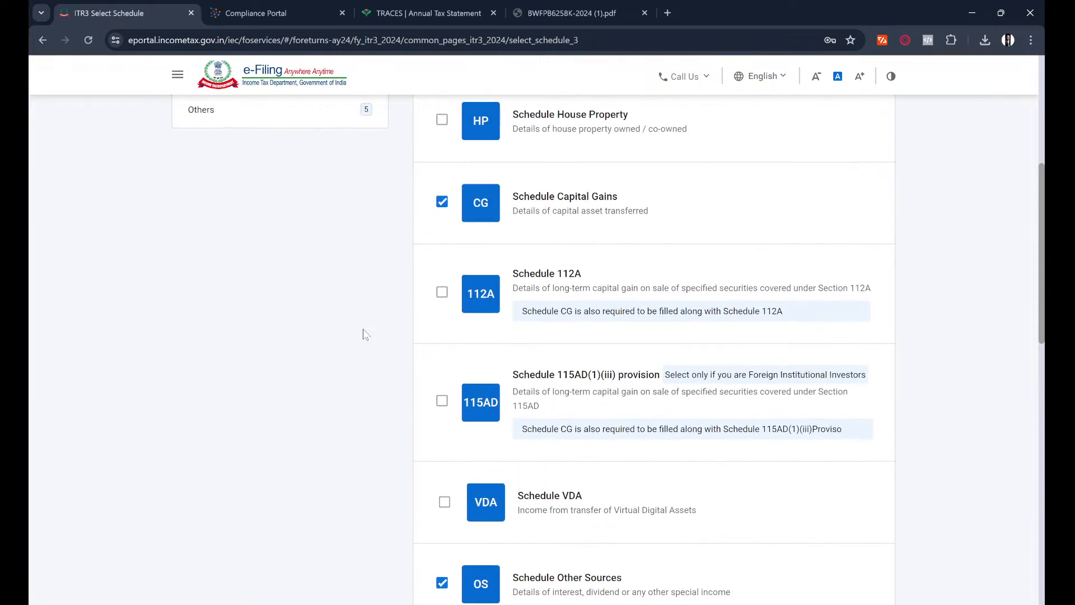
{"action": "scroll", "coordinate": [365, 335], "scroll_direction": "up", "scroll_amount": 2}
{"action": "scroll", "coordinate": [365, 334], "scroll_direction": "up", "scroll_amount": 2}
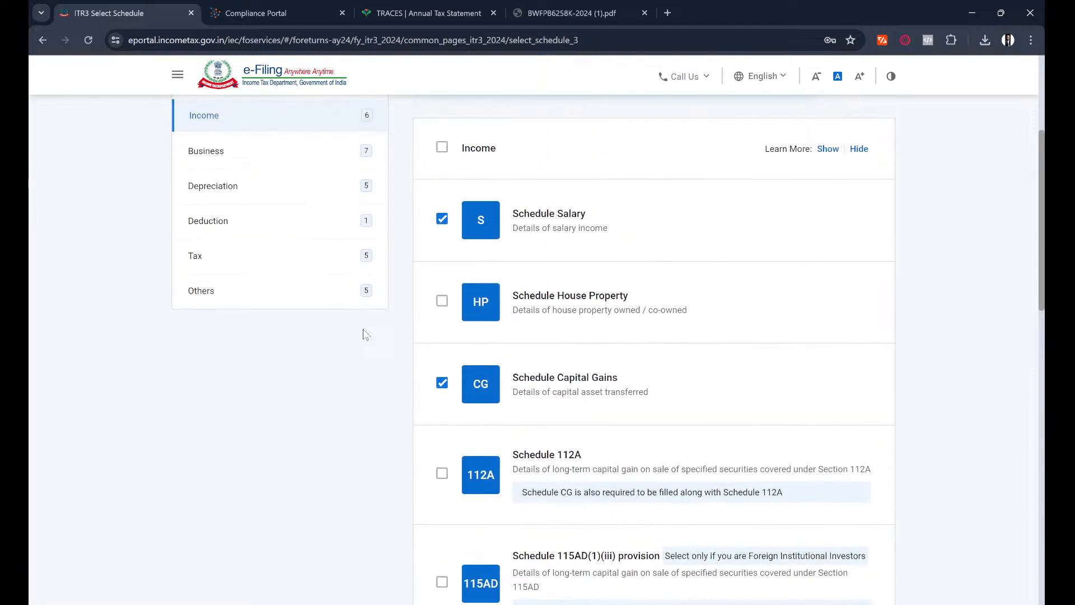
Deselect Schedule Salary in the Income category
{"action": "left_click", "coordinate": [442, 220]}
{"action": "scroll", "coordinate": [86, 360], "scroll_direction": "up", "scroll_amount": 1}
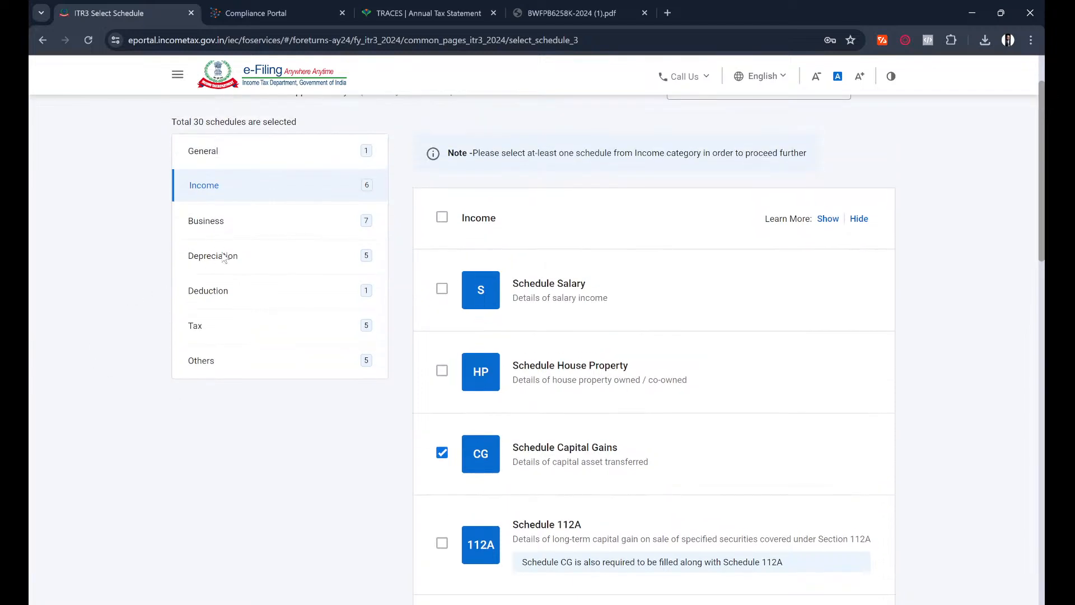
Open the Business category and toggle the selection of all its schedules on and back off
{"action": "left_click", "coordinate": [283, 219]}
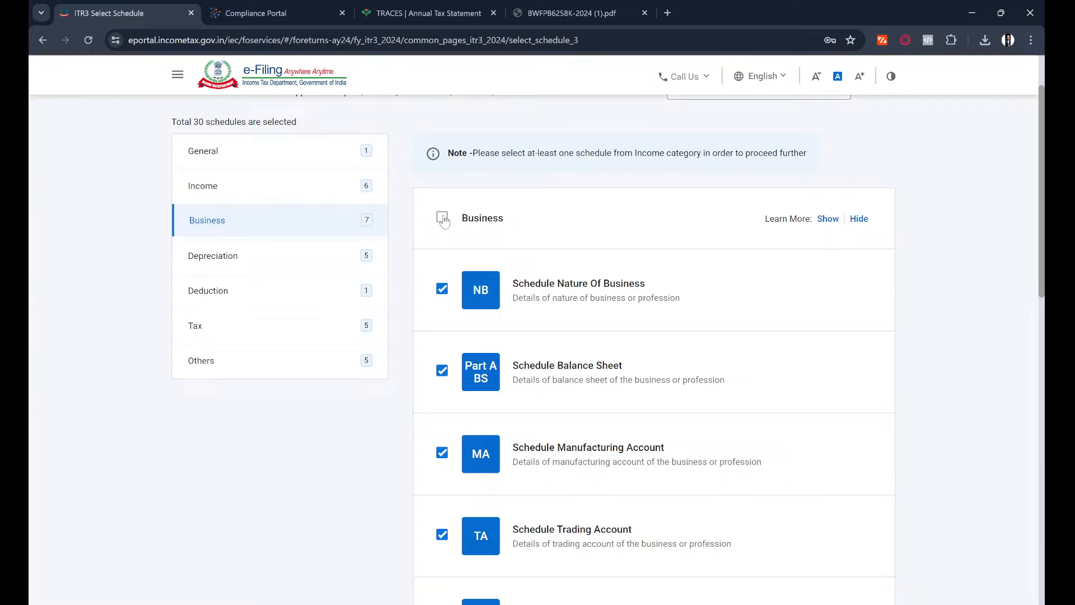
{"action": "left_click", "coordinate": [442, 219]}
{"action": "left_click", "coordinate": [443, 218]}
Review which Business schedules are selected, from Schedule Trading Account down to Schedule GST
{"action": "scroll", "coordinate": [365, 517], "scroll_direction": "down", "scroll_amount": 2}
{"action": "scroll", "coordinate": [365, 518], "scroll_direction": "down", "scroll_amount": 4}
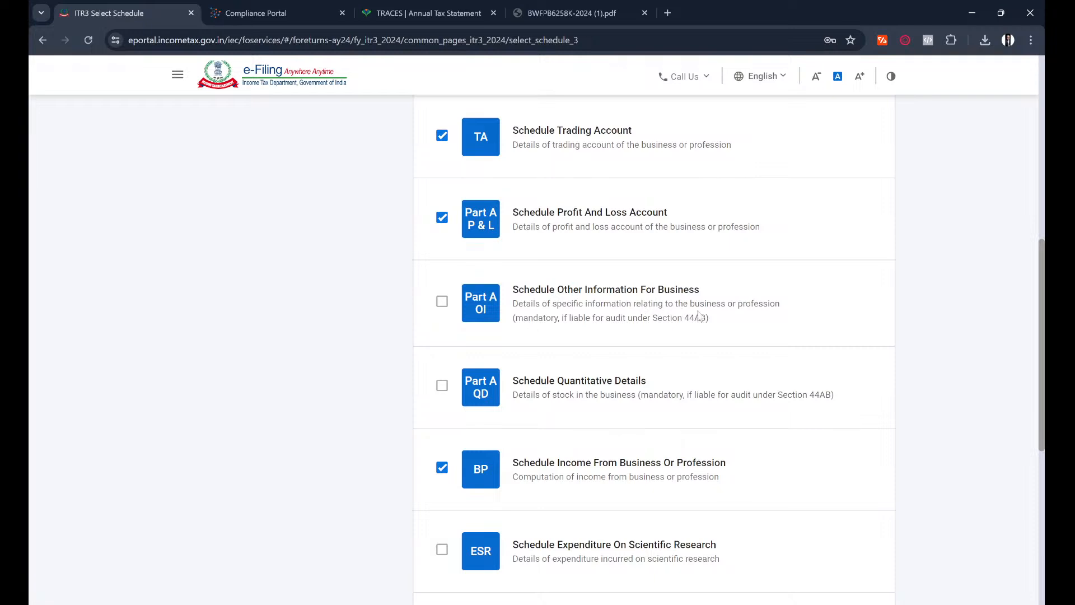
{"action": "scroll", "coordinate": [372, 405], "scroll_direction": "down", "scroll_amount": 1}
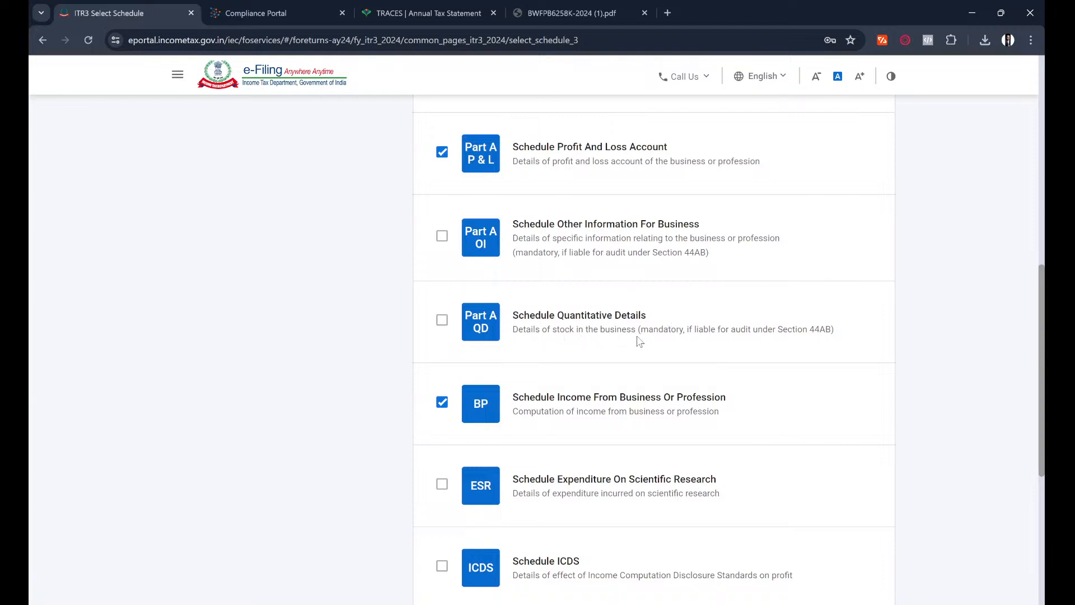
{"action": "scroll", "coordinate": [398, 371], "scroll_direction": "down", "scroll_amount": 2}
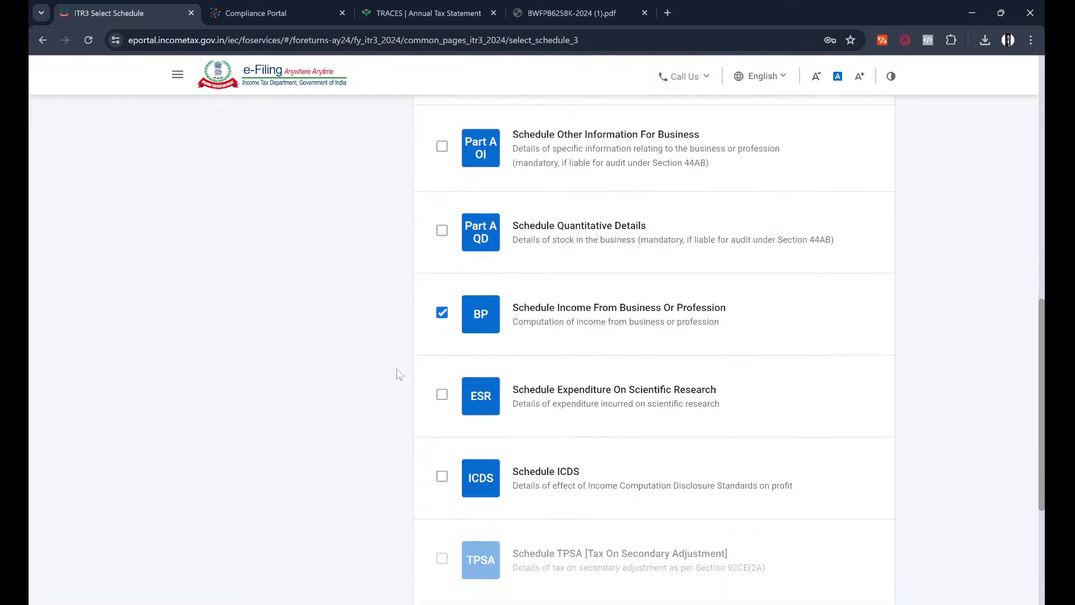
{"action": "scroll", "coordinate": [398, 372], "scroll_direction": "down", "scroll_amount": 2}
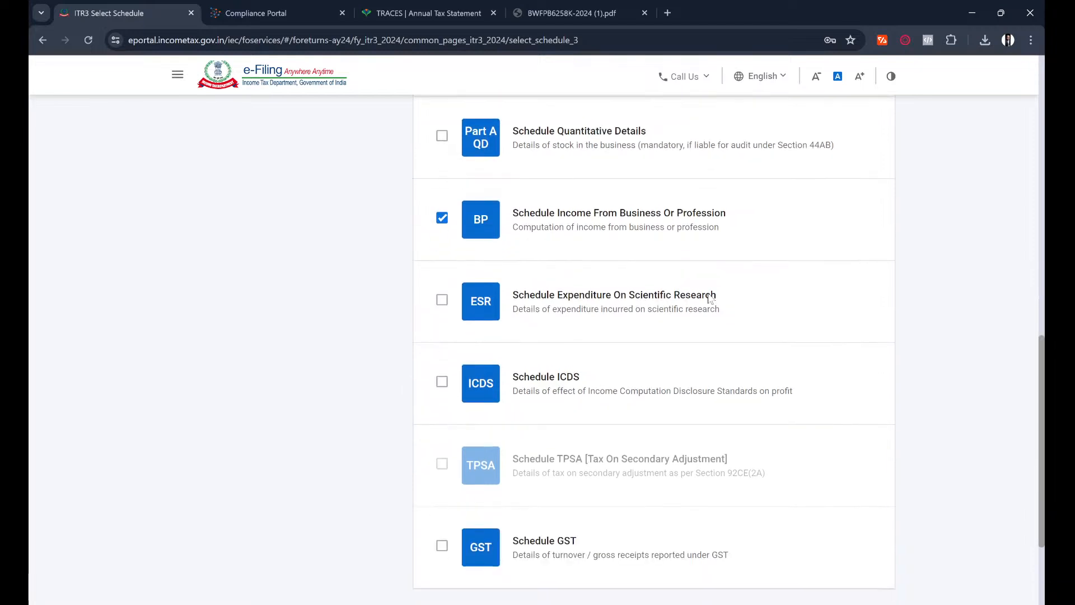
{"action": "scroll", "coordinate": [385, 442], "scroll_direction": "down", "scroll_amount": 3}
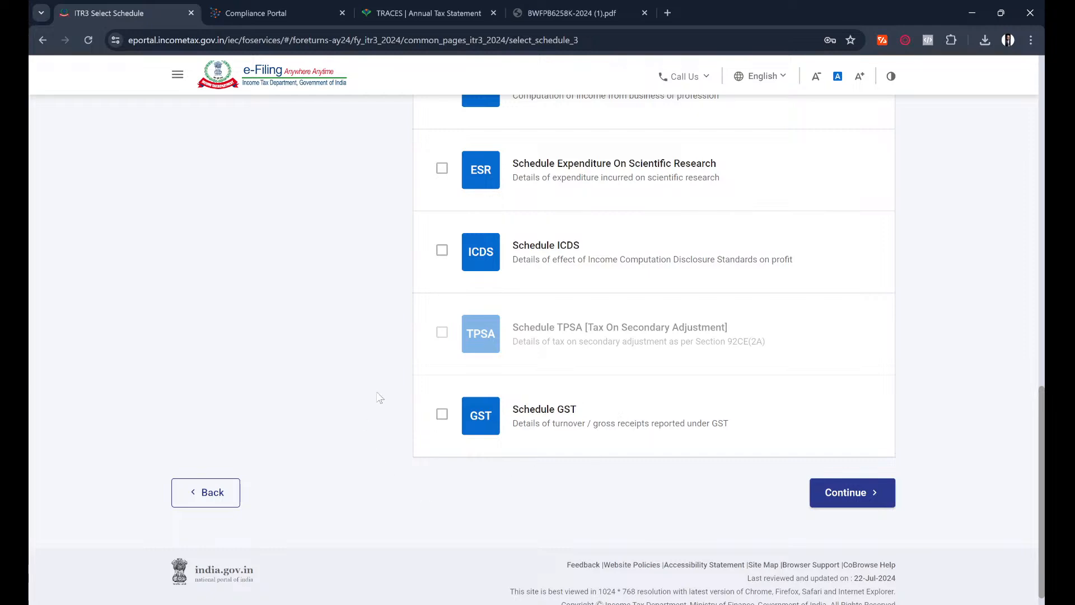
{"action": "scroll", "coordinate": [379, 396], "scroll_direction": "up", "scroll_amount": 15}
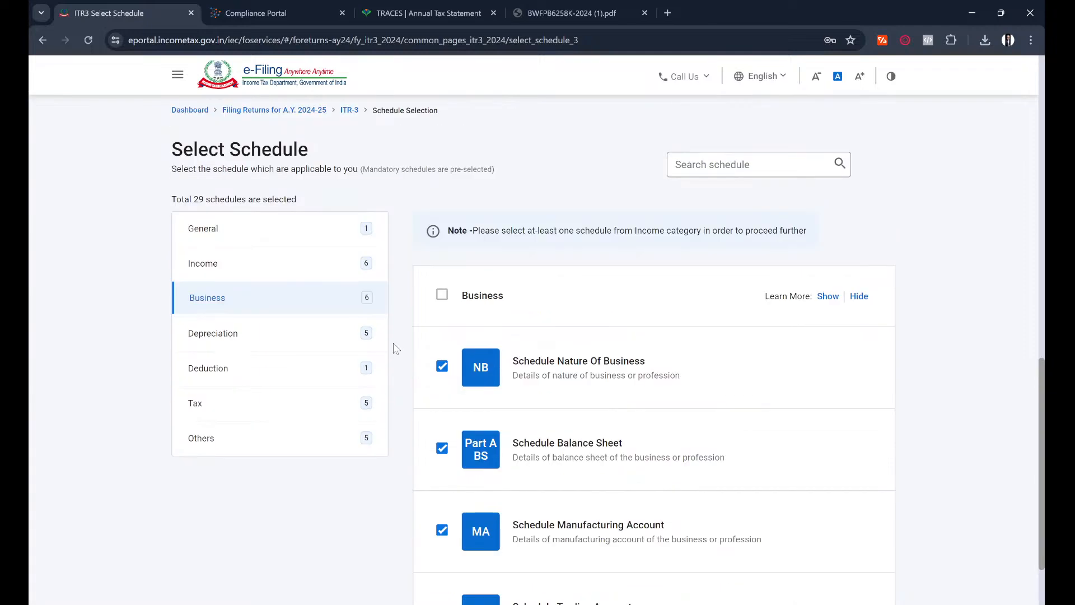
{"action": "scroll", "coordinate": [393, 348], "scroll_direction": "up", "scroll_amount": 3}
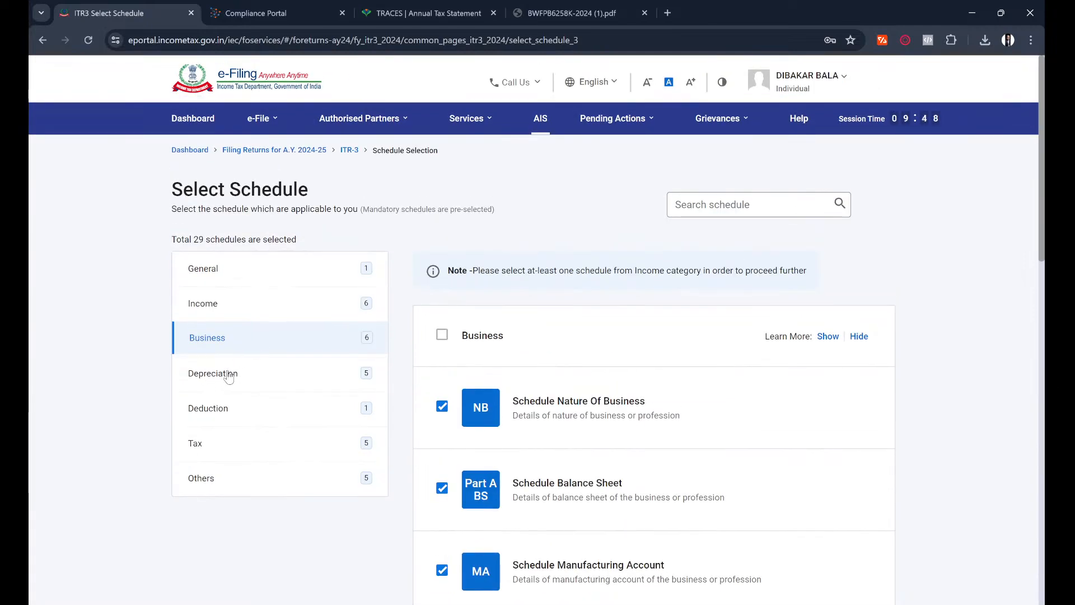
Open the Depreciation category and deselect all of its schedules at once
{"action": "left_click", "coordinate": [229, 377]}
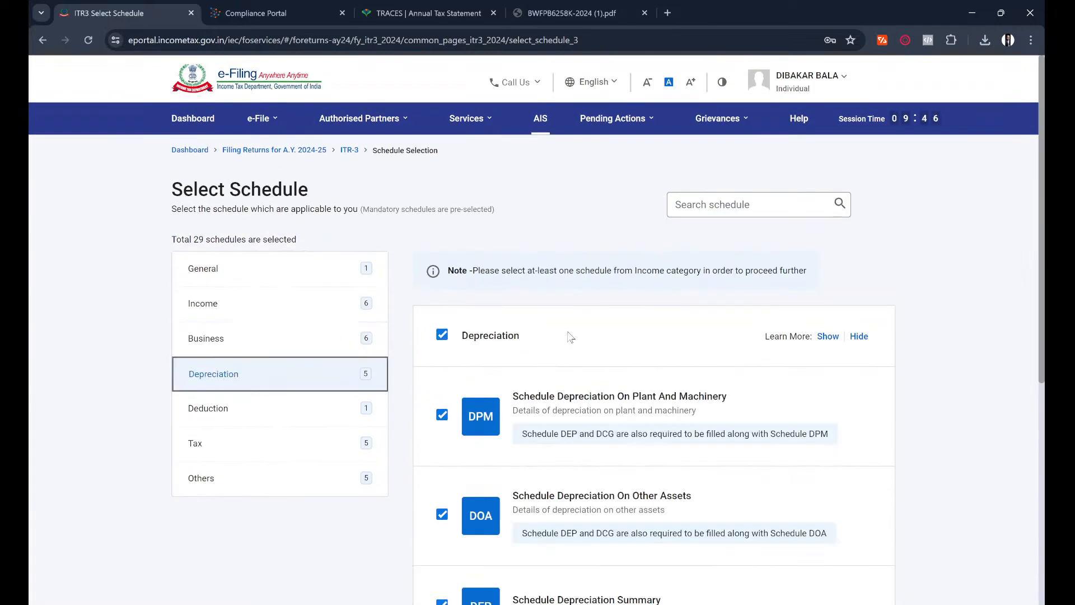
{"action": "scroll", "coordinate": [685, 410], "scroll_direction": "down", "scroll_amount": 4}
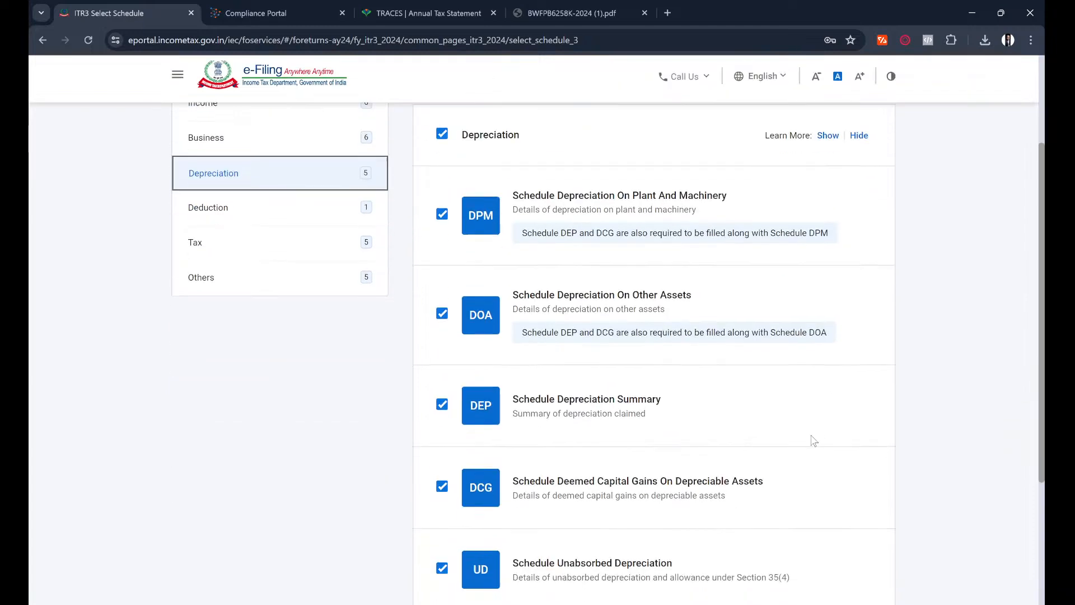
{"action": "scroll", "coordinate": [814, 441], "scroll_direction": "down", "scroll_amount": 2}
{"action": "scroll", "coordinate": [813, 441], "scroll_direction": "up", "scroll_amount": 2}
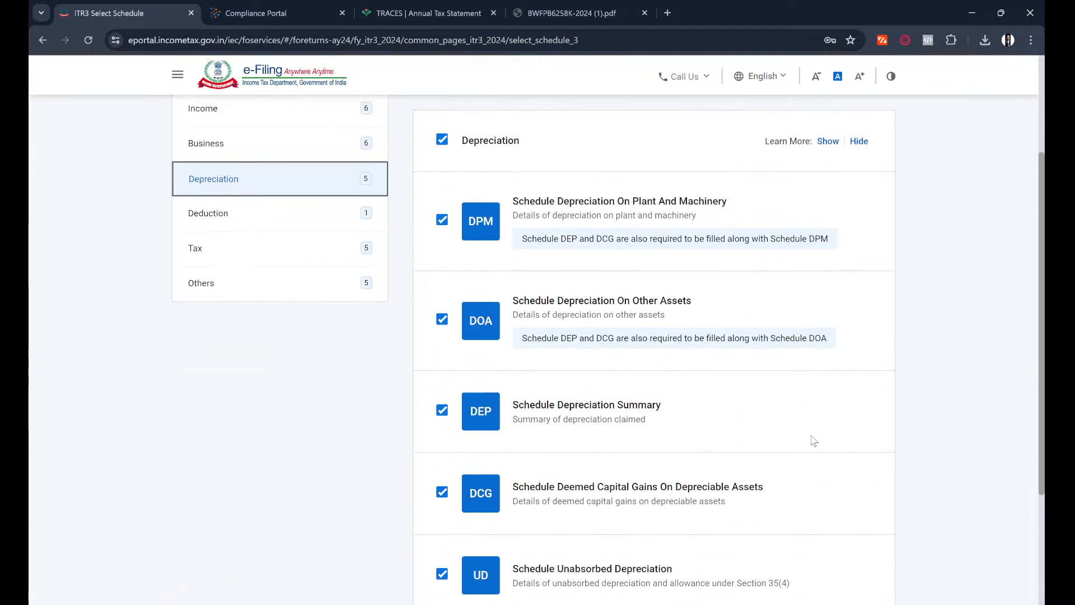
{"action": "scroll", "coordinate": [813, 440], "scroll_direction": "up", "scroll_amount": 1}
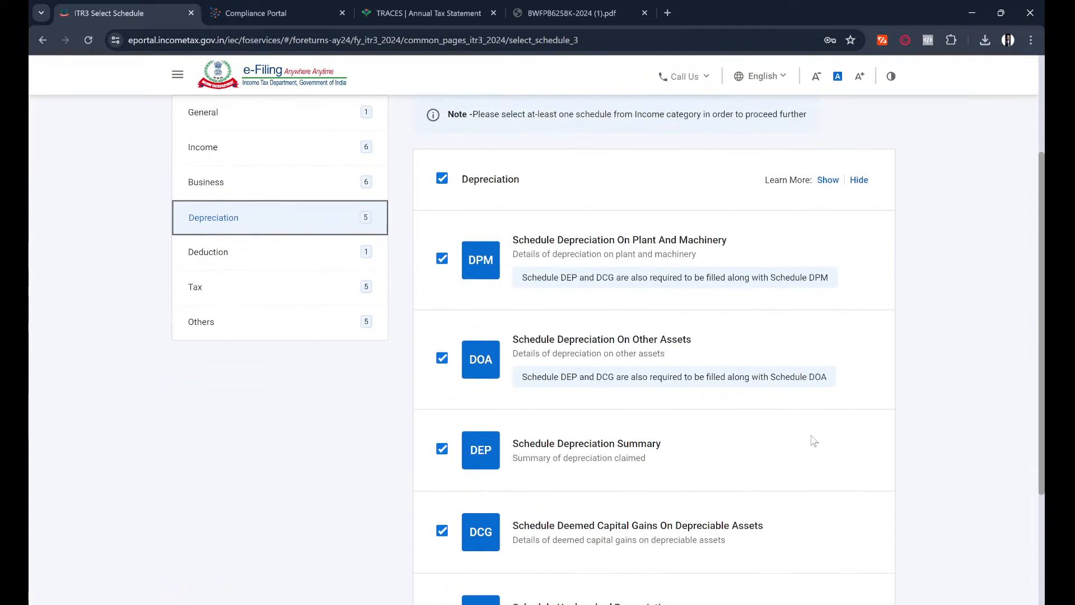
{"action": "left_click", "coordinate": [442, 180]}
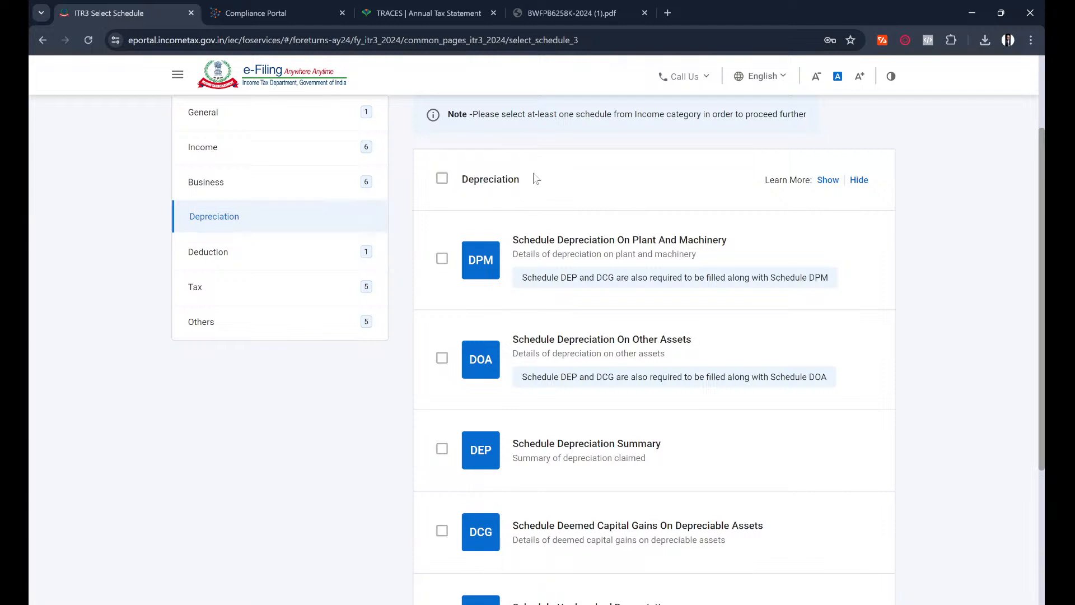
Check the cleared Depreciation schedules, from Depreciation On Plant And Machinery to Unabsorbed Depreciation
{"action": "scroll", "coordinate": [414, 365], "scroll_direction": "down", "scroll_amount": 1}
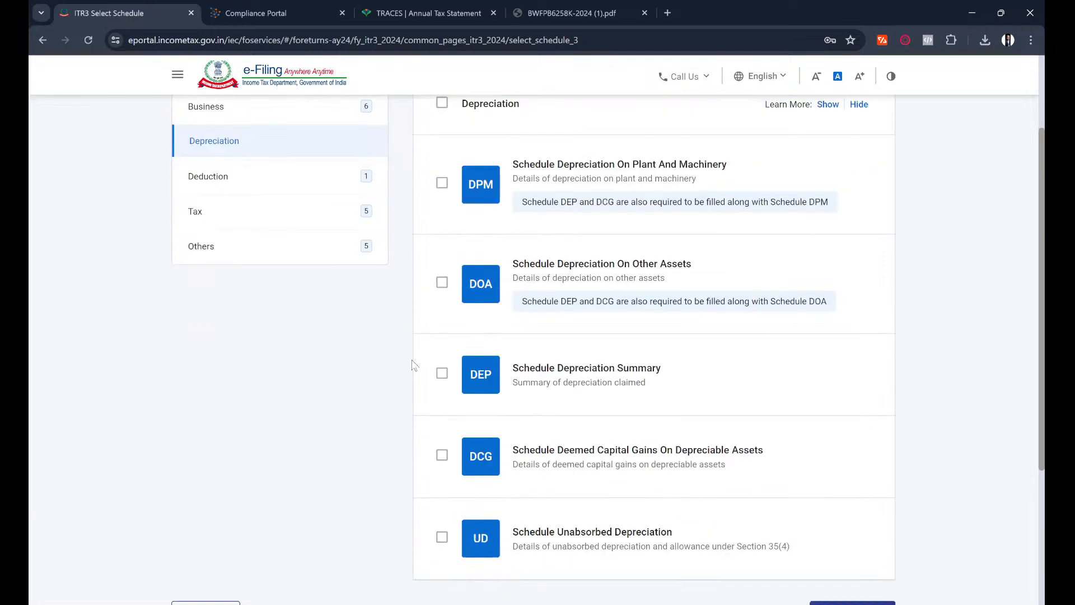
{"action": "scroll", "coordinate": [414, 365], "scroll_direction": "down", "scroll_amount": 1}
{"action": "scroll", "coordinate": [415, 365], "scroll_direction": "up", "scroll_amount": 2}
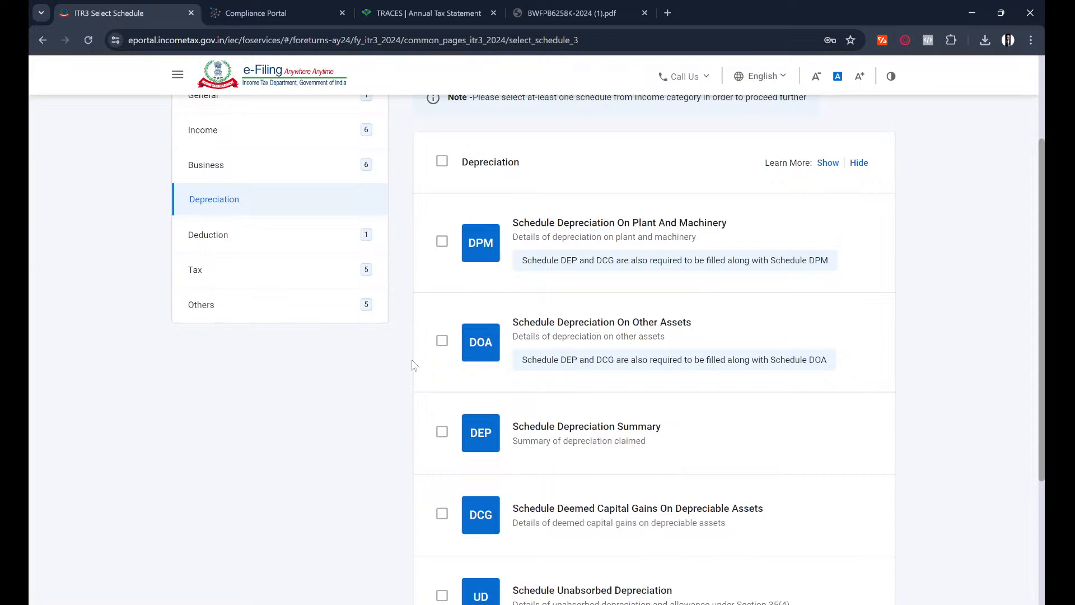
{"action": "scroll", "coordinate": [415, 365], "scroll_direction": "down", "scroll_amount": 2}
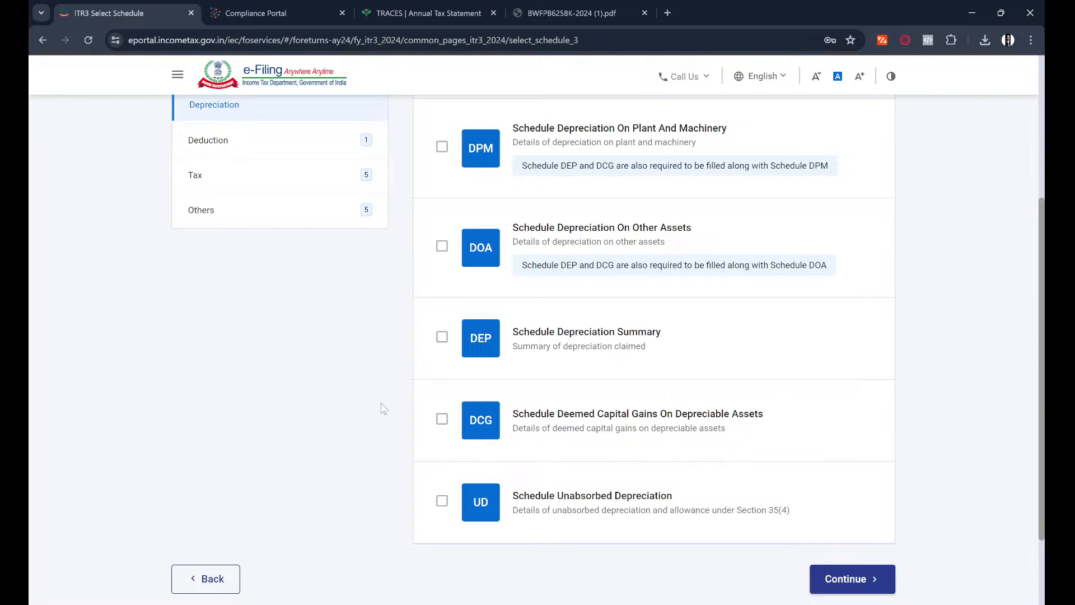
{"action": "scroll", "coordinate": [381, 407], "scroll_direction": "up", "scroll_amount": 1}
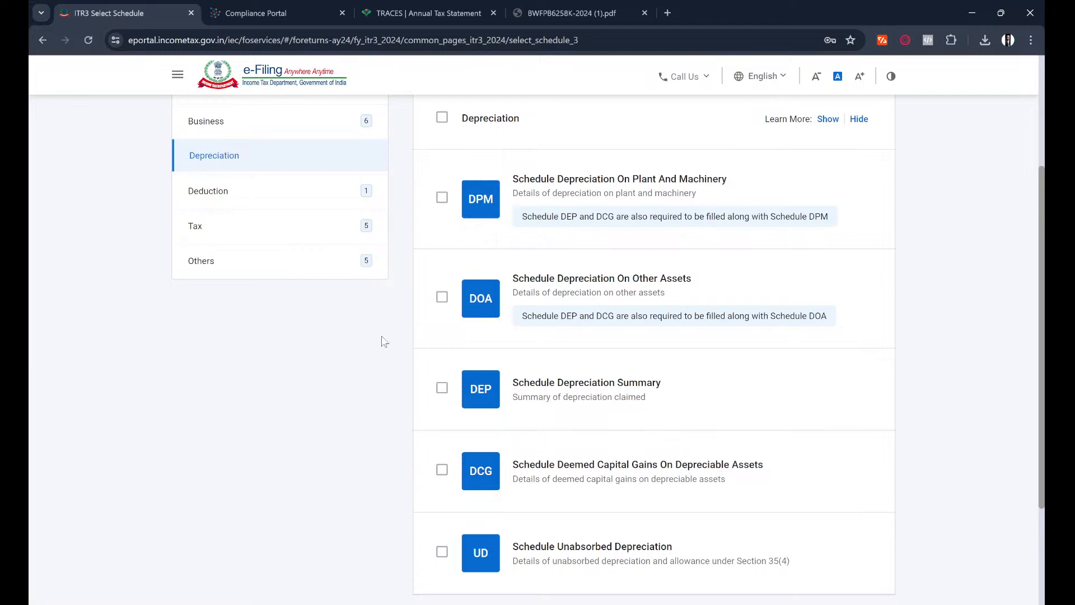
{"action": "scroll", "coordinate": [384, 342], "scroll_direction": "down", "scroll_amount": 1}
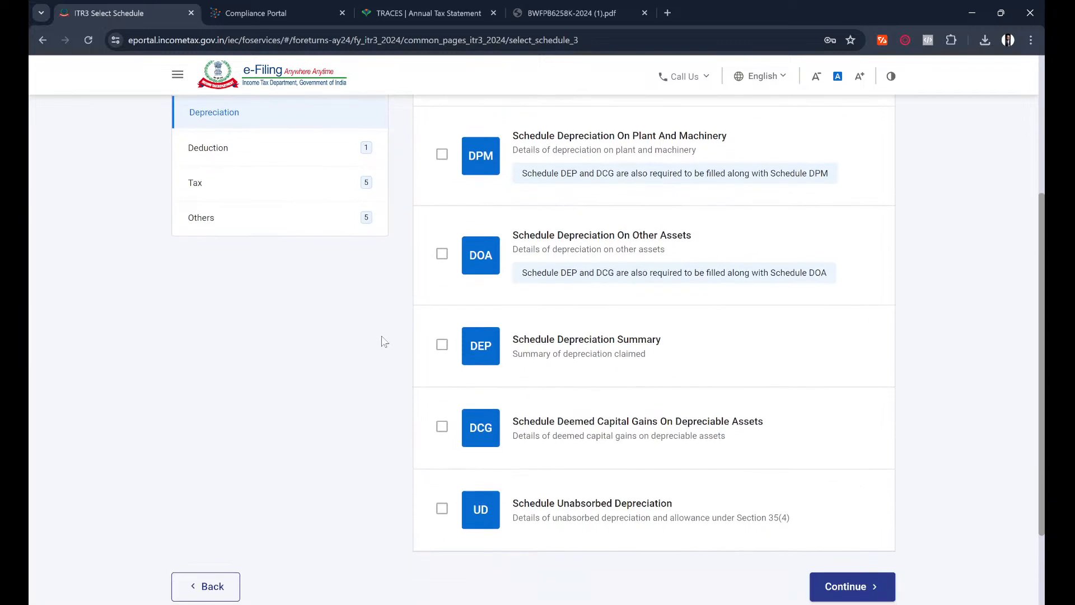
{"action": "scroll", "coordinate": [384, 341], "scroll_direction": "up", "scroll_amount": 1}
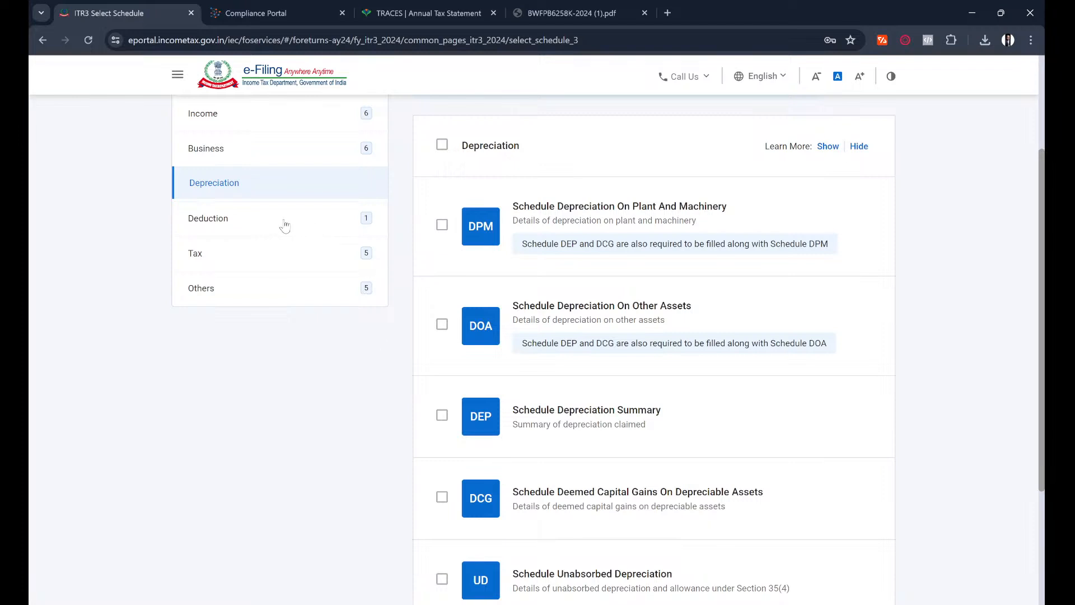
Deselect Schedule Deductions under Chapter VI-A at the end of the Deduction category
{"action": "left_click", "coordinate": [223, 234]}
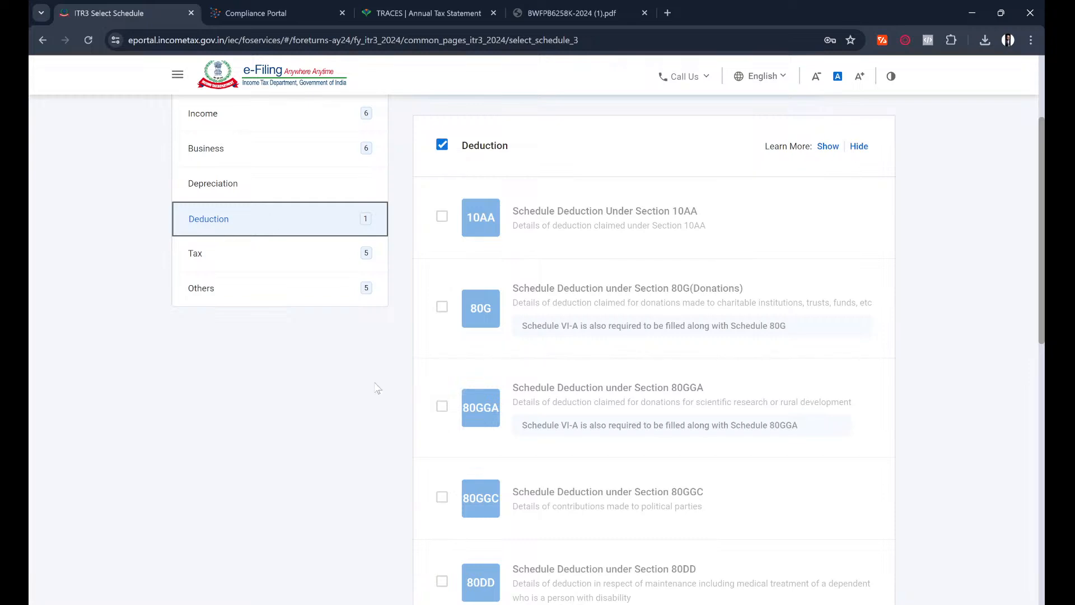
{"action": "scroll", "coordinate": [376, 387], "scroll_direction": "down", "scroll_amount": 10}
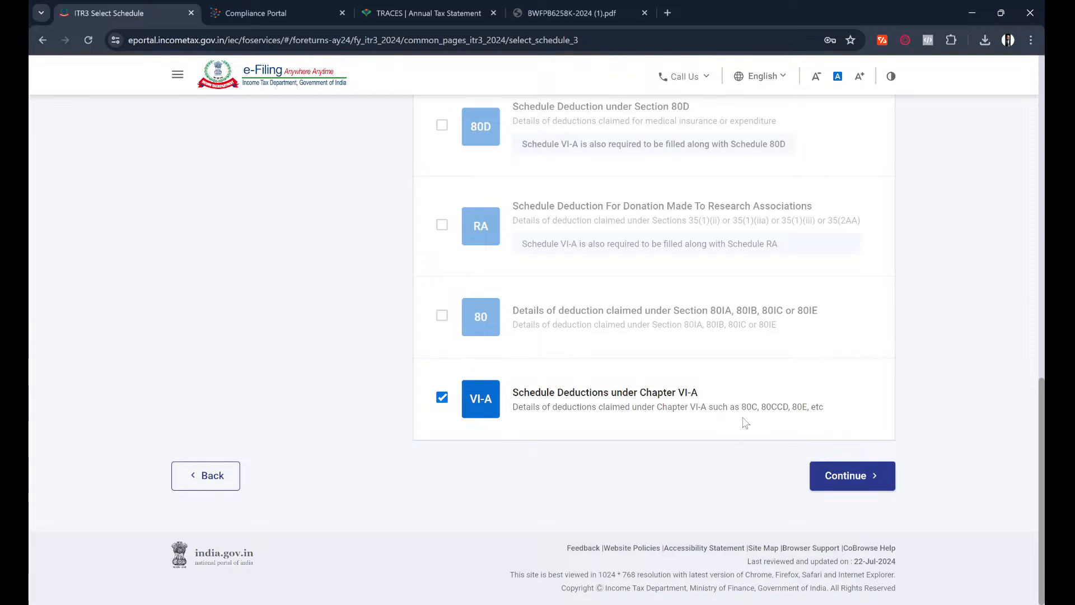
{"action": "left_click", "coordinate": [441, 397]}
{"action": "scroll", "coordinate": [396, 417], "scroll_direction": "up", "scroll_amount": 10}
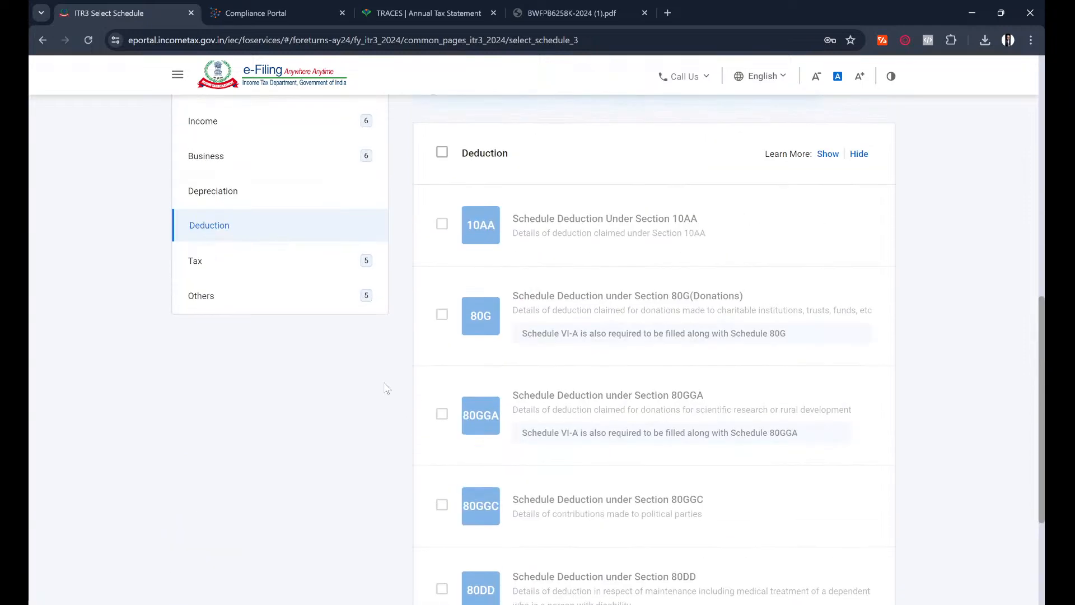
Open the Tax category and examine its schedules, from Computation Of Income to Tax deferred on ESOP
{"action": "left_click", "coordinate": [330, 259]}
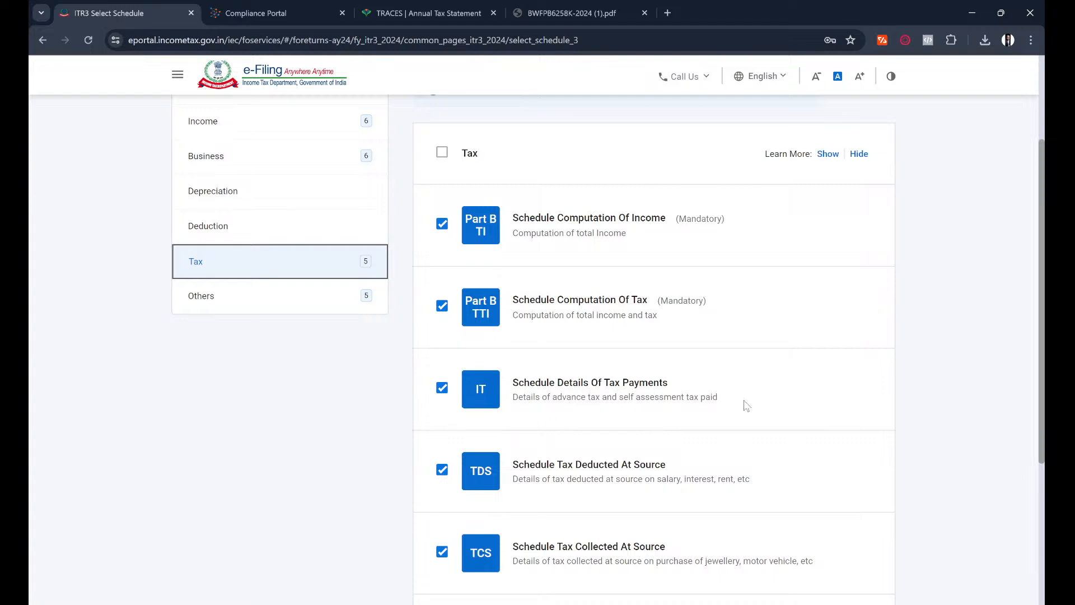
{"action": "scroll", "coordinate": [799, 413], "scroll_direction": "down", "scroll_amount": 1}
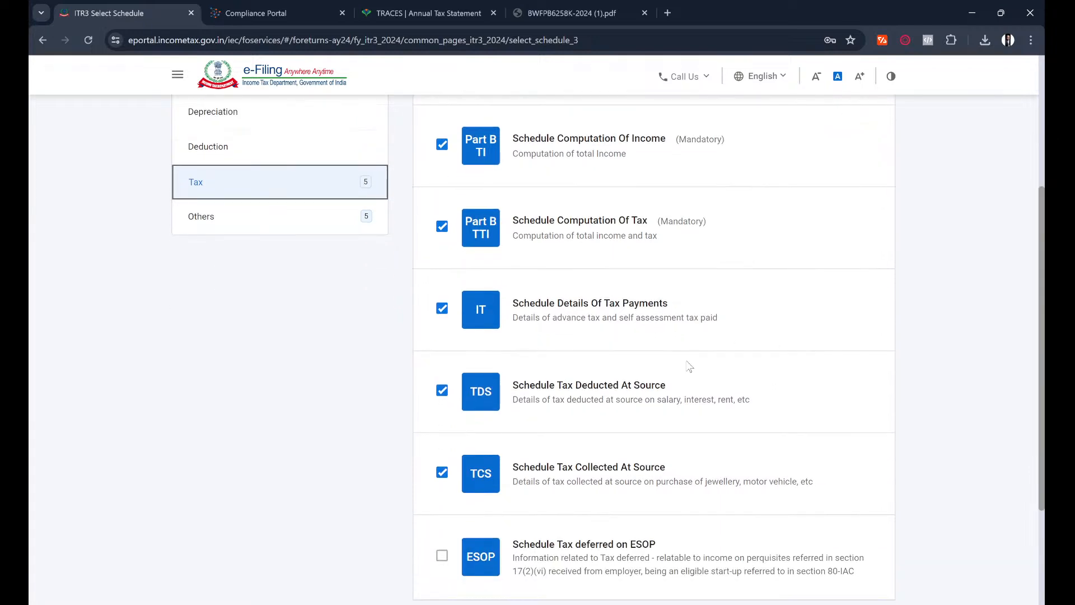
{"action": "scroll", "coordinate": [755, 412], "scroll_direction": "down", "scroll_amount": 2}
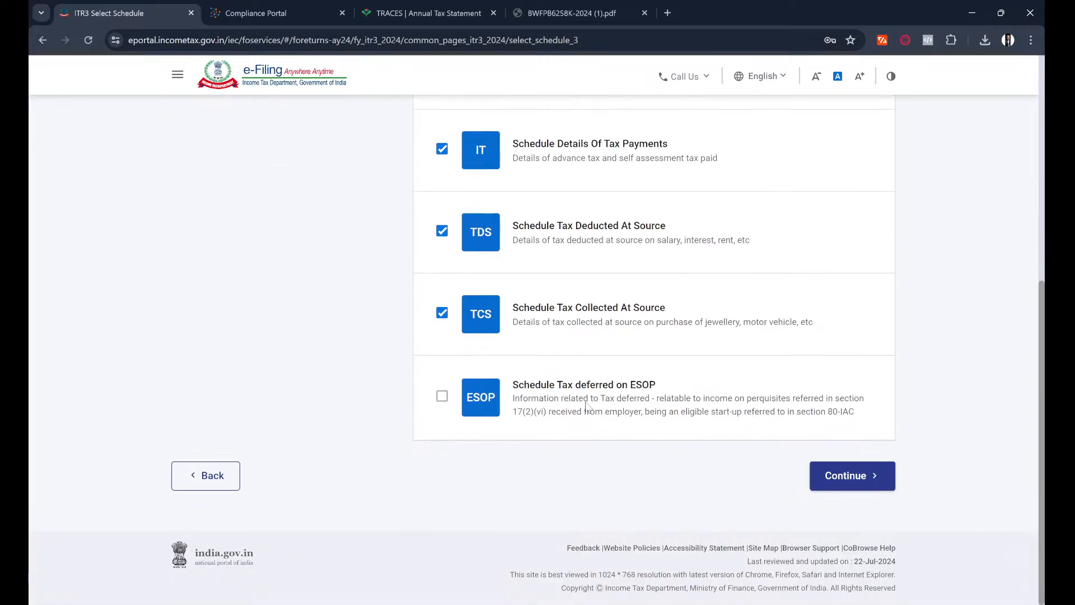
{"action": "scroll", "coordinate": [360, 305], "scroll_direction": "up", "scroll_amount": 3}
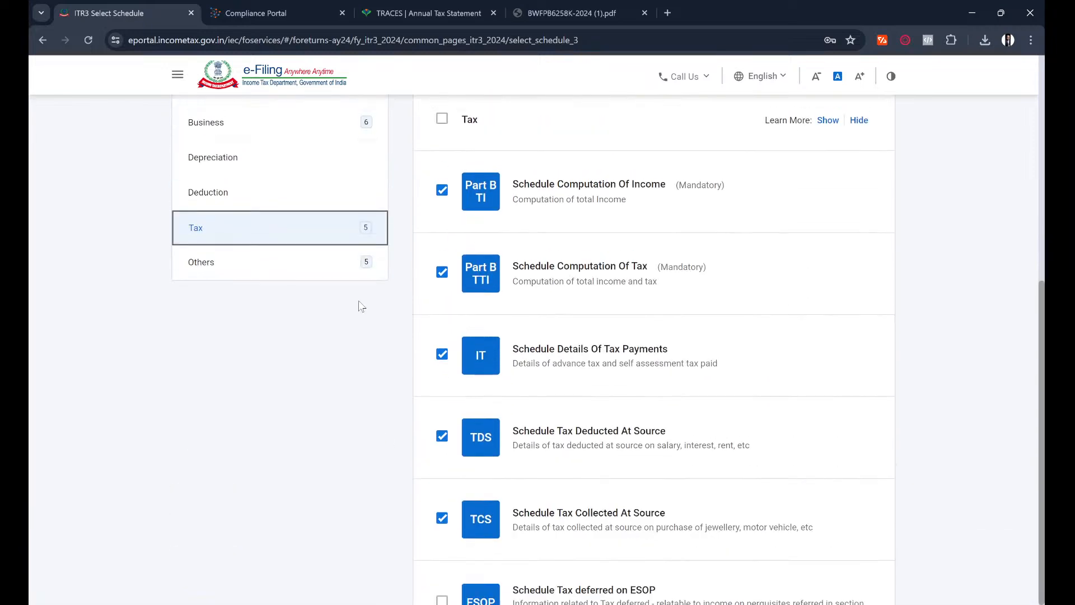
Open the Others category and toggle the selection of all its schedules on and back off
{"action": "left_click", "coordinate": [303, 273]}
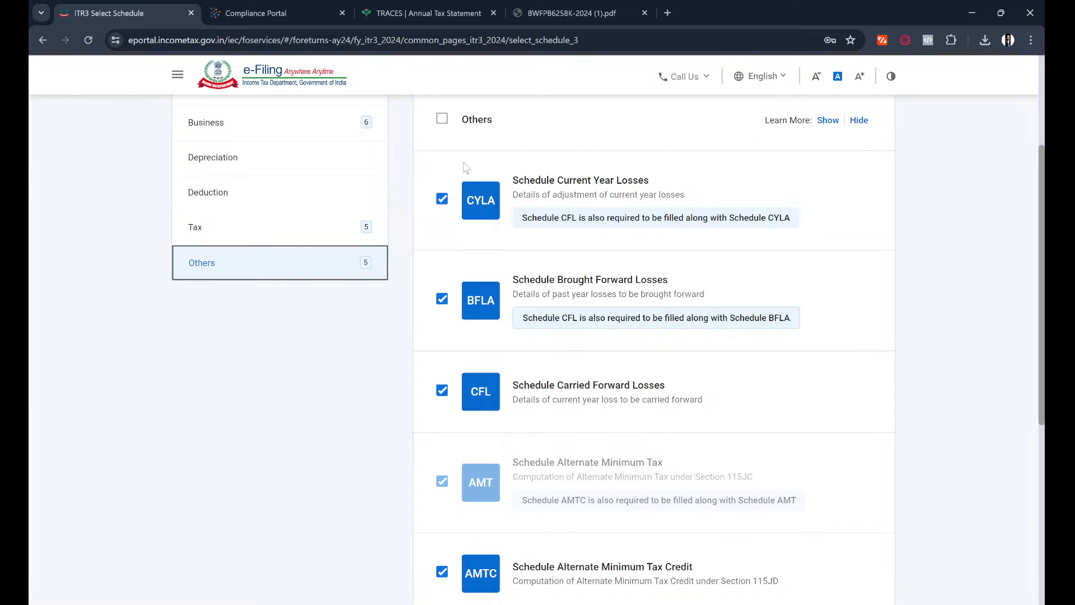
{"action": "left_click", "coordinate": [445, 123]}
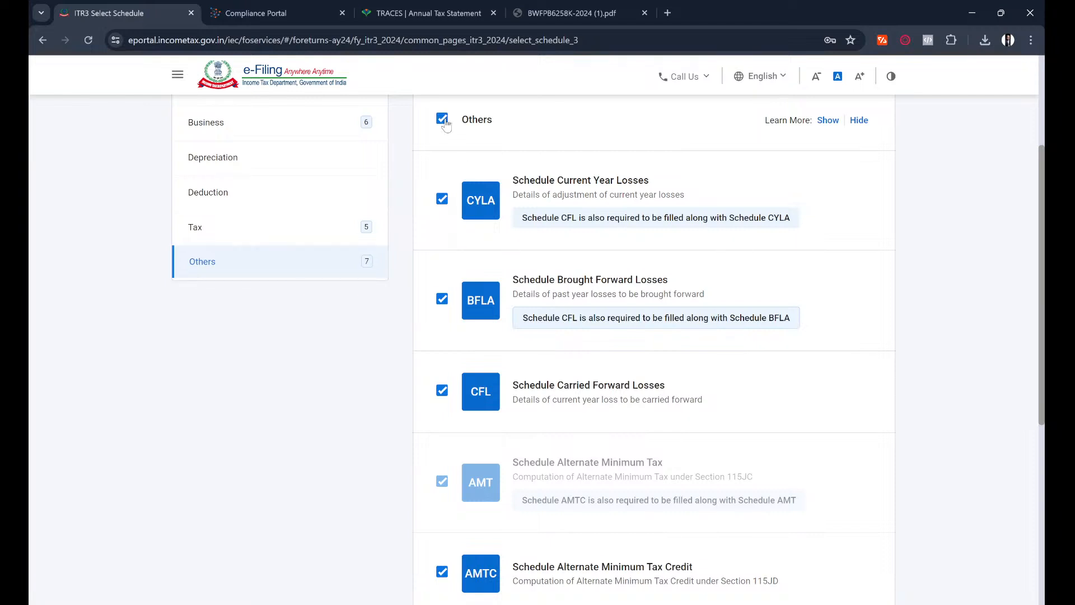
{"action": "left_click", "coordinate": [442, 120]}
Review the schedules in the Others category, the selection counts for each category and the overall total
{"action": "scroll", "coordinate": [361, 361], "scroll_direction": "down", "scroll_amount": 5}
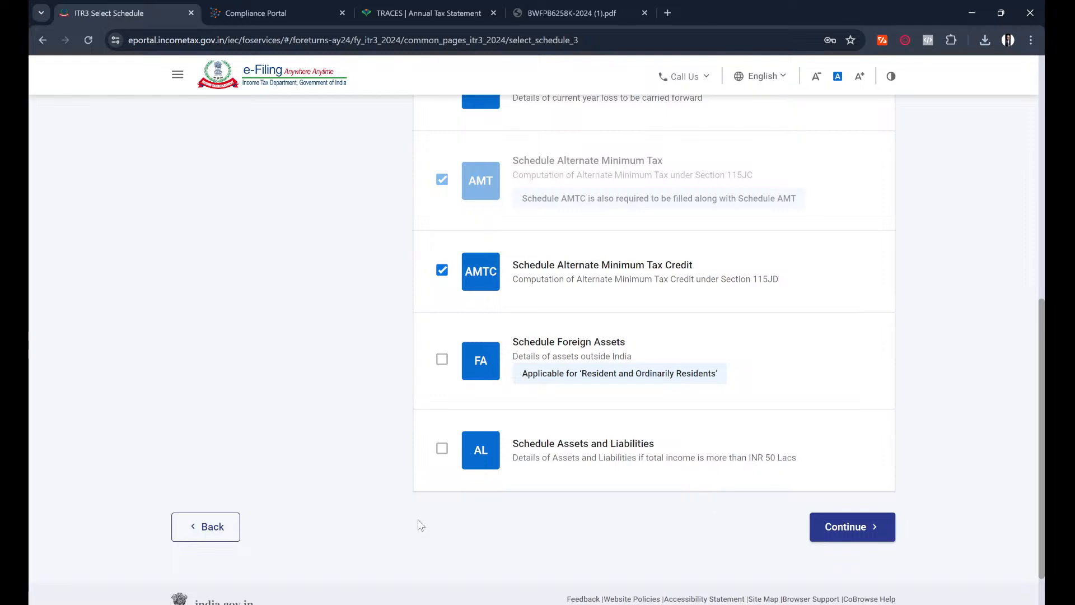
{"action": "scroll", "coordinate": [404, 414], "scroll_direction": "up", "scroll_amount": 10}
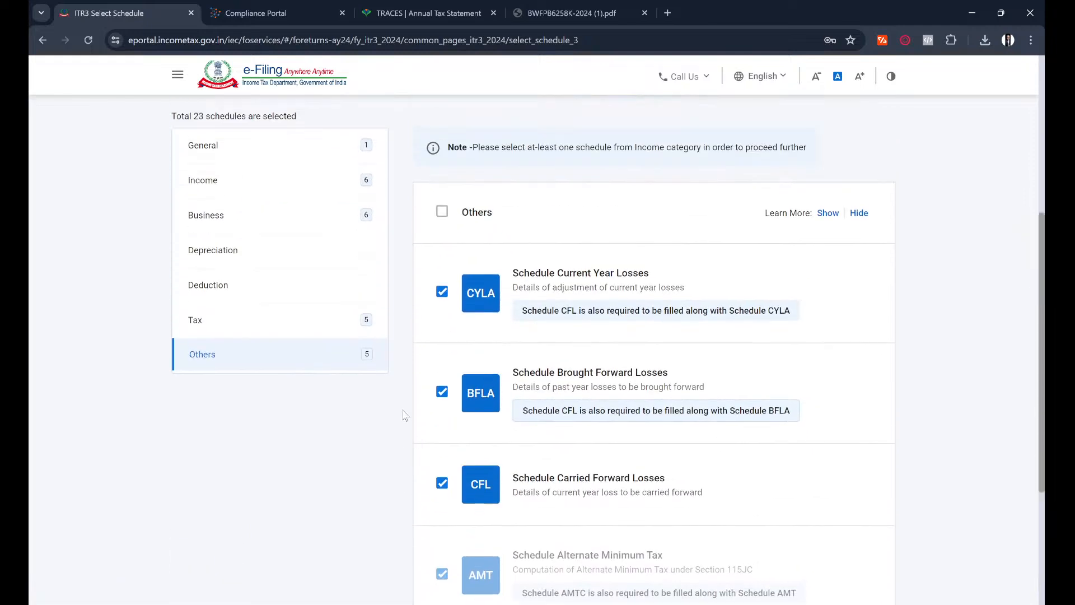
{"action": "scroll", "coordinate": [404, 414], "scroll_direction": "down", "scroll_amount": 10}
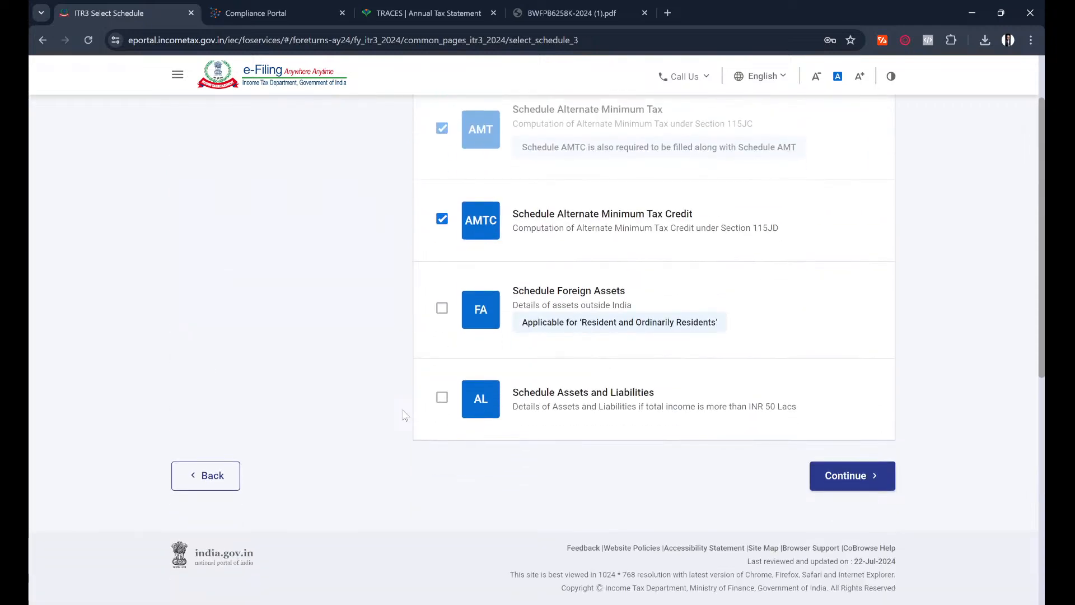
{"action": "scroll", "coordinate": [397, 165], "scroll_direction": "up", "scroll_amount": 10}
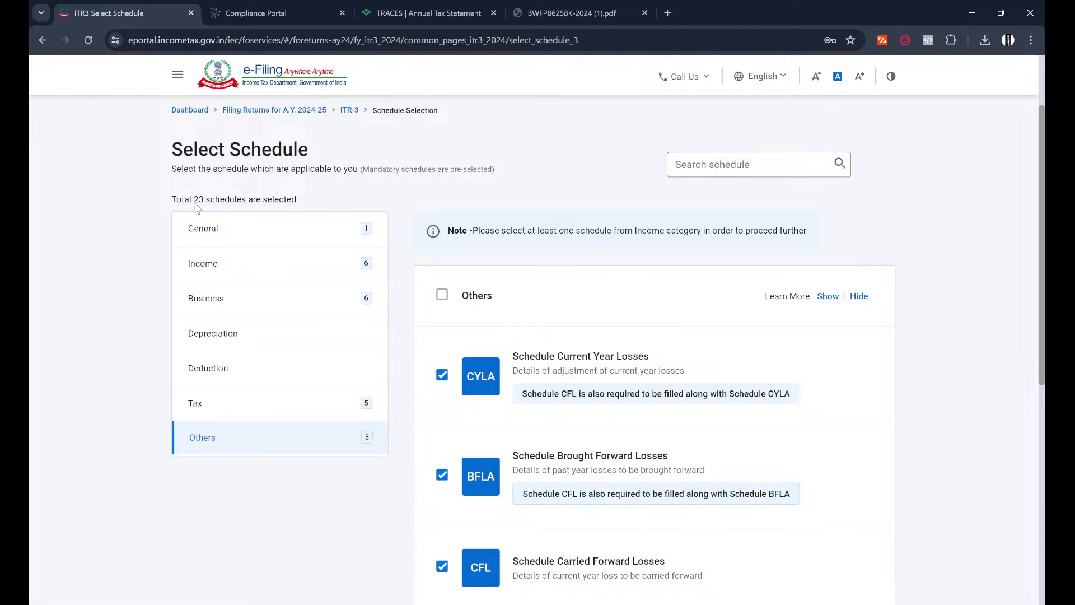
{"action": "scroll", "coordinate": [196, 208], "scroll_direction": "up", "scroll_amount": 2}
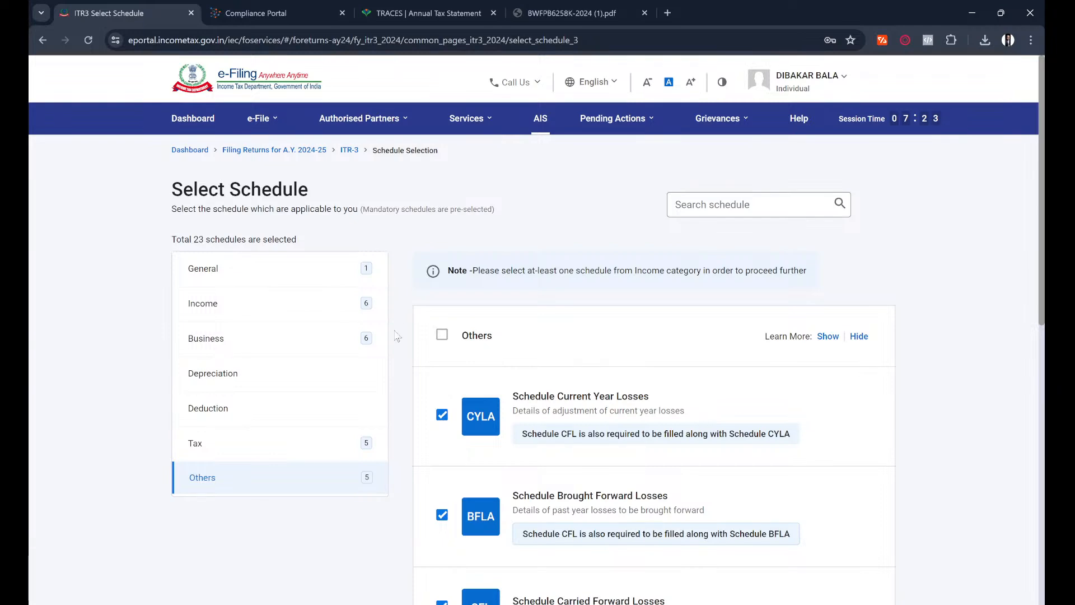
{"action": "scroll", "coordinate": [397, 330], "scroll_direction": "down", "scroll_amount": 10}
{"action": "scroll", "coordinate": [397, 333], "scroll_direction": "up", "scroll_amount": 9}
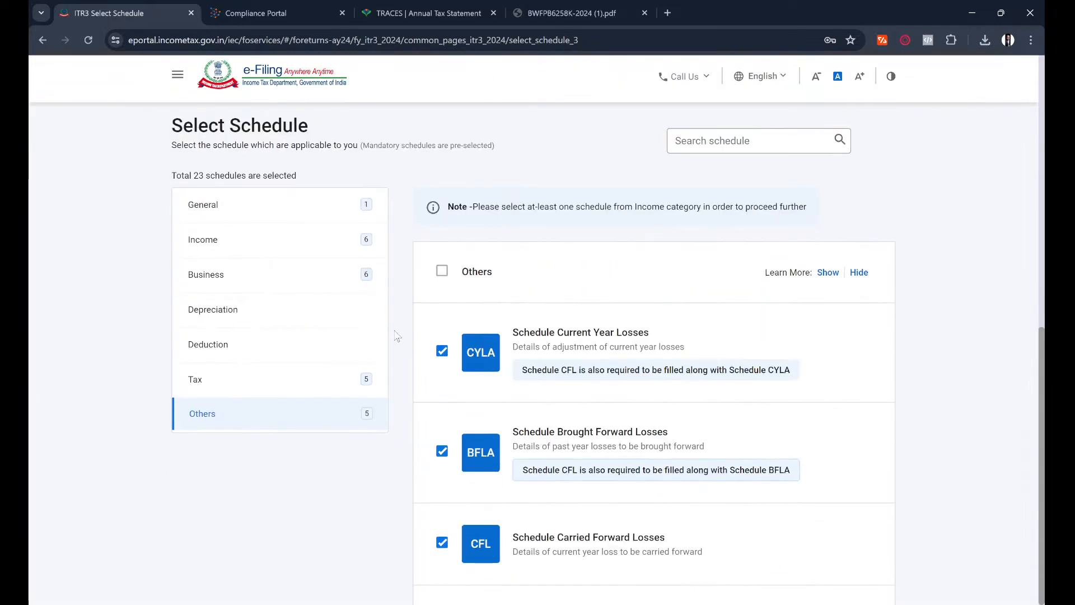
Proceed with the selected schedules and accept the disclaimer about schedules being enabled from the information provided
{"action": "scroll", "coordinate": [397, 335], "scroll_direction": "down", "scroll_amount": 9}
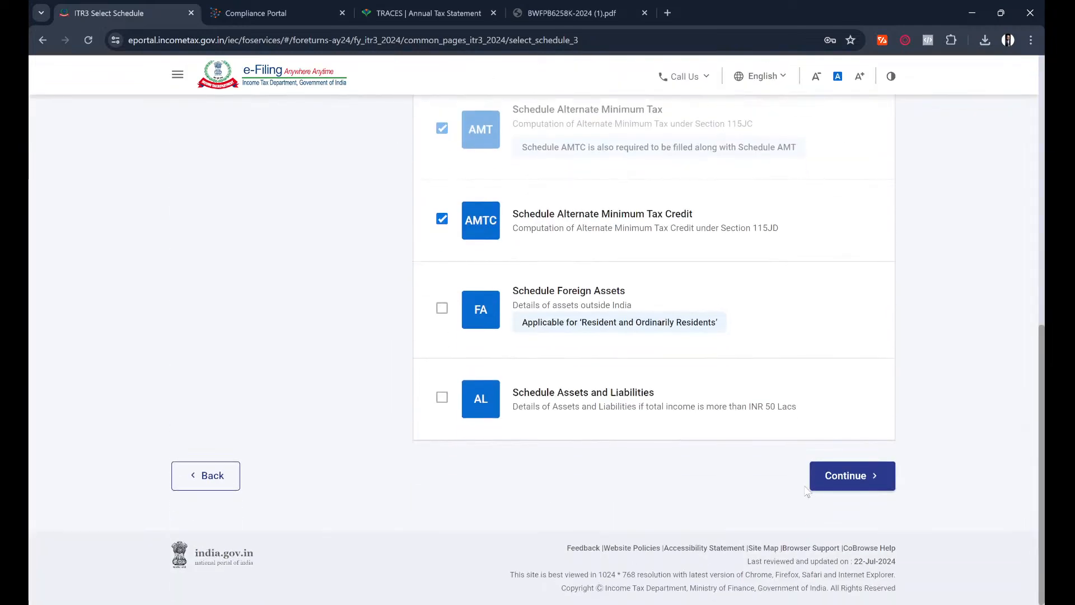
{"action": "left_click", "coordinate": [852, 479]}
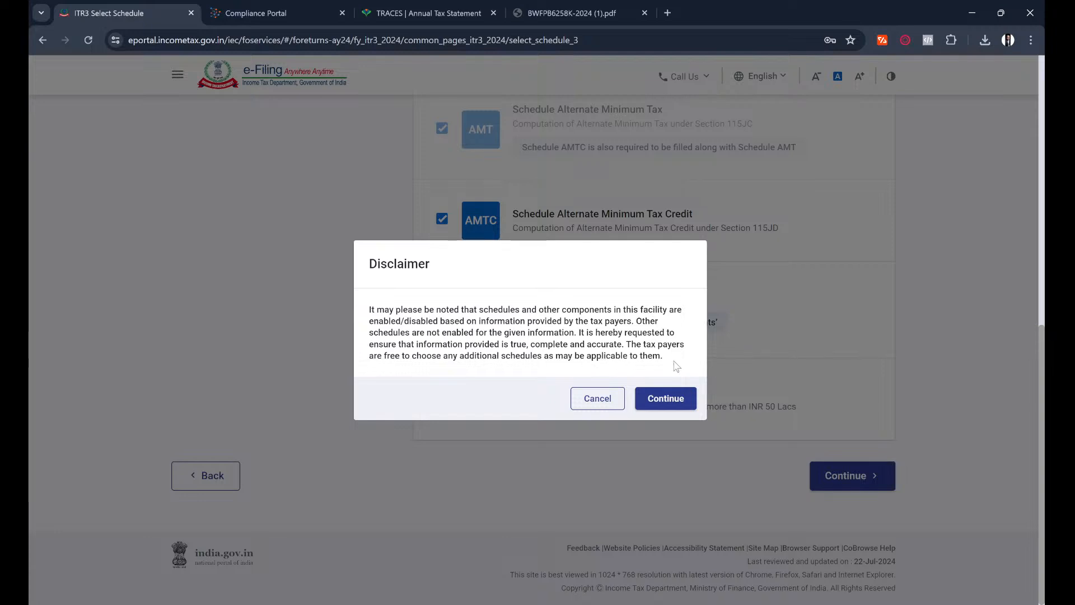
{"action": "left_click", "coordinate": [671, 399]}
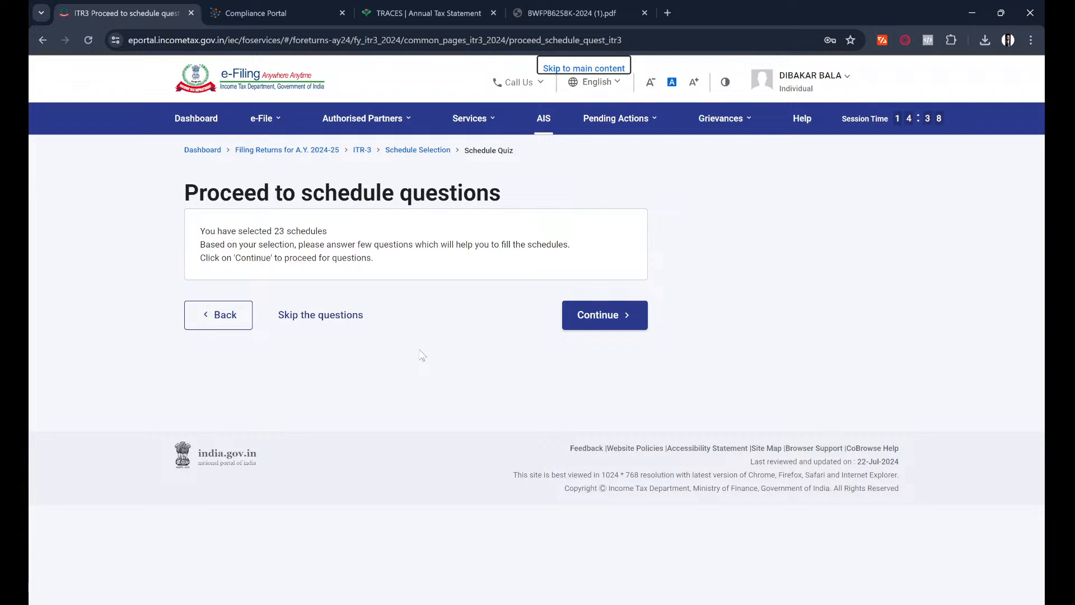
Skip the schedule questions and acknowledge the notice about verifying pre-filled return data
{"action": "key", "text": "alt+Tab"}
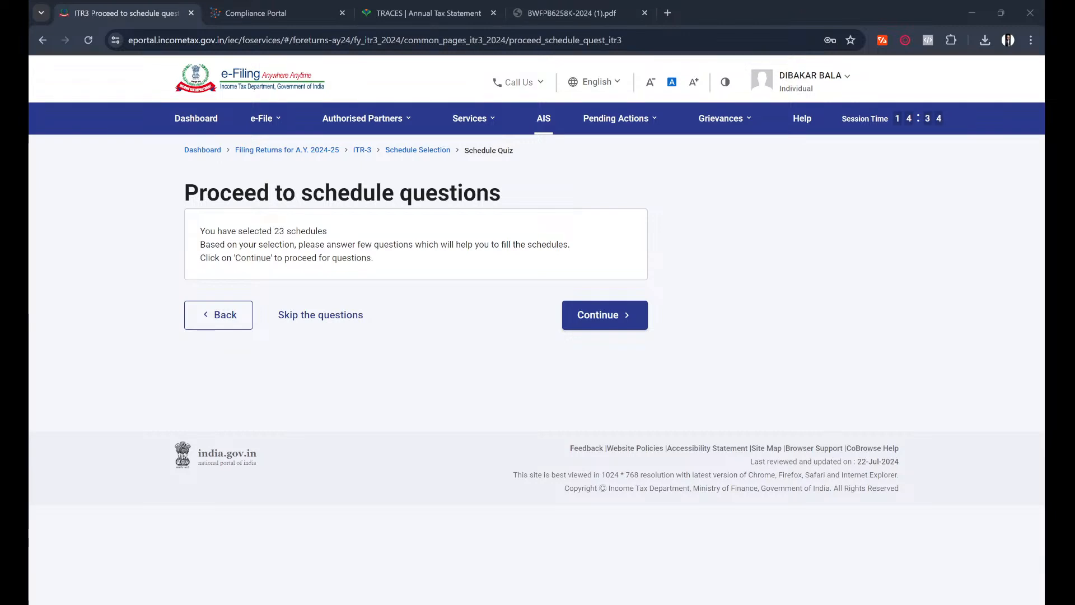
{"action": "key", "text": "alt+Tab"}
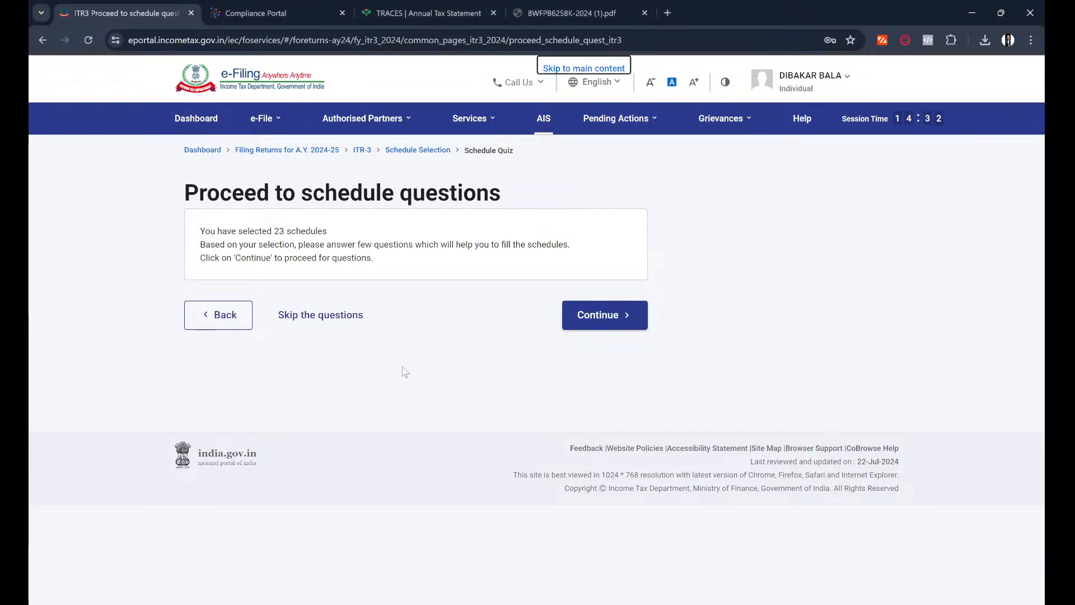
{"action": "left_click", "coordinate": [326, 318]}
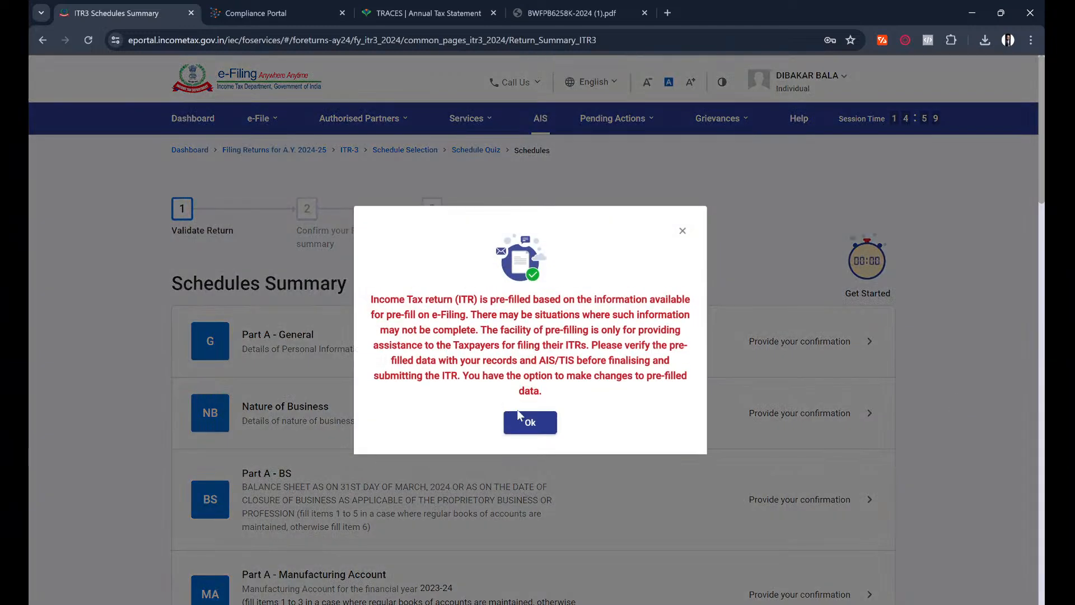
{"action": "left_click", "coordinate": [535, 424]}
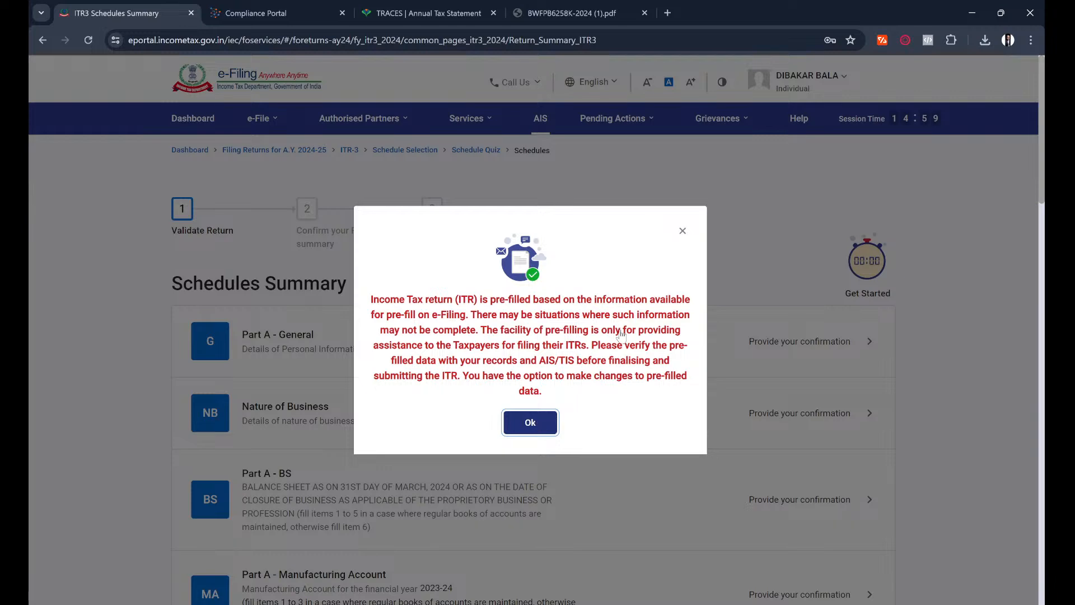
Skim the Schedules Summary from Part A - General down to the Part B and Tax Paid schedules
{"action": "scroll", "coordinate": [932, 318], "scroll_direction": "down", "scroll_amount": 2}
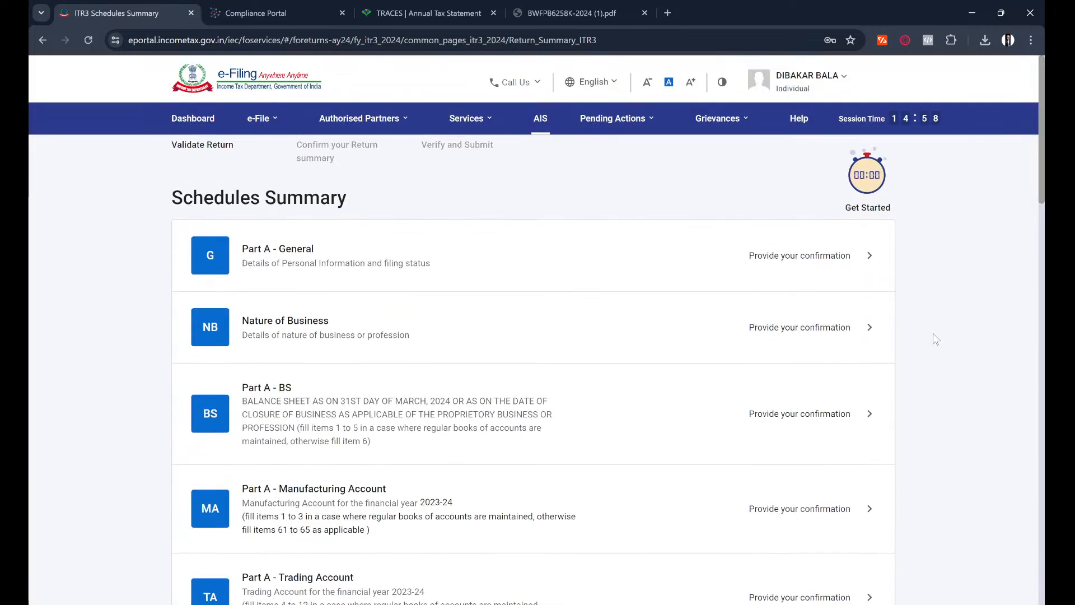
{"action": "scroll", "coordinate": [954, 441], "scroll_direction": "down", "scroll_amount": 10}
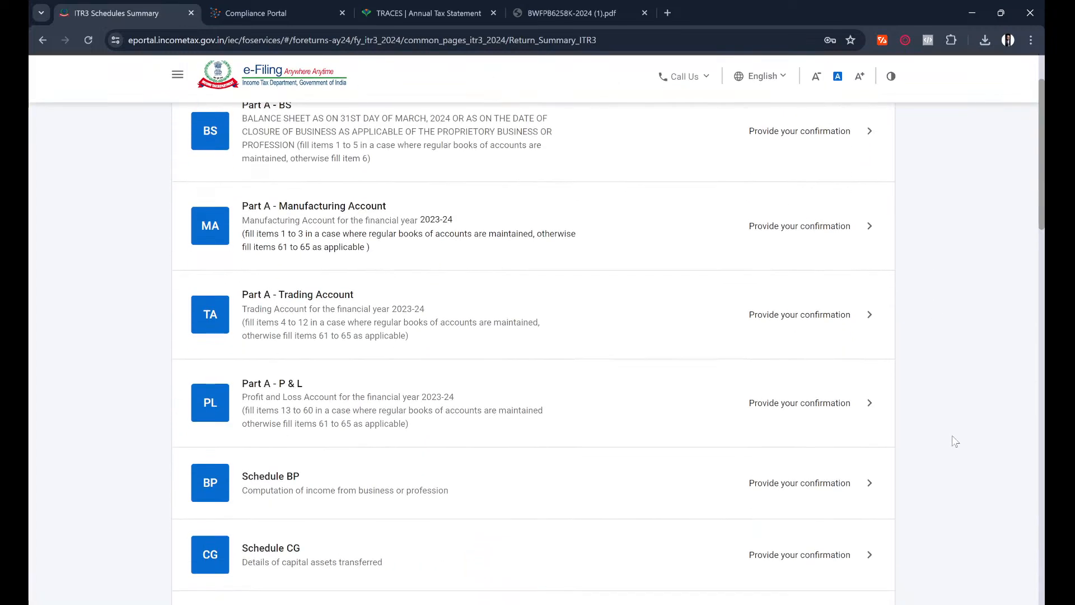
{"action": "scroll", "coordinate": [954, 441], "scroll_direction": "down", "scroll_amount": 12}
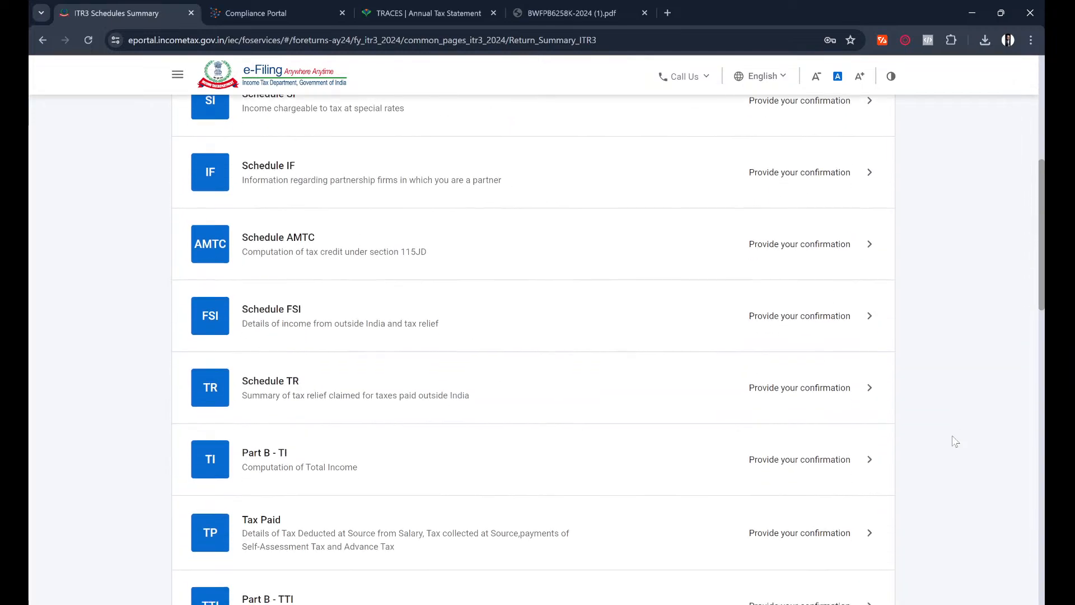
{"action": "scroll", "coordinate": [955, 441], "scroll_direction": "up", "scroll_amount": 10}
{"action": "scroll", "coordinate": [955, 441], "scroll_direction": "up", "scroll_amount": 10}
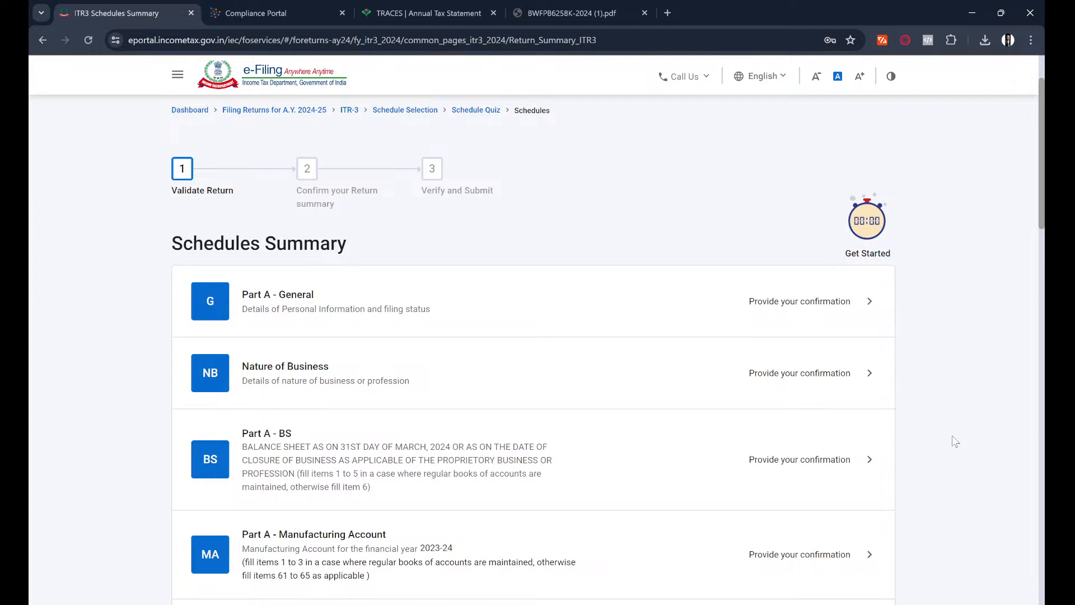
{"action": "scroll", "coordinate": [954, 441], "scroll_direction": "up", "scroll_amount": 2}
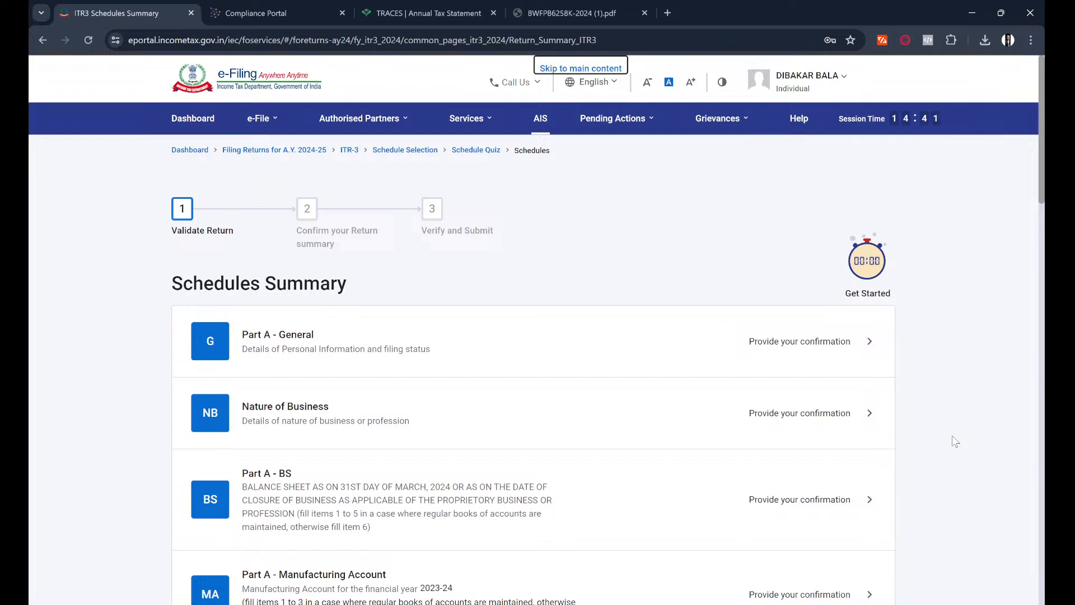
Examine which schedules await confirmation, from Part A - General through the loss schedules to Schedule AMTC
{"action": "scroll", "coordinate": [955, 442], "scroll_direction": "down", "scroll_amount": 3}
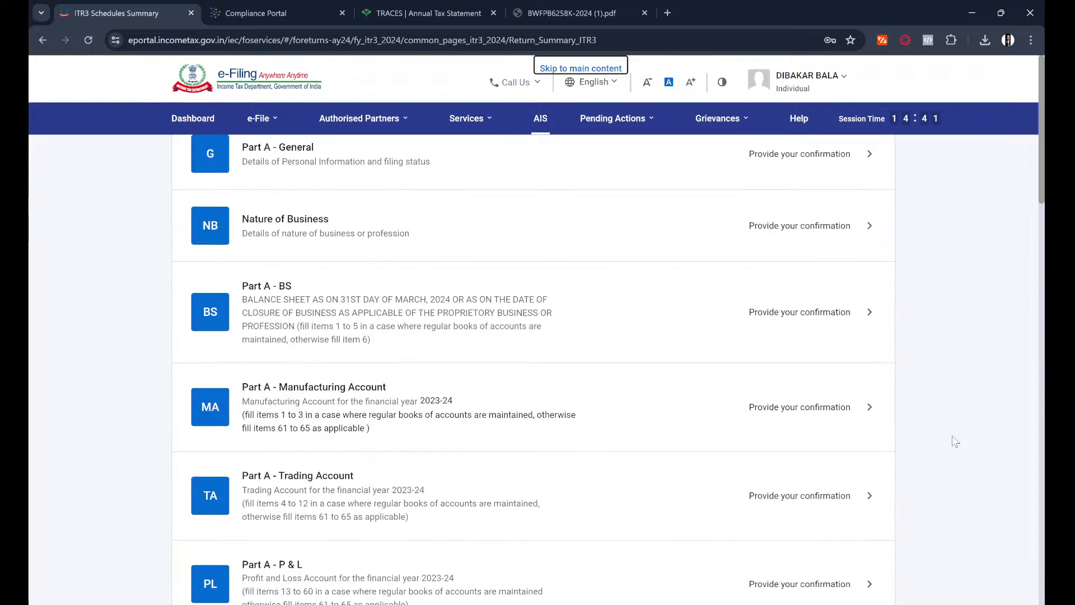
{"action": "scroll", "coordinate": [955, 441], "scroll_direction": "down", "scroll_amount": 3}
{"action": "scroll", "coordinate": [955, 441], "scroll_direction": "down", "scroll_amount": 2}
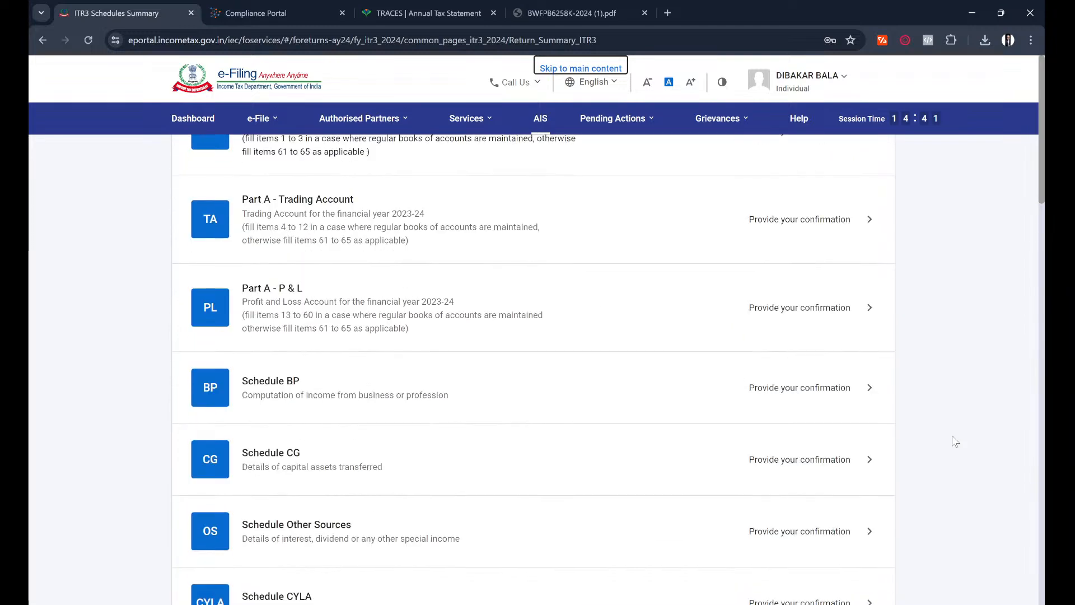
{"action": "scroll", "coordinate": [914, 404], "scroll_direction": "down", "scroll_amount": 3}
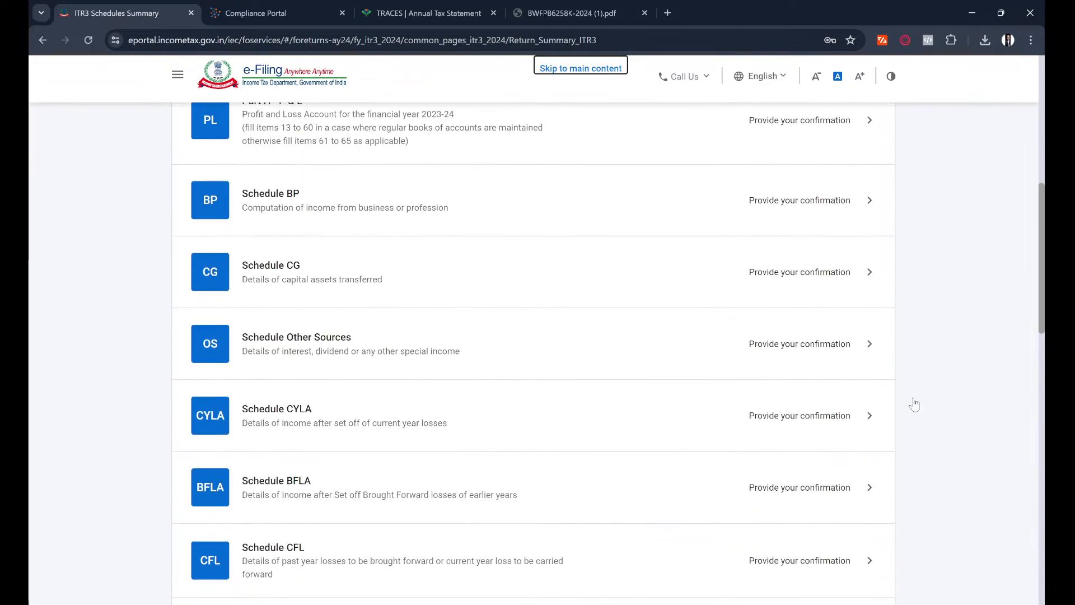
{"action": "scroll", "coordinate": [914, 404], "scroll_direction": "down", "scroll_amount": 3}
{"action": "scroll", "coordinate": [915, 403], "scroll_direction": "down", "scroll_amount": 1}
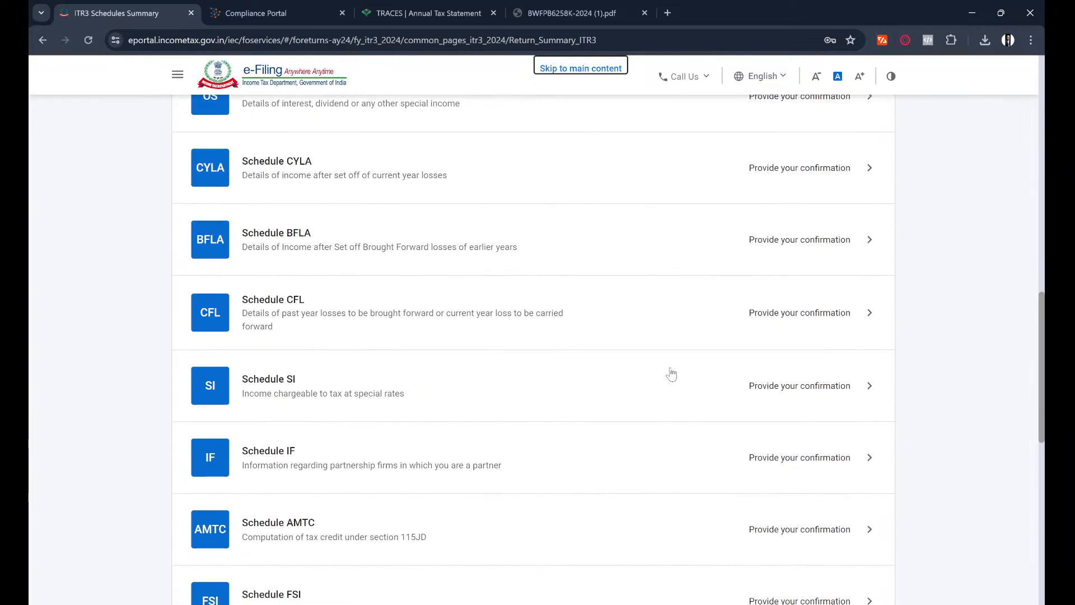
{"action": "scroll", "coordinate": [670, 371], "scroll_direction": "up", "scroll_amount": 5}
{"action": "scroll", "coordinate": [921, 384], "scroll_direction": "up", "scroll_amount": 6}
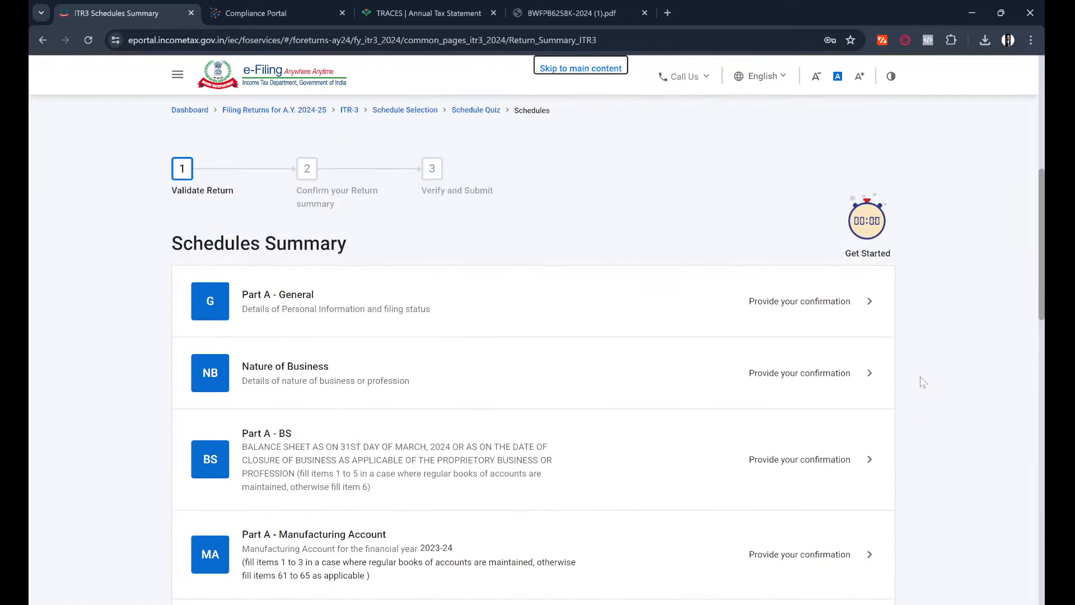
{"action": "scroll", "coordinate": [922, 383], "scroll_direction": "up", "scroll_amount": 2}
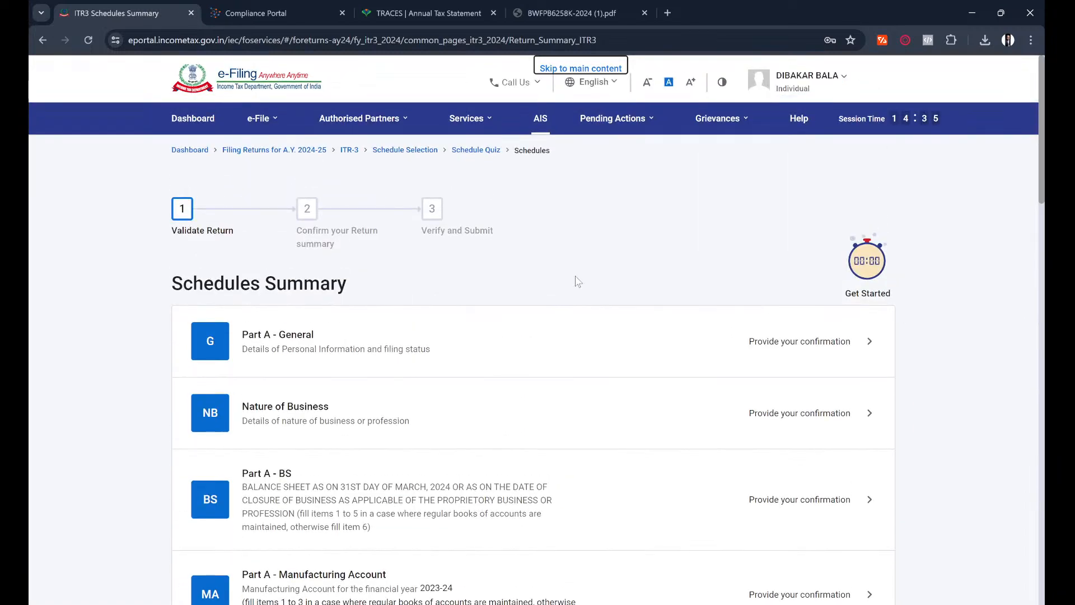
Re-read the Schedules Summary entries for the balance sheet, manufacturing, trading, profit and loss, business income and capital gains schedules
{"action": "scroll", "coordinate": [206, 549], "scroll_direction": "down", "scroll_amount": 10}
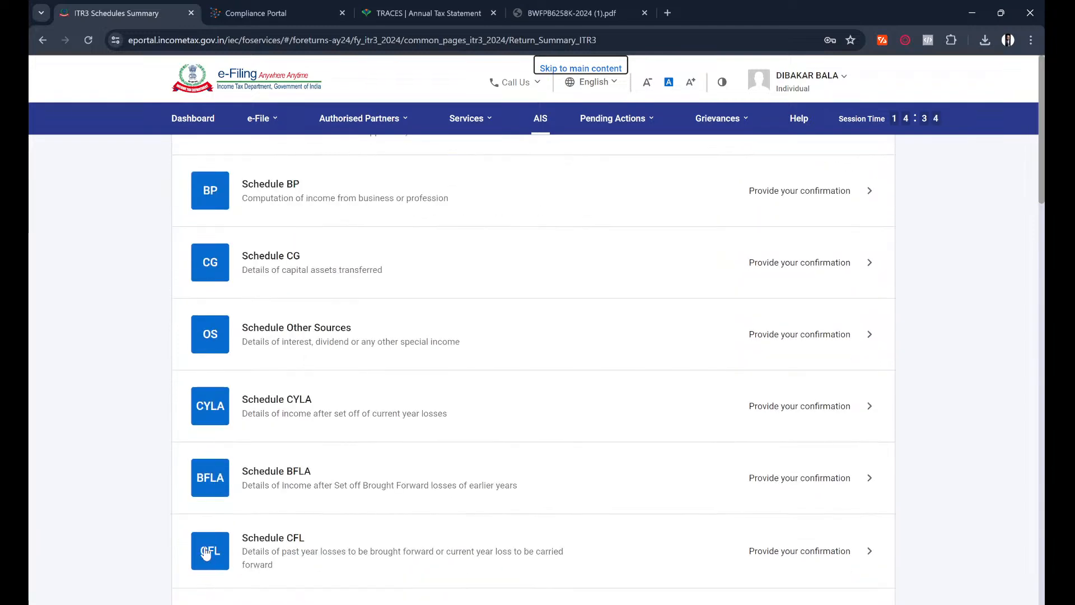
{"action": "scroll", "coordinate": [511, 336], "scroll_direction": "up", "scroll_amount": 5}
{"action": "scroll", "coordinate": [575, 436], "scroll_direction": "up", "scroll_amount": 4}
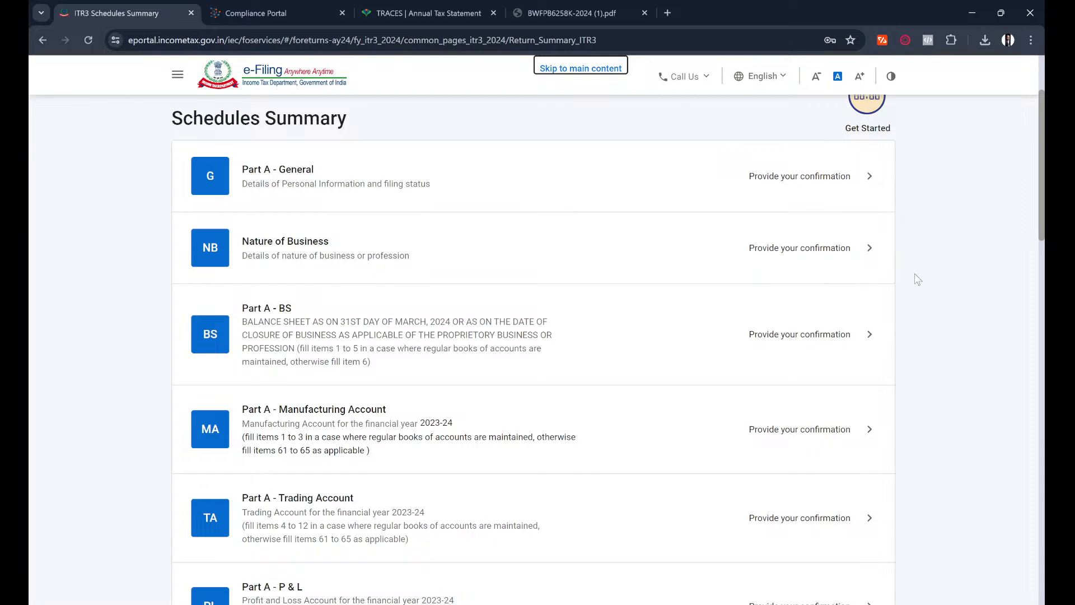
{"action": "scroll", "coordinate": [918, 277], "scroll_direction": "down", "scroll_amount": 1}
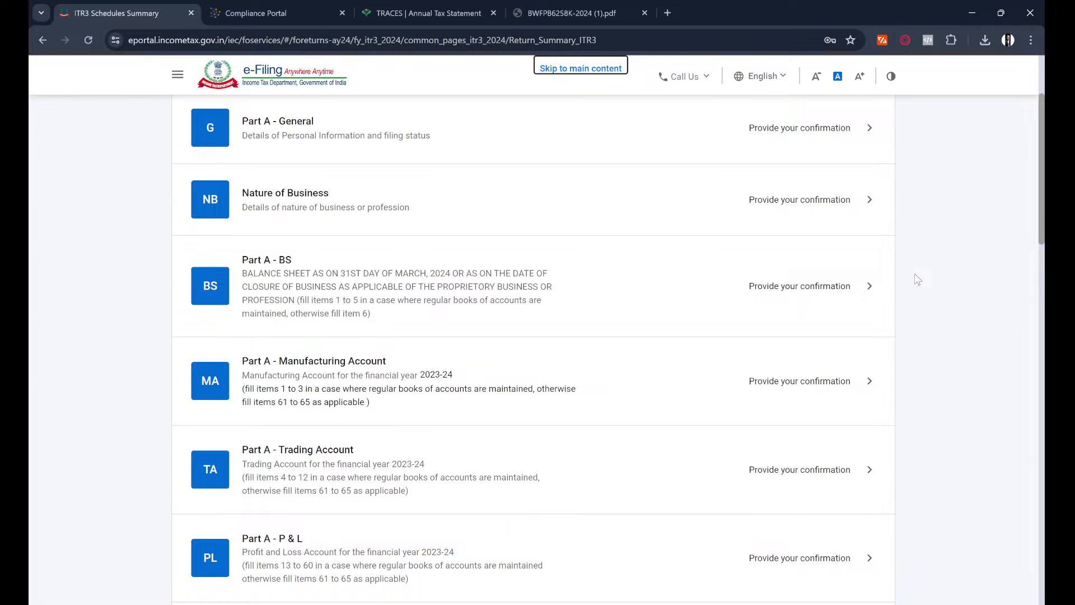
{"action": "scroll", "coordinate": [918, 279], "scroll_direction": "down", "scroll_amount": 1}
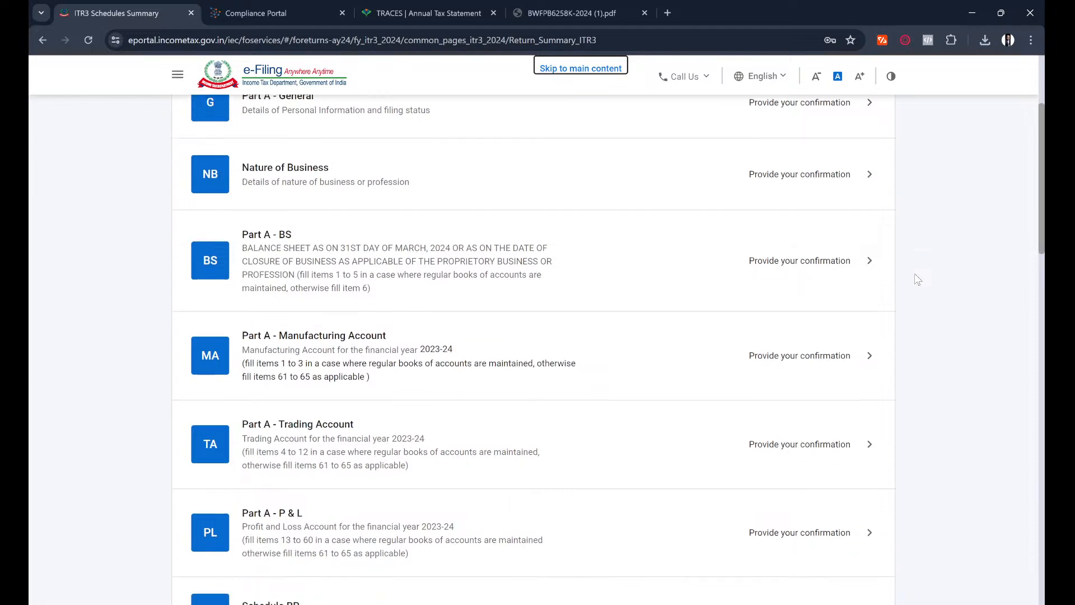
{"action": "scroll", "coordinate": [917, 280], "scroll_direction": "down", "scroll_amount": 1}
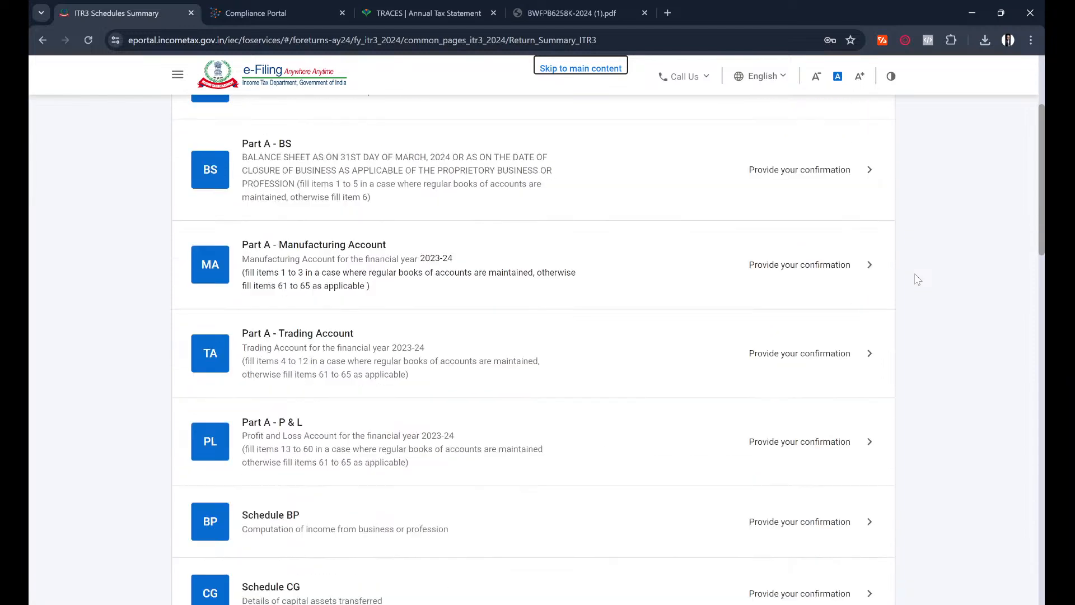
{"action": "scroll", "coordinate": [917, 280], "scroll_direction": "down", "scroll_amount": 3}
{"action": "scroll", "coordinate": [918, 279], "scroll_direction": "up", "scroll_amount": 8}
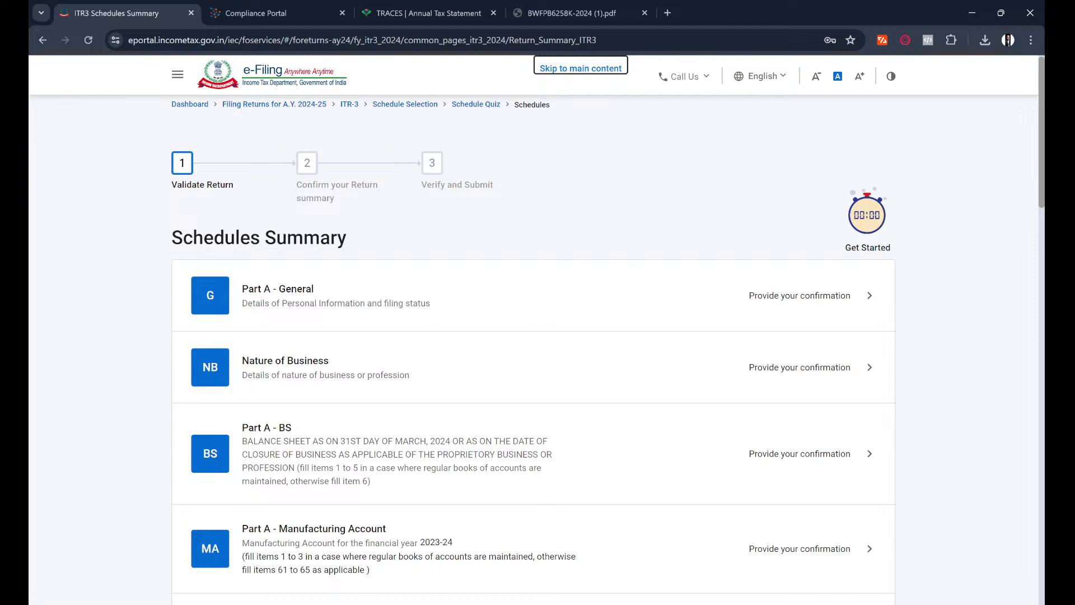
{"action": "key", "text": "alt+Tab"}
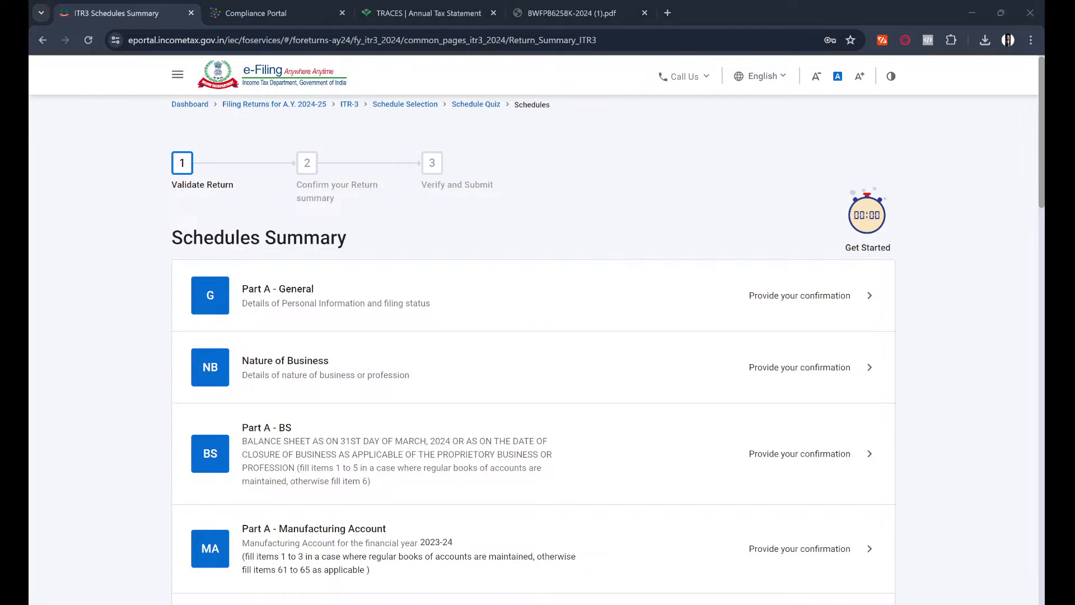
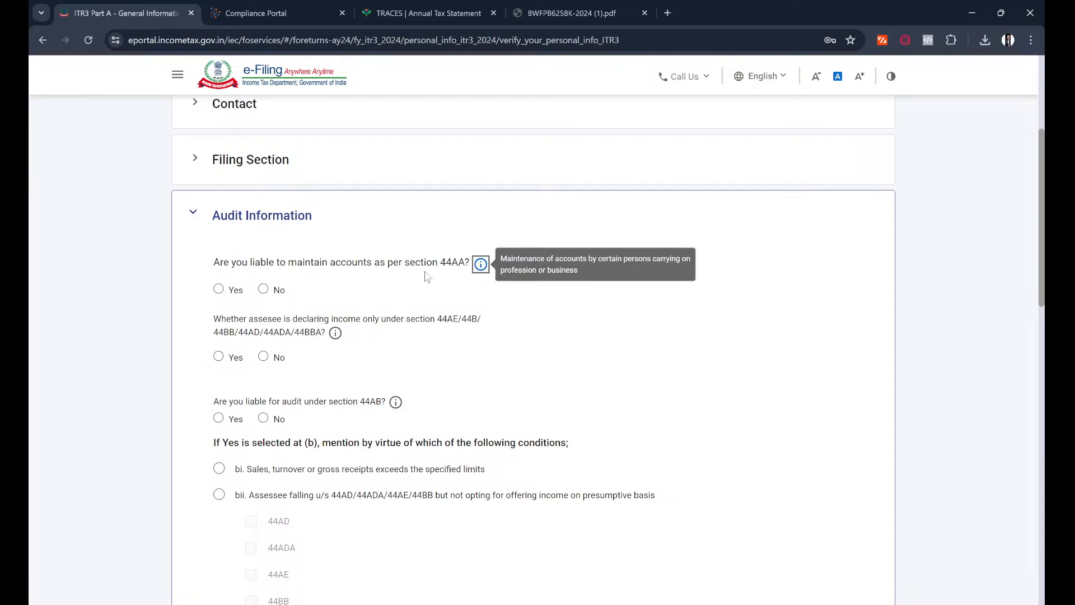
Read the Audit Information question on liability to maintain accounts under section 44AA, keeping the section expanded
{"action": "left_click", "coordinate": [213, 262]}
{"action": "left_click_drag", "start_coordinate": [420, 262], "coordinate": [486, 263]}
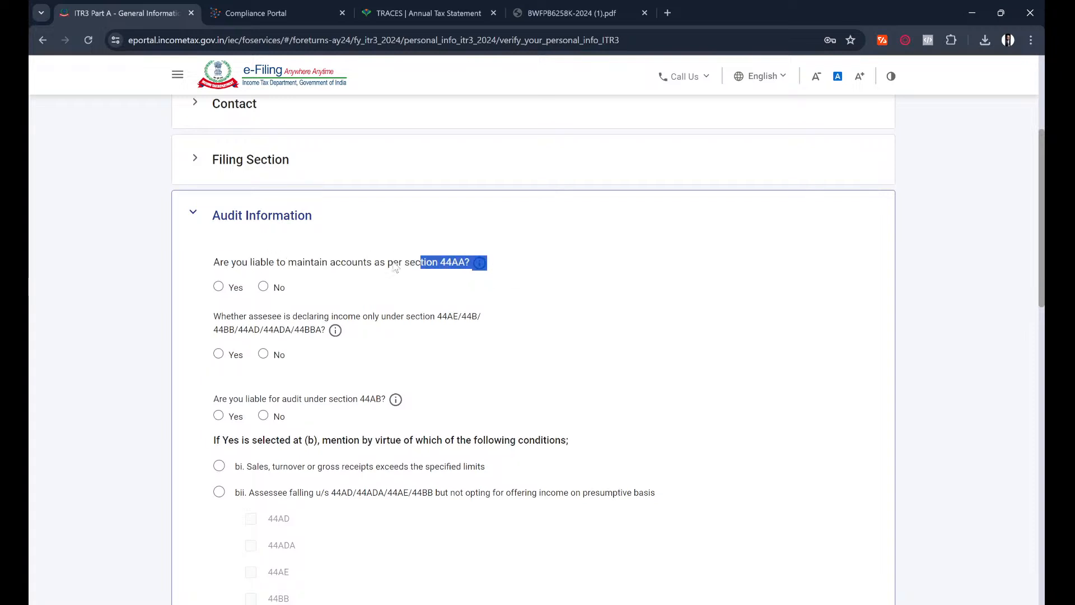
{"action": "left_click", "coordinate": [203, 269]}
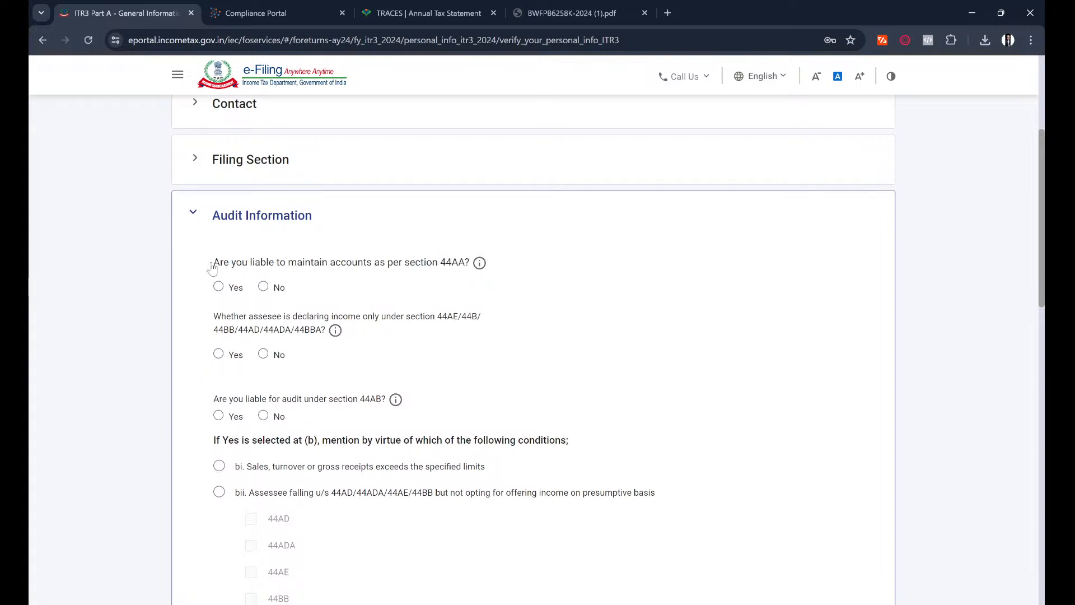
{"action": "left_click_drag", "start_coordinate": [487, 263], "coordinate": [336, 269]}
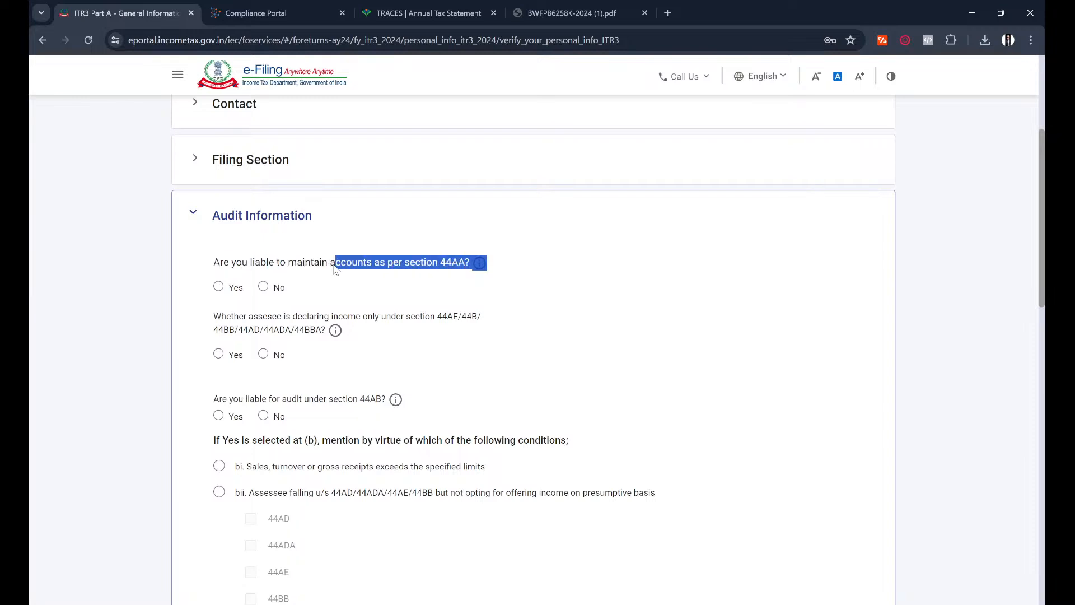
{"action": "left_click", "coordinate": [488, 247]}
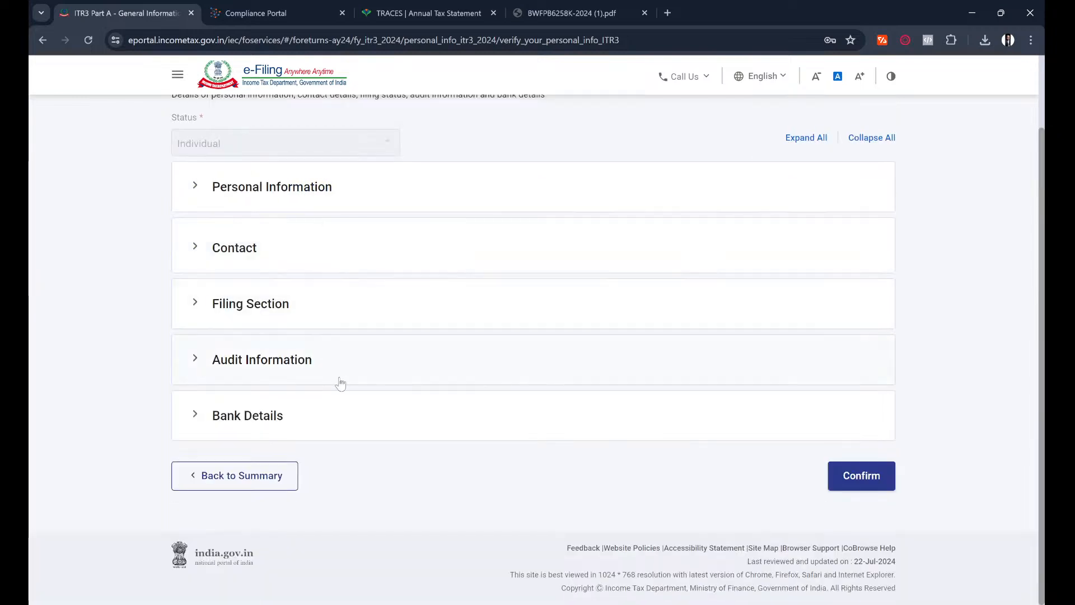
{"action": "left_click", "coordinate": [340, 384]}
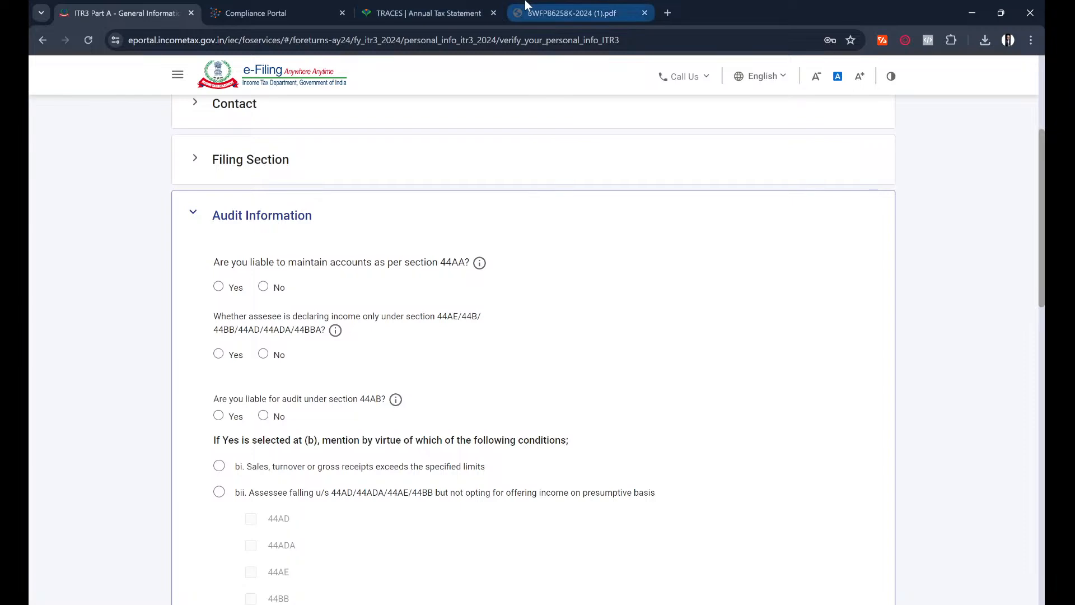
Search Google for "section 44a itr" in a new tab and look through the results
{"action": "left_click", "coordinate": [667, 12]}
{"action": "type", "text": "sec"}
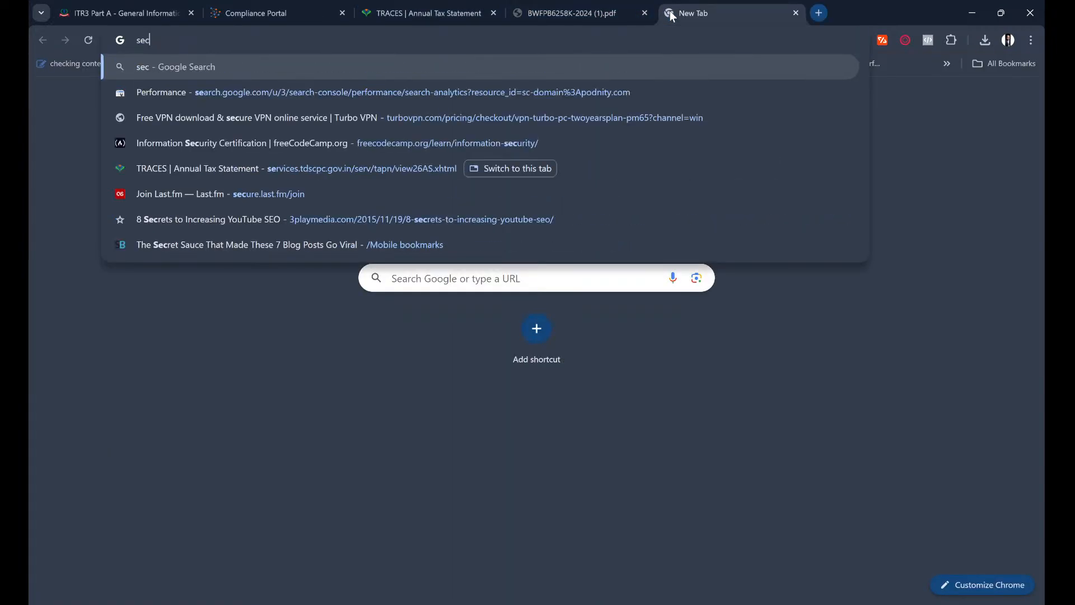
{"action": "type", "text": "tion 44a"}
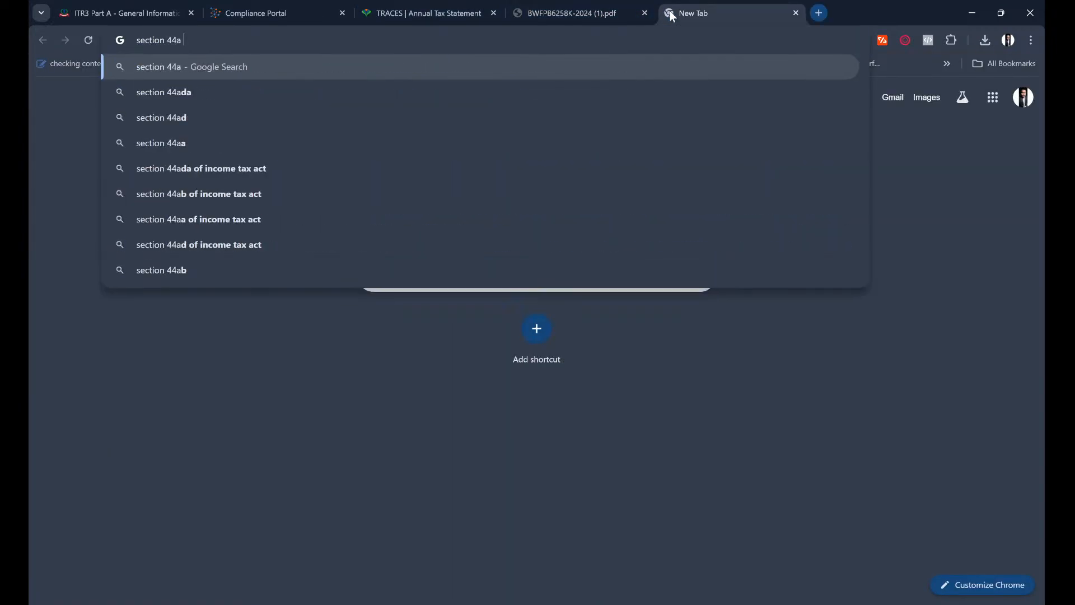
{"action": "type", "text": " itr"}
{"action": "key", "text": "Return"}
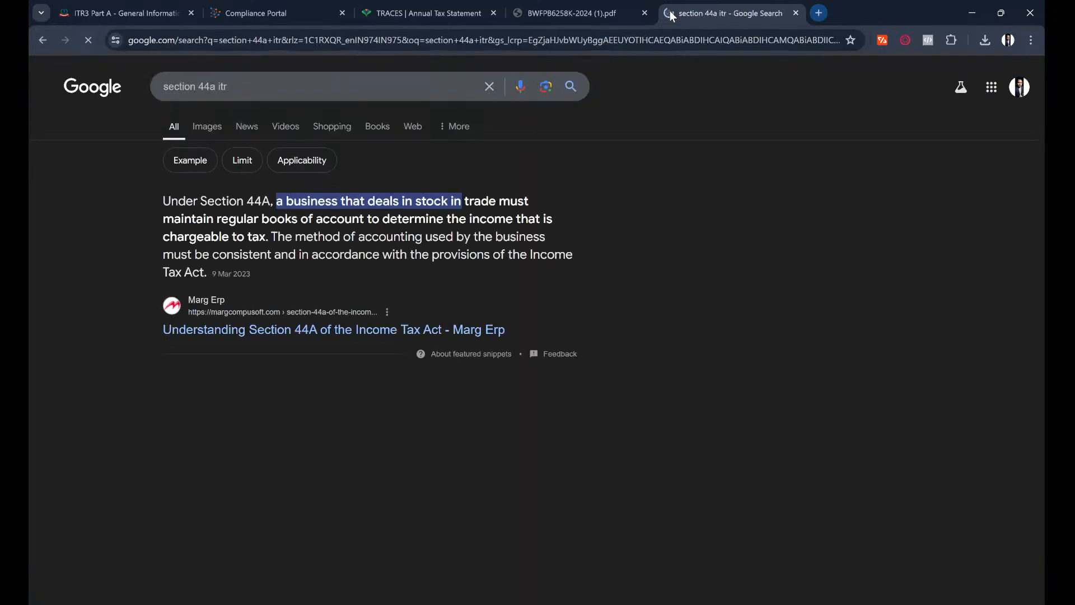
{"action": "scroll", "coordinate": [761, 175], "scroll_direction": "down", "scroll_amount": 8}
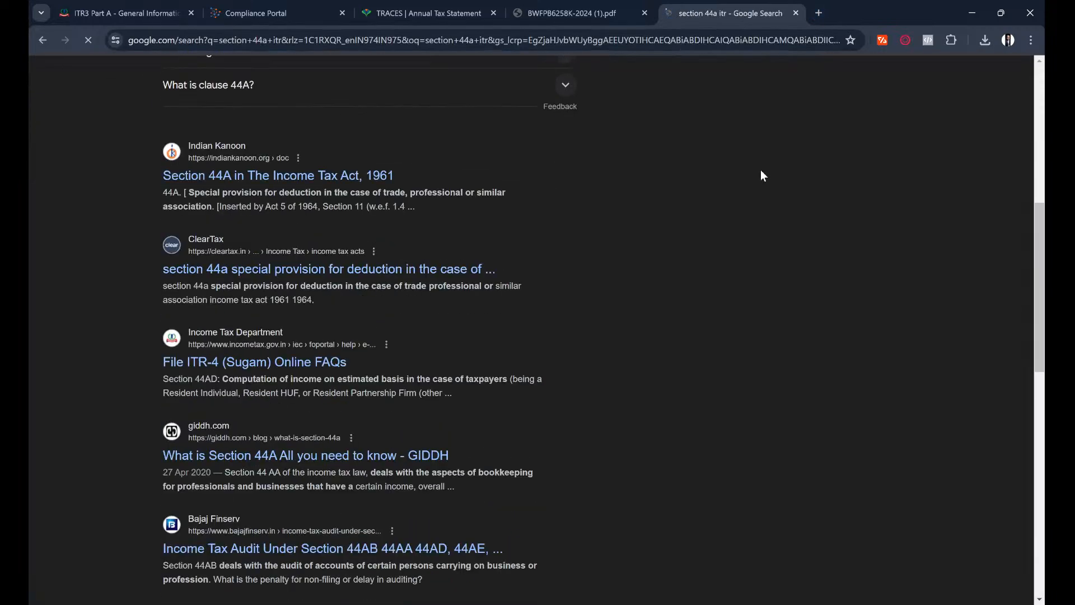
Open the Income Tax Department's "File ITR-4 (Sugam) Online FAQs" result and return to the section 44A search results
{"action": "scroll", "coordinate": [697, 309], "scroll_direction": "down", "scroll_amount": 2}
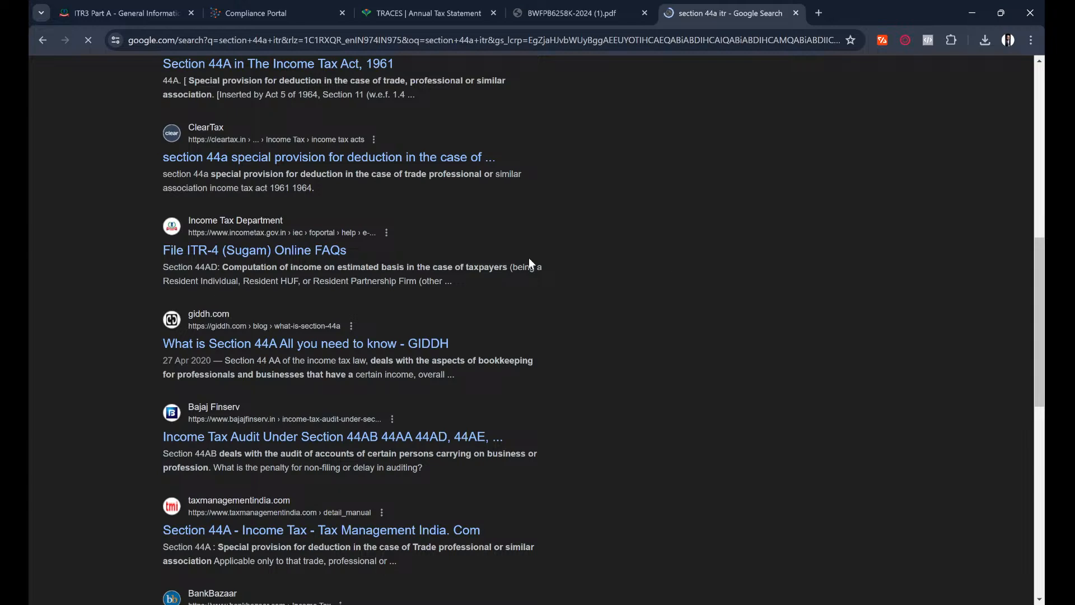
{"action": "left_click", "coordinate": [264, 256]}
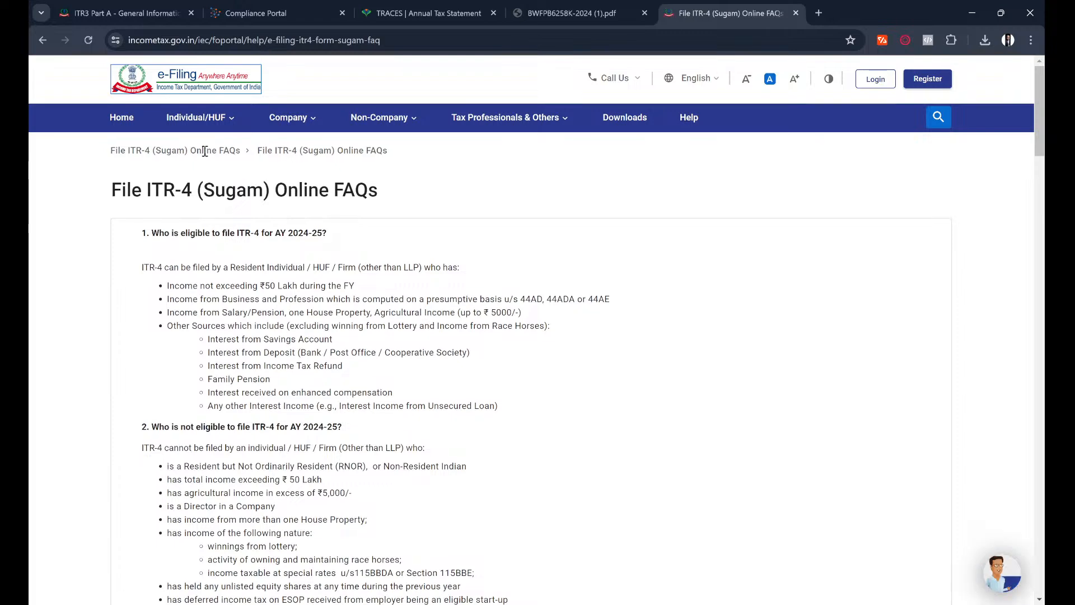
{"action": "scroll", "coordinate": [205, 152], "scroll_direction": "left", "scroll_amount": 5}
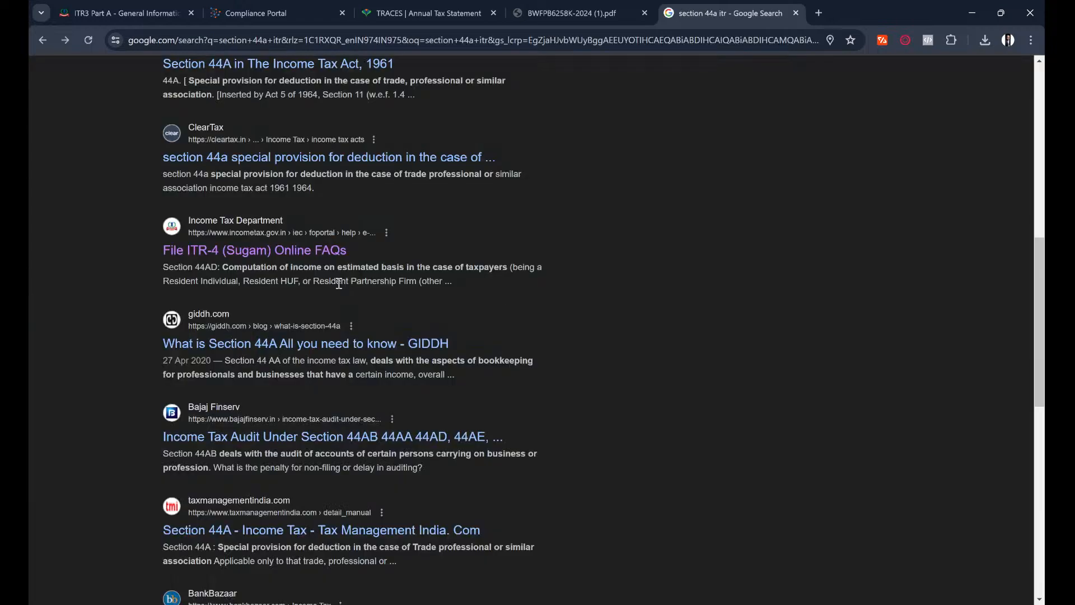
{"action": "scroll", "coordinate": [620, 366], "scroll_direction": "down", "scroll_amount": 4}
{"action": "scroll", "coordinate": [574, 299], "scroll_direction": "up", "scroll_amount": 10}
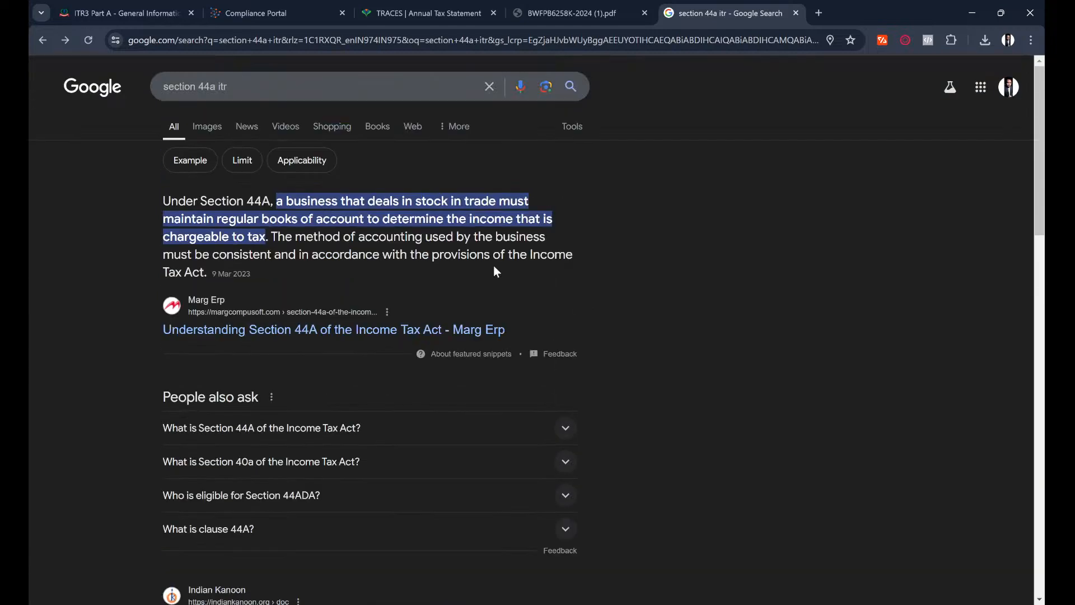
Search Google for the Audit Information question "Are you liable to maintain accounts as per section 44AA?" and look through the results
{"action": "left_click", "coordinate": [145, 6]}
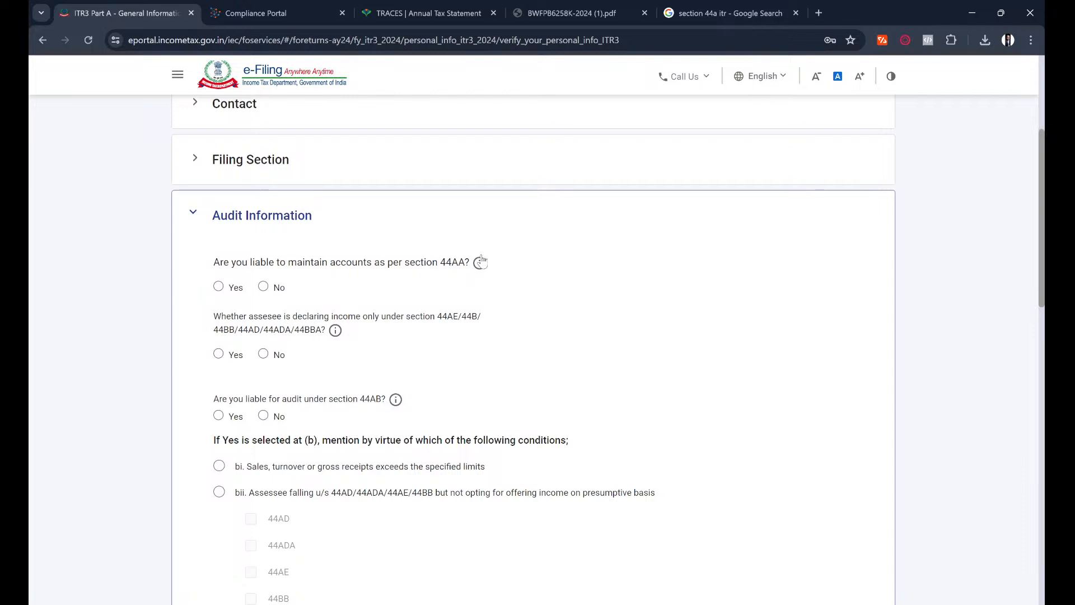
{"action": "left_click_drag", "start_coordinate": [214, 263], "coordinate": [470, 268]}
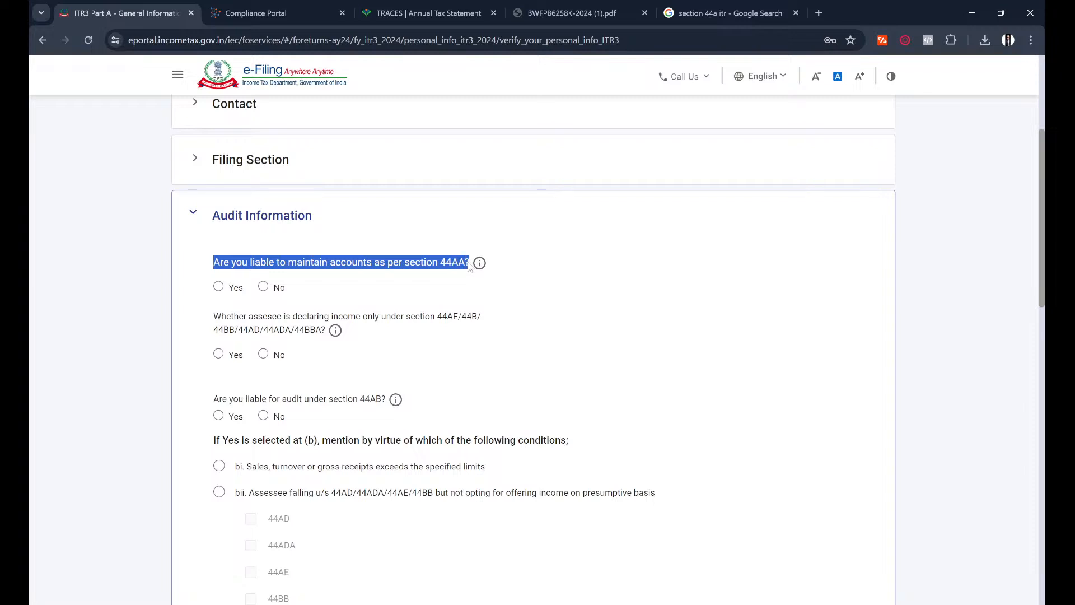
{"action": "left_click", "coordinate": [528, 307]}
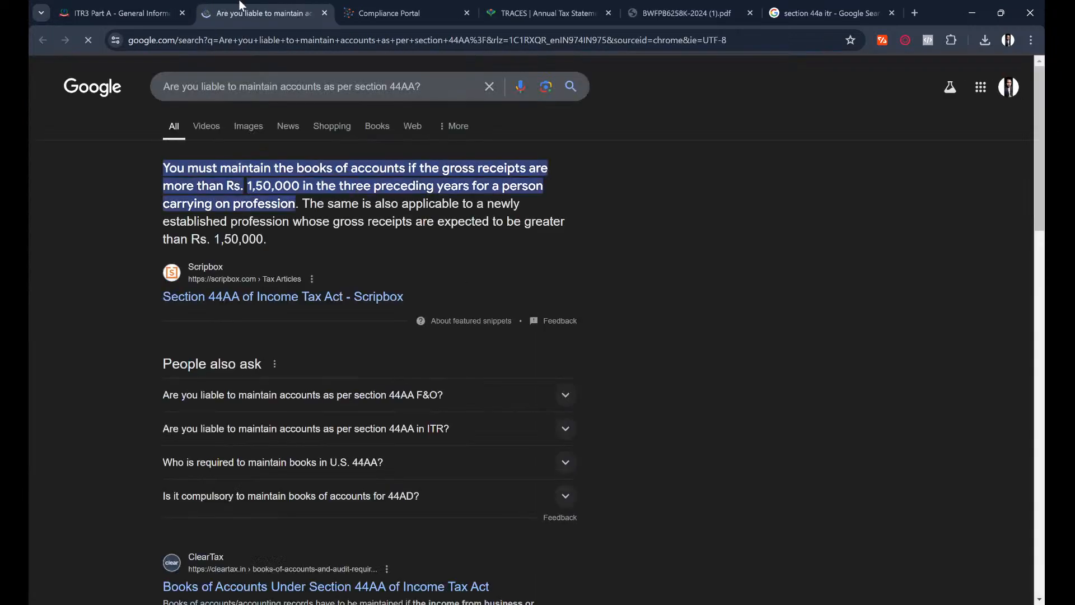
{"action": "scroll", "coordinate": [80, 376], "scroll_direction": "down", "scroll_amount": 8}
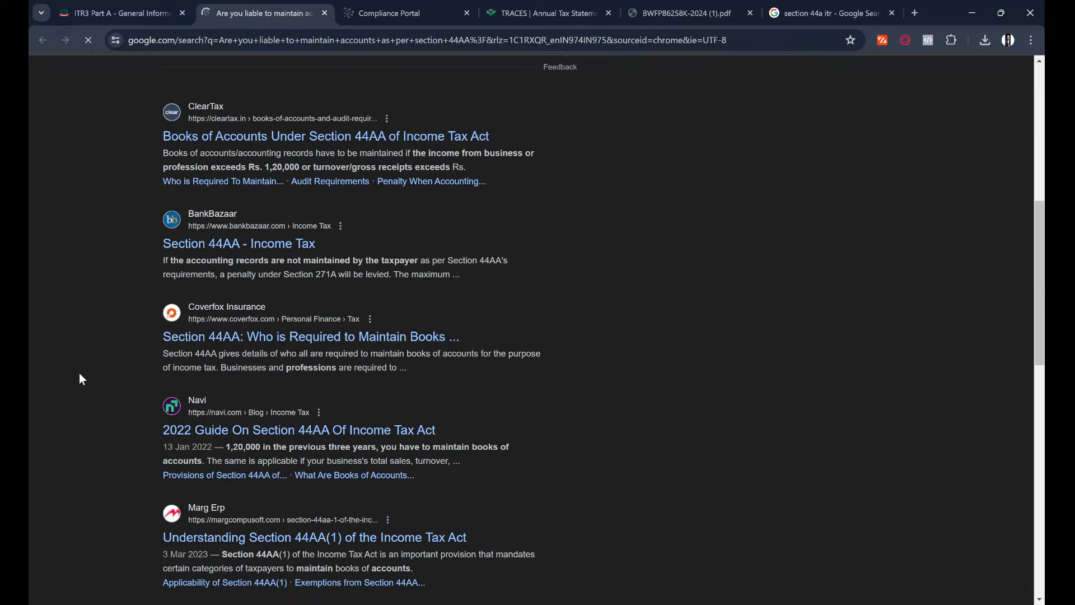
{"action": "scroll", "coordinate": [531, 265], "scroll_direction": "down", "scroll_amount": 4}
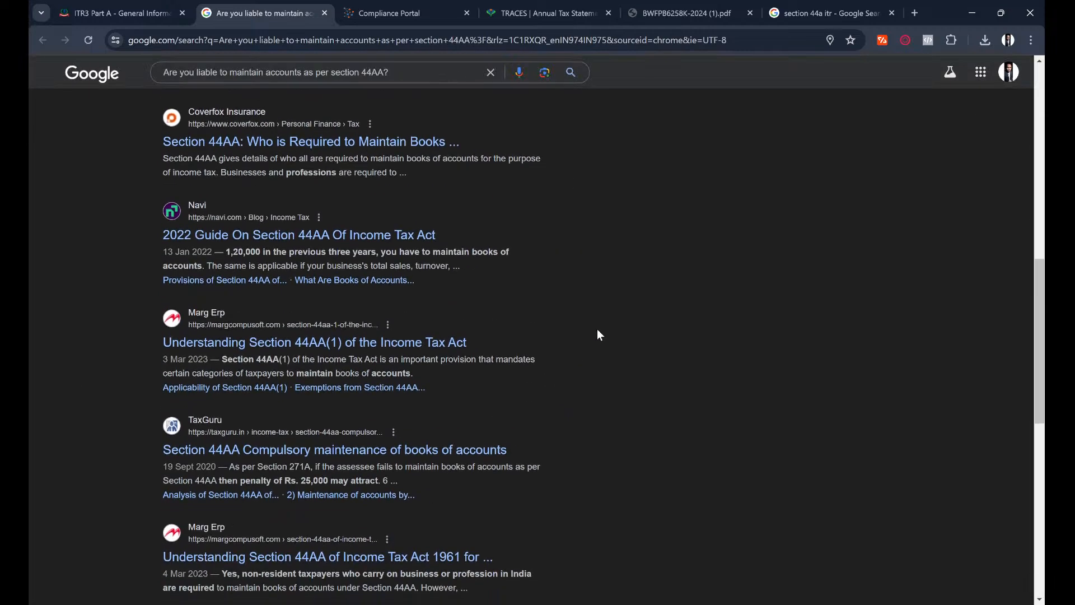
{"action": "scroll", "coordinate": [598, 334], "scroll_direction": "down", "scroll_amount": 3}
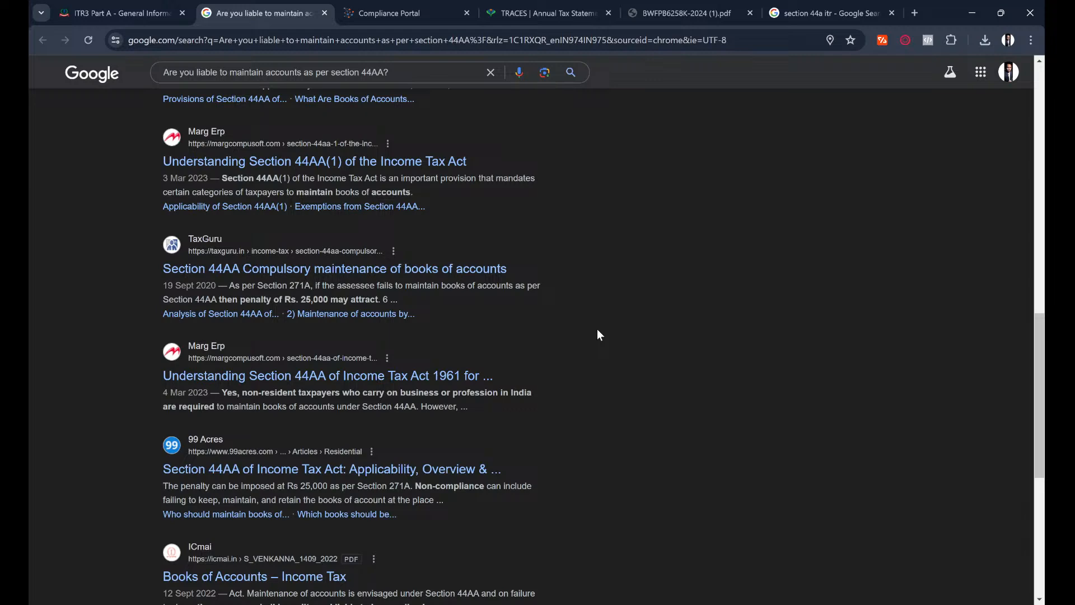
{"action": "scroll", "coordinate": [656, 404], "scroll_direction": "down", "scroll_amount": 1}
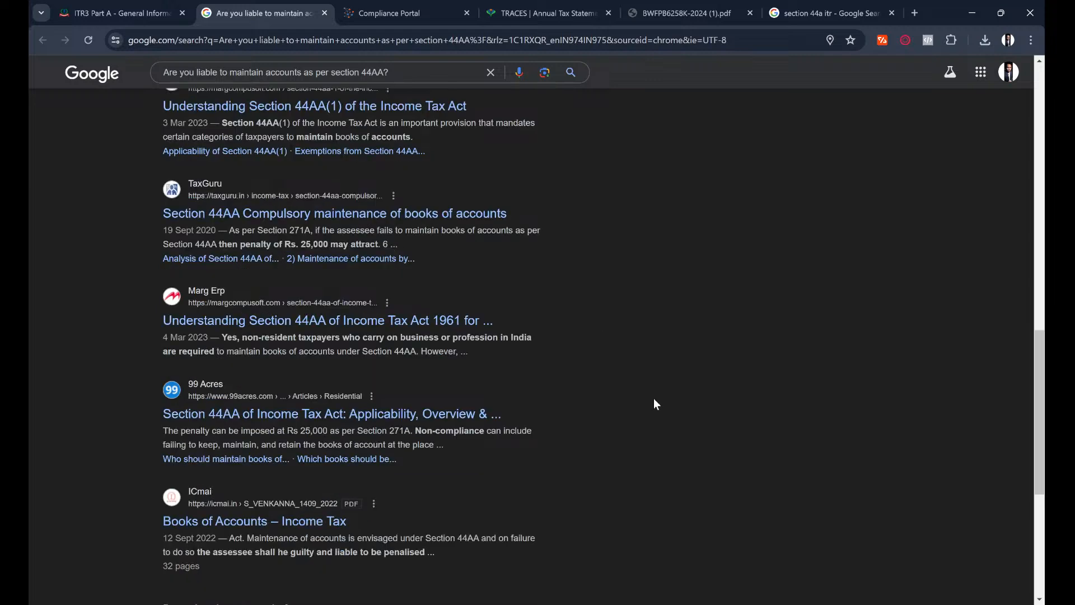
{"action": "scroll", "coordinate": [653, 403], "scroll_direction": "down", "scroll_amount": 4}
{"action": "scroll", "coordinate": [423, 287], "scroll_direction": "down", "scroll_amount": 2}
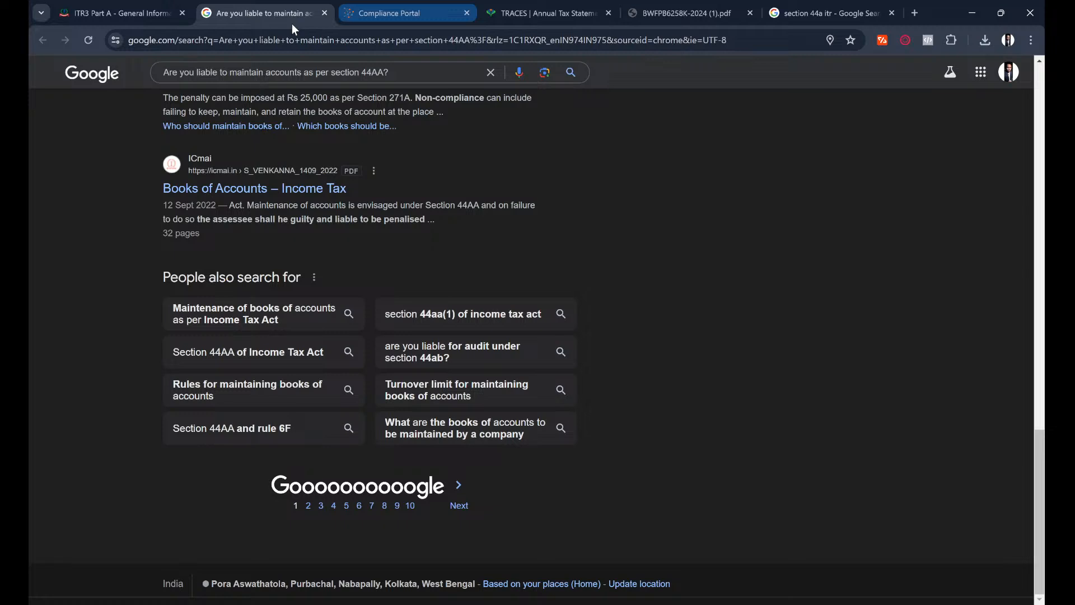
Close the Google search, Compliance Portal, TRACES and PDF tabs and return to the Audit Information section
{"action": "left_click", "coordinate": [325, 13]}
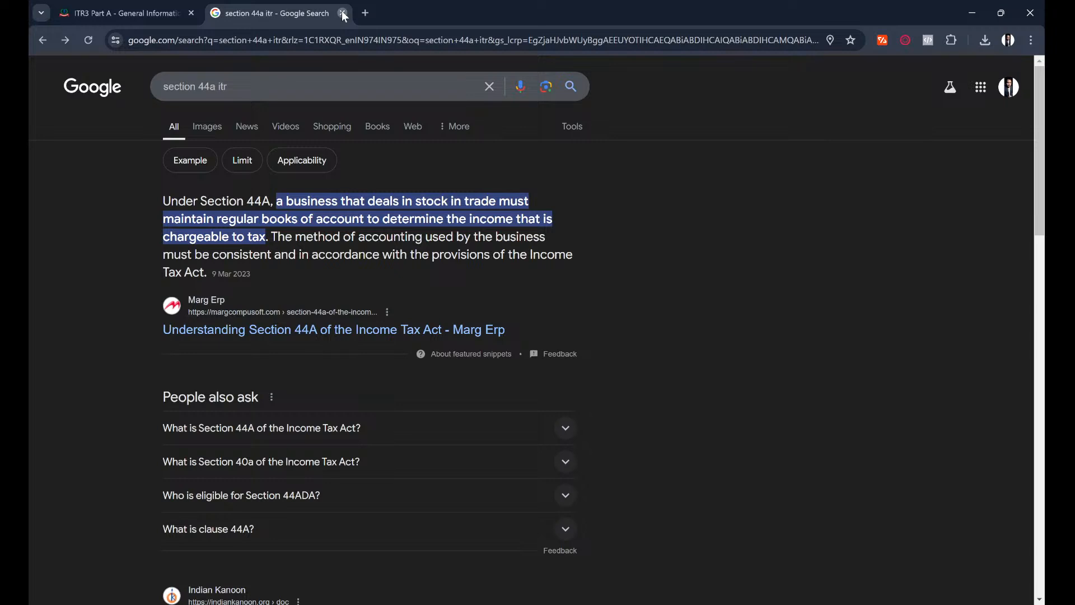
{"action": "left_click", "coordinate": [343, 13]}
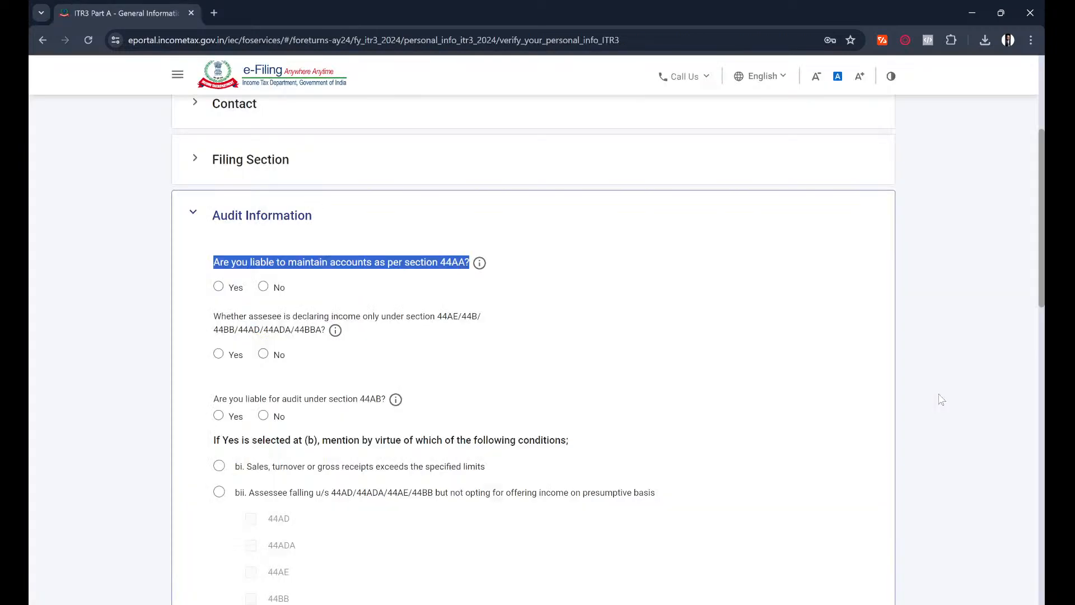
{"action": "left_click", "coordinate": [955, 321]}
{"action": "scroll", "coordinate": [595, 242], "scroll_direction": "down", "scroll_amount": 1}
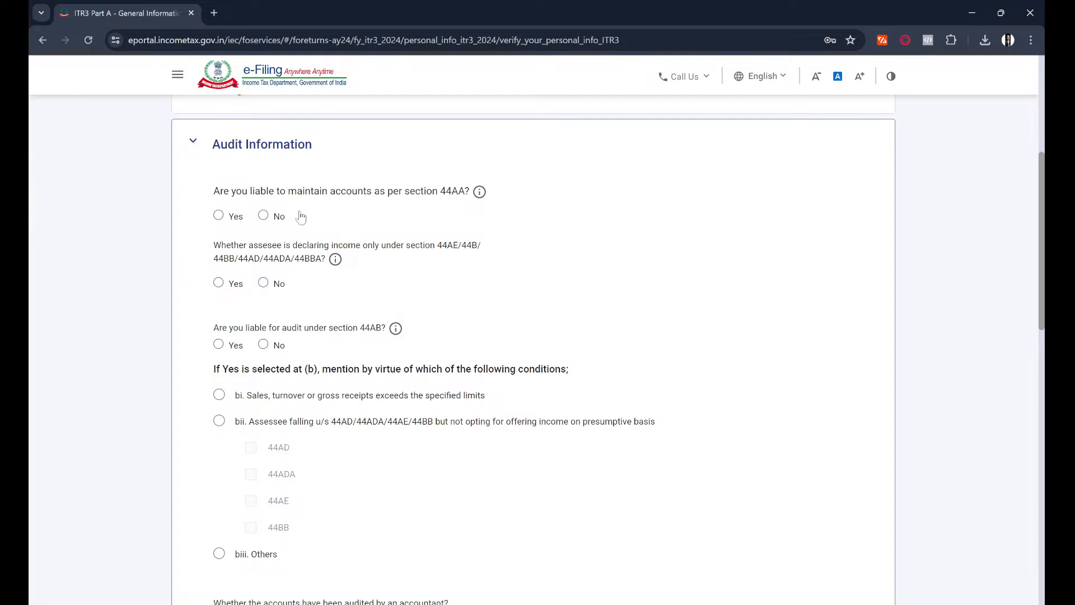
Answer No to liability to maintain accounts under section 44AA and read that question's help note
{"action": "left_click", "coordinate": [266, 220]}
{"action": "scroll", "coordinate": [139, 352], "scroll_direction": "down", "scroll_amount": 3}
{"action": "scroll", "coordinate": [140, 352], "scroll_direction": "up", "scroll_amount": 3}
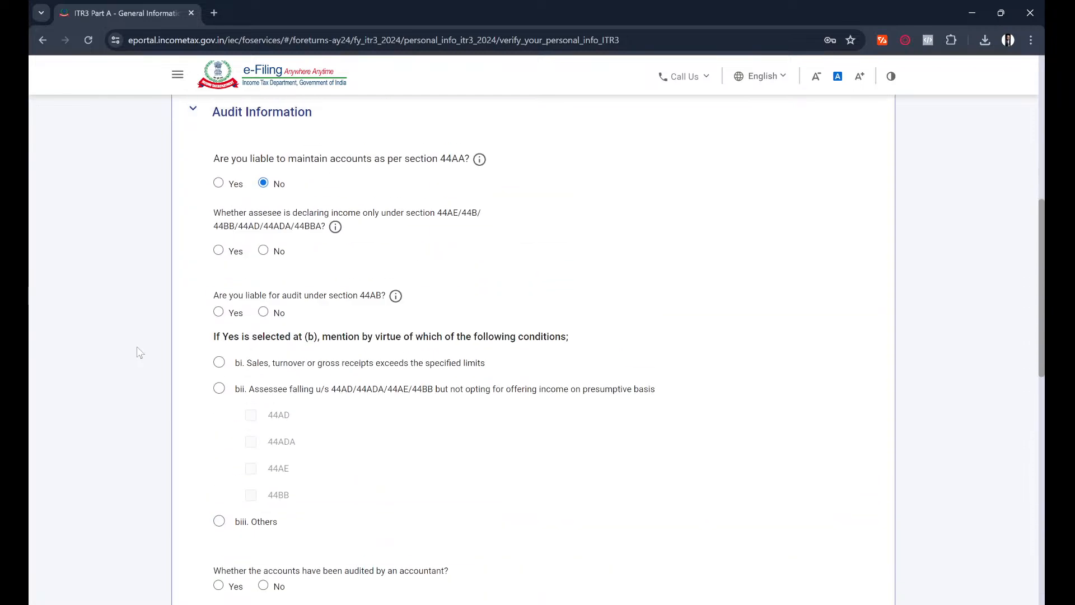
{"action": "mouse_move", "coordinate": [482, 191]}
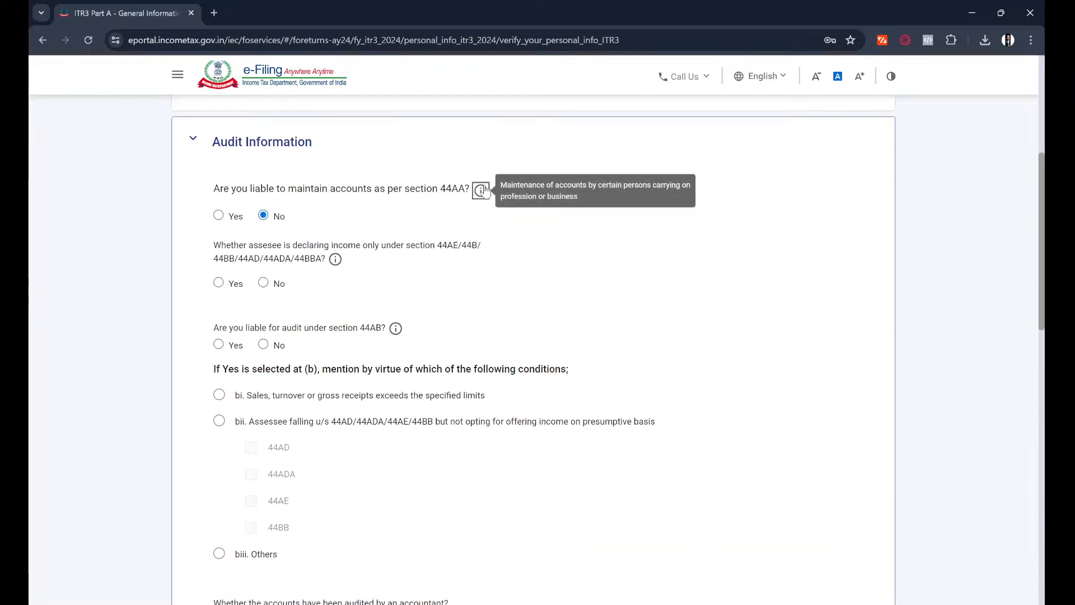
{"action": "left_click", "coordinate": [128, 246]}
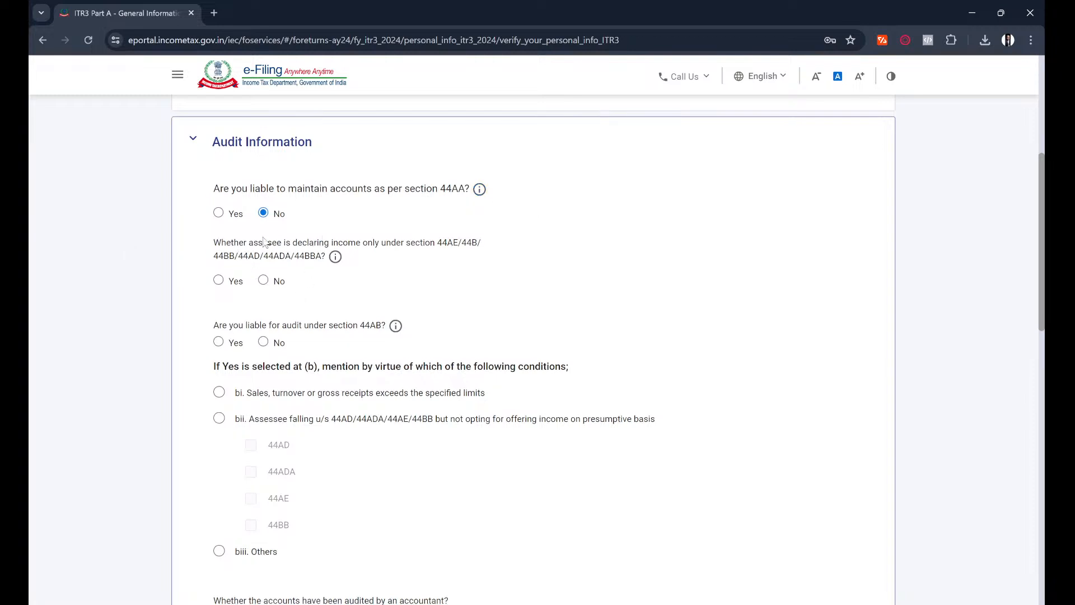
Answer No to declaring income only under the presumptive sections, and choose "No, turnover does not exceed 1 crore"
{"action": "left_click", "coordinate": [264, 282]}
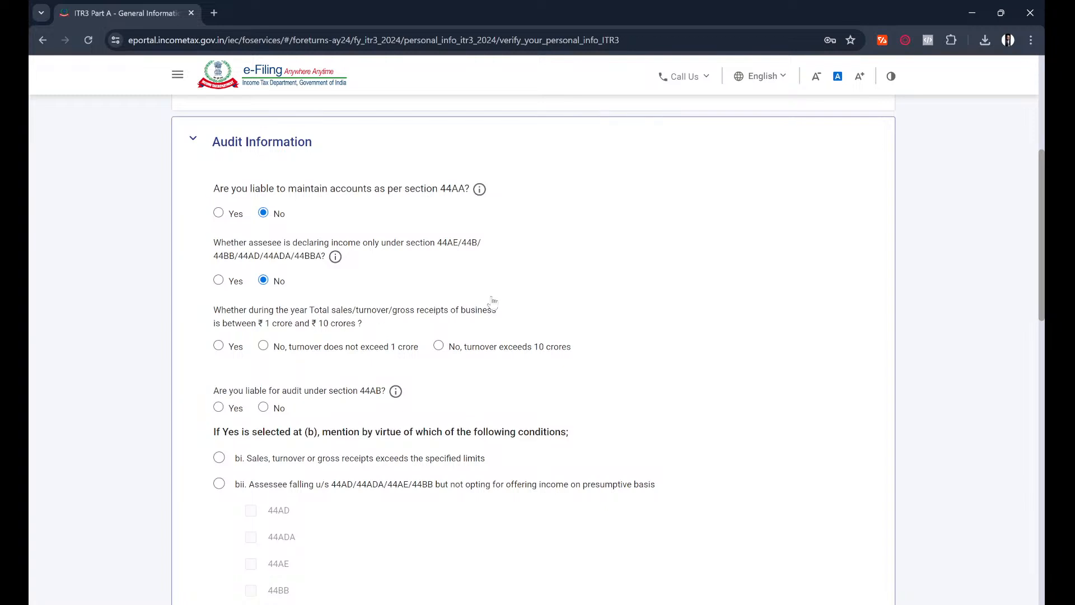
{"action": "left_click", "coordinate": [264, 348]}
{"action": "scroll", "coordinate": [171, 363], "scroll_direction": "down", "scroll_amount": 2}
{"action": "scroll", "coordinate": [173, 379], "scroll_direction": "down", "scroll_amount": 1}
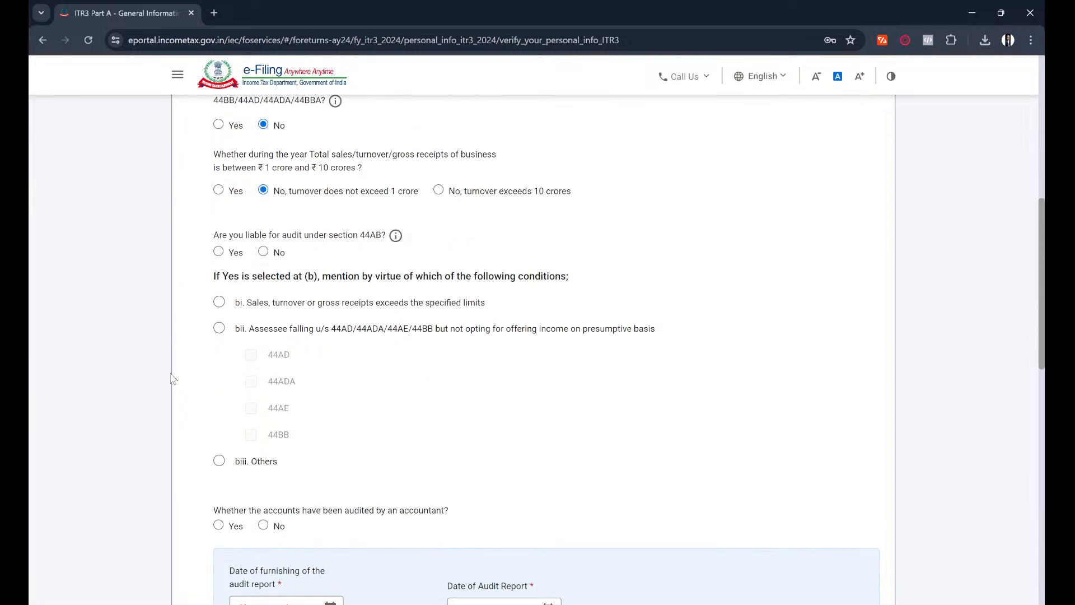
Answer No to audit liability under section 44AB and to furnishing another audit report, and save the Audit Information
{"action": "left_click", "coordinate": [264, 252]}
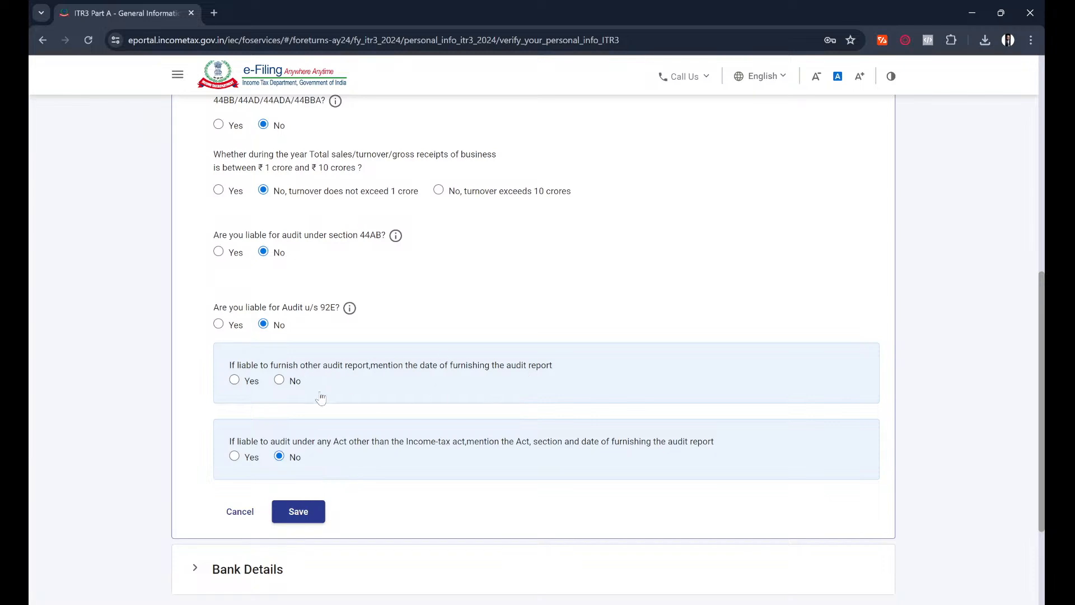
{"action": "left_click", "coordinate": [282, 381]}
{"action": "scroll", "coordinate": [381, 396], "scroll_direction": "down", "scroll_amount": 1}
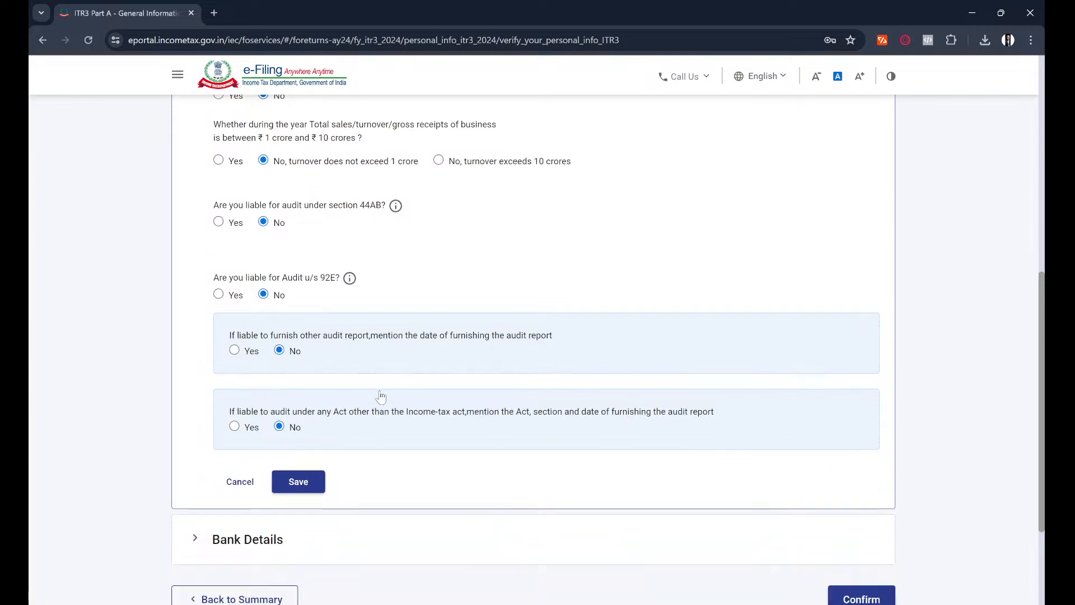
{"action": "scroll", "coordinate": [381, 396], "scroll_direction": "down", "scroll_amount": 2}
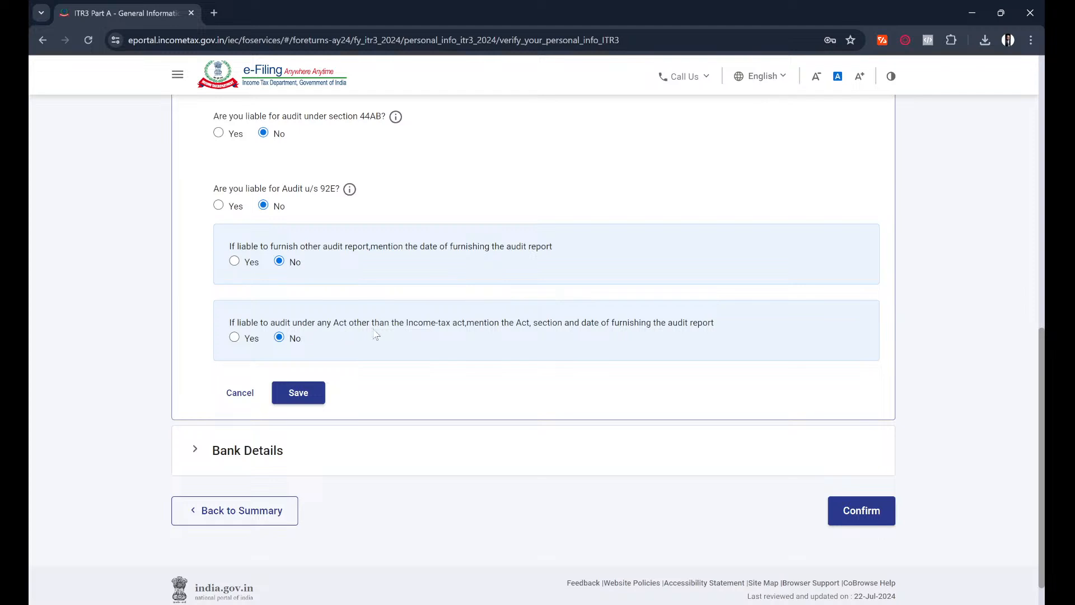
{"action": "left_click", "coordinate": [296, 401]}
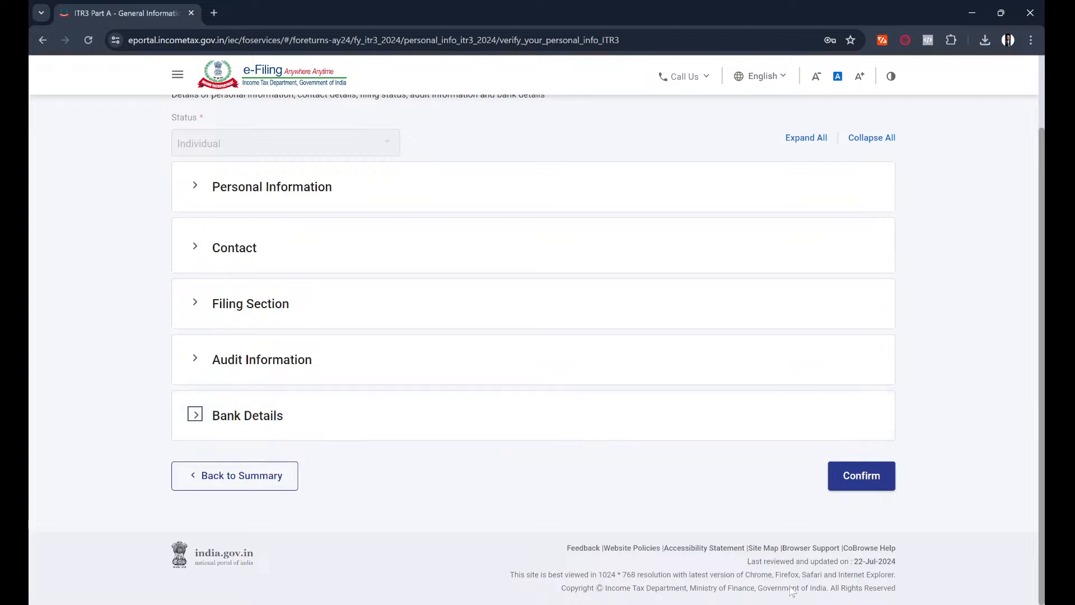
{"action": "left_click", "coordinate": [791, 604]}
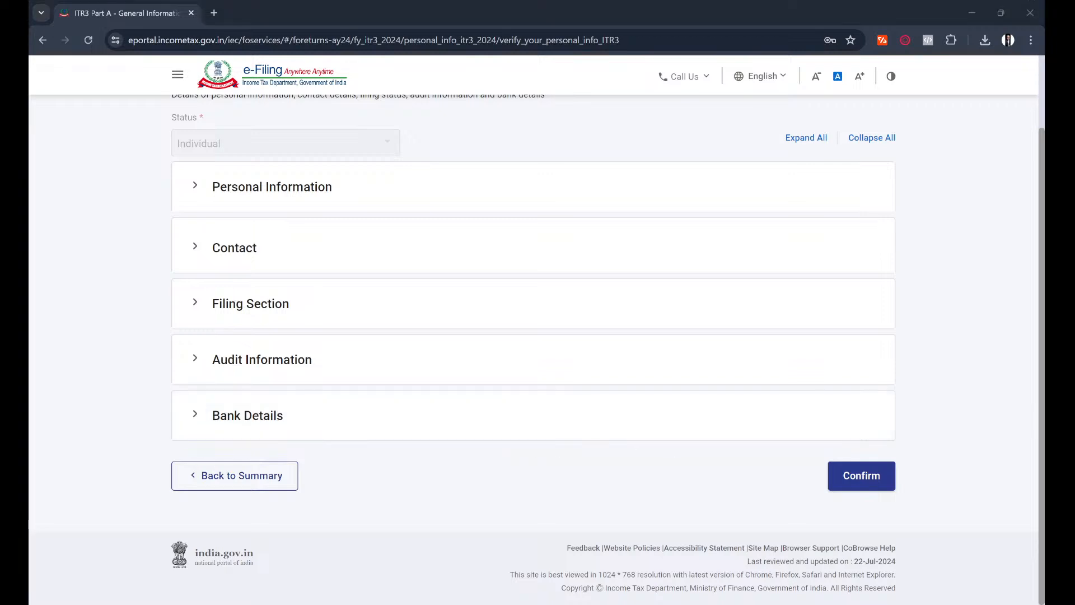
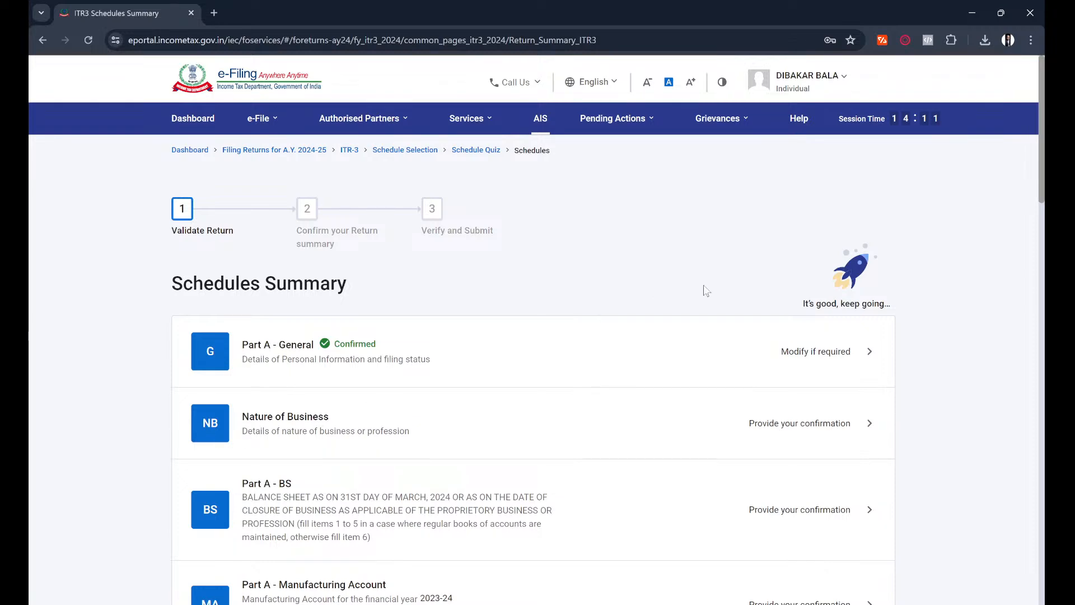
Open the Nature of Business schedule from the Schedules Summary and read its help note
{"action": "scroll", "coordinate": [934, 321], "scroll_direction": "down", "scroll_amount": 4}
{"action": "scroll", "coordinate": [935, 322], "scroll_direction": "down", "scroll_amount": 15}
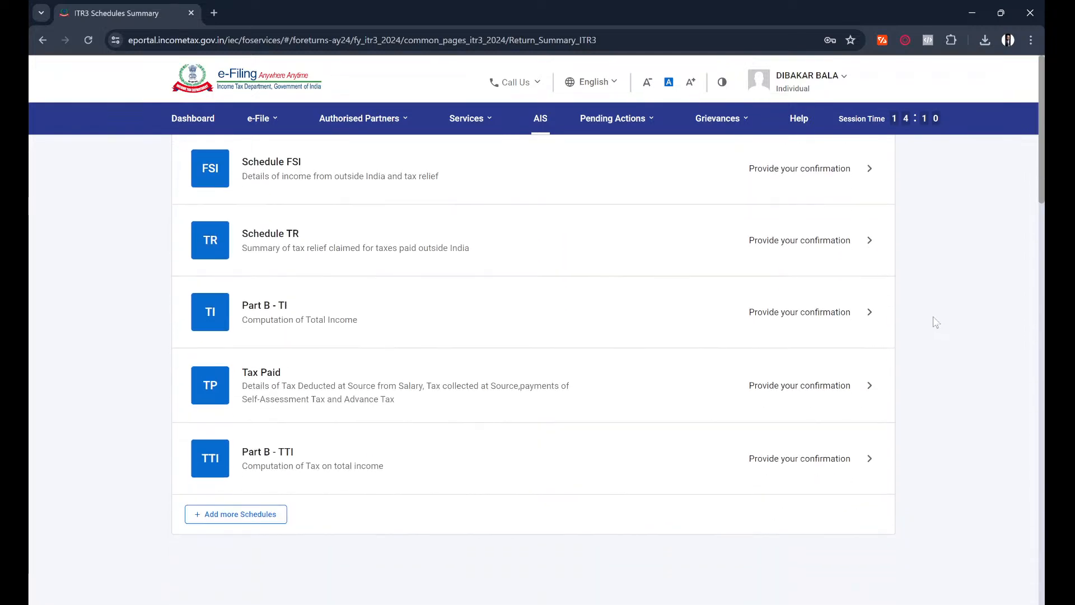
{"action": "scroll", "coordinate": [935, 322], "scroll_direction": "up", "scroll_amount": 14}
{"action": "scroll", "coordinate": [935, 322], "scroll_direction": "up", "scroll_amount": 10}
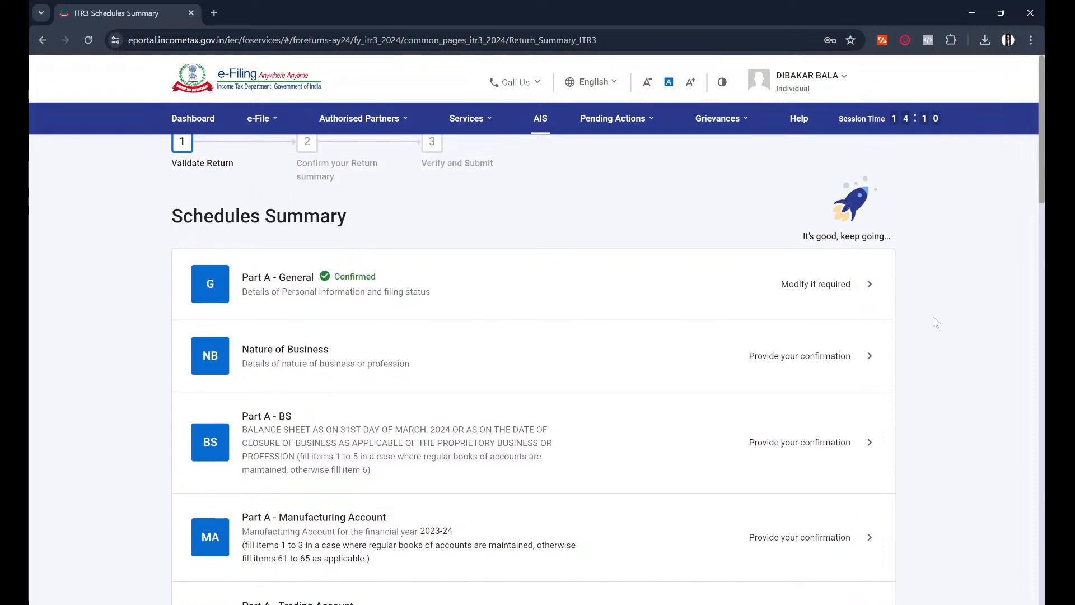
{"action": "scroll", "coordinate": [934, 322], "scroll_direction": "down", "scroll_amount": 1}
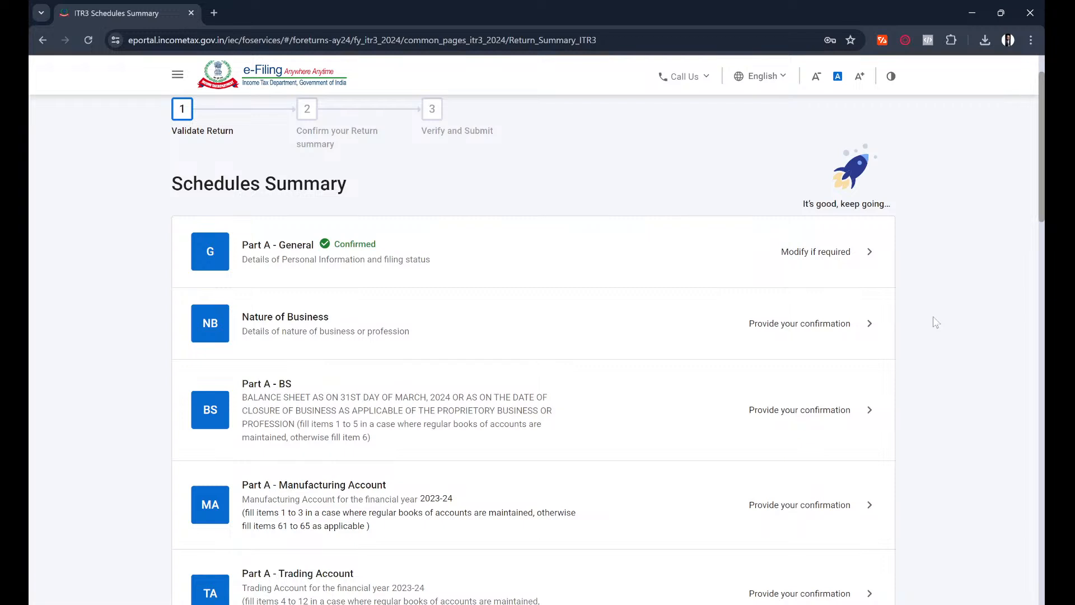
{"action": "left_click", "coordinate": [840, 603]}
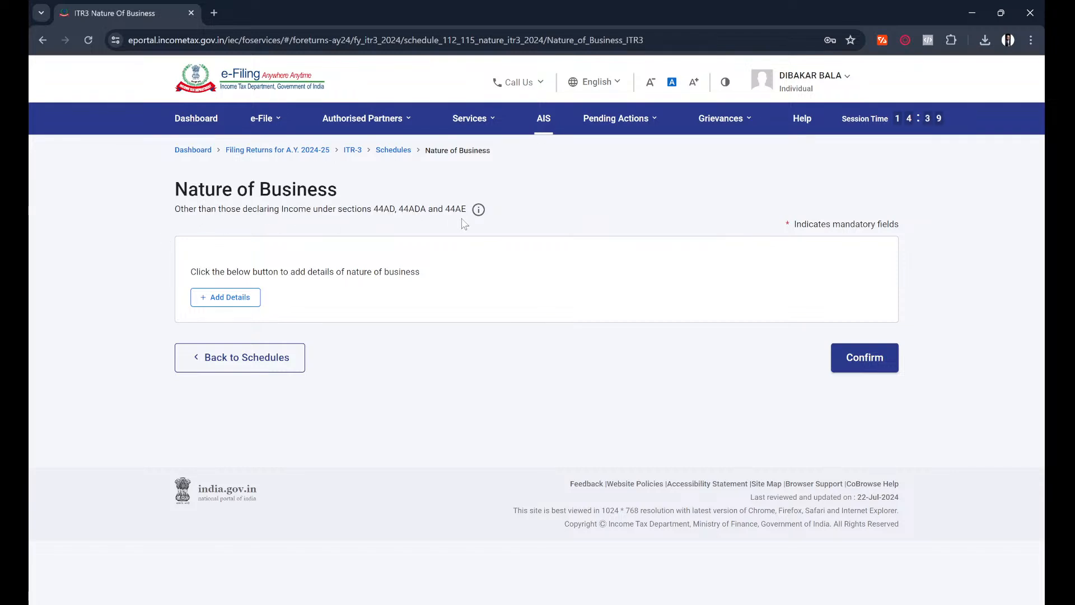
{"action": "left_click", "coordinate": [480, 211]}
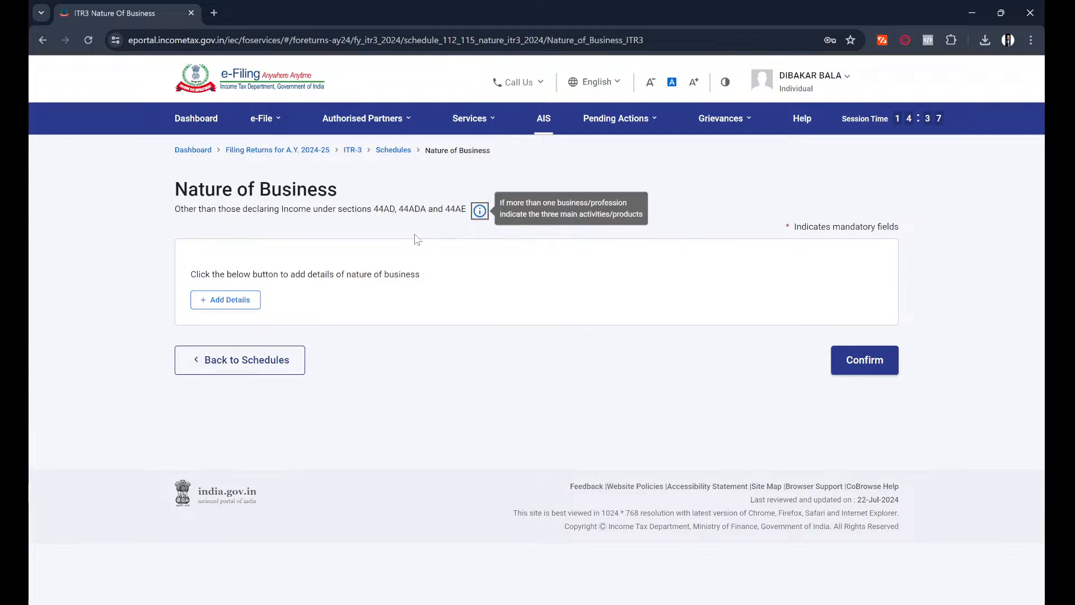
{"action": "left_click", "coordinate": [362, 234]}
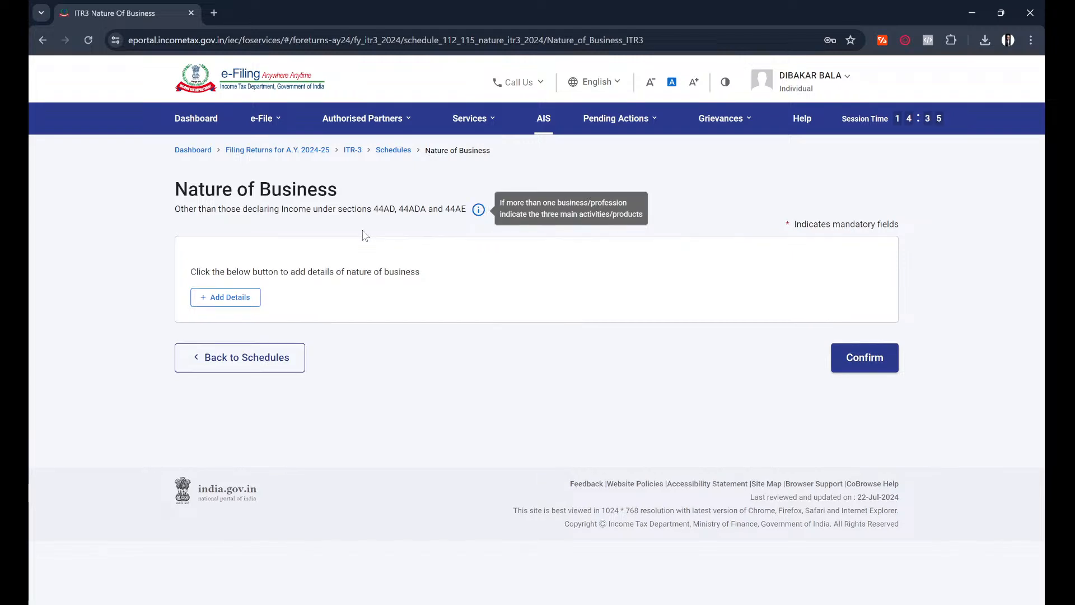
Start a new nature-of-business entry and search its code list for "crea"
{"action": "left_click", "coordinate": [233, 298]}
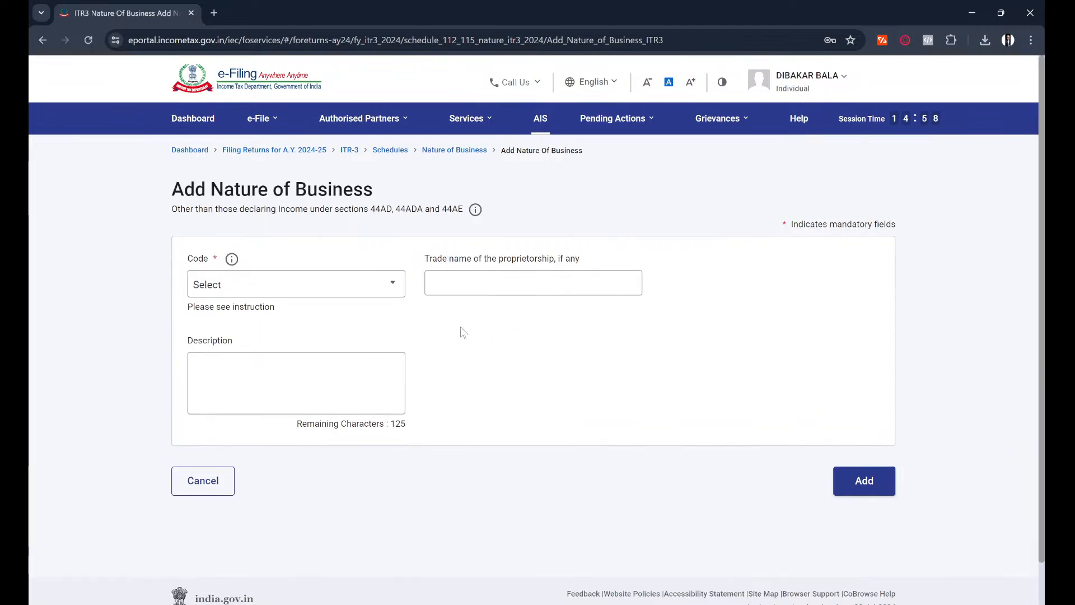
{"action": "left_click", "coordinate": [363, 296]}
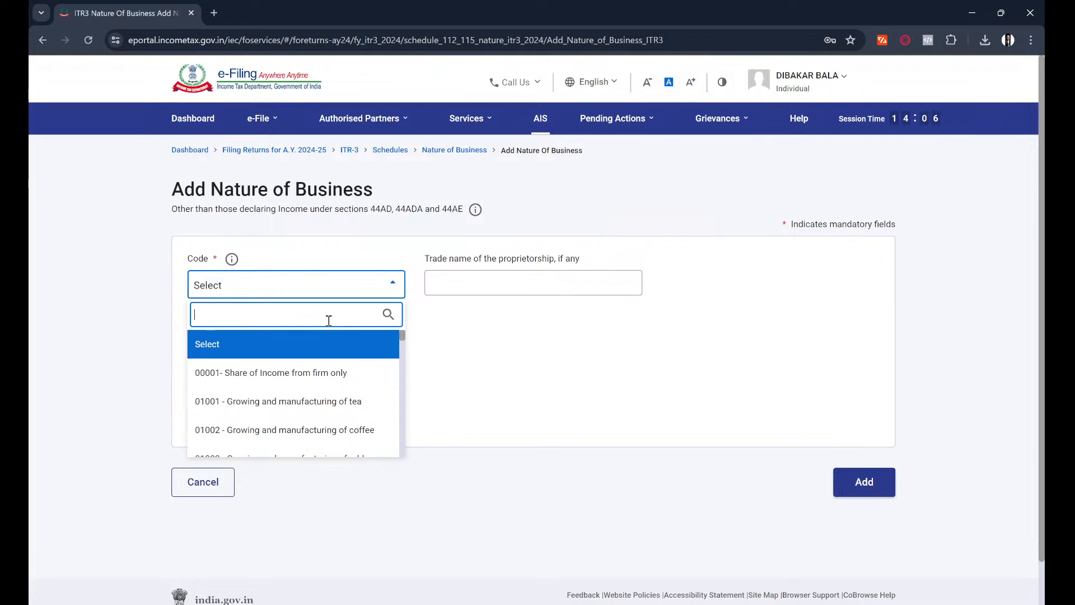
{"action": "type", "text": "rea"}
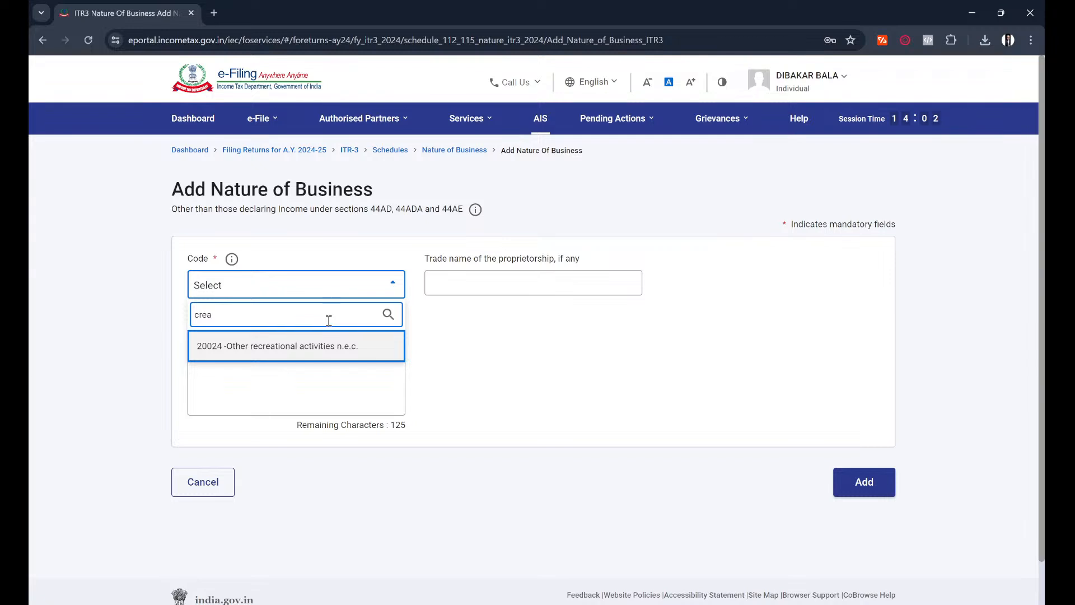
Replace the business code search with "poli"
{"action": "key", "text": "BackSpace"}
{"action": "key", "text": "BackSpace"}
{"action": "key", "text": "BackSpace"}
{"action": "key", "text": "BackSpace"}
{"action": "type", "text": "po"}
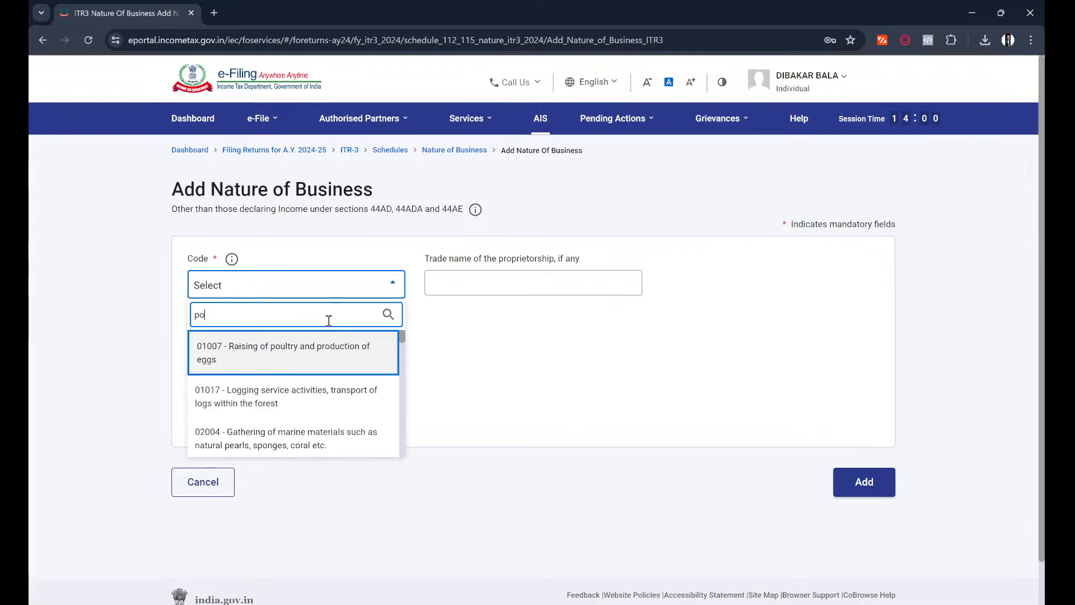
{"action": "type", "text": "li"}
Search the business codes for "licen" instead
{"action": "key", "text": "BackSpace"}
{"action": "key", "text": "BackSpace"}
{"action": "key", "text": "BackSpace"}
{"action": "key", "text": "BackSpace"}
{"action": "type", "text": "li"}
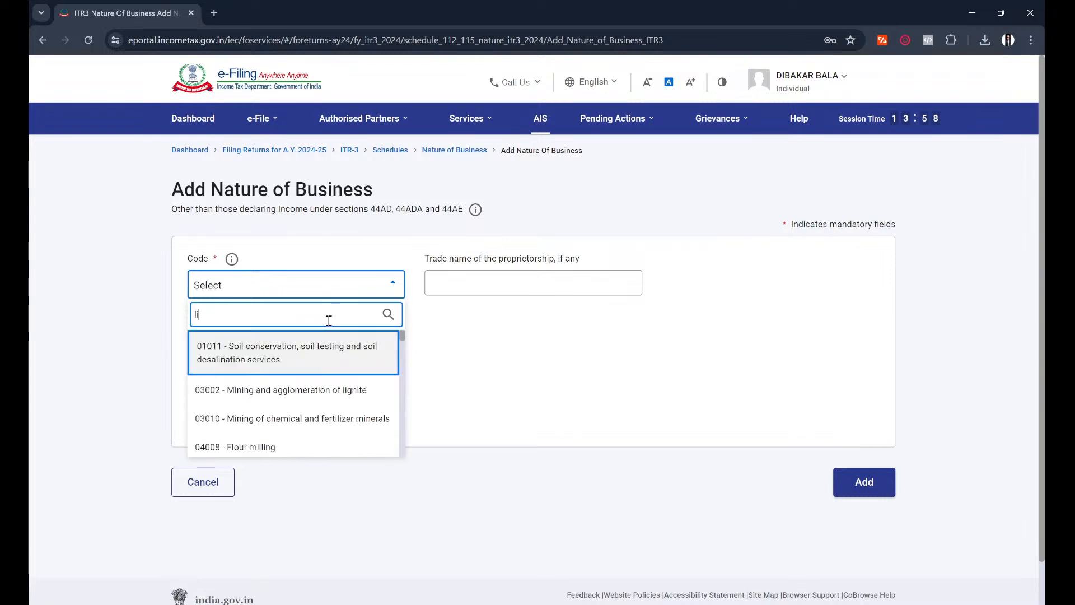
{"action": "type", "text": "cen"}
Look for a matching business code by searching for "contrac"
{"action": "key", "text": "BackSpace"}
{"action": "key", "text": "BackSpace"}
{"action": "key", "text": "BackSpace"}
{"action": "key", "text": "BackSpace"}
{"action": "key", "text": "BackSpace"}
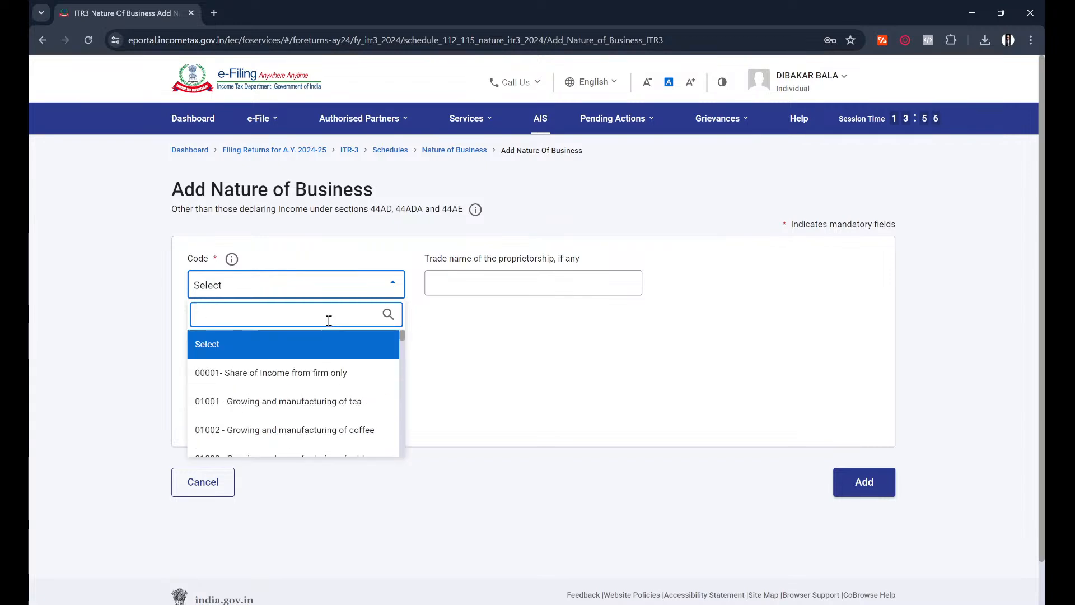
{"action": "type", "text": "contrac"}
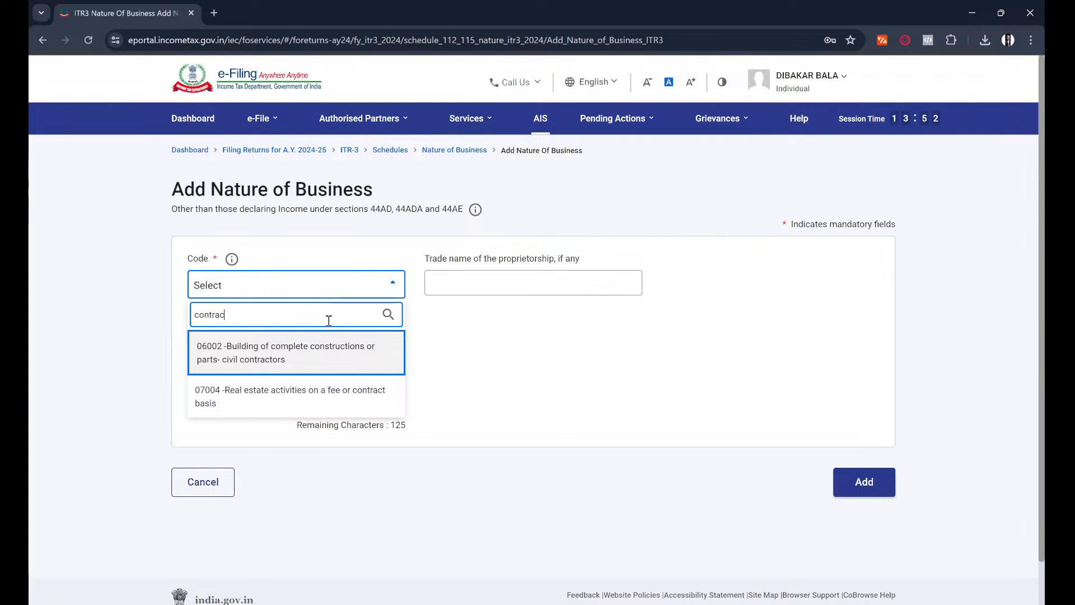
Clear the code search and browse the full list of business codes for a suitable activity
{"action": "key", "text": "BackSpace"}
{"action": "key", "text": "BackSpace"}
{"action": "key", "text": "BackSpace"}
{"action": "key", "text": "BackSpace"}
{"action": "key", "text": "BackSpace"}
{"action": "key", "text": "BackSpace"}
{"action": "key", "text": "BackSpace"}
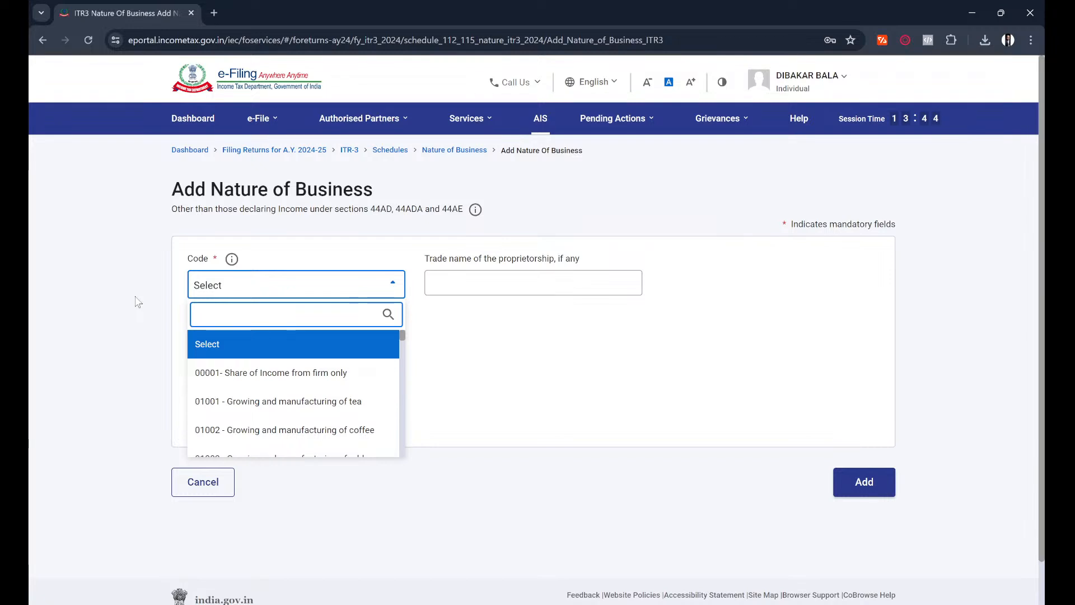
{"action": "scroll", "coordinate": [313, 379], "scroll_direction": "down", "scroll_amount": 5}
{"action": "scroll", "coordinate": [315, 382], "scroll_direction": "down", "scroll_amount": 10}
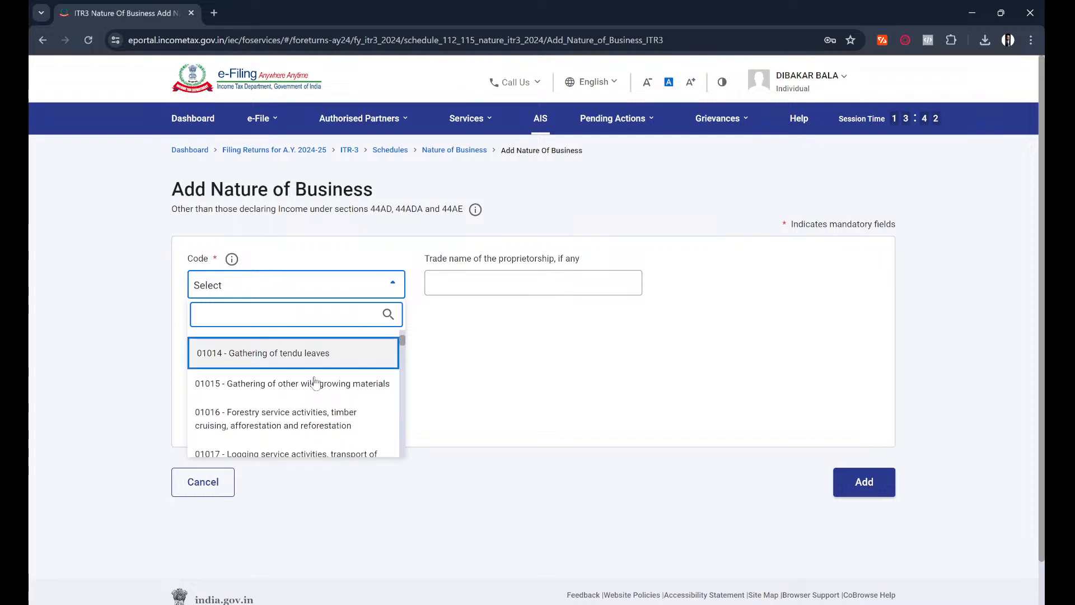
{"action": "scroll", "coordinate": [315, 381], "scroll_direction": "down", "scroll_amount": 10}
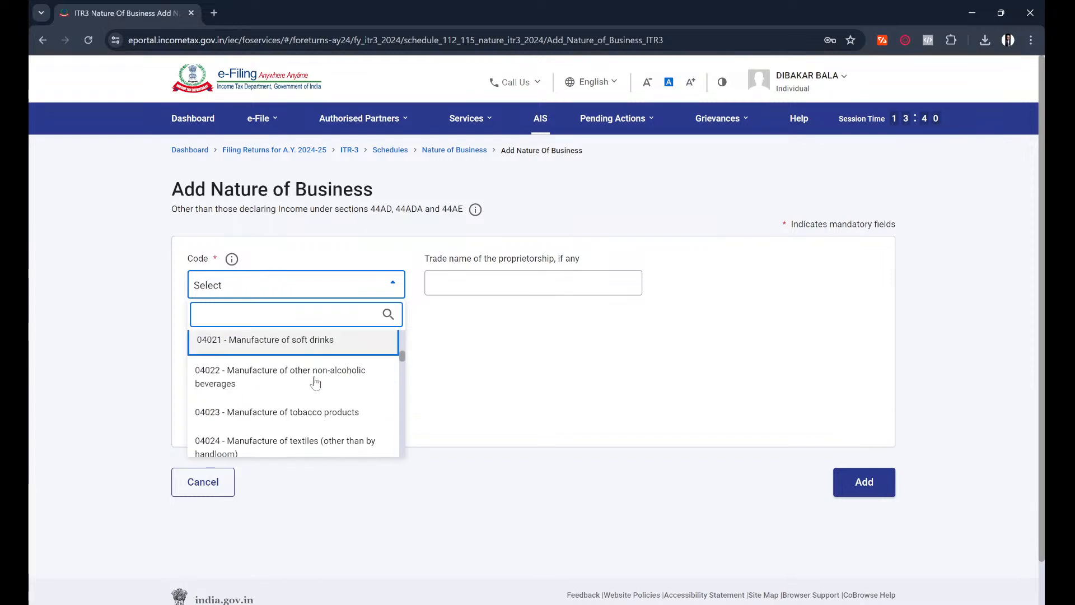
{"action": "scroll", "coordinate": [315, 382], "scroll_direction": "down", "scroll_amount": 15}
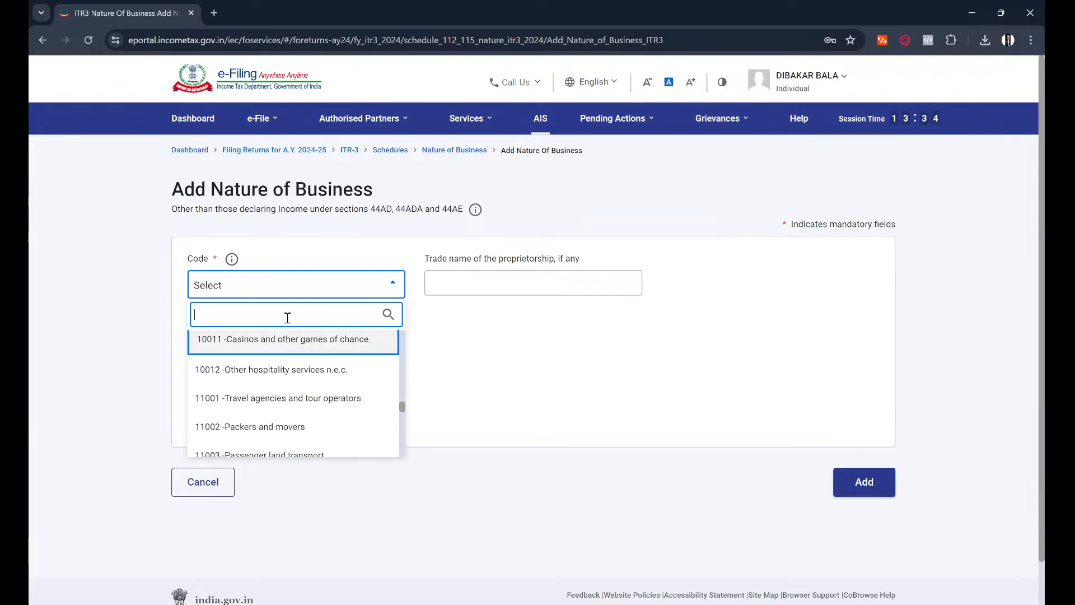
Search the business codes for "service" and look through the matching service activities
{"action": "type", "text": "ser"}
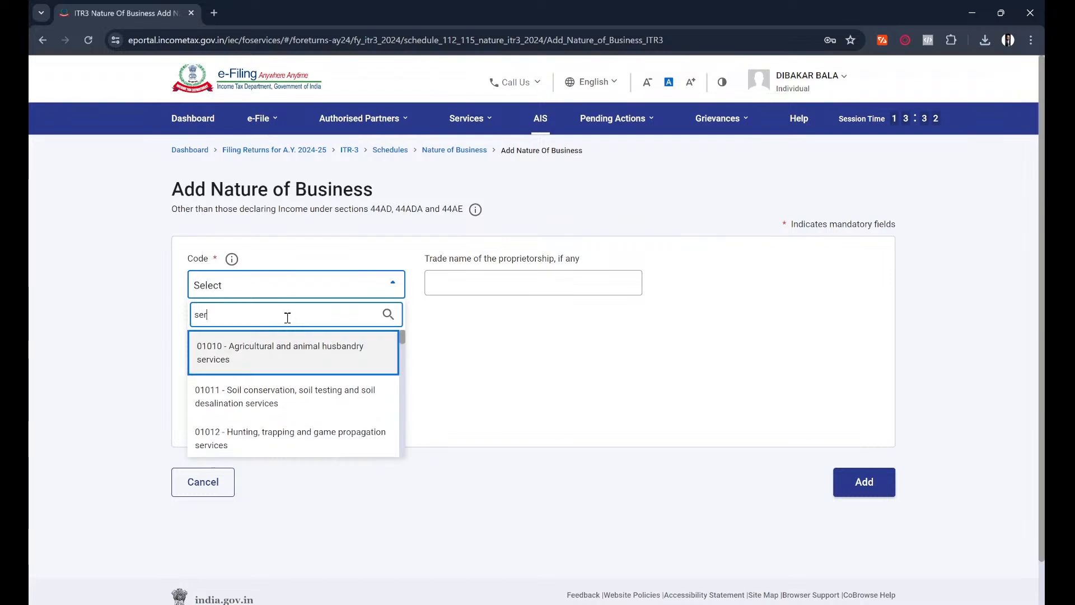
{"action": "type", "text": "vice"}
{"action": "scroll", "coordinate": [324, 397], "scroll_direction": "down", "scroll_amount": 2}
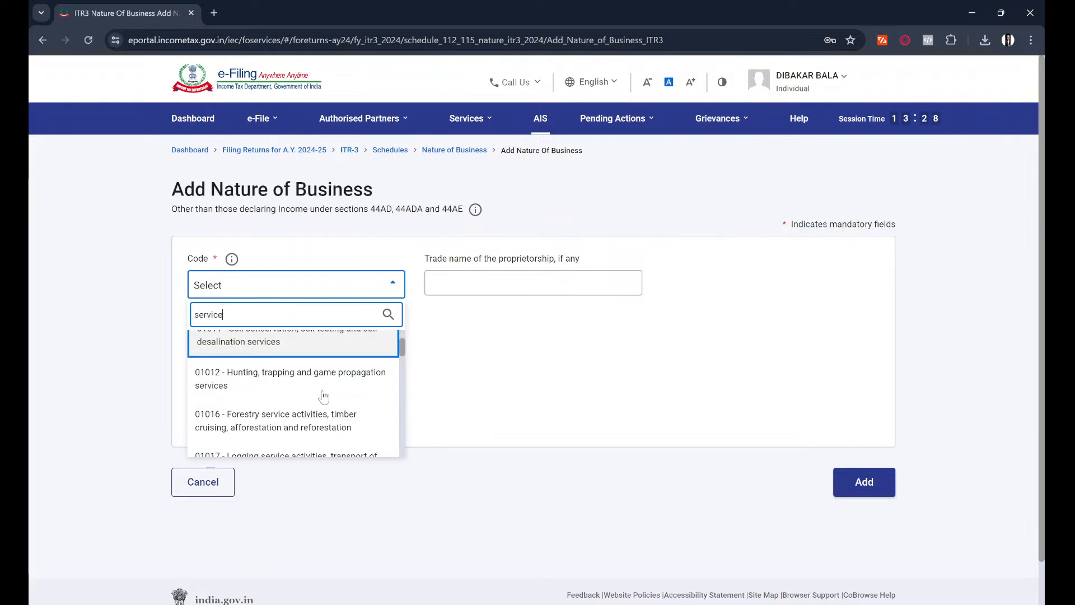
{"action": "scroll", "coordinate": [272, 433], "scroll_direction": "down", "scroll_amount": 1}
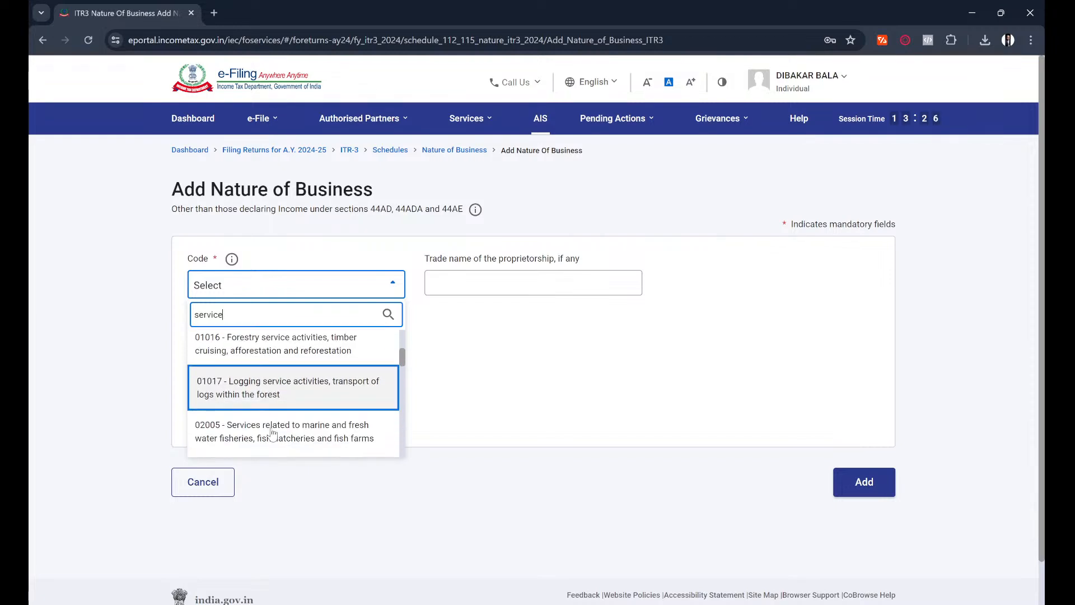
{"action": "scroll", "coordinate": [273, 433], "scroll_direction": "down", "scroll_amount": 1}
{"action": "scroll", "coordinate": [273, 432], "scroll_direction": "down", "scroll_amount": 5}
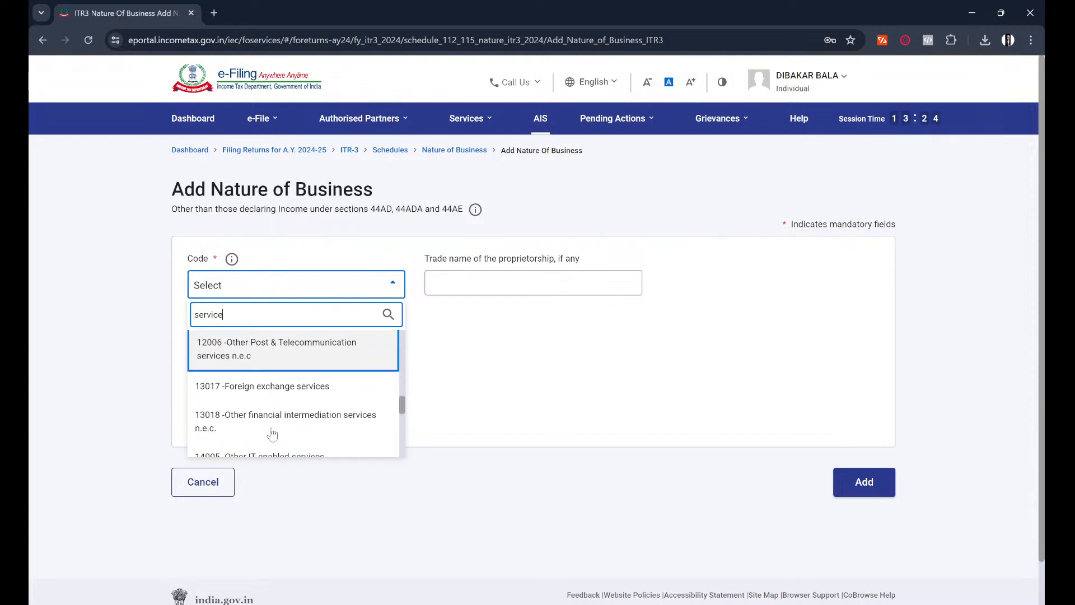
{"action": "scroll", "coordinate": [273, 432], "scroll_direction": "up", "scroll_amount": 1}
{"action": "scroll", "coordinate": [272, 432], "scroll_direction": "up", "scroll_amount": 2}
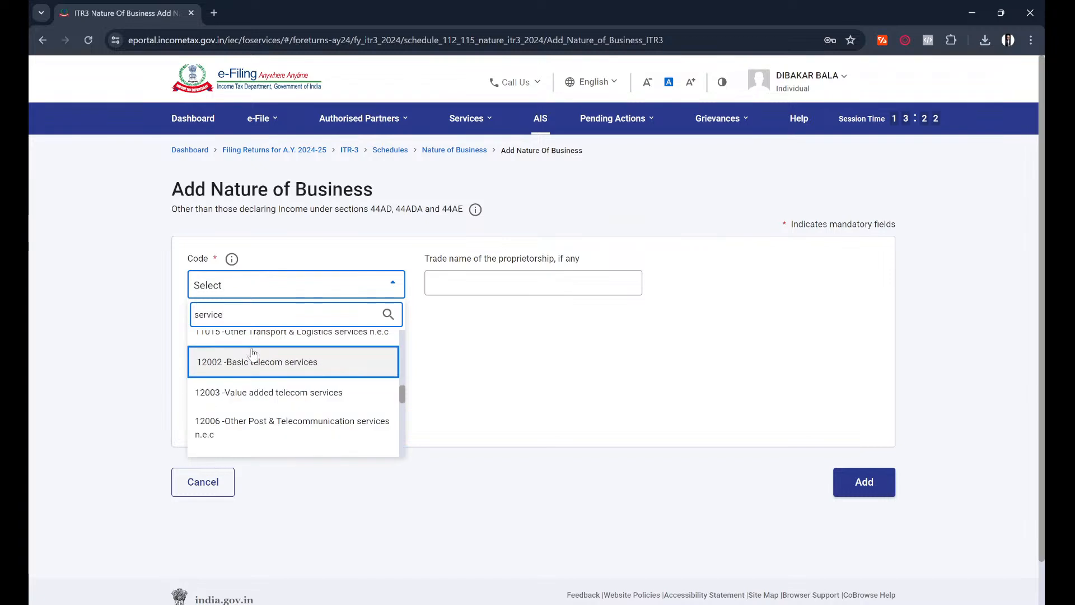
{"action": "scroll", "coordinate": [288, 392], "scroll_direction": "down", "scroll_amount": 4}
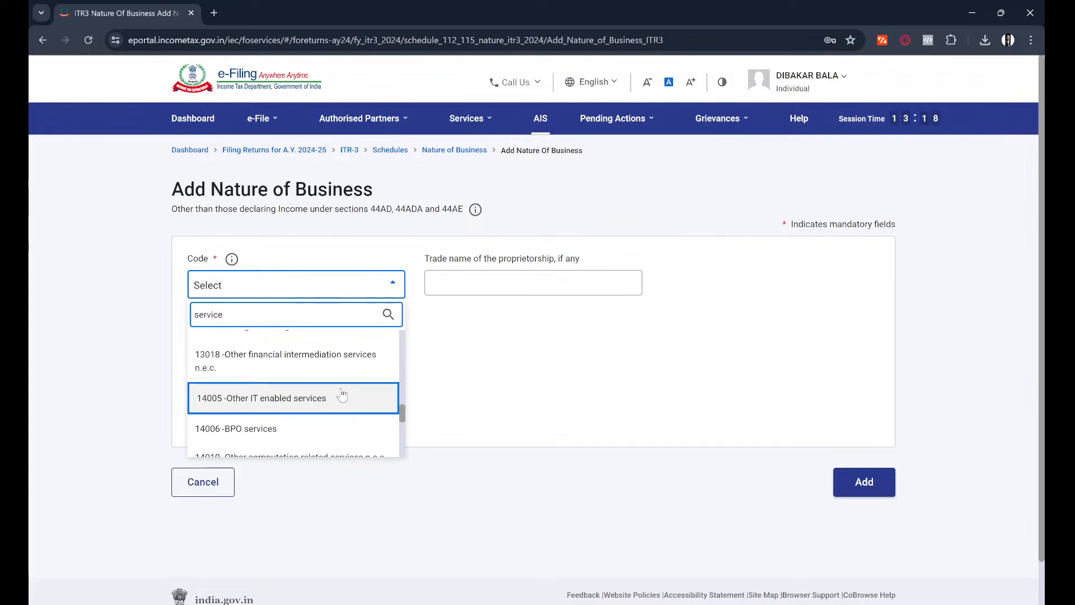
{"action": "scroll", "coordinate": [342, 395], "scroll_direction": "down", "scroll_amount": 2}
{"action": "scroll", "coordinate": [264, 436], "scroll_direction": "down", "scroll_amount": 2}
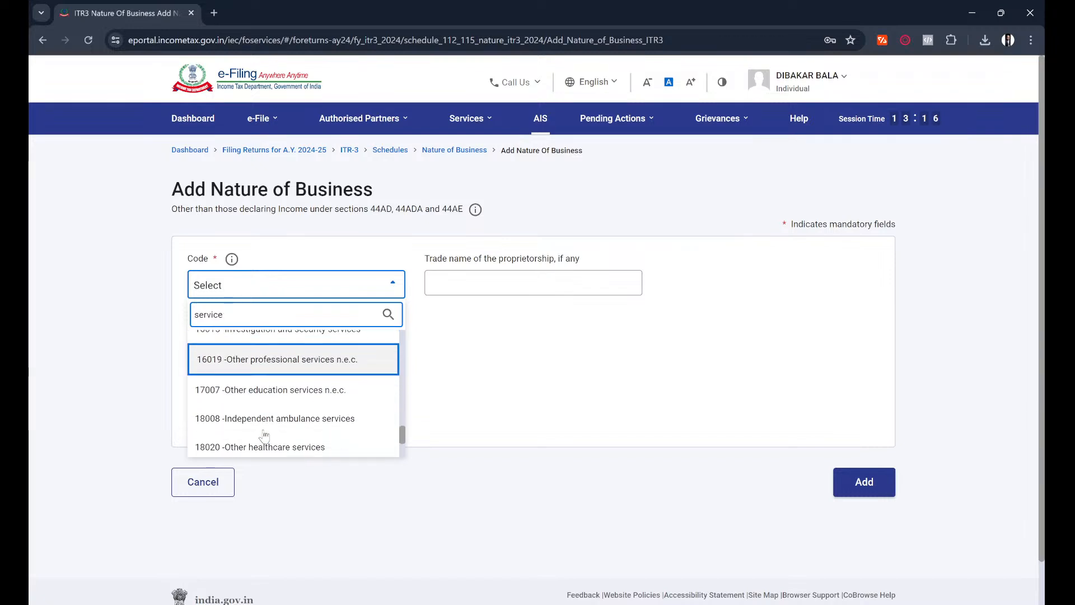
{"action": "scroll", "coordinate": [338, 391], "scroll_direction": "down", "scroll_amount": 1}
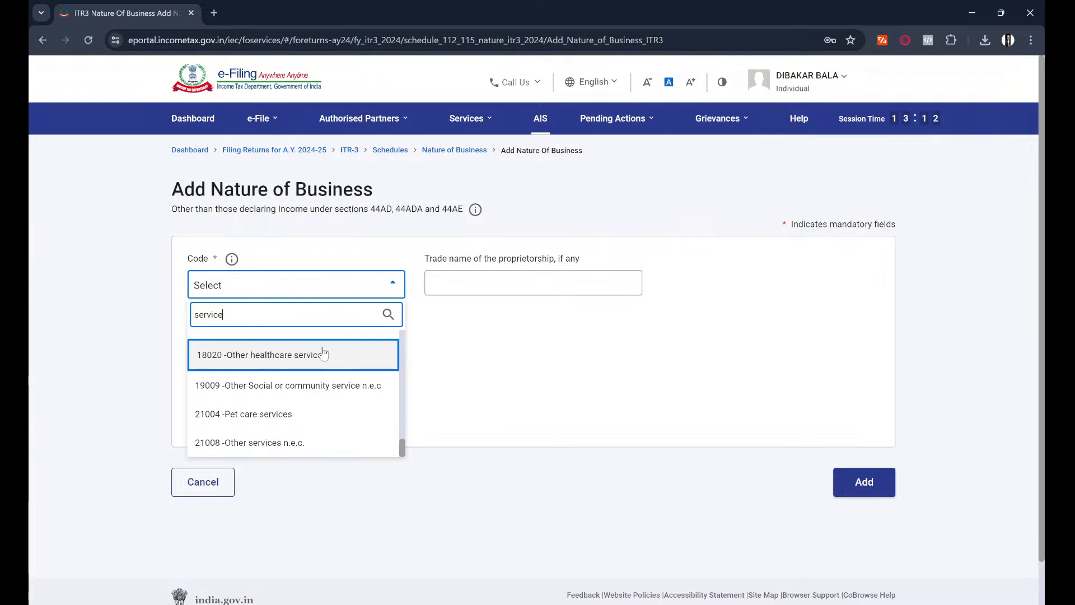
Clear the "service" search and search the business codes for "conten"
{"action": "key", "text": "BackSpace"}
{"action": "key", "text": "BackSpace"}
{"action": "key", "text": "BackSpace"}
{"action": "key", "text": "BackSpace"}
{"action": "key", "text": "BackSpace"}
{"action": "key", "text": "BackSpace"}
{"action": "key", "text": "BackSpace"}
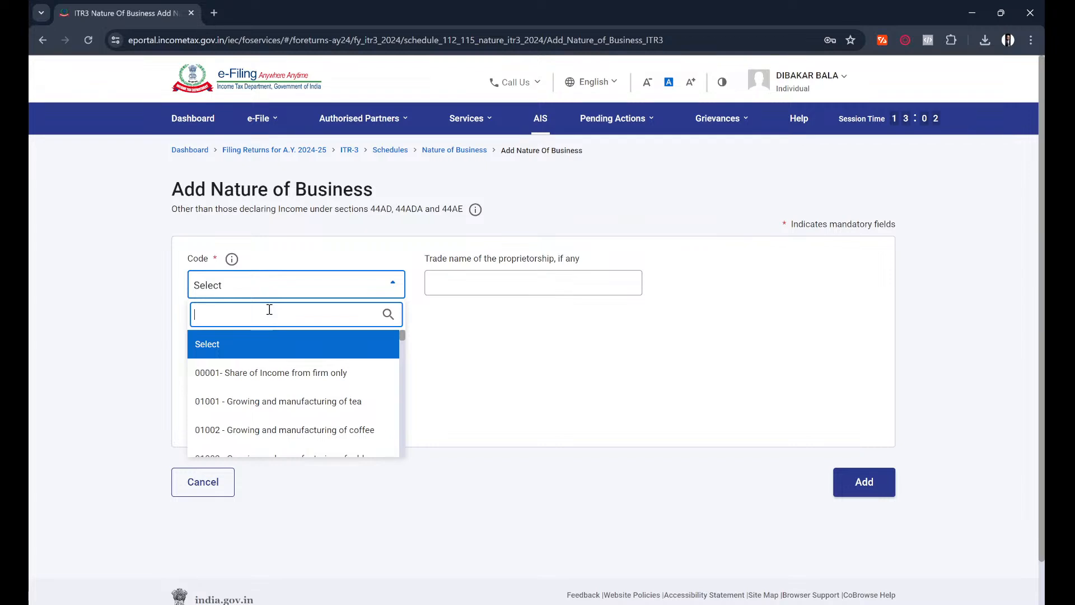
{"action": "type", "text": "conten"}
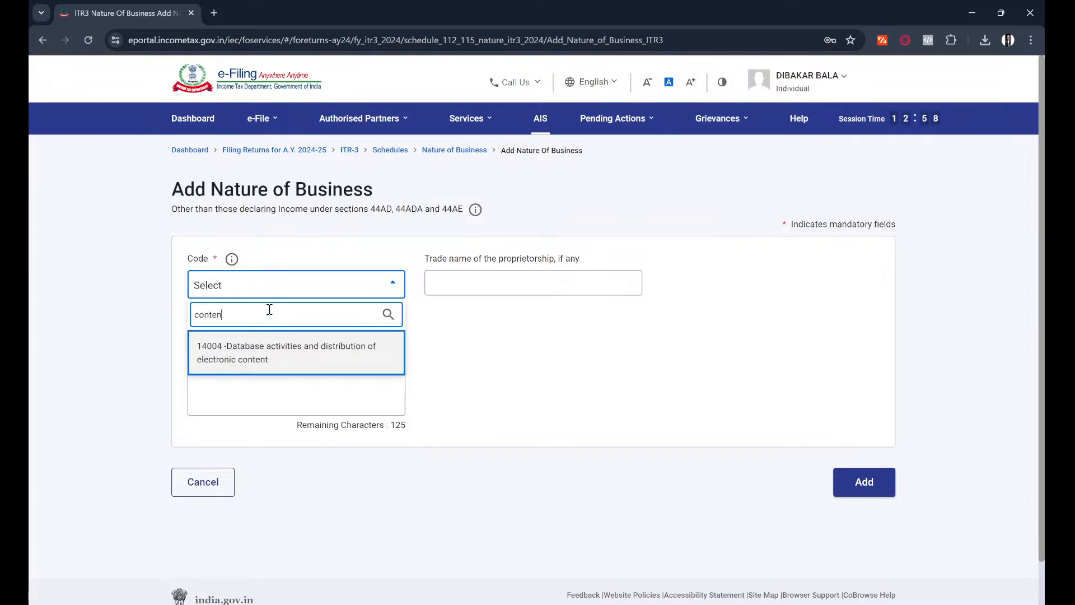
{"action": "key", "text": "BackSpace"}
{"action": "key", "text": "BackSpace"}
{"action": "key", "text": "BackSpace"}
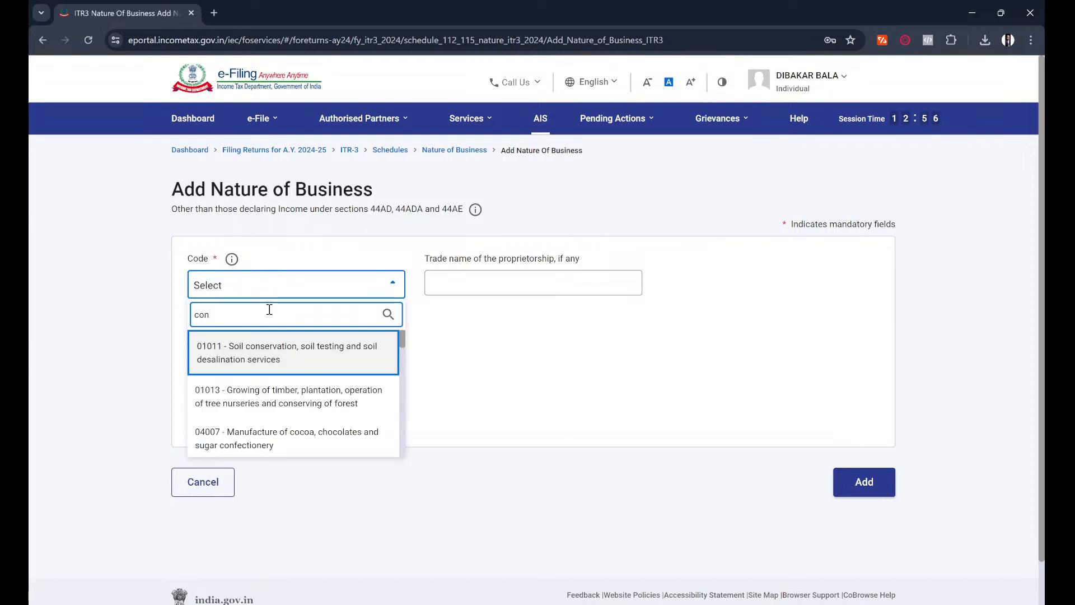
{"action": "type", "text": "ten"}
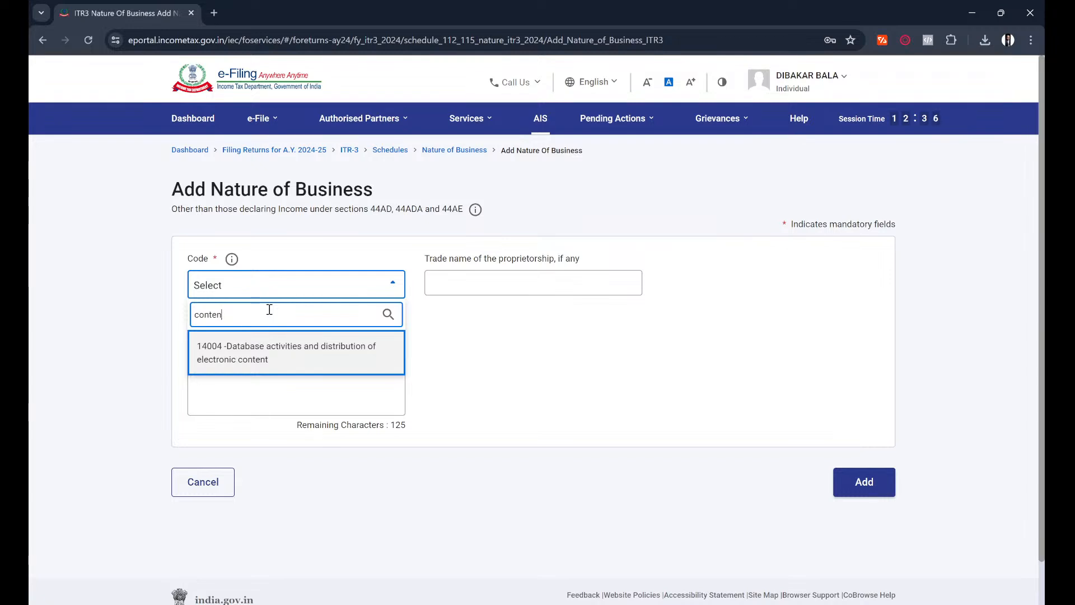
Change the business code search to "online"
{"action": "key", "text": "BackSpace"}
{"action": "key", "text": "BackSpace"}
{"action": "key", "text": "BackSpace"}
{"action": "key", "text": "BackSpace"}
{"action": "key", "text": "BackSpace"}
{"action": "key", "text": "BackSpace"}
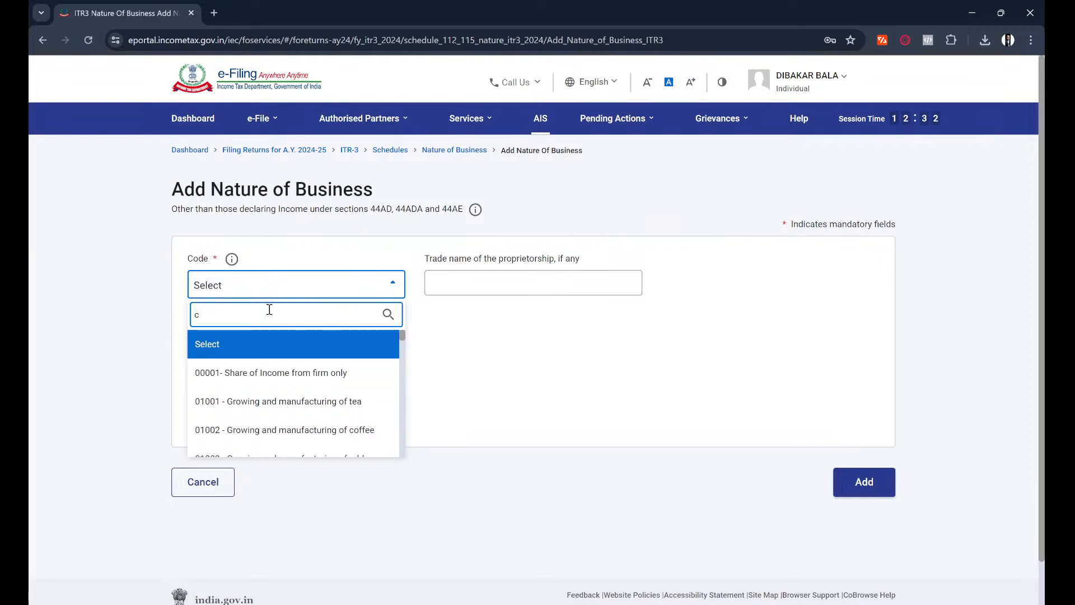
{"action": "type", "text": "online"}
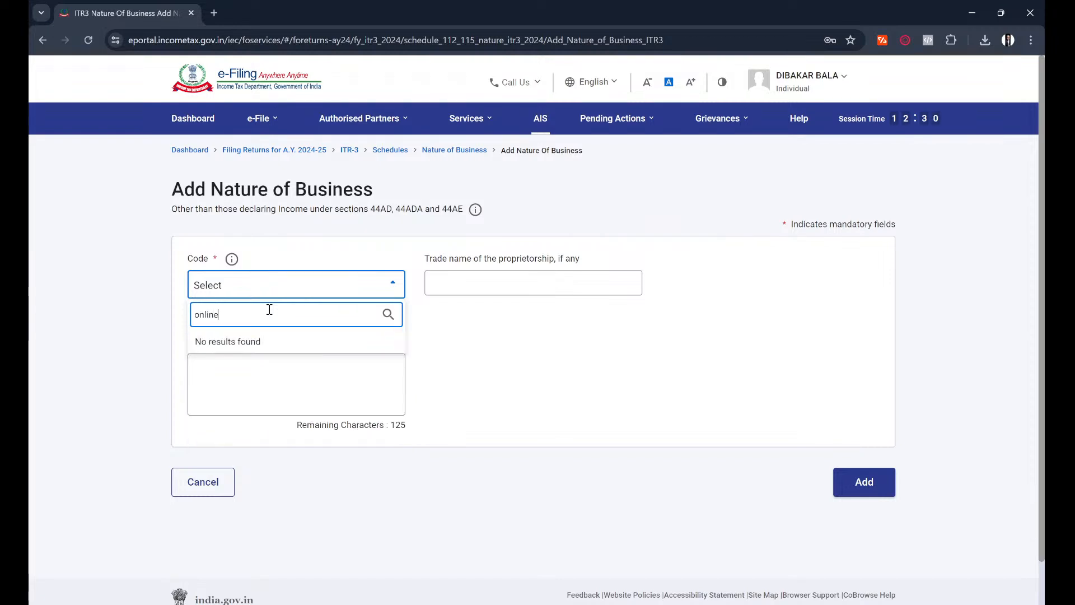
Search the business code list for "inte" in place of "online"
{"action": "key", "text": "BackSpace"}
{"action": "key", "text": "BackSpace"}
{"action": "key", "text": "BackSpace"}
{"action": "key", "text": "BackSpace"}
{"action": "key", "text": "BackSpace"}
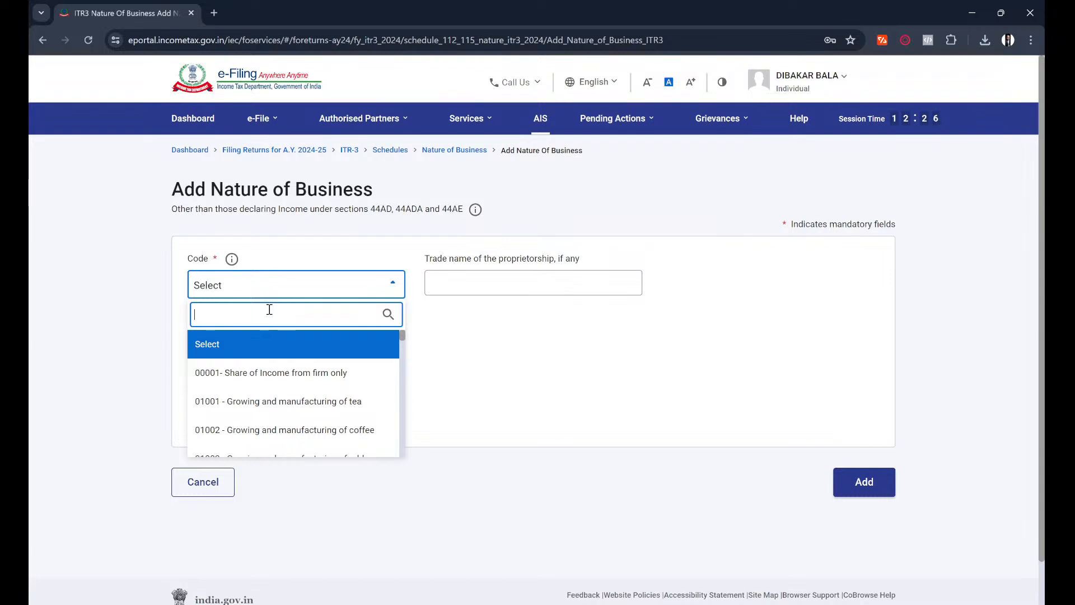
{"action": "type", "text": "intel"}
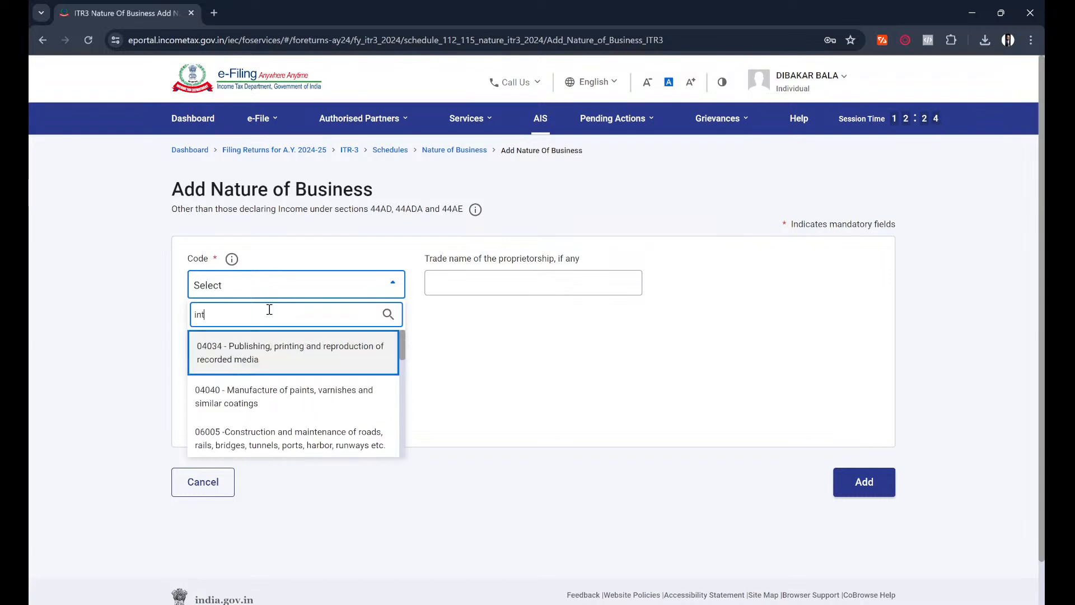
Search the business codes for "ip" and look through the matching activities
{"action": "key", "text": "BackSpace"}
{"action": "key", "text": "BackSpace"}
{"action": "key", "text": "BackSpace"}
{"action": "key", "text": "BackSpace"}
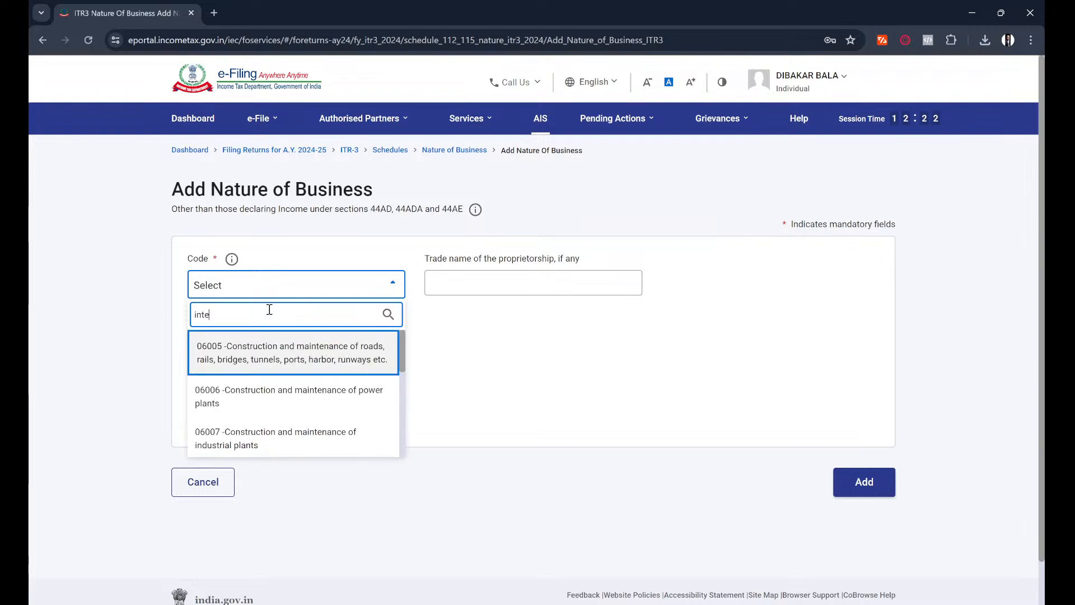
{"action": "type", "text": "p"}
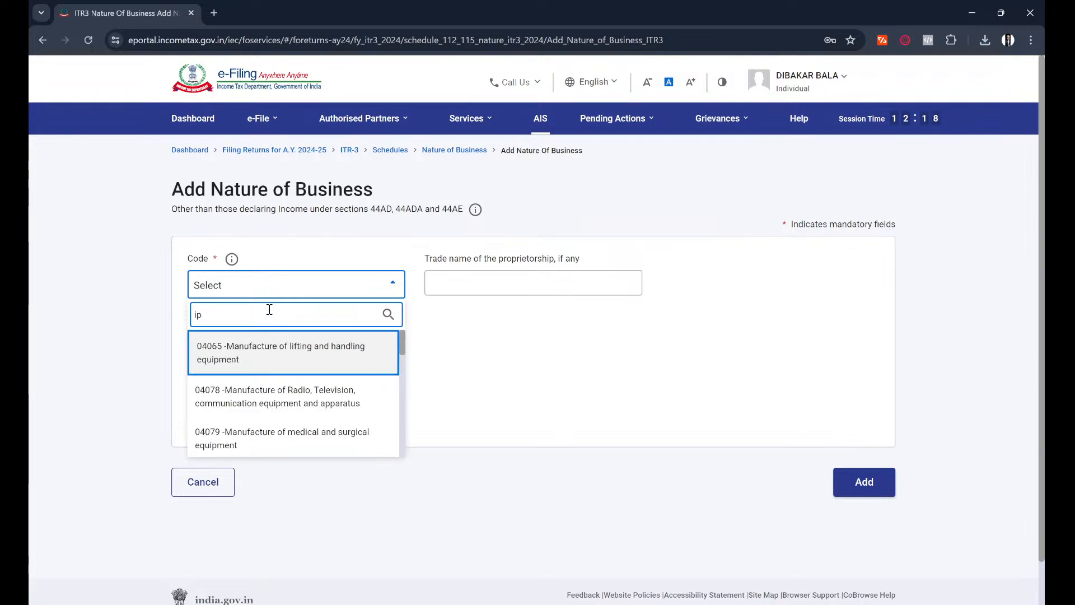
{"action": "scroll", "coordinate": [308, 414], "scroll_direction": "down", "scroll_amount": 3}
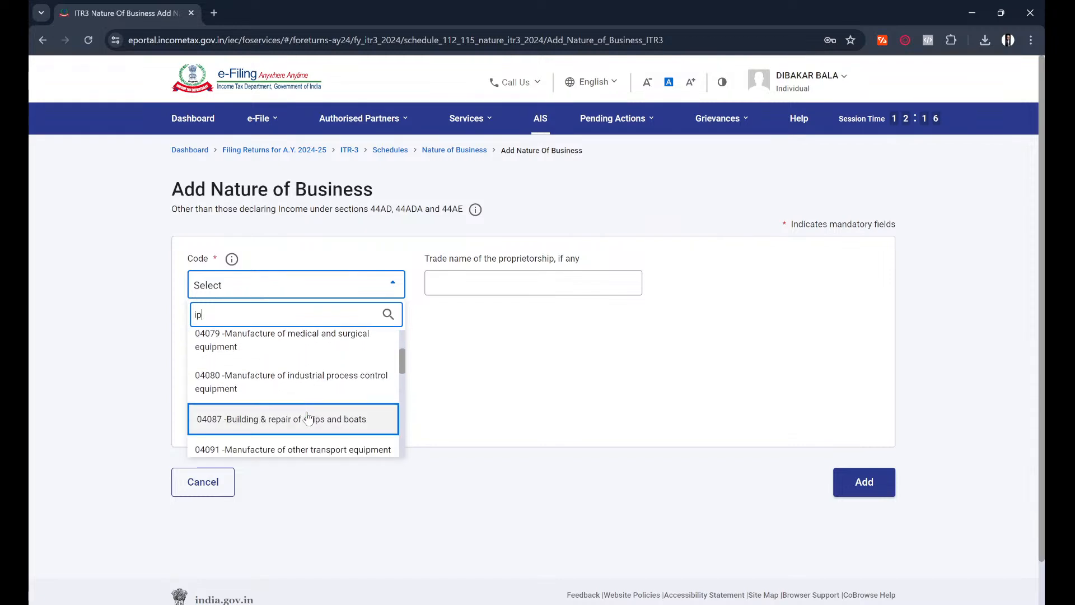
{"action": "scroll", "coordinate": [307, 416], "scroll_direction": "down", "scroll_amount": 8}
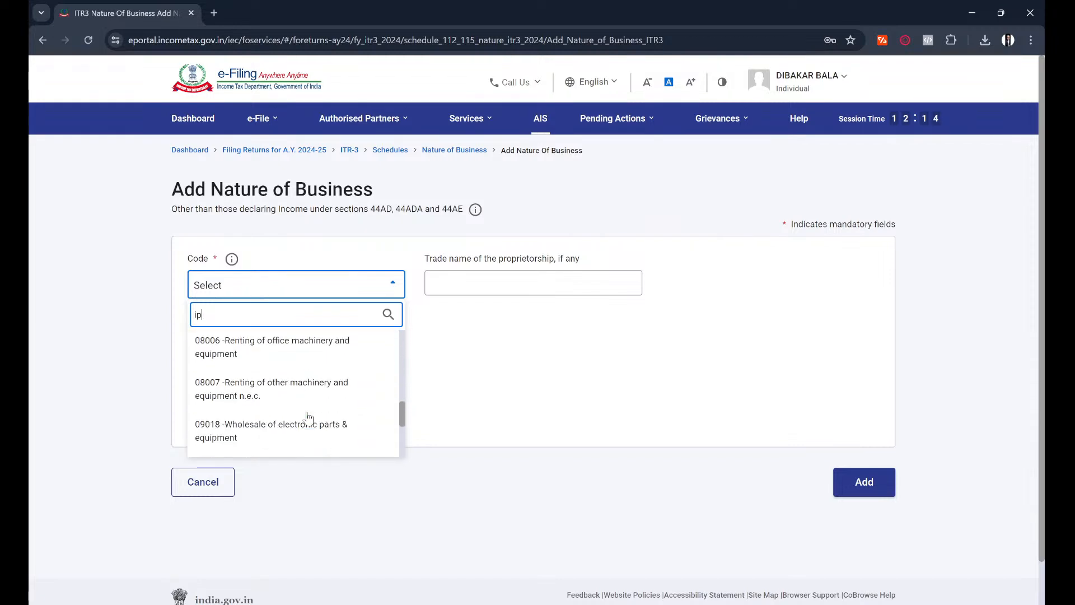
{"action": "scroll", "coordinate": [308, 416], "scroll_direction": "down", "scroll_amount": 4}
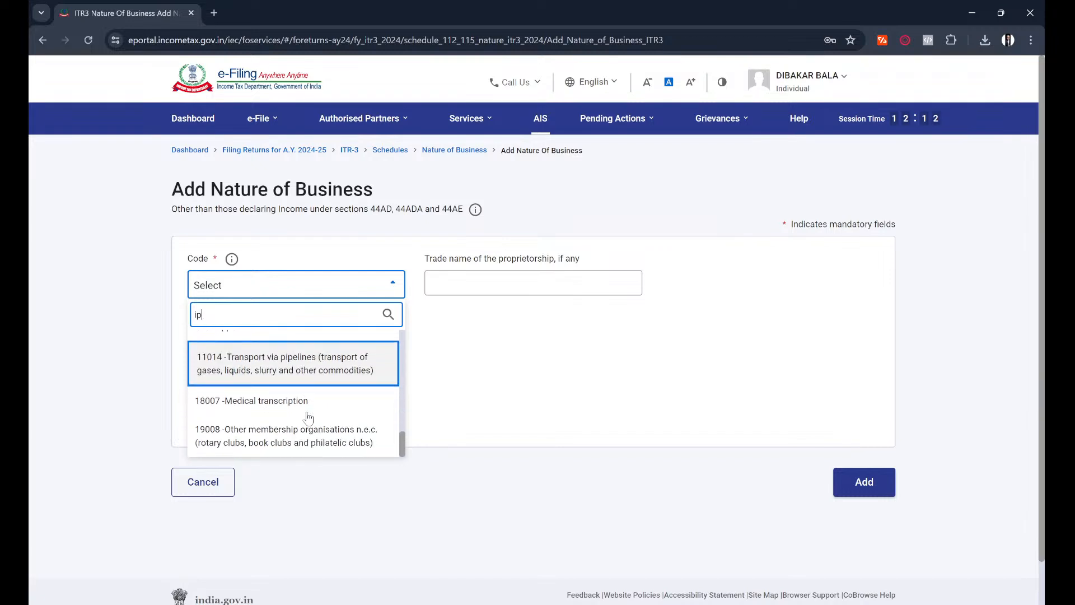
Search the business code list for "lisc" in place of "ip"
{"action": "double_click", "coordinate": [302, 312]}
{"action": "type", "text": "l"}
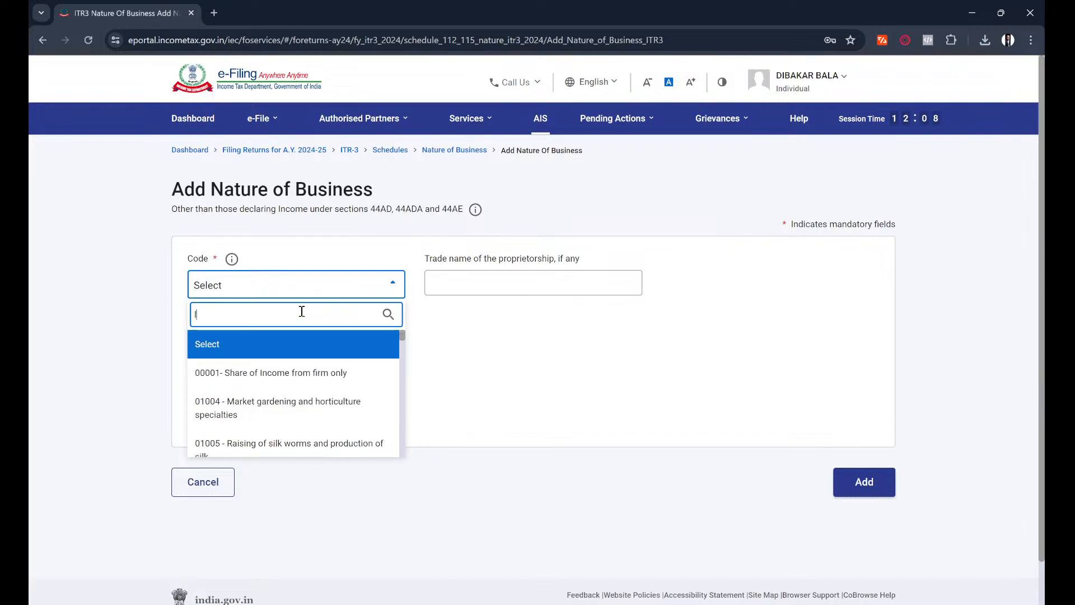
{"action": "type", "text": "isd"}
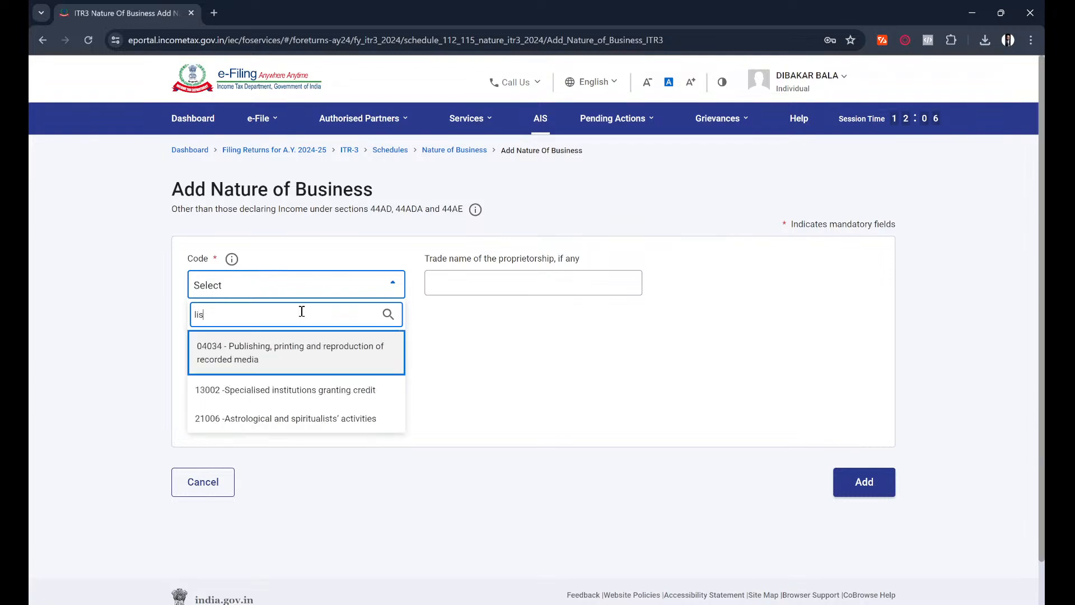
{"action": "key", "text": "BackSpace"}
{"action": "type", "text": "t"}
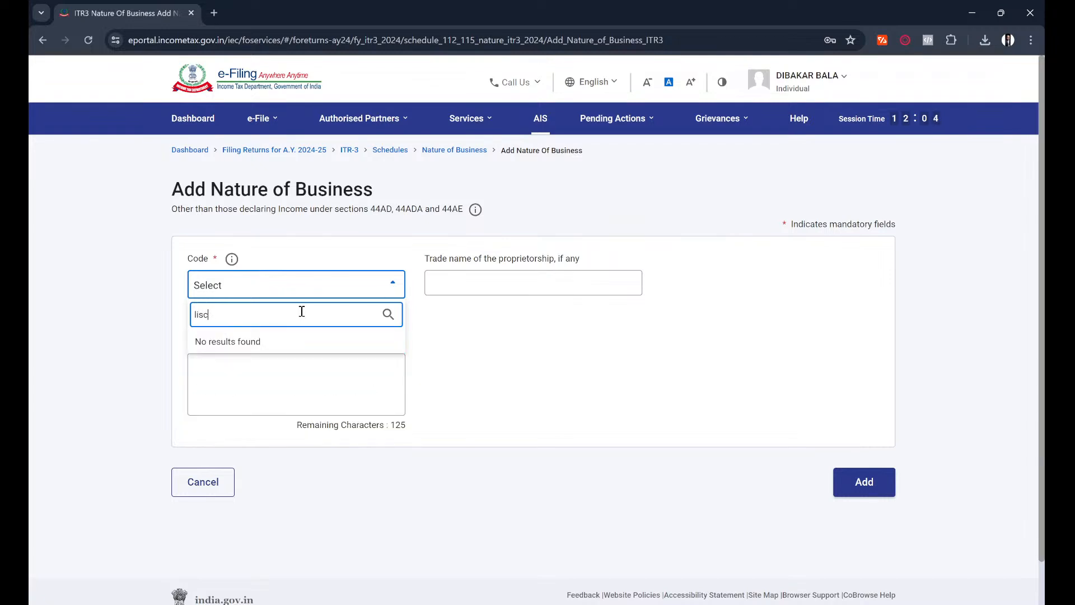
Replace the business code search with "roya" and clear it again
{"action": "key", "text": "BackSpace"}
{"action": "key", "text": "BackSpace"}
{"action": "key", "text": "BackSpace"}
{"action": "key", "text": "BackSpace"}
{"action": "type", "text": "roya"}
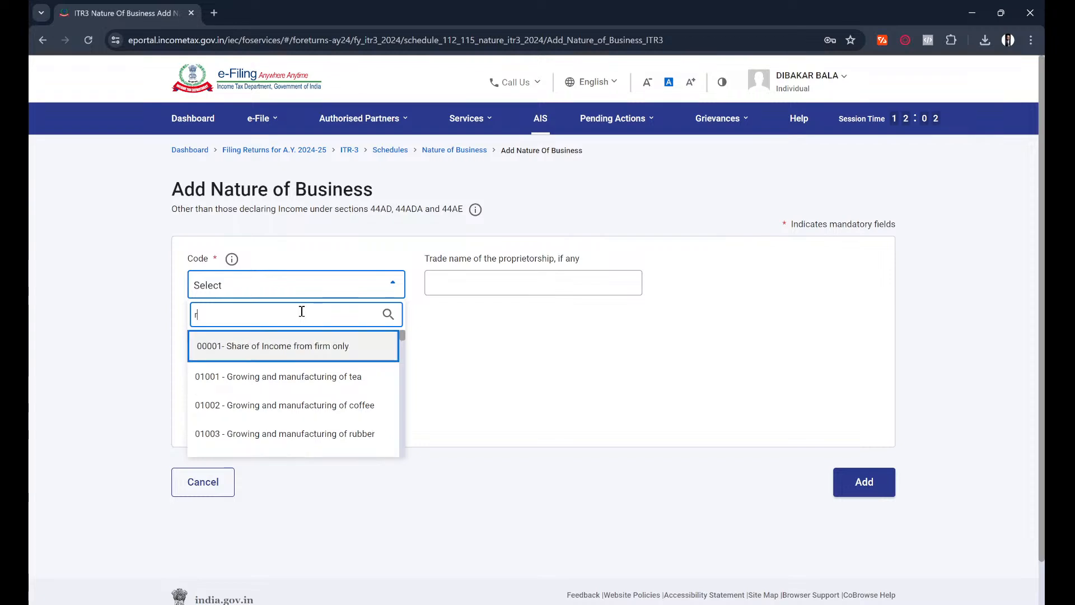
{"action": "key", "text": "BackSpace"}
{"action": "key", "text": "BackSpace"}
{"action": "key", "text": "BackSpace"}
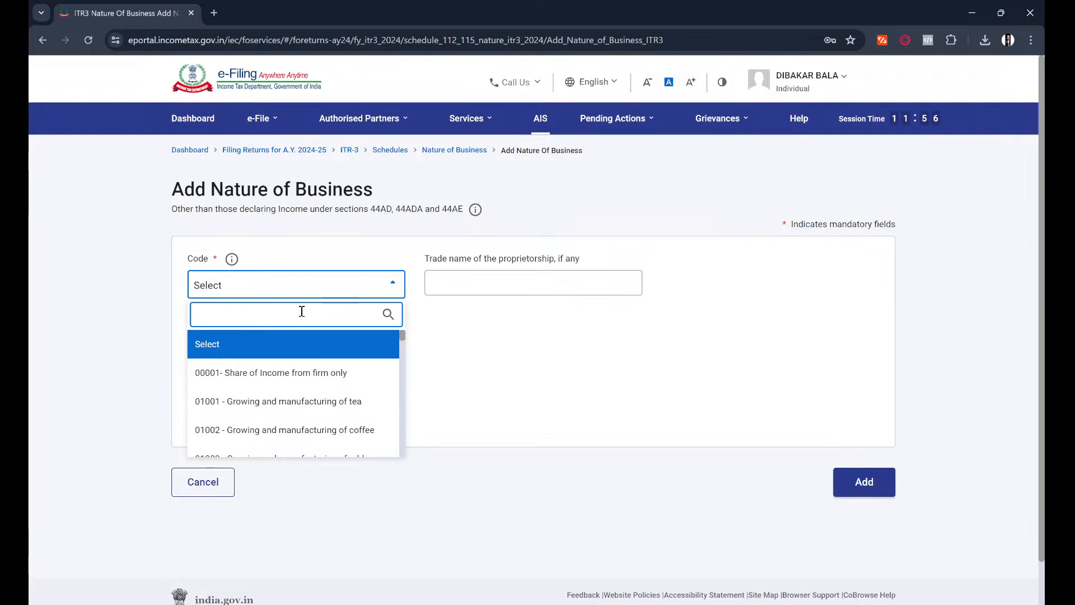
Search the business codes for "con" and "electron", and select 14004 - Database activities and distribution of electronic content
{"action": "type", "text": "con"}
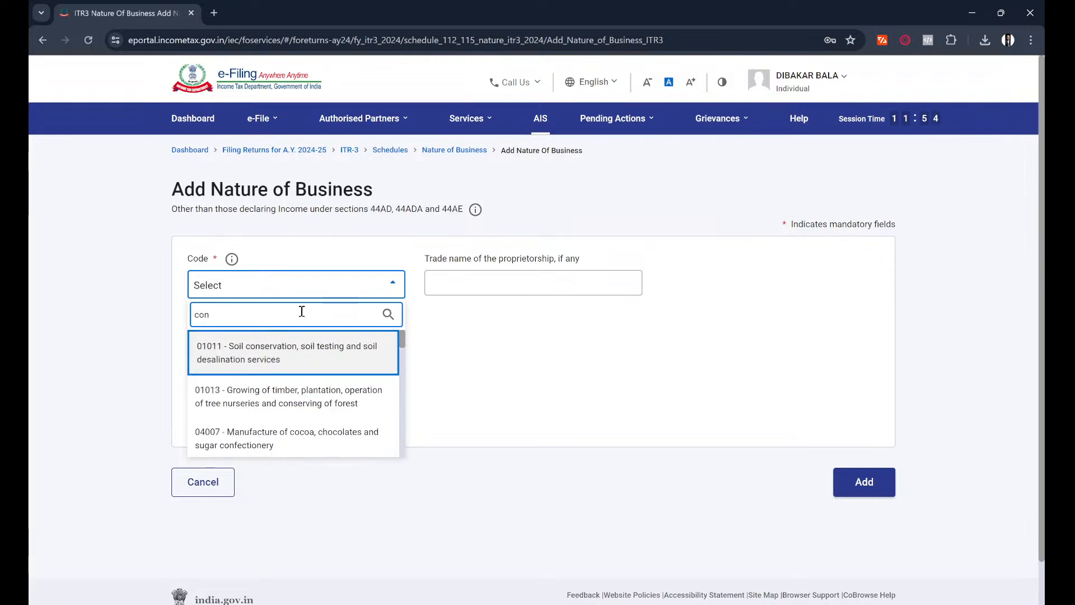
{"action": "key", "text": "BackSpace"}
{"action": "key", "text": "BackSpace"}
{"action": "key", "text": "BackSpace"}
{"action": "type", "text": "elec"}
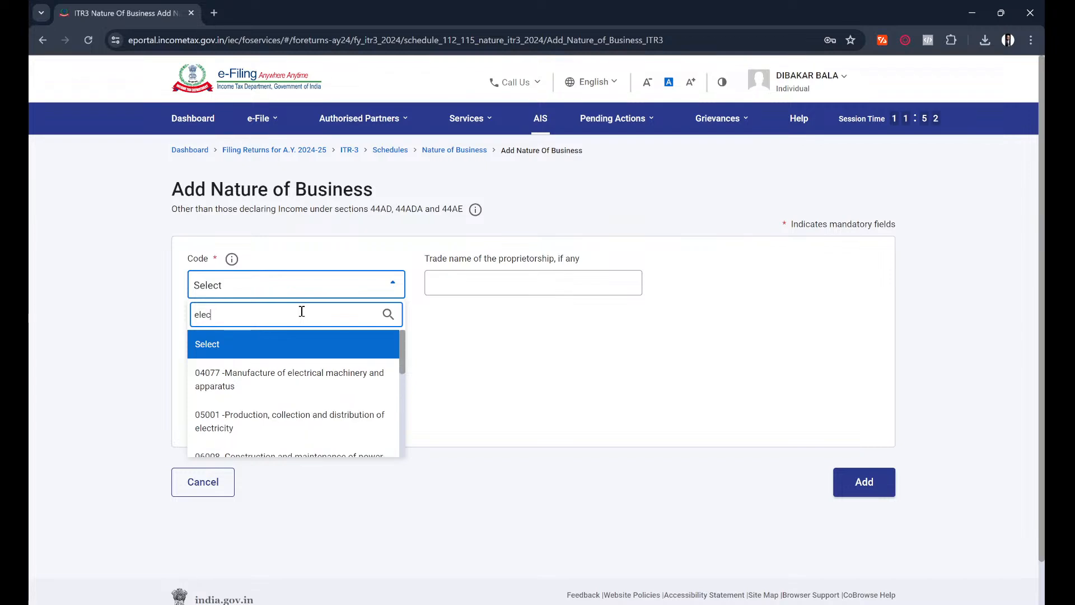
{"action": "type", "text": "tron"}
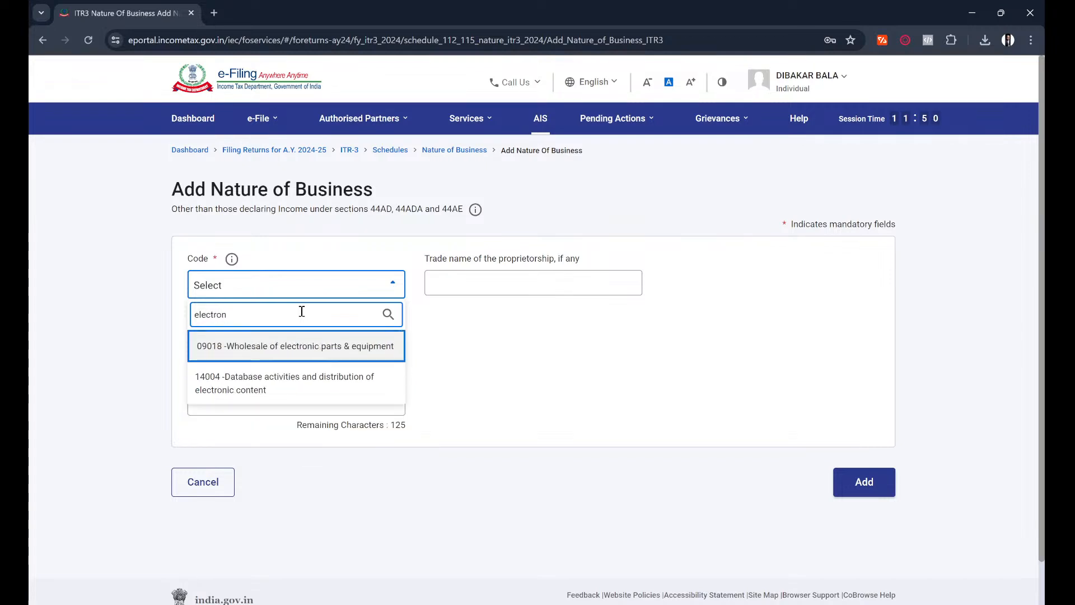
{"action": "left_click", "coordinate": [320, 385]}
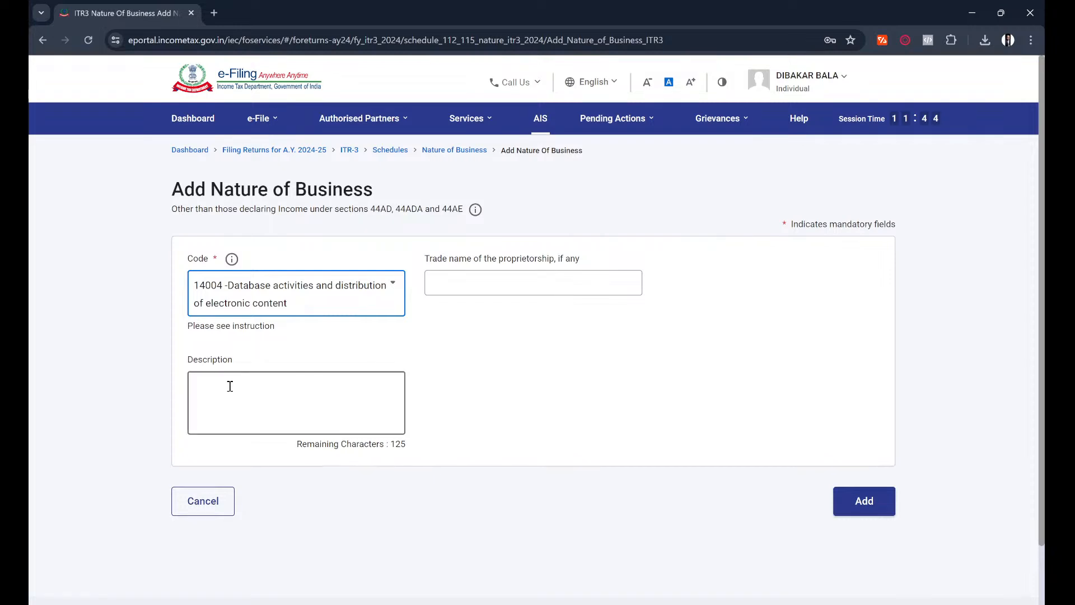
Describe the business as "A Podcast licensed out to Spotify AB in exchange for exclusivity" and add the entry
{"action": "left_click", "coordinate": [378, 390]}
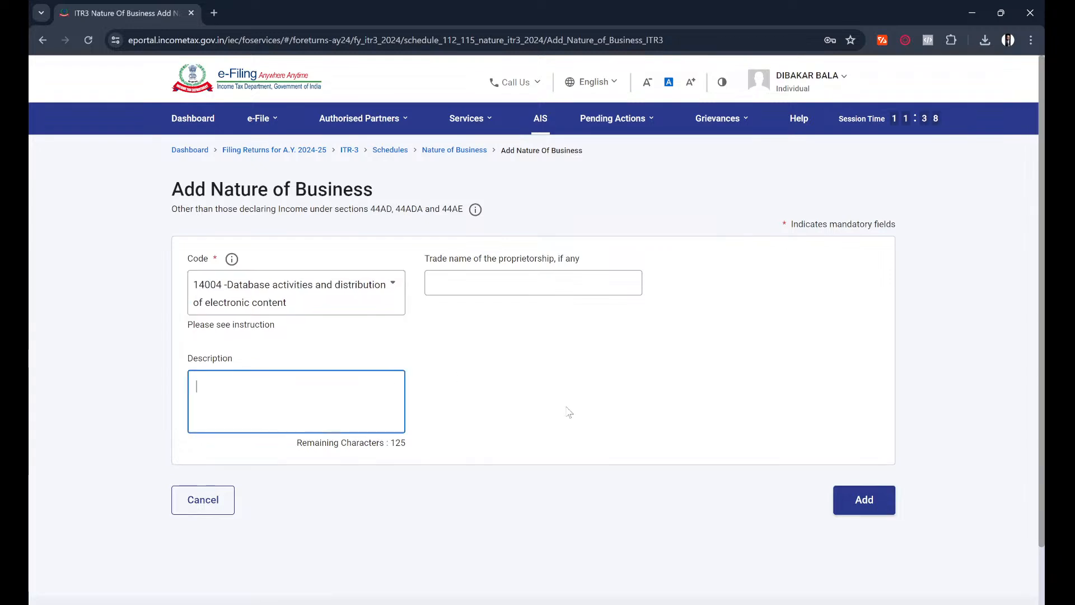
{"action": "type", "text": "G"}
{"action": "key", "text": "BackSpace"}
{"action": "key", "text": "BackSpace"}
{"action": "type", "text": "A Podcast licensed to"}
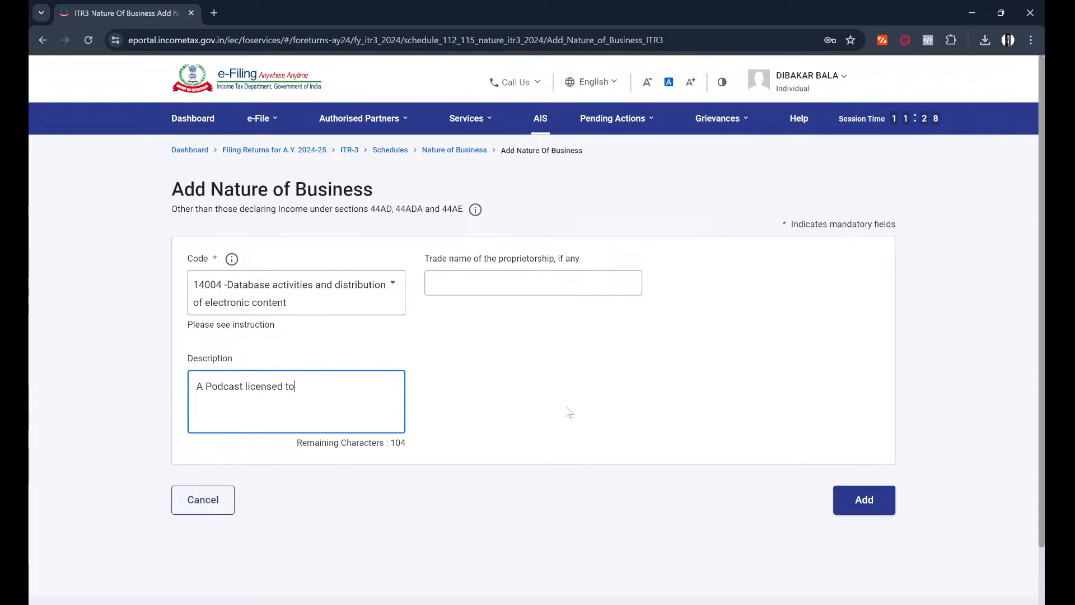
{"action": "key", "text": "BackSpace"}
{"action": "key", "text": "BackSpace"}
{"action": "type", "text": "out to "}
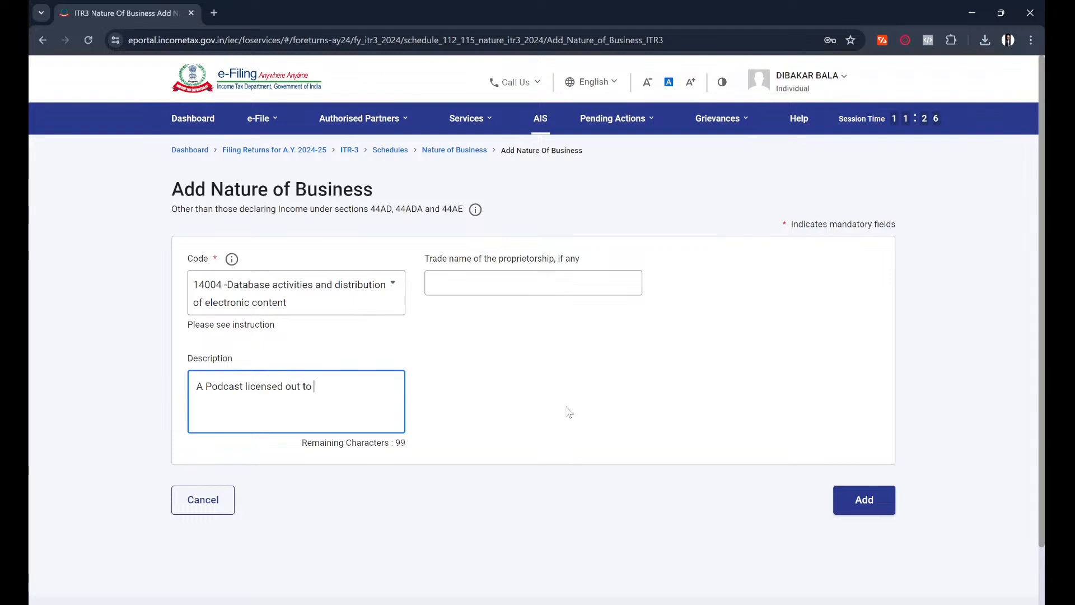
{"action": "type", "text": "Spotify Ab"}
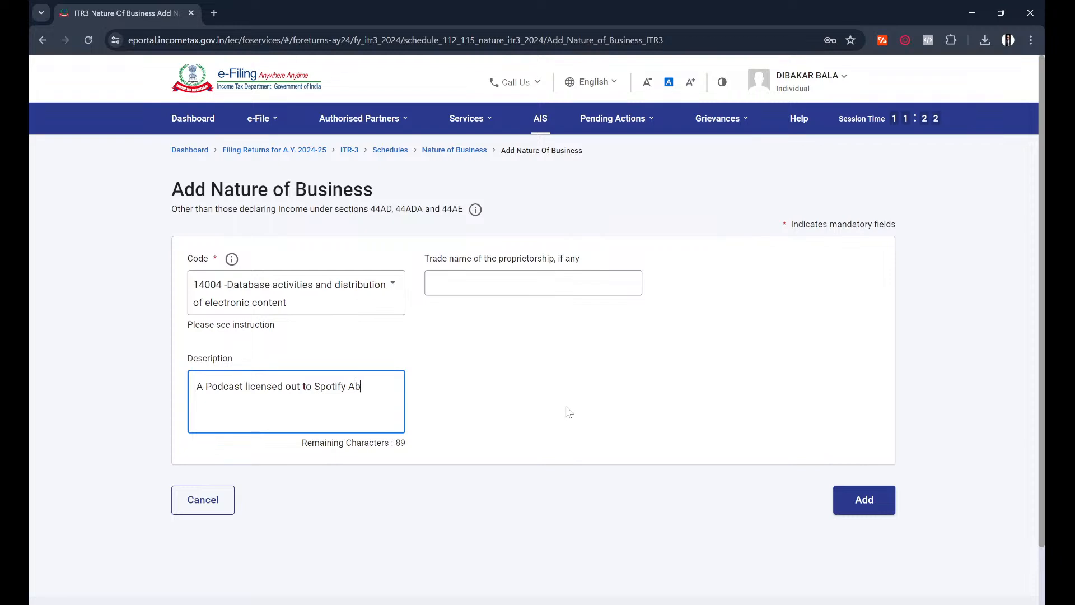
{"action": "key", "text": "BackSpace"}
{"action": "type", "text": "B"}
{"action": "key", "text": "BackSpace"}
{"action": "type", "text": "B in exchange for exclusivity"}
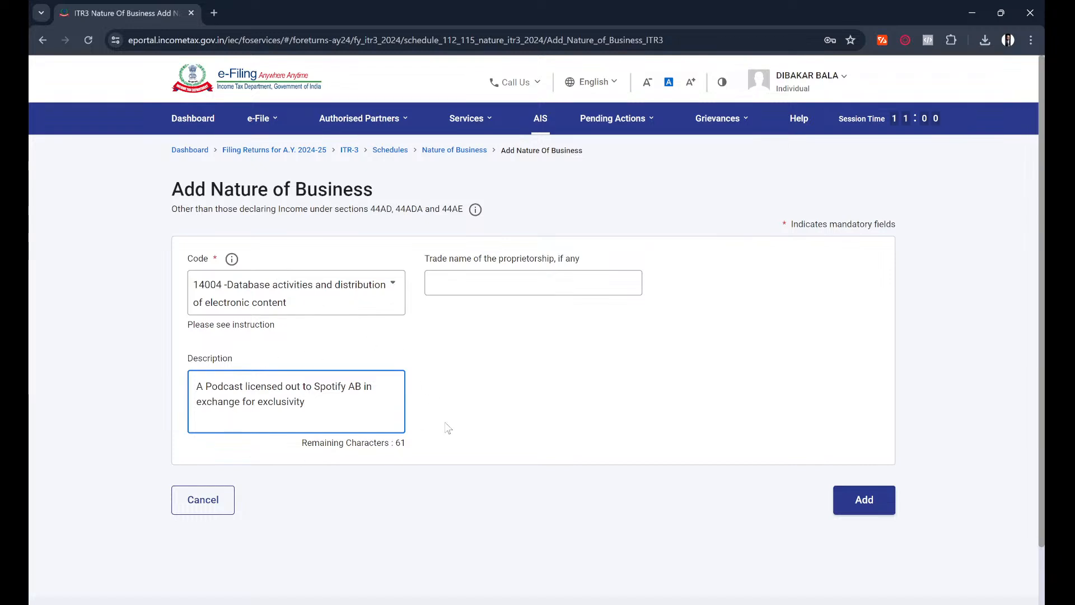
{"action": "left_click", "coordinate": [862, 498]}
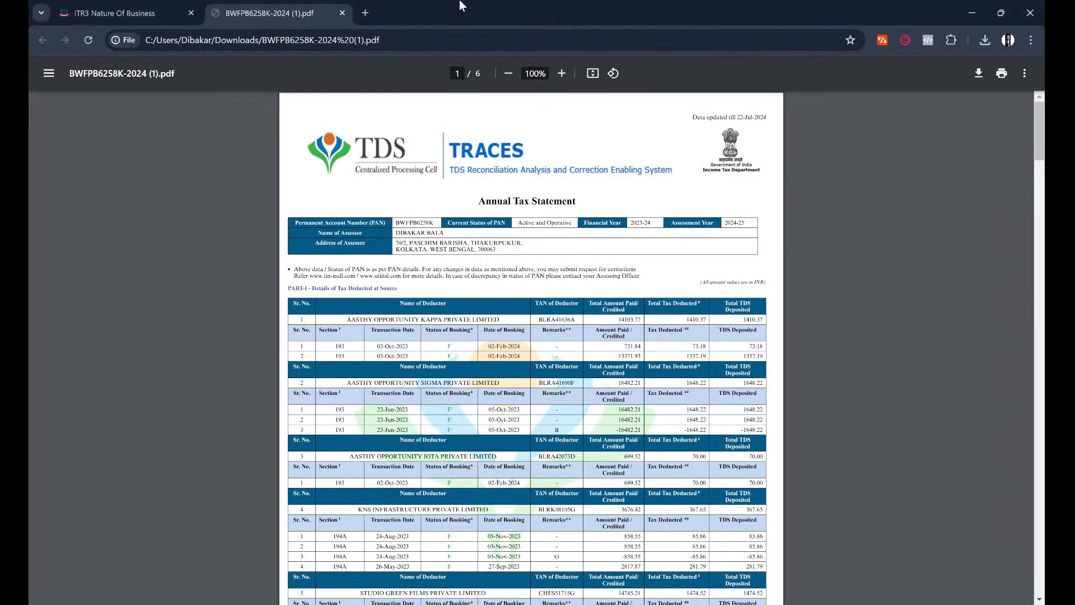
Close the Annual Tax Statement PDF and switch away from the browser window
{"action": "left_click", "coordinate": [342, 13]}
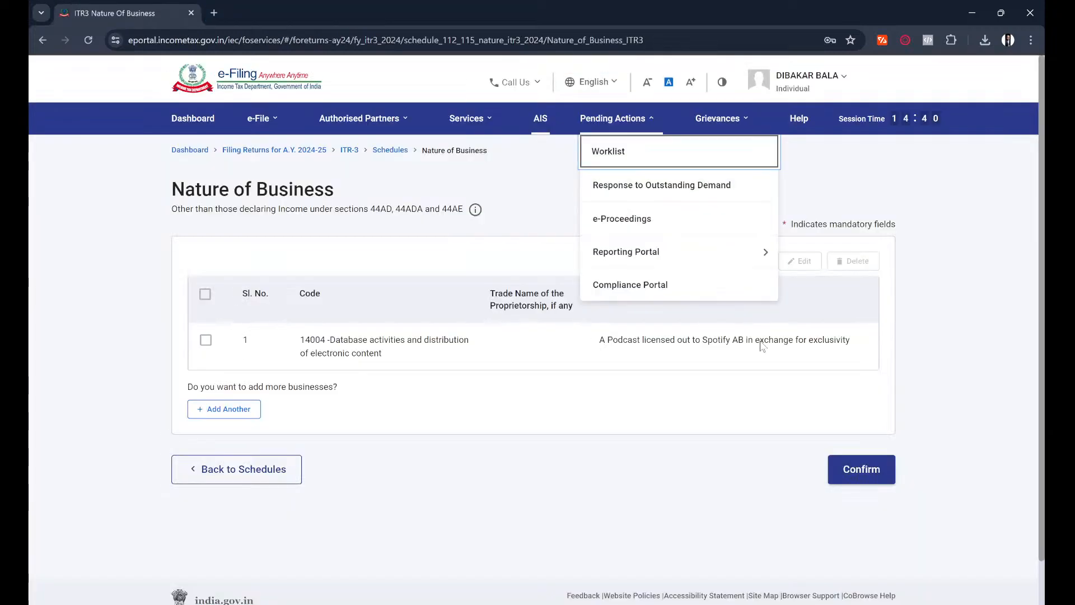
{"action": "key", "text": "alt+Tab"}
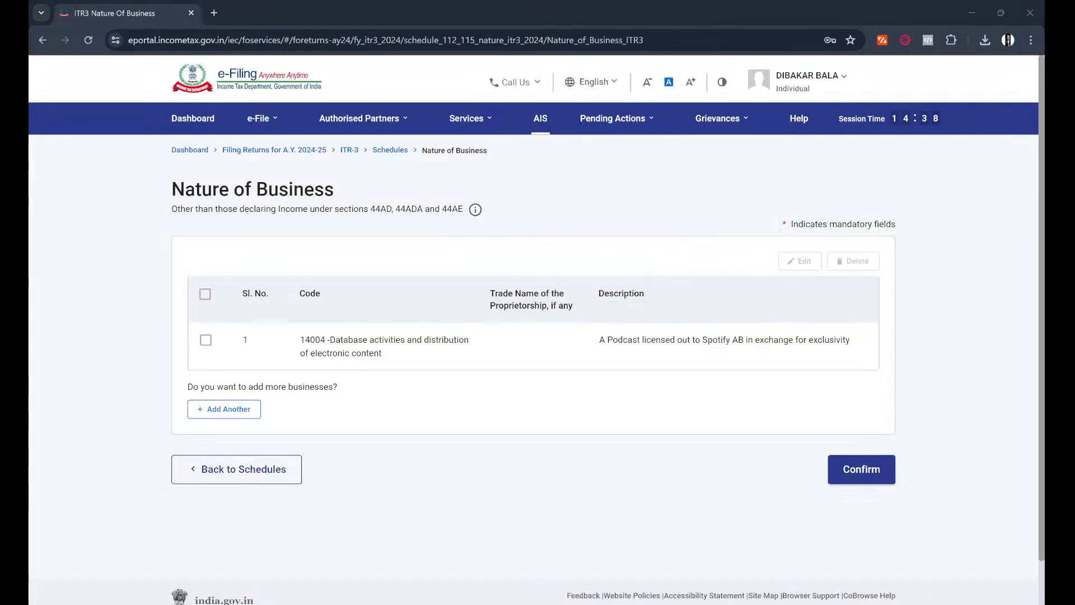
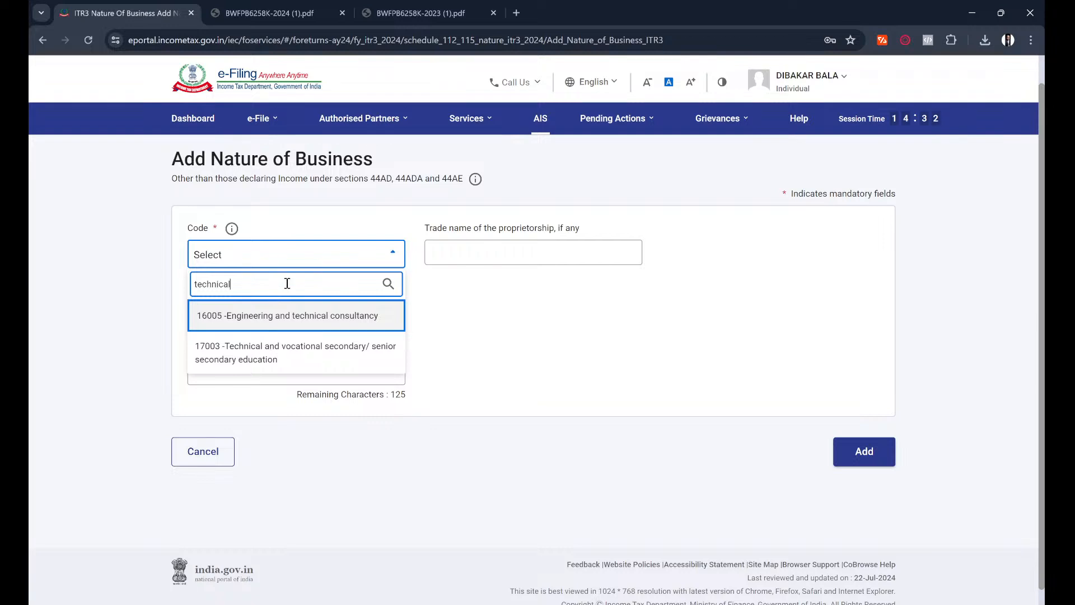
Search the business codes for another entry using "professional", "profession" and "contra"
{"action": "double_click", "coordinate": [287, 284]}
{"action": "type", "text": "professional"}
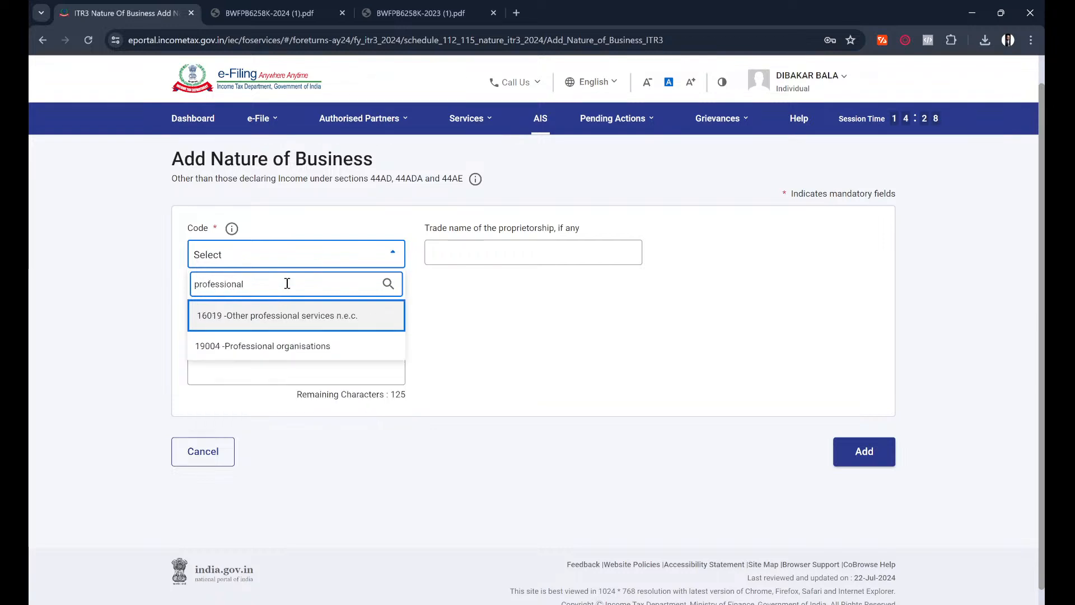
{"action": "key", "text": "BackSpace"}
{"action": "key", "text": "BackSpace"}
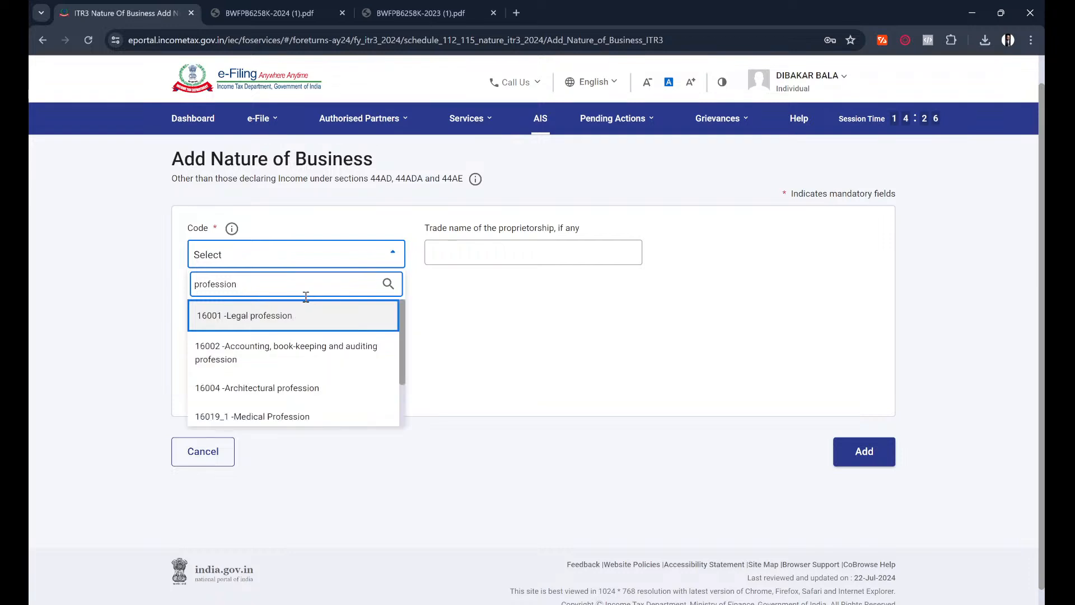
{"action": "scroll", "coordinate": [348, 391], "scroll_direction": "down", "scroll_amount": 2}
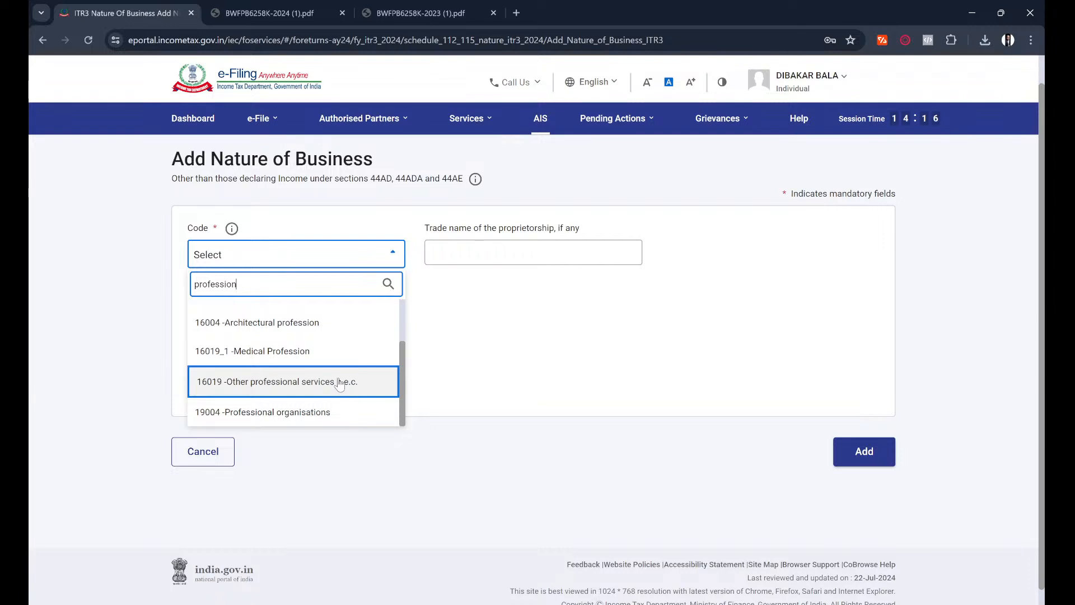
{"action": "key", "text": "ctrl+a"}
{"action": "type", "text": "contra"}
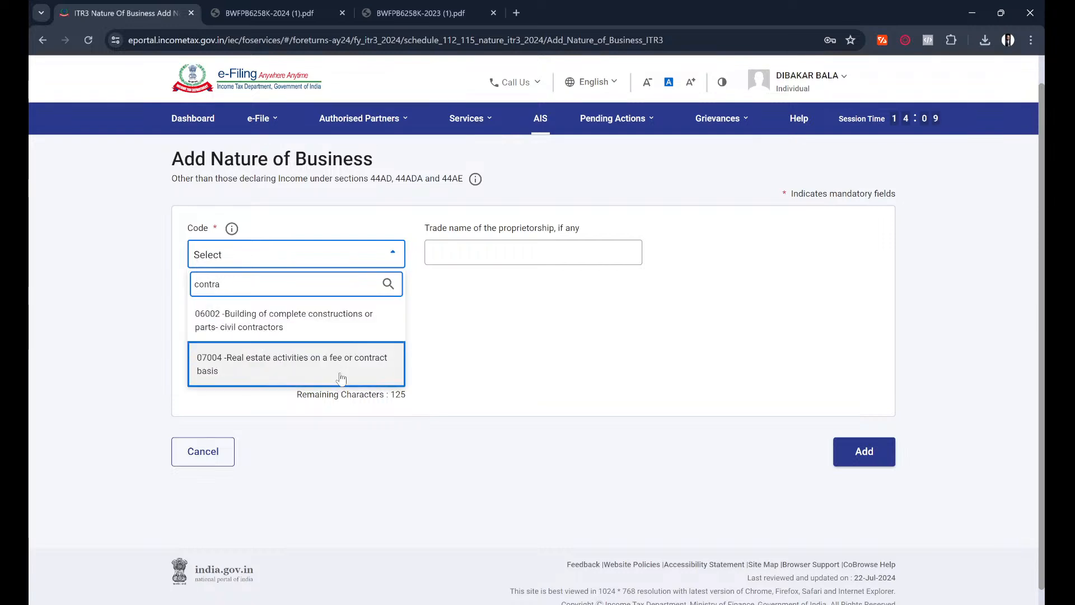
Search the business codes for "service" and select 14005 - Other IT enabled services
{"action": "key", "text": "ctrl+a"}
{"action": "type", "text": "servi"}
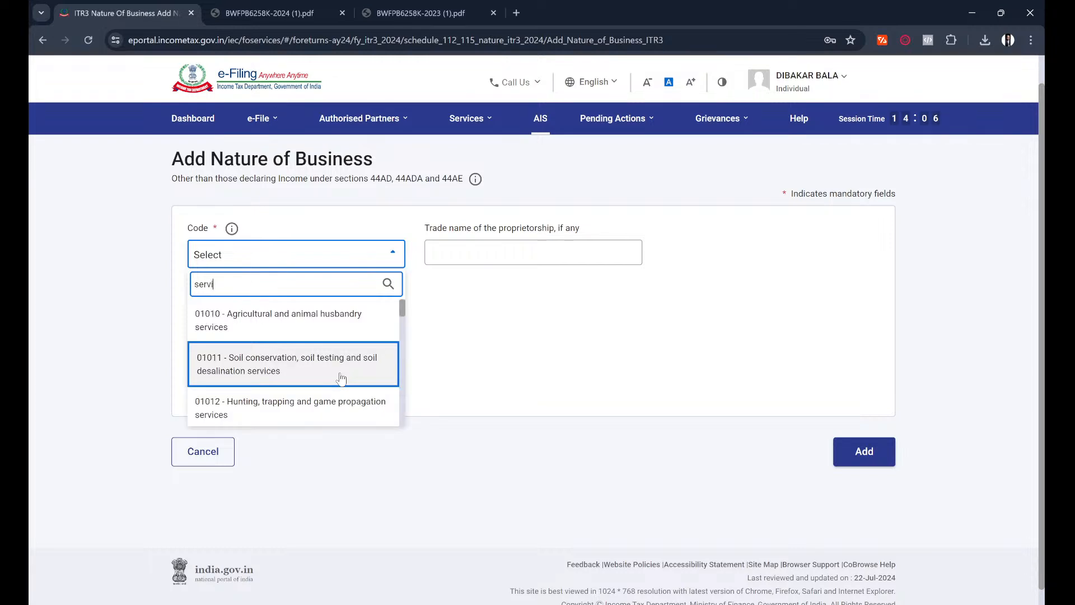
{"action": "type", "text": "ce"}
{"action": "scroll", "coordinate": [362, 386], "scroll_direction": "down", "scroll_amount": 2}
{"action": "scroll", "coordinate": [364, 388], "scroll_direction": "down", "scroll_amount": 3}
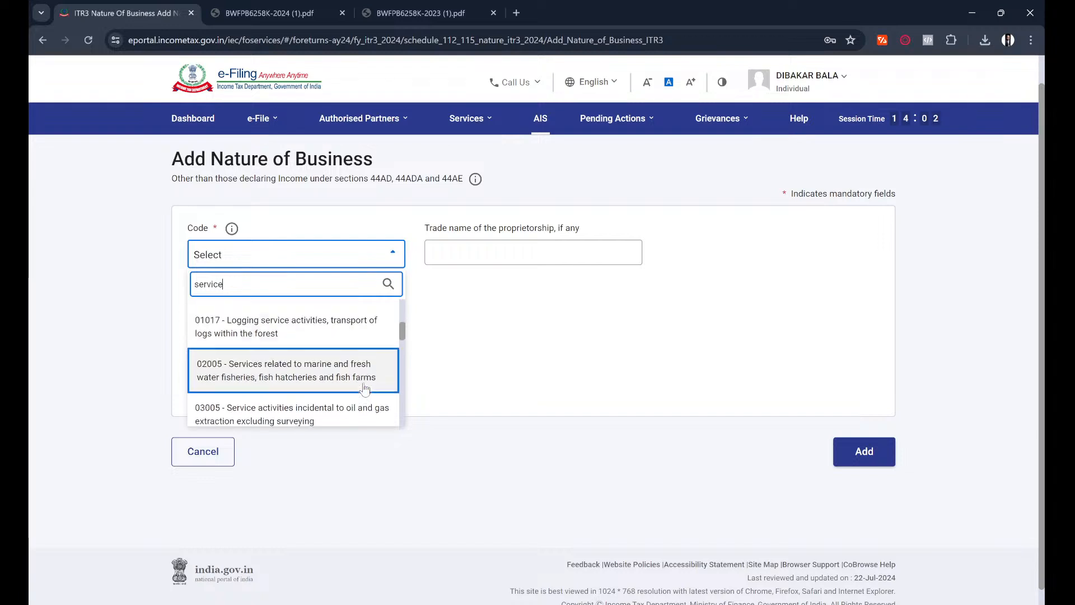
{"action": "scroll", "coordinate": [365, 388], "scroll_direction": "down", "scroll_amount": 1}
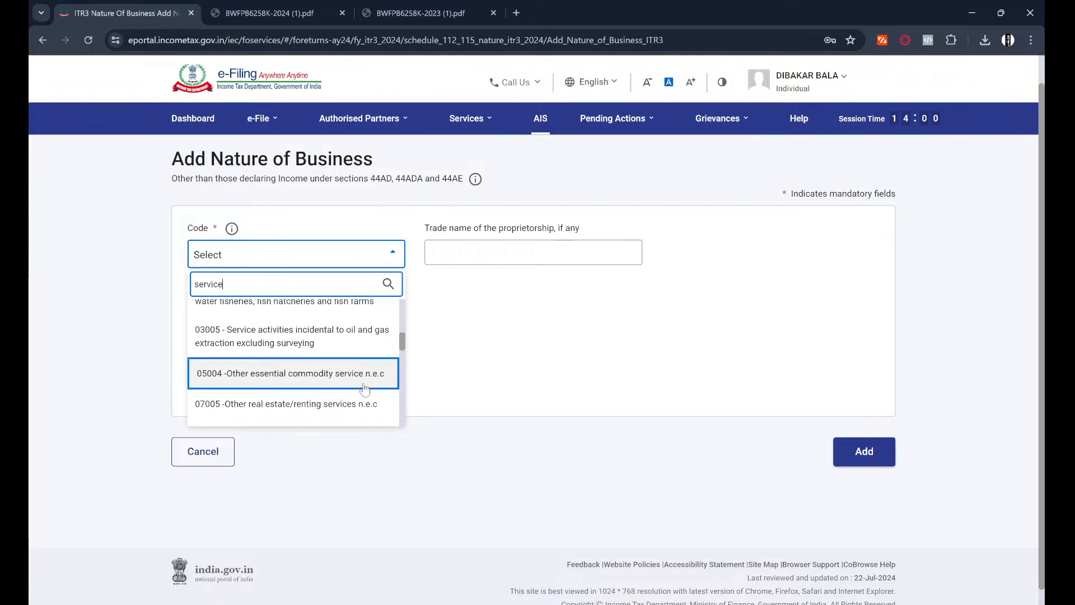
{"action": "scroll", "coordinate": [365, 389], "scroll_direction": "down", "scroll_amount": 1}
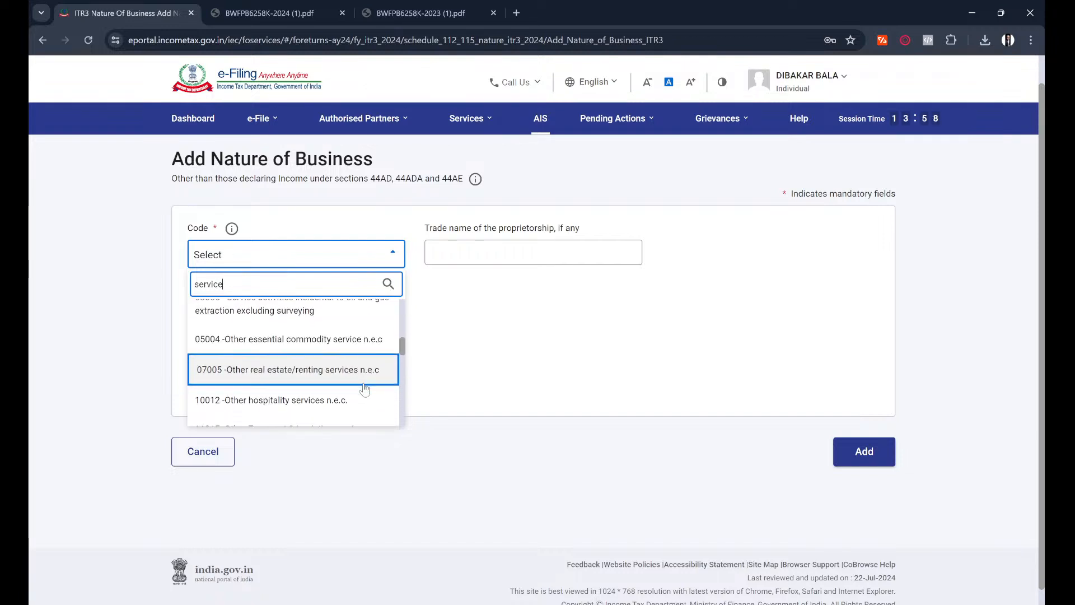
{"action": "scroll", "coordinate": [365, 388], "scroll_direction": "down", "scroll_amount": 3}
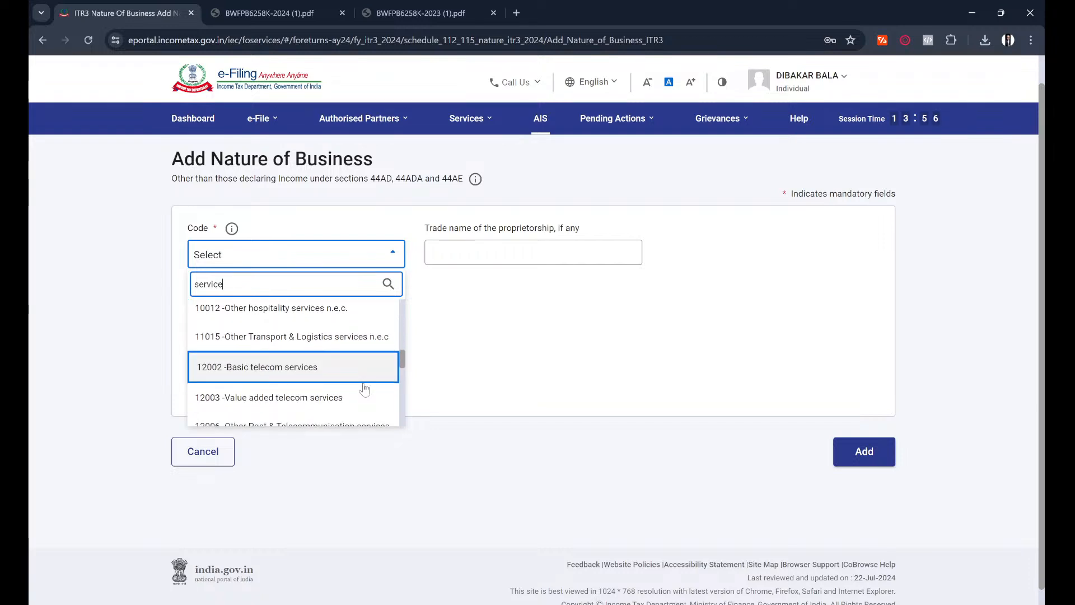
{"action": "scroll", "coordinate": [365, 389], "scroll_direction": "down", "scroll_amount": 1}
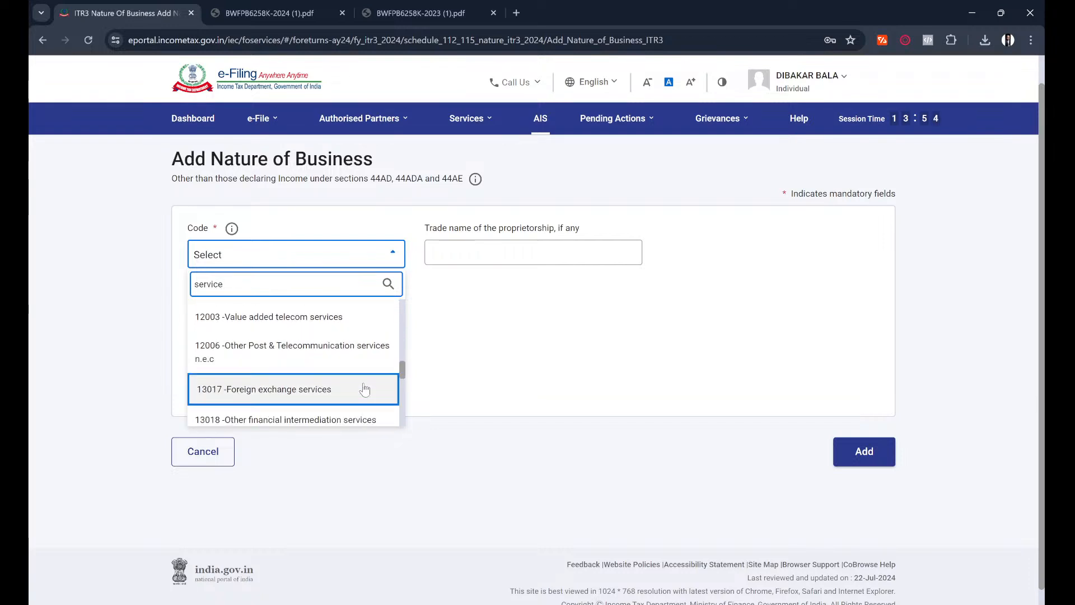
{"action": "scroll", "coordinate": [364, 388], "scroll_direction": "down", "scroll_amount": 1}
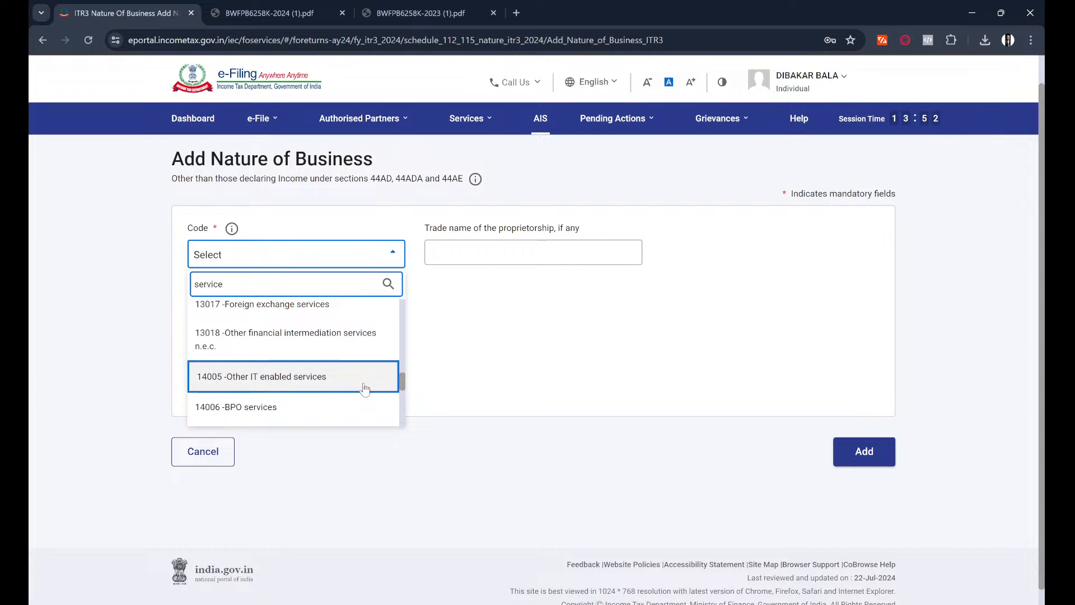
{"action": "scroll", "coordinate": [350, 409], "scroll_direction": "down", "scroll_amount": 2}
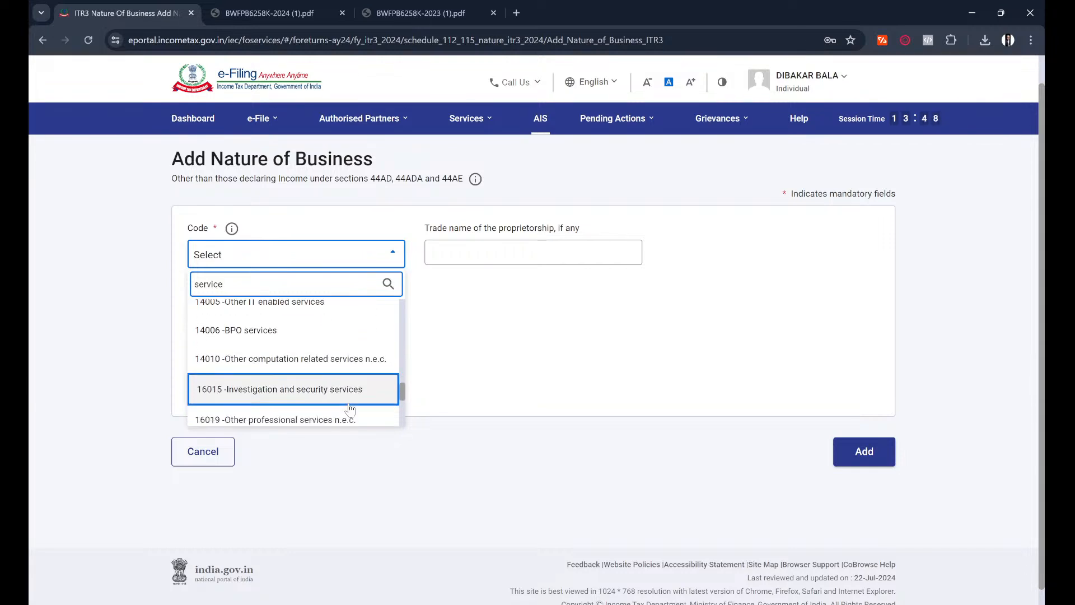
{"action": "scroll", "coordinate": [350, 410], "scroll_direction": "down", "scroll_amount": 1}
{"action": "scroll", "coordinate": [349, 410], "scroll_direction": "down", "scroll_amount": 1}
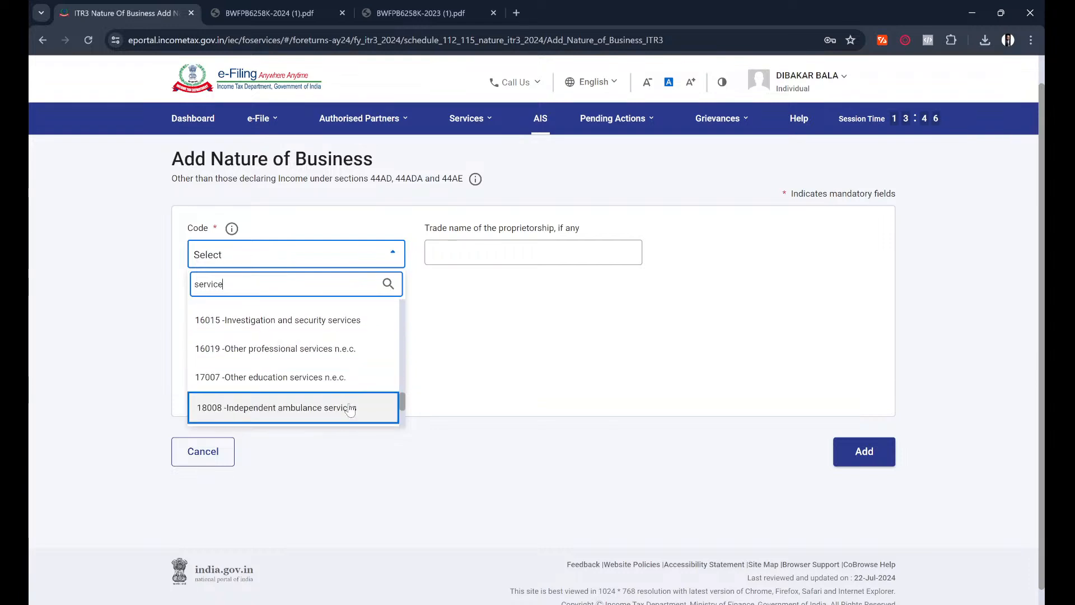
{"action": "scroll", "coordinate": [349, 410], "scroll_direction": "down", "scroll_amount": 1}
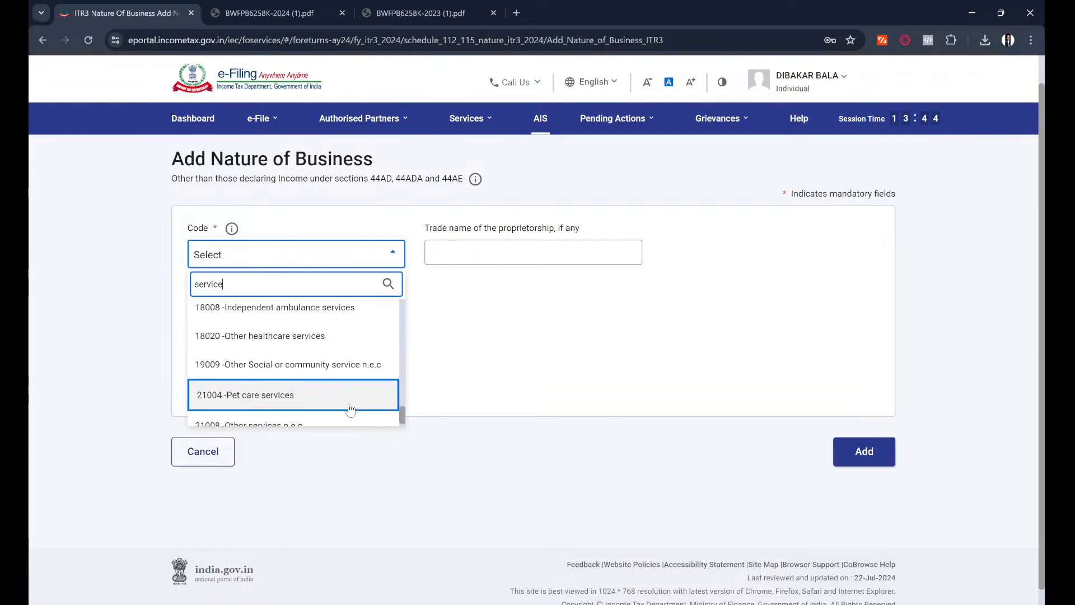
{"action": "scroll", "coordinate": [350, 410], "scroll_direction": "up", "scroll_amount": 2}
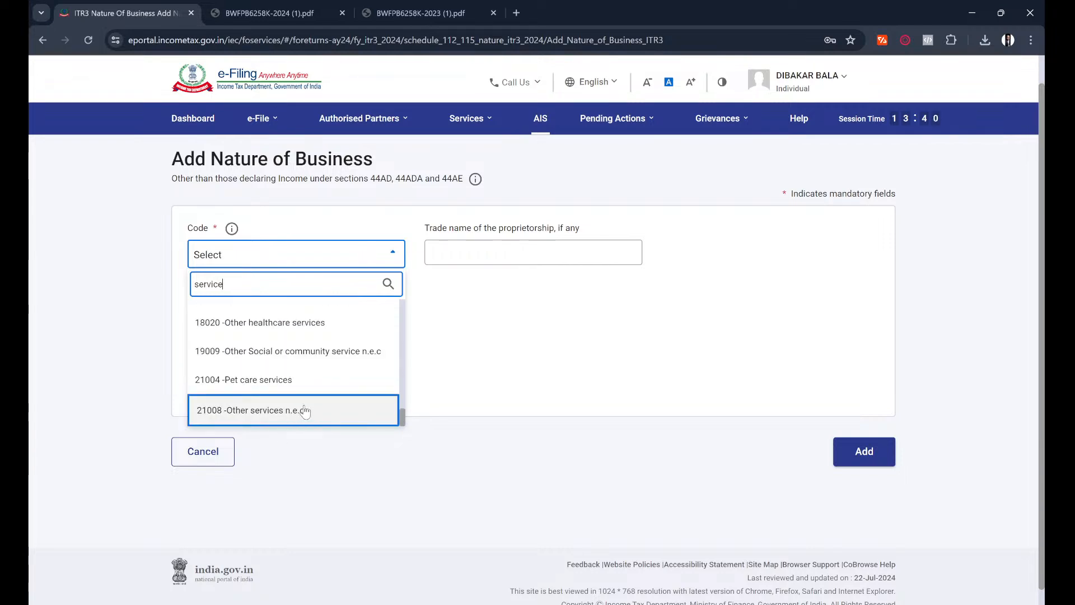
{"action": "scroll", "coordinate": [305, 412], "scroll_direction": "up", "scroll_amount": 2}
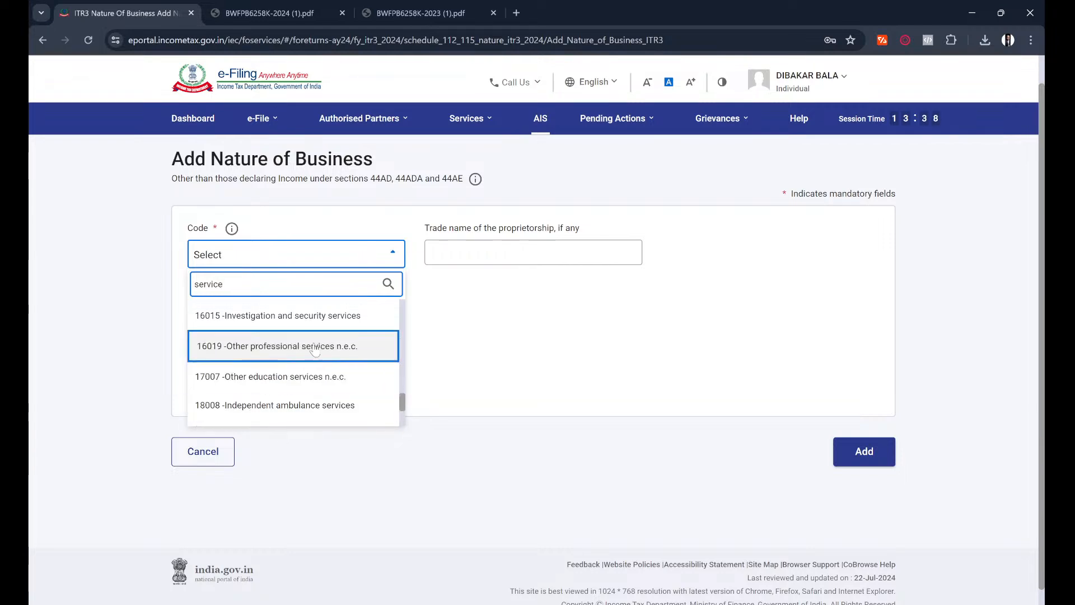
{"action": "scroll", "coordinate": [331, 338], "scroll_direction": "up", "scroll_amount": 2}
{"action": "scroll", "coordinate": [332, 339], "scroll_direction": "up", "scroll_amount": 1}
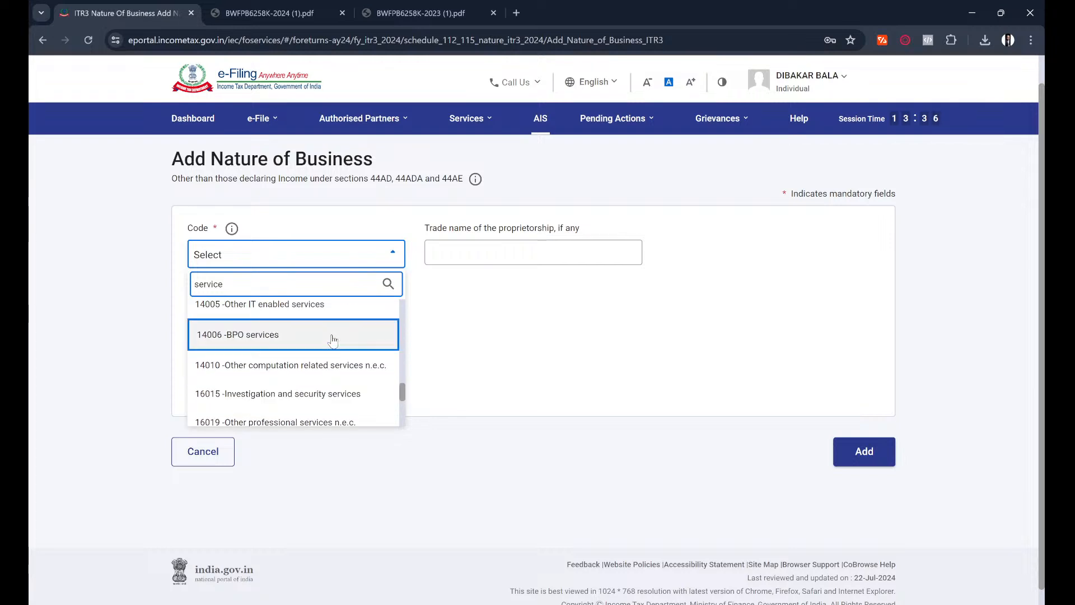
{"action": "scroll", "coordinate": [323, 311], "scroll_direction": "up", "scroll_amount": 4}
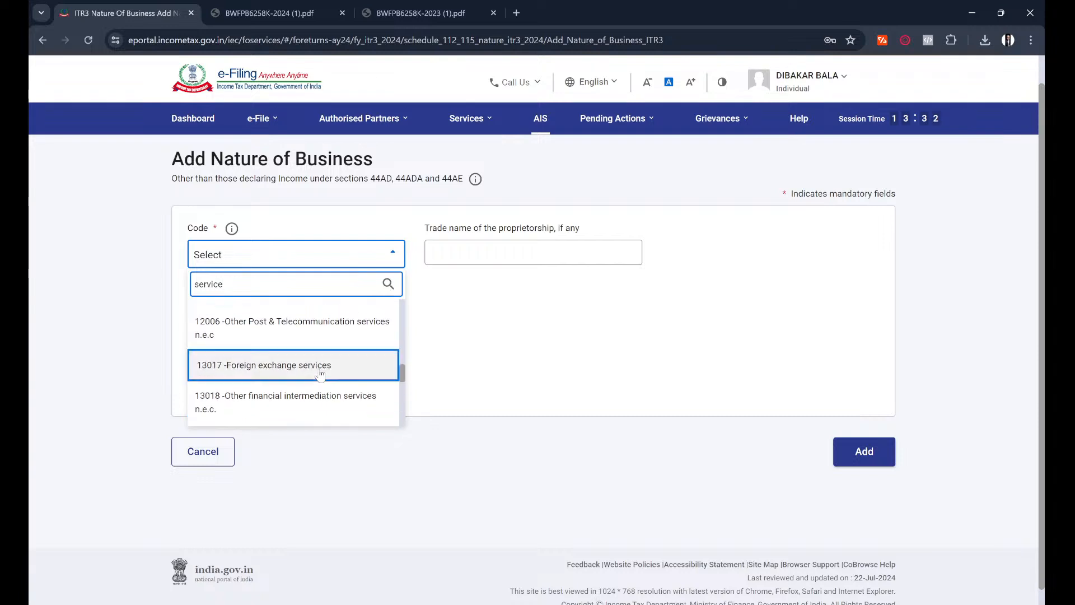
{"action": "scroll", "coordinate": [320, 374], "scroll_direction": "down", "scroll_amount": 4}
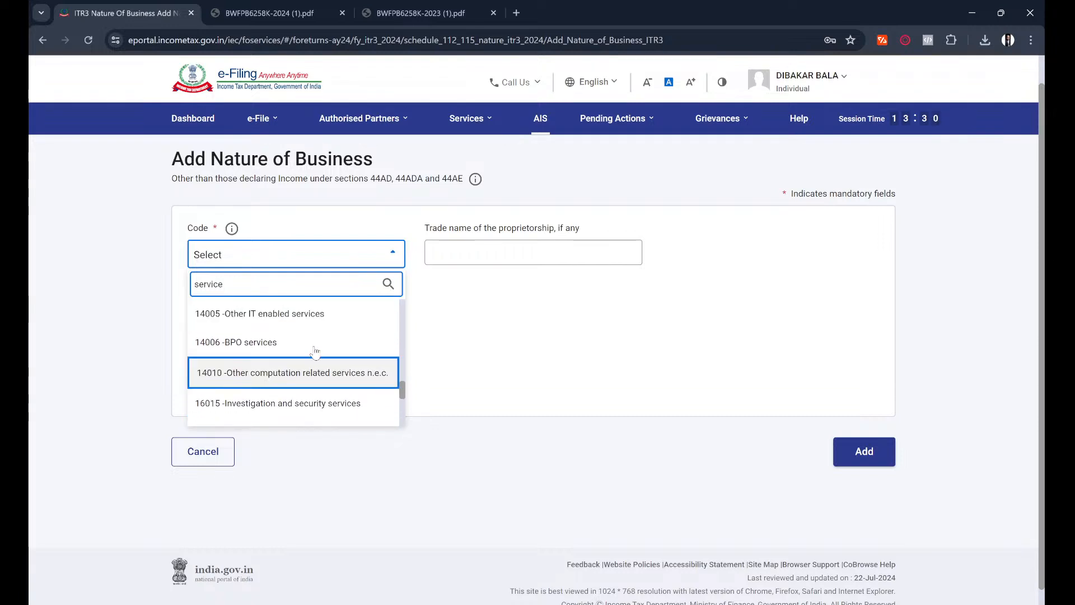
{"action": "left_click", "coordinate": [318, 322]}
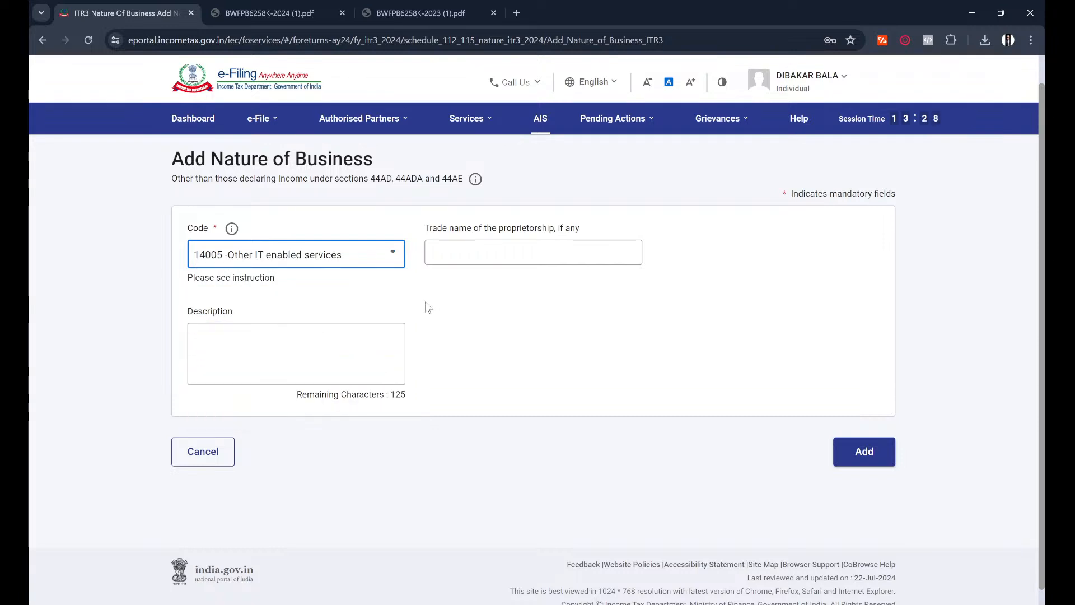
Describe the business as "Content Creation on Contractual Basis for 3rd Party Companies"
{"action": "left_click", "coordinate": [338, 349]}
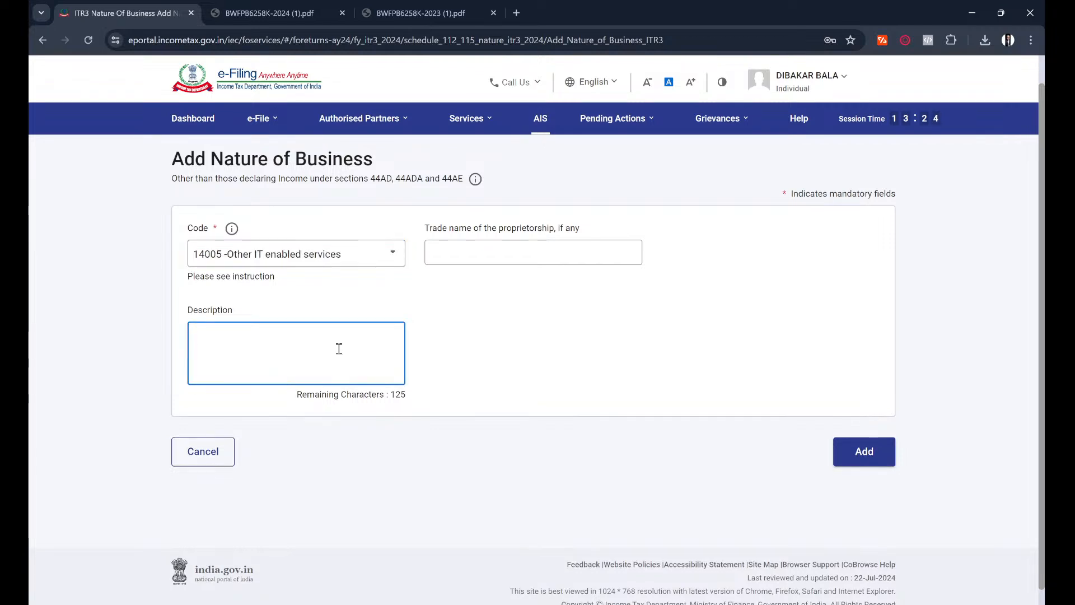
{"action": "type", "text": "Content Creation "}
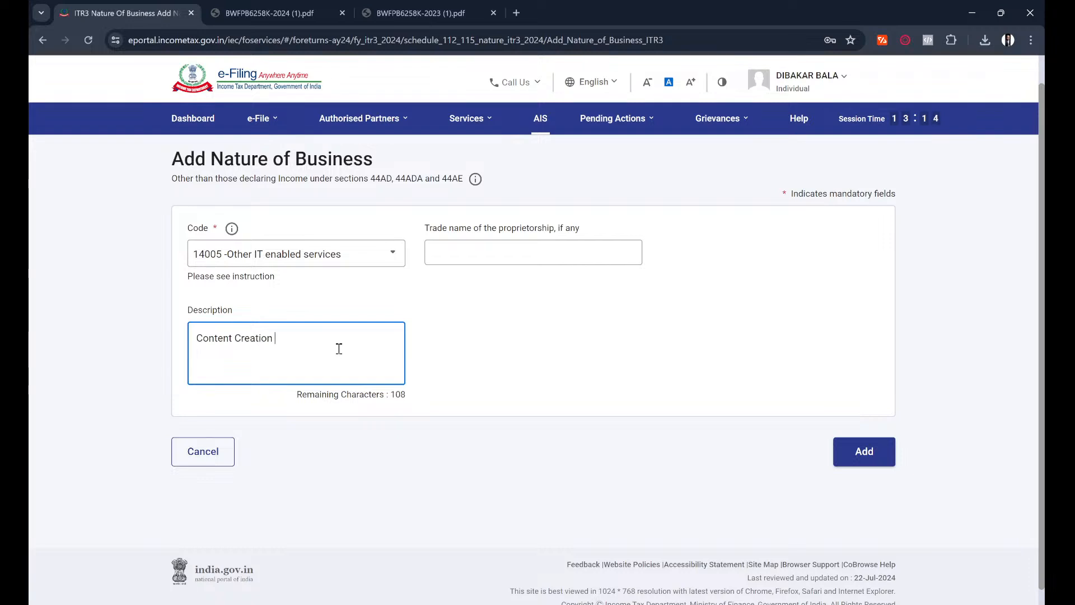
{"action": "type", "text": "on Contractual B"}
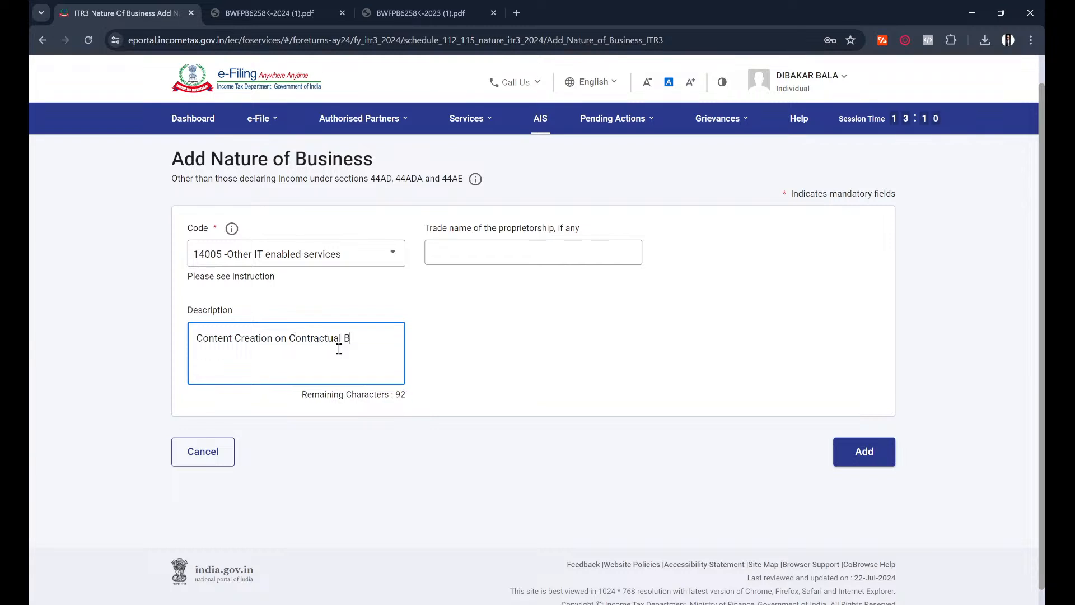
{"action": "type", "text": "asis for 3rd Party Companies"}
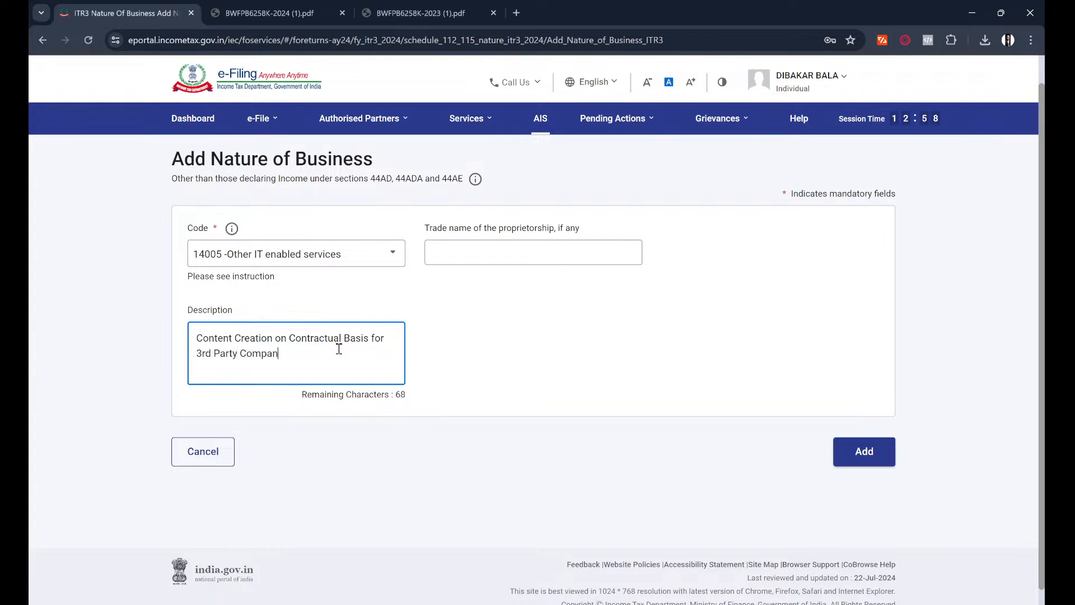
{"action": "left_click", "coordinate": [325, 338]}
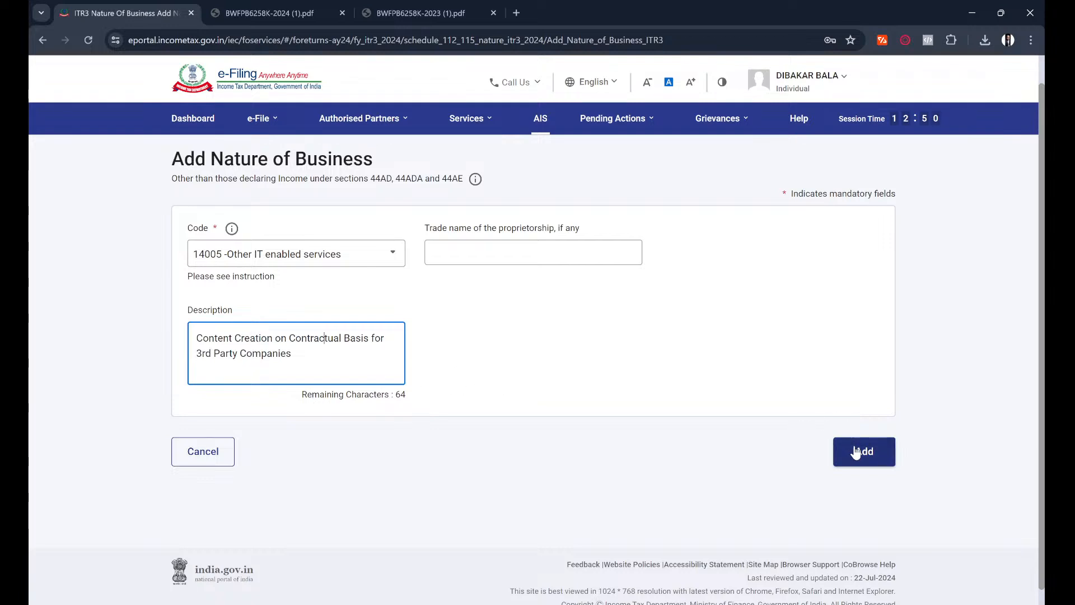
Add the second business entry and confirm the Nature of Business schedule
{"action": "left_click", "coordinate": [878, 462]}
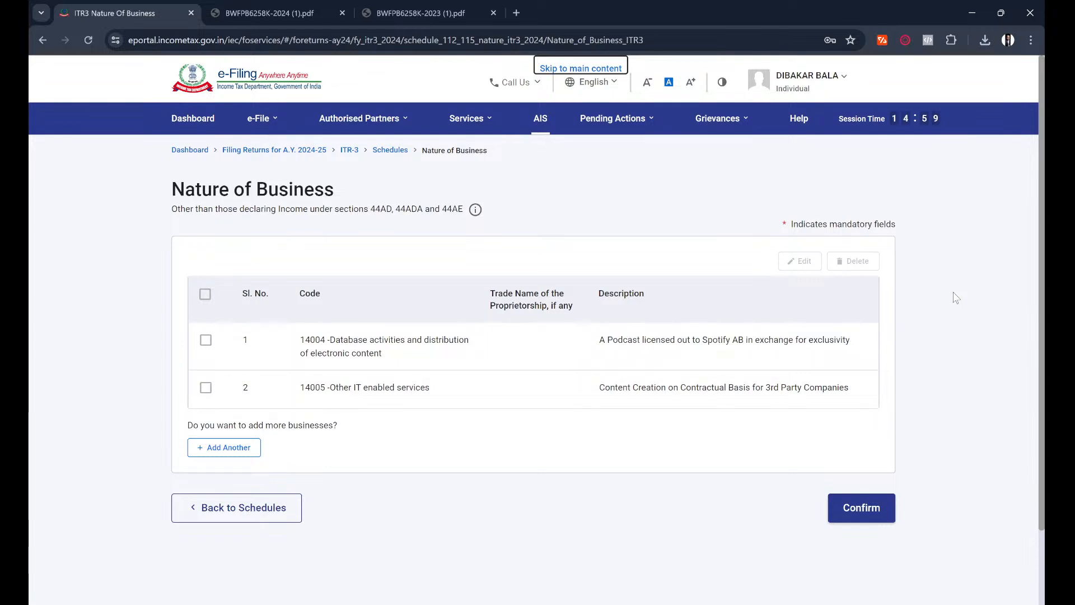
{"action": "left_click", "coordinate": [862, 509]}
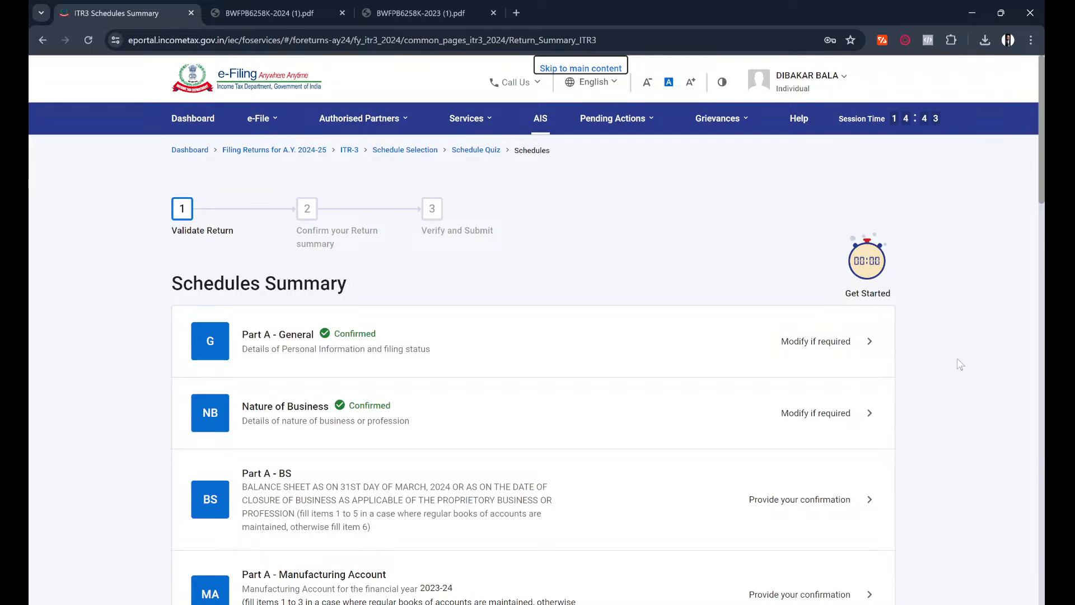
{"action": "left_click", "coordinate": [856, 604]}
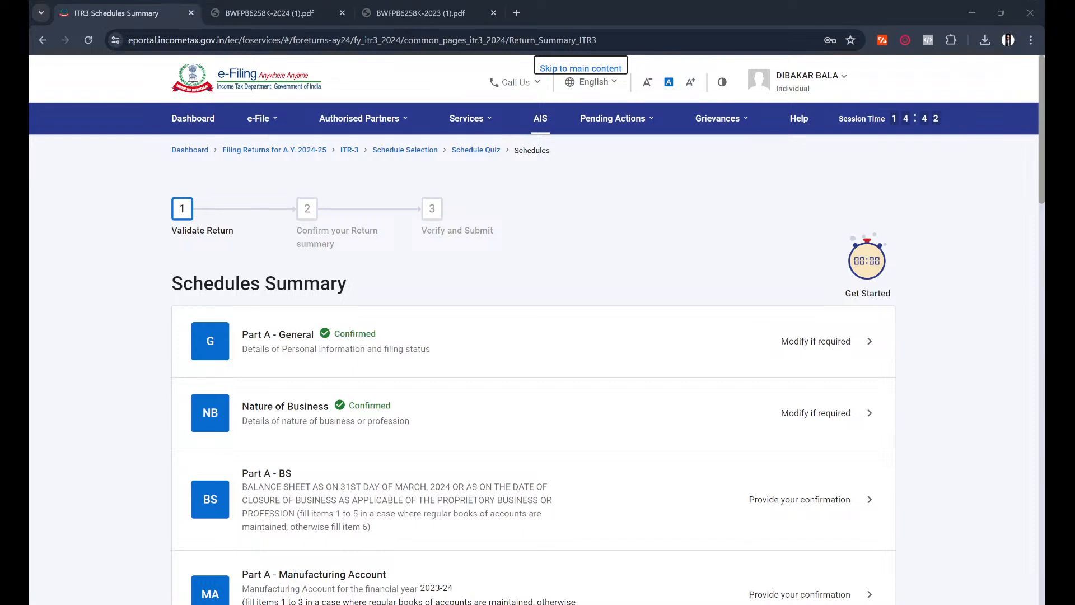
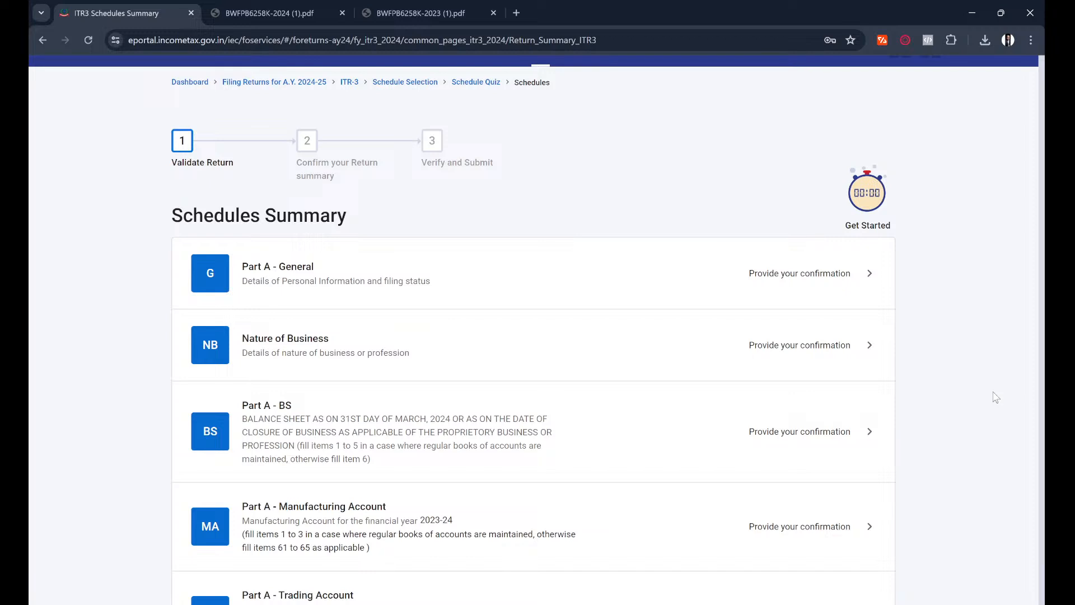
Open the Part A - Manufacturing Account schedule from the Schedules Summary
{"action": "scroll", "coordinate": [995, 397], "scroll_direction": "up", "scroll_amount": 2}
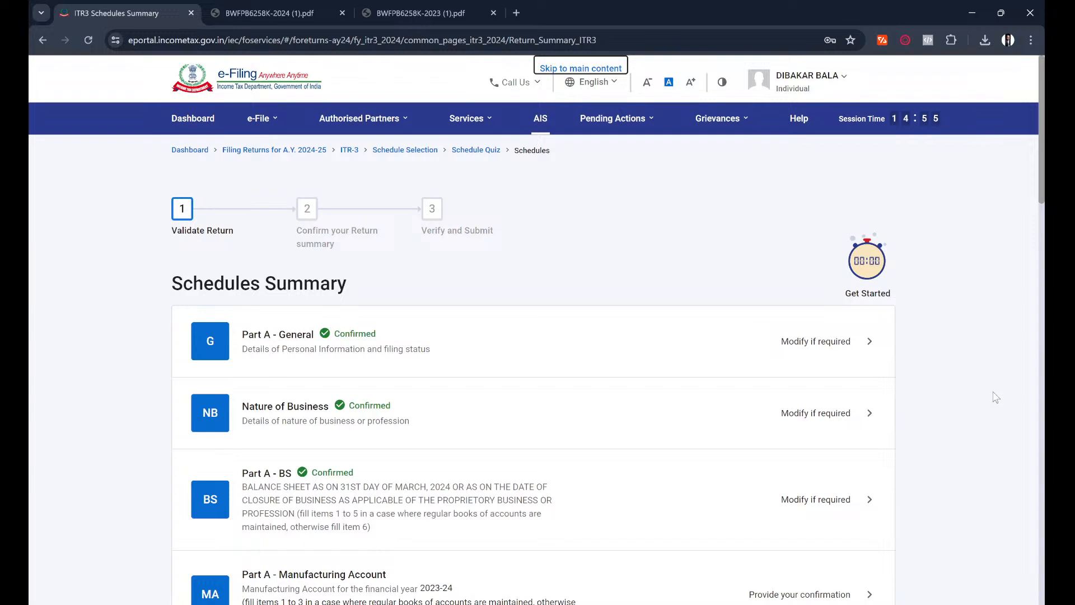
{"action": "scroll", "coordinate": [996, 397], "scroll_direction": "down", "scroll_amount": 3}
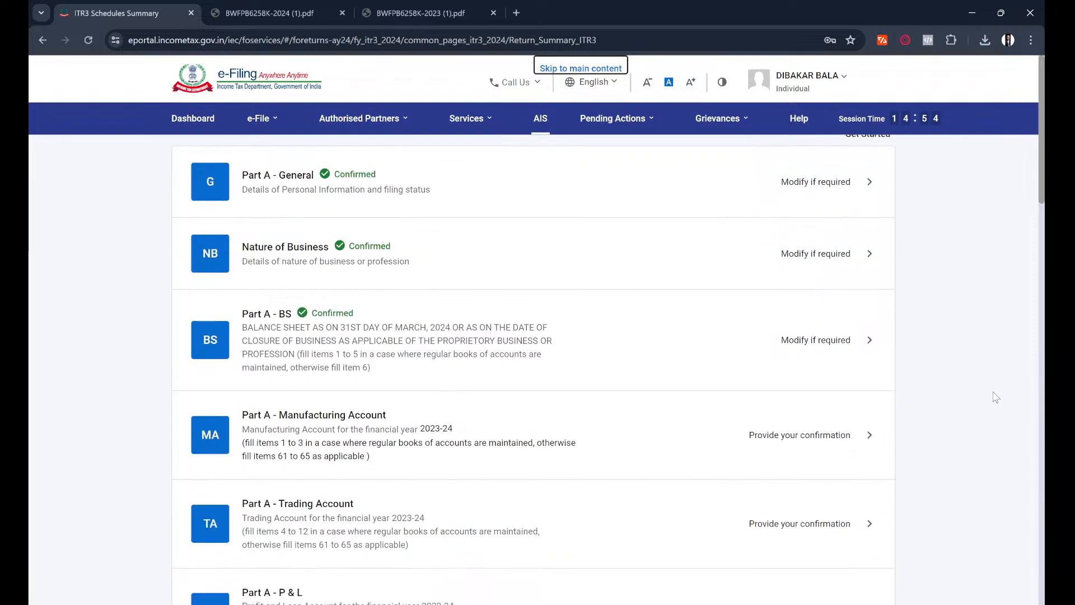
{"action": "scroll", "coordinate": [996, 397], "scroll_direction": "down", "scroll_amount": 2}
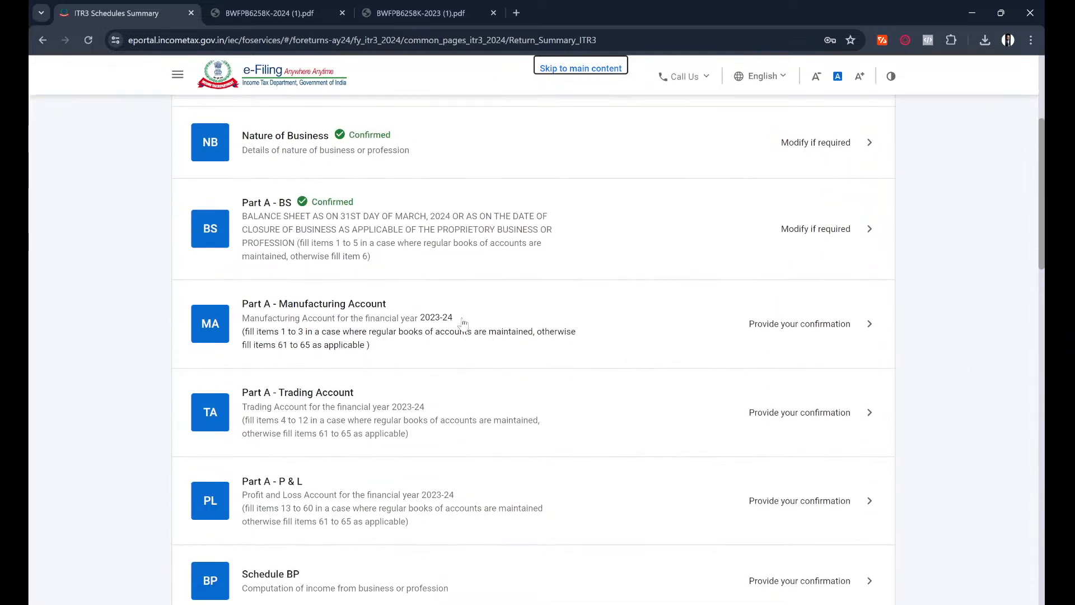
{"action": "left_click", "coordinate": [820, 329]}
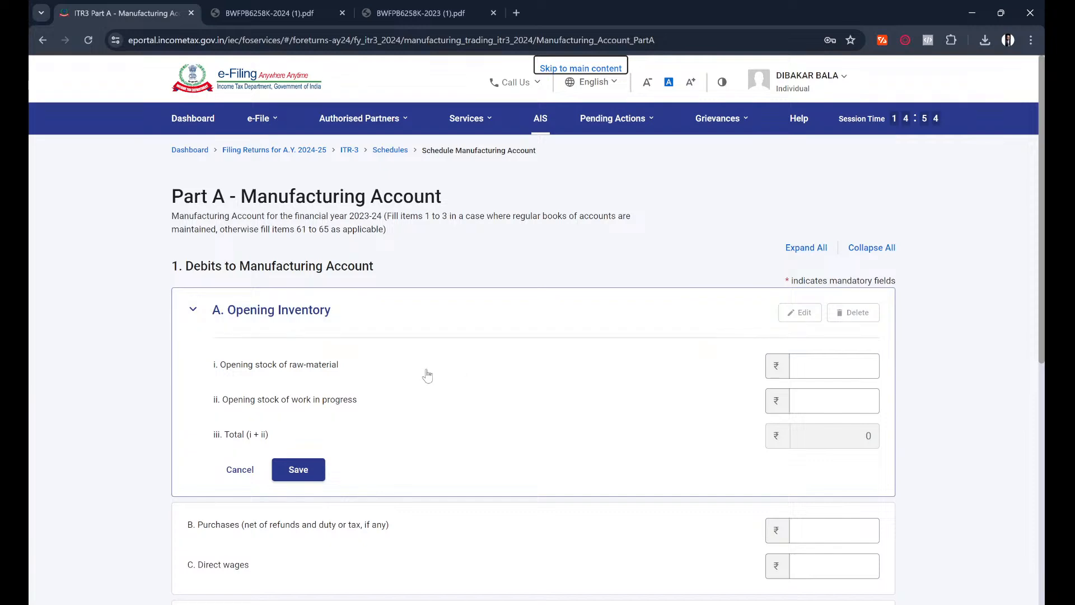
Save the Opening Inventory section of the Manufacturing Account with both opening stock fields left blank
{"action": "left_click", "coordinate": [339, 402]}
{"action": "scroll", "coordinate": [347, 408], "scroll_direction": "down", "scroll_amount": 5}
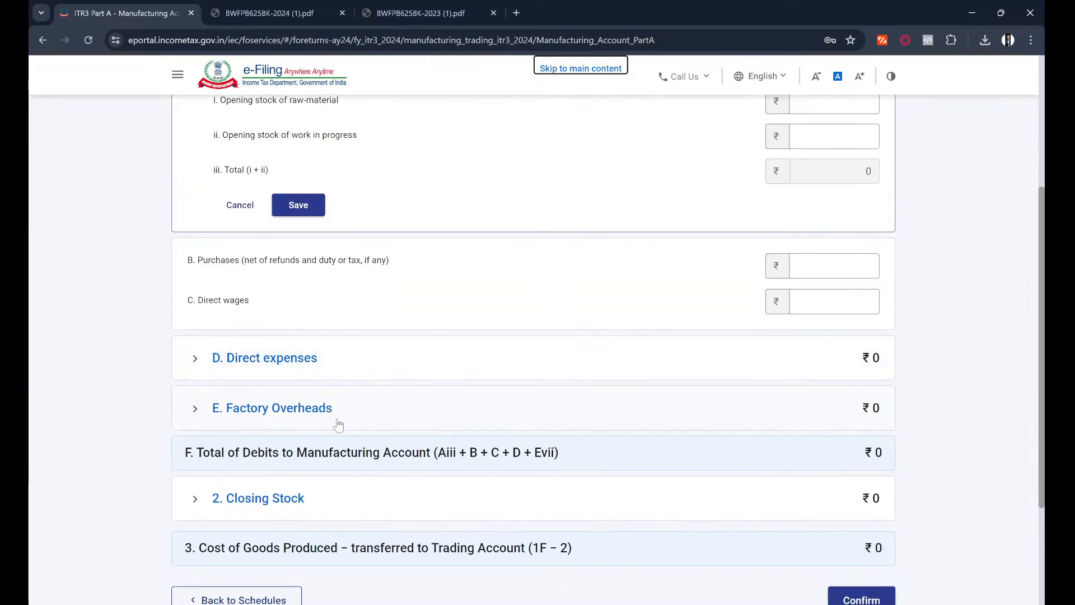
{"action": "scroll", "coordinate": [468, 469], "scroll_direction": "down", "scroll_amount": 3}
{"action": "scroll", "coordinate": [536, 296], "scroll_direction": "up", "scroll_amount": 4}
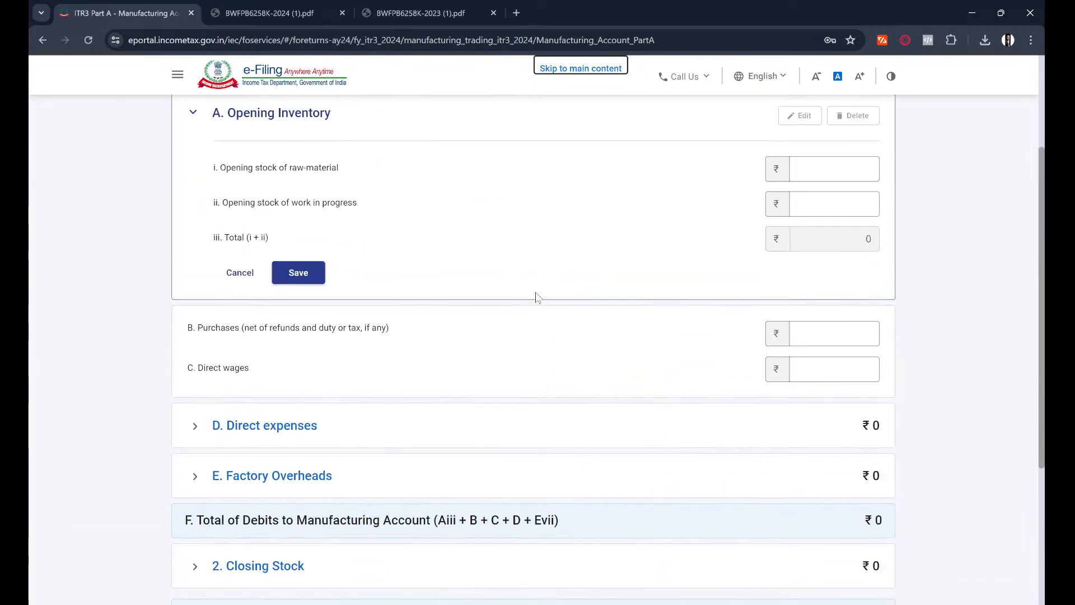
{"action": "left_click", "coordinate": [286, 272]}
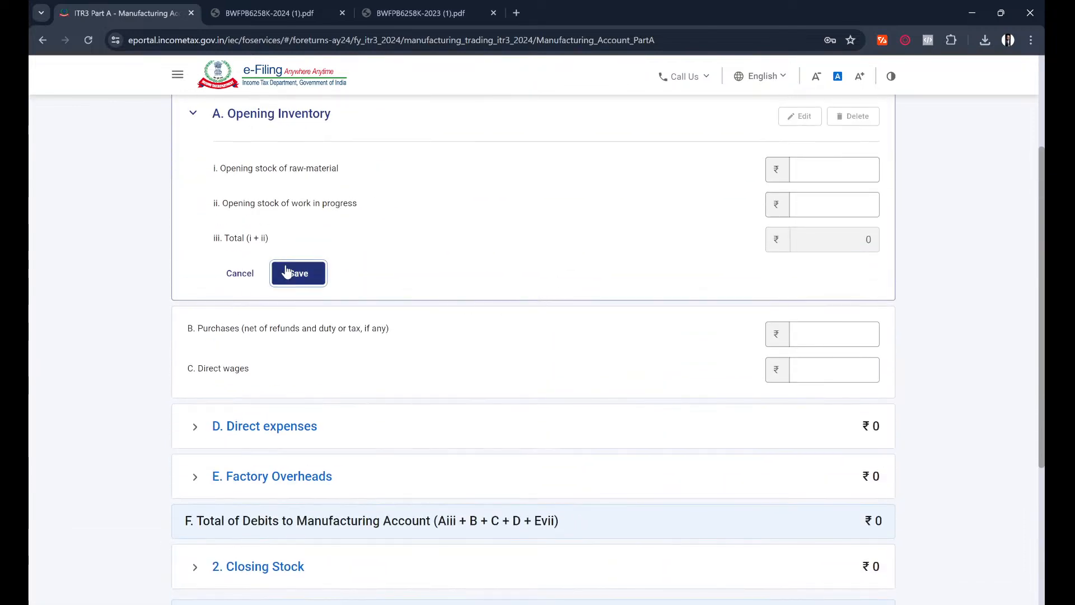
Confirm the Part A - Manufacturing Account schedule without entering any purchases, wages, expenses, overheads or closing stock
{"action": "scroll", "coordinate": [676, 340], "scroll_direction": "down", "scroll_amount": 2}
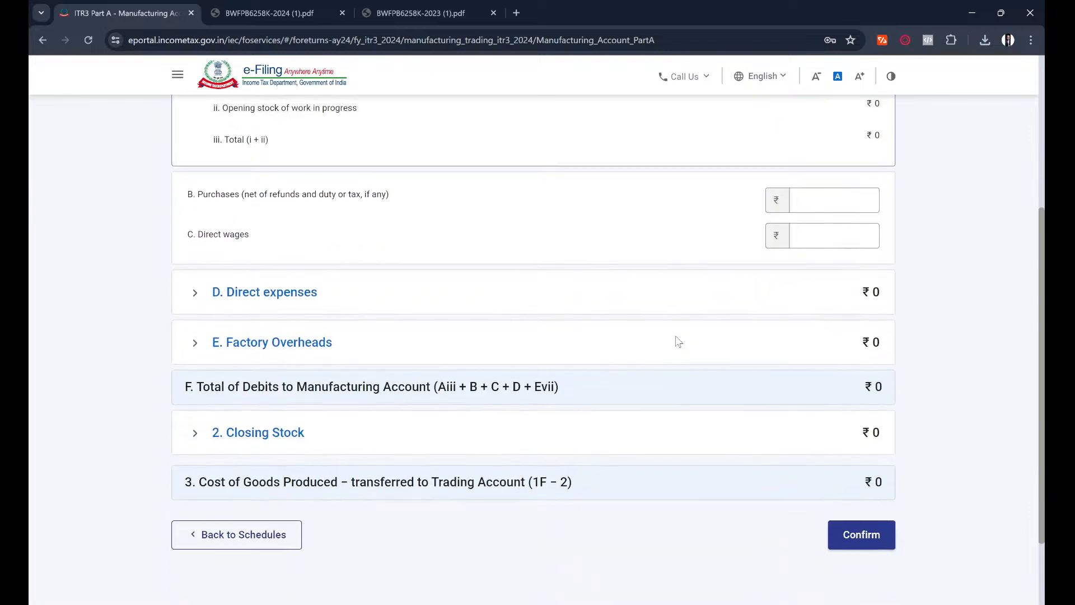
{"action": "scroll", "coordinate": [676, 341], "scroll_direction": "up", "scroll_amount": 3}
{"action": "scroll", "coordinate": [900, 321], "scroll_direction": "down", "scroll_amount": 3}
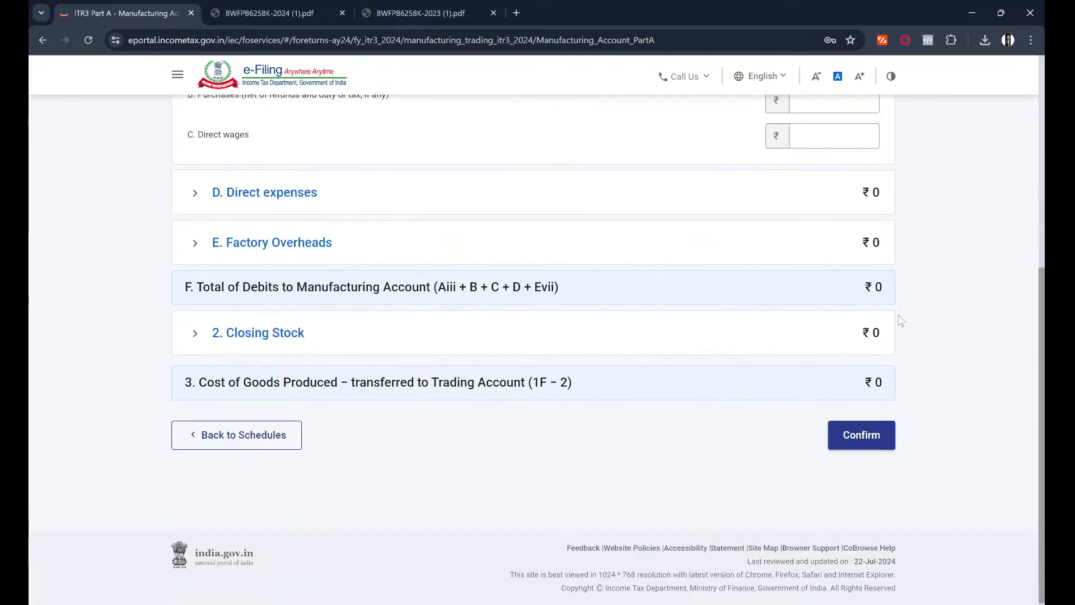
{"action": "left_click", "coordinate": [882, 440]}
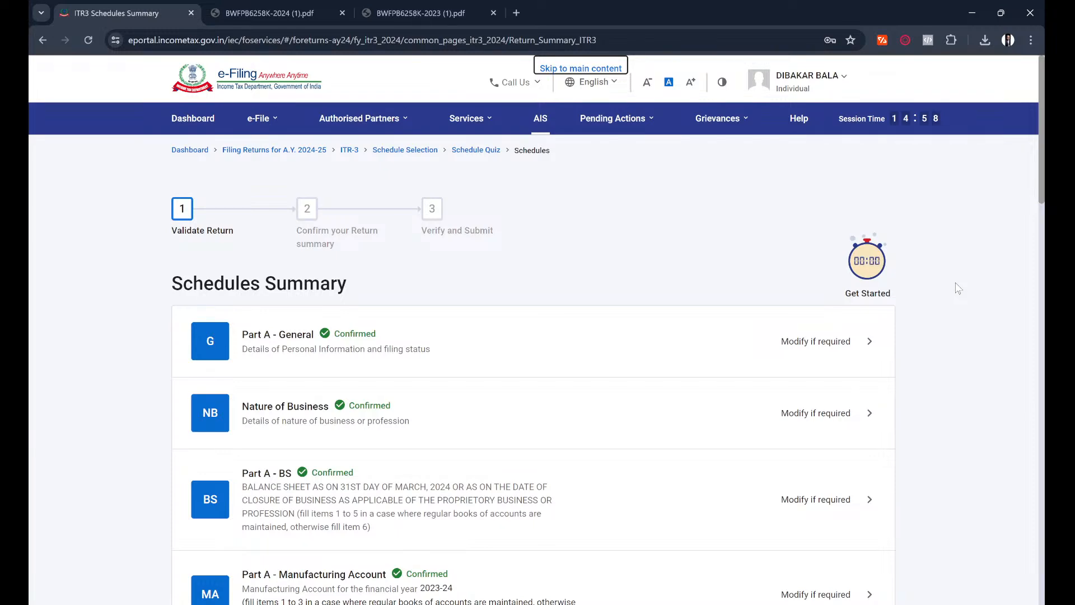
Open the Part A - Trading Account schedule and confirm it without entering any revenue, stock, purchases or direct expenses
{"action": "scroll", "coordinate": [958, 288], "scroll_direction": "down", "scroll_amount": 4}
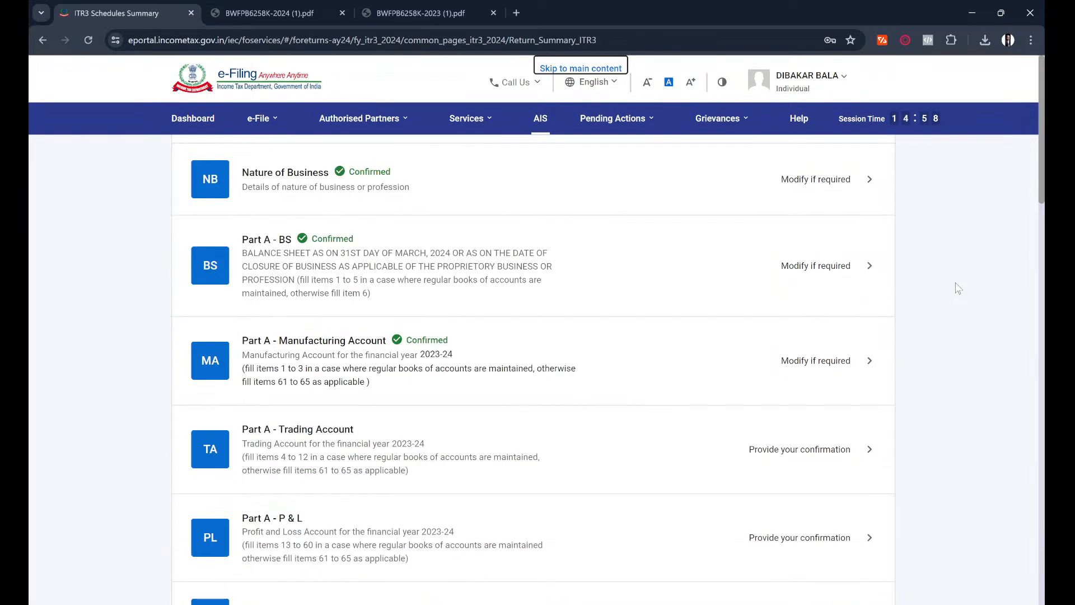
{"action": "scroll", "coordinate": [840, 381], "scroll_direction": "down", "scroll_amount": 1}
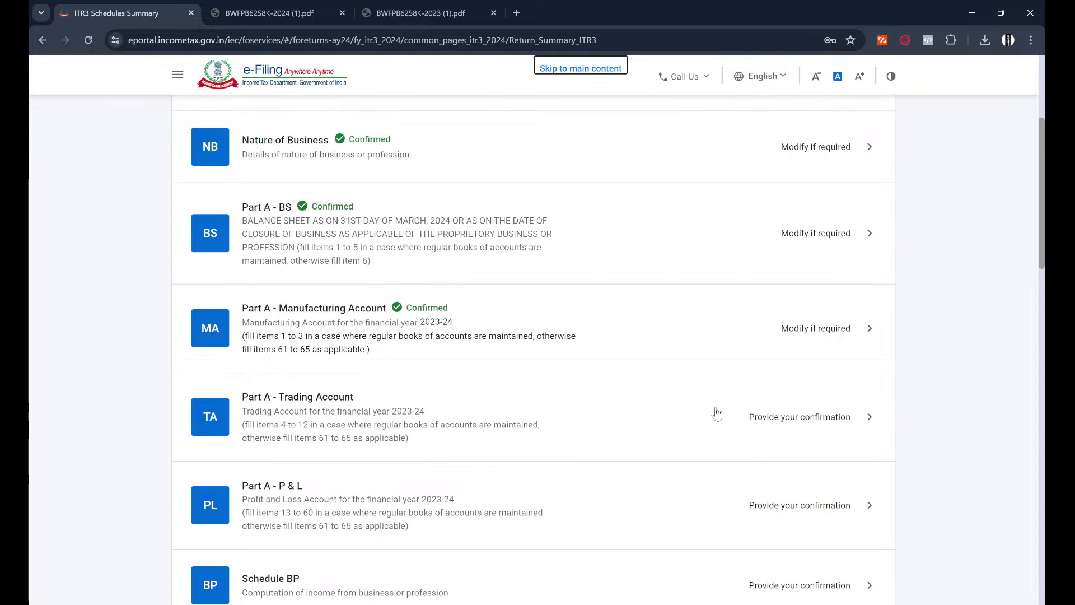
{"action": "left_click", "coordinate": [810, 417]}
{"action": "scroll", "coordinate": [969, 382], "scroll_direction": "down", "scroll_amount": 3}
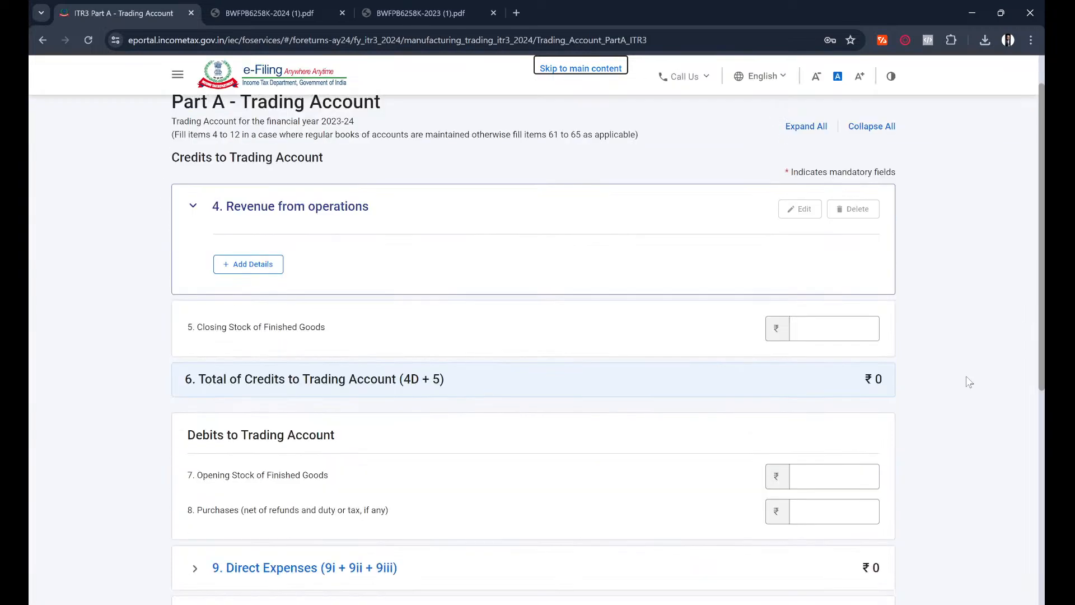
{"action": "scroll", "coordinate": [969, 382], "scroll_direction": "down", "scroll_amount": 2}
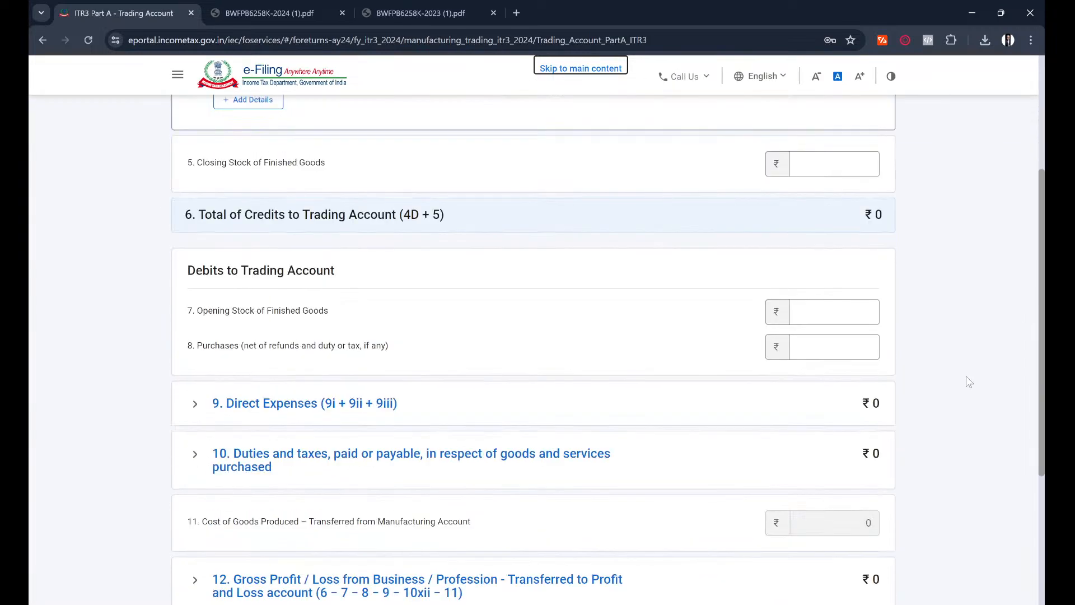
{"action": "scroll", "coordinate": [969, 383], "scroll_direction": "down", "scroll_amount": 3}
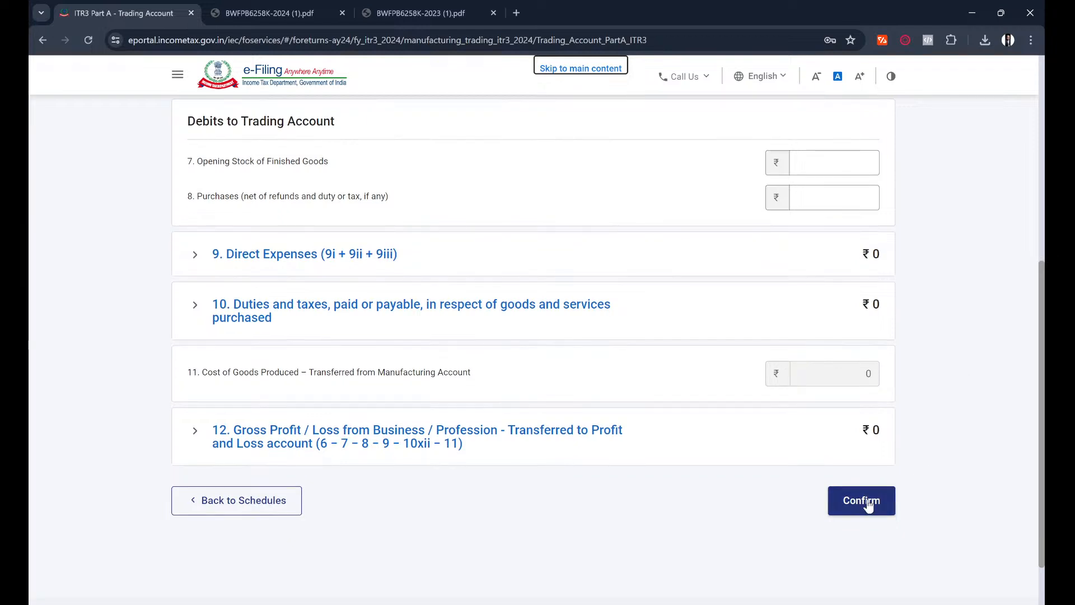
{"action": "left_click", "coordinate": [867, 503]}
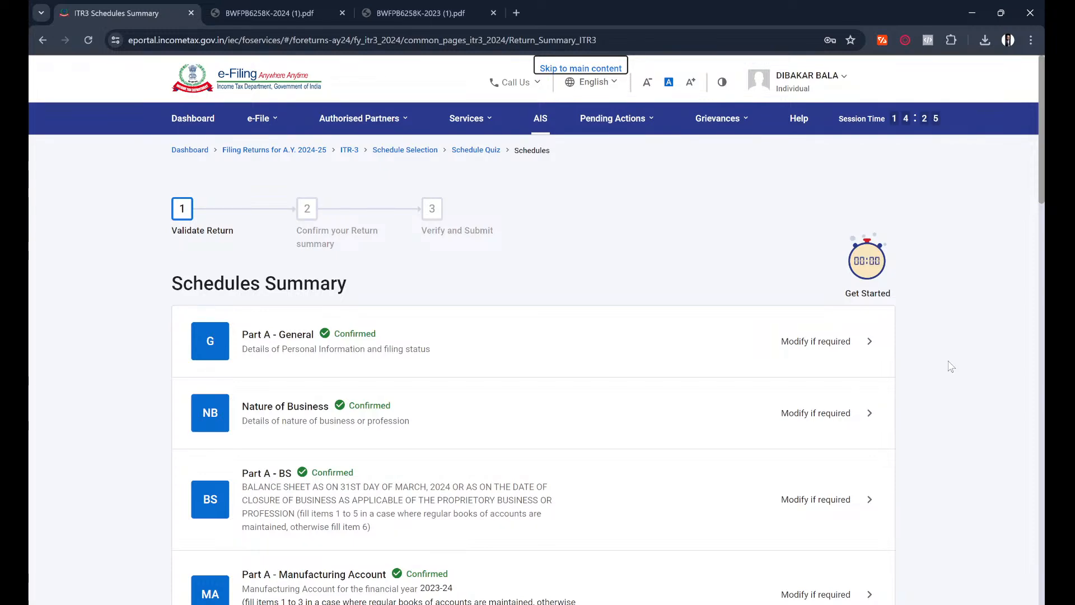
Open Schedule CG from the Schedules Summary and acknowledge the notice about quarterly interest computation under section 234C
{"action": "scroll", "coordinate": [951, 366], "scroll_direction": "down", "scroll_amount": 5}
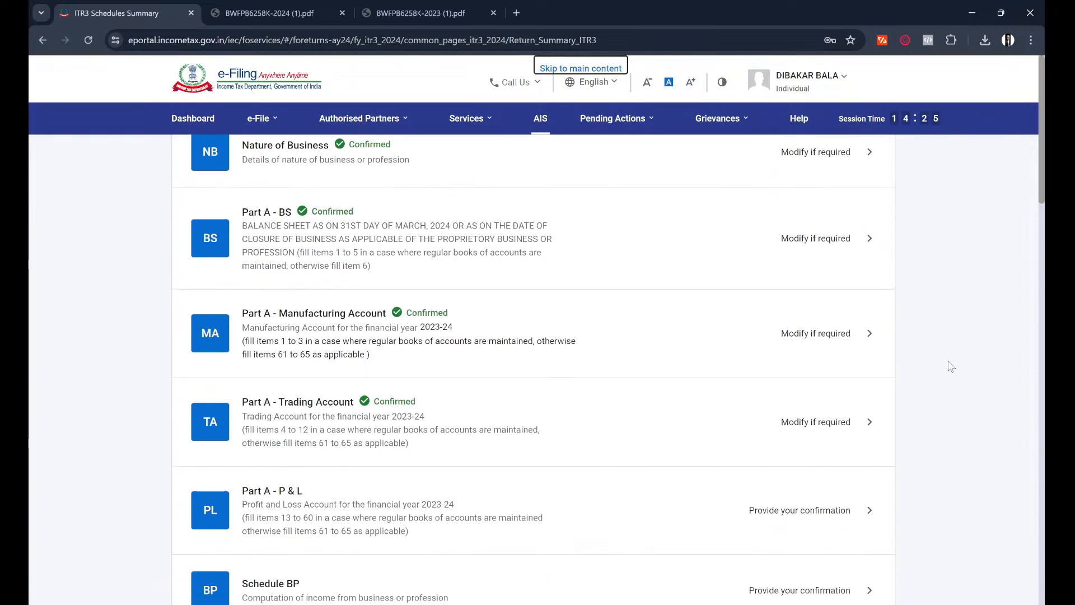
{"action": "scroll", "coordinate": [951, 366], "scroll_direction": "down", "scroll_amount": 4}
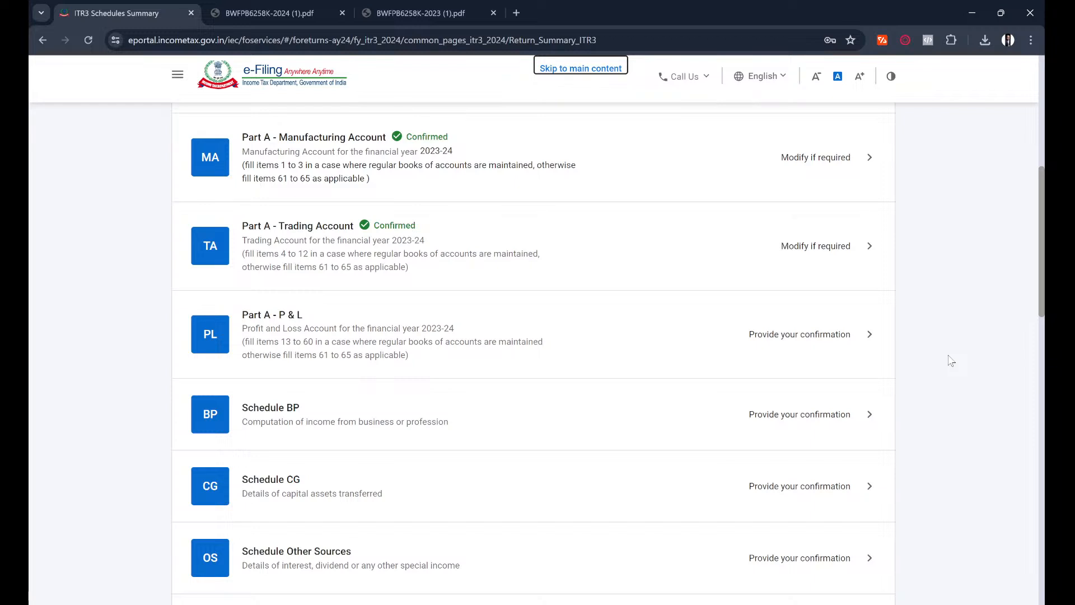
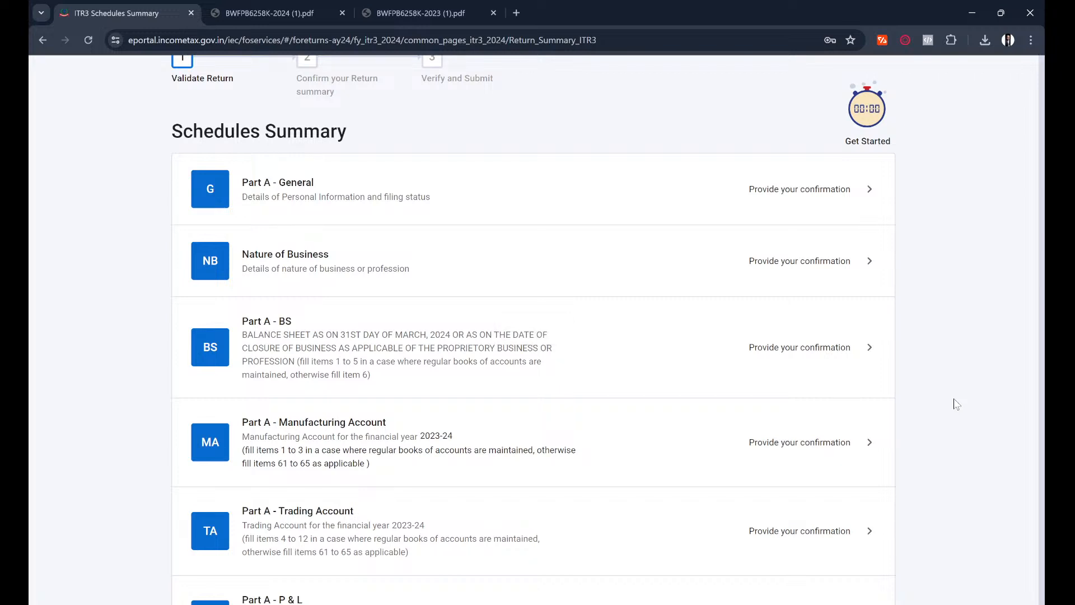
{"action": "scroll", "coordinate": [957, 404], "scroll_direction": "up", "scroll_amount": 3}
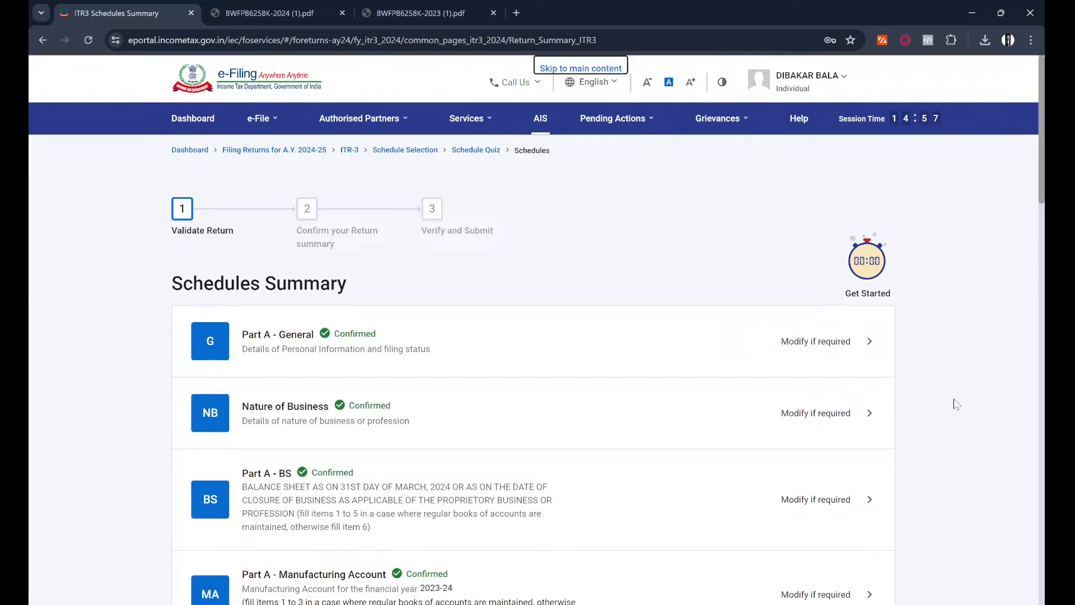
{"action": "scroll", "coordinate": [957, 404], "scroll_direction": "down", "scroll_amount": 7}
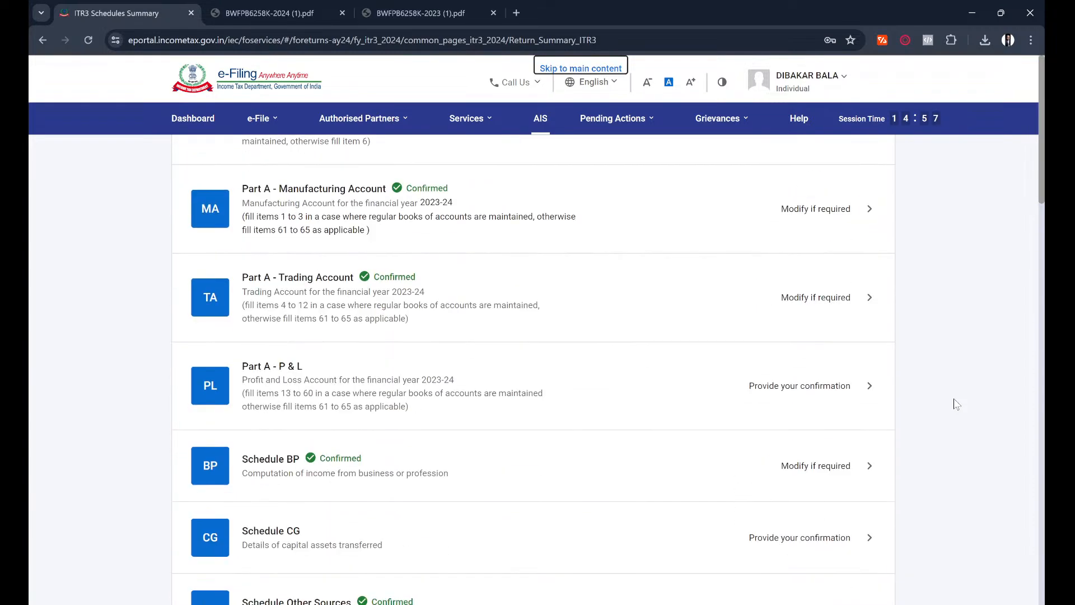
{"action": "scroll", "coordinate": [957, 404], "scroll_direction": "down", "scroll_amount": 3}
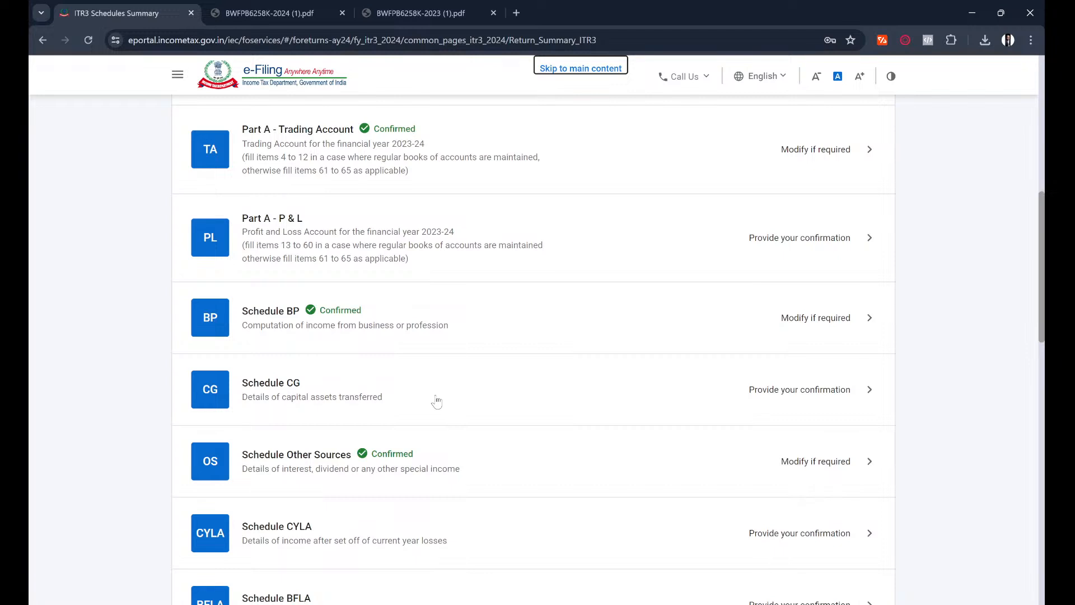
{"action": "left_click", "coordinate": [958, 390]}
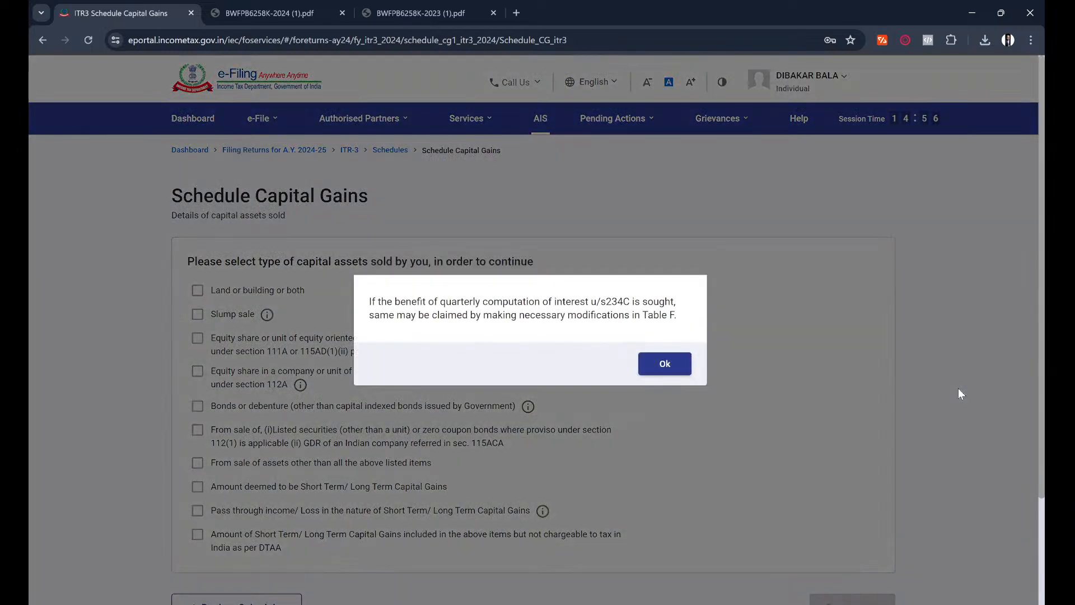
{"action": "left_click", "coordinate": [663, 365]}
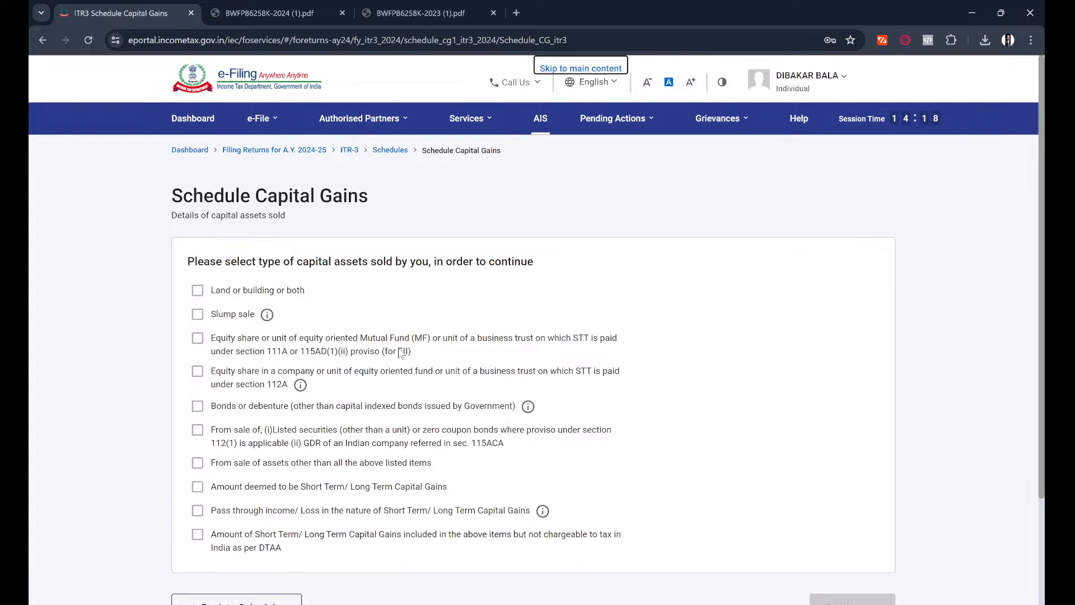
Choose STT-paid equity shares or equity-oriented mutual fund units under section 111A or 115AD(1)(ii) as the capital asset sold and continue
{"action": "left_click", "coordinate": [198, 339]}
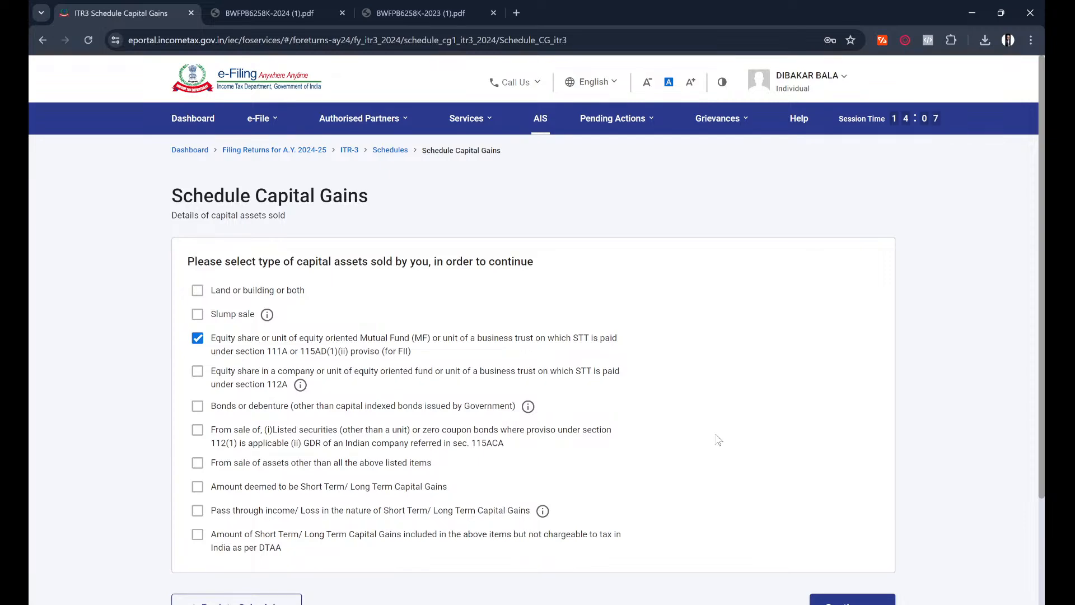
{"action": "scroll", "coordinate": [719, 439], "scroll_direction": "down", "scroll_amount": 2}
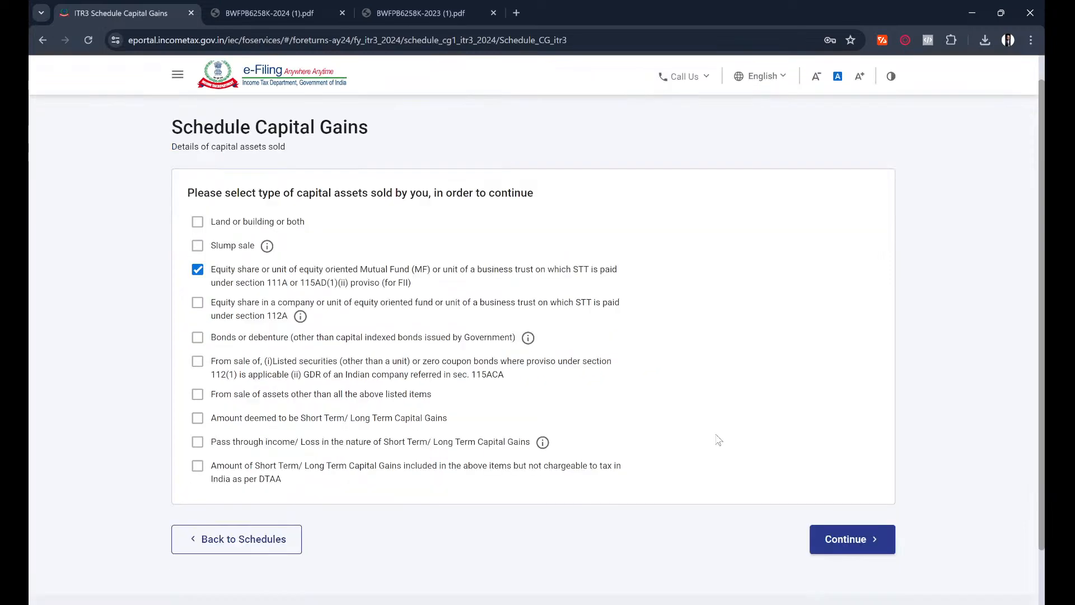
{"action": "left_click", "coordinate": [848, 540]}
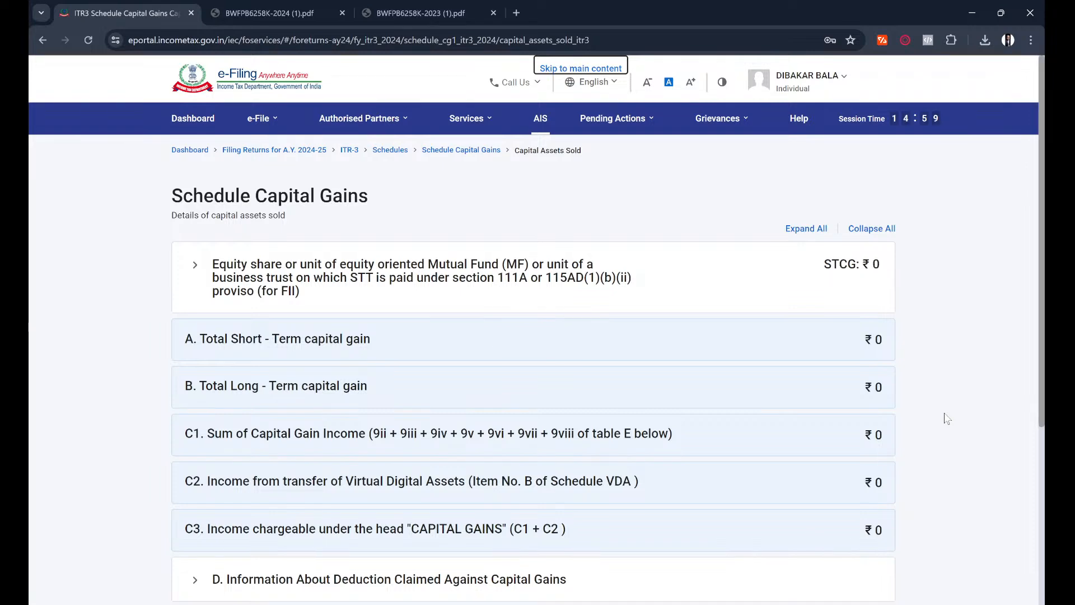
Start adding details for STT-paid equity shares or mutual funds in Schedule Capital Gains and select Section 111A
{"action": "scroll", "coordinate": [946, 419], "scroll_direction": "down", "scroll_amount": 5}
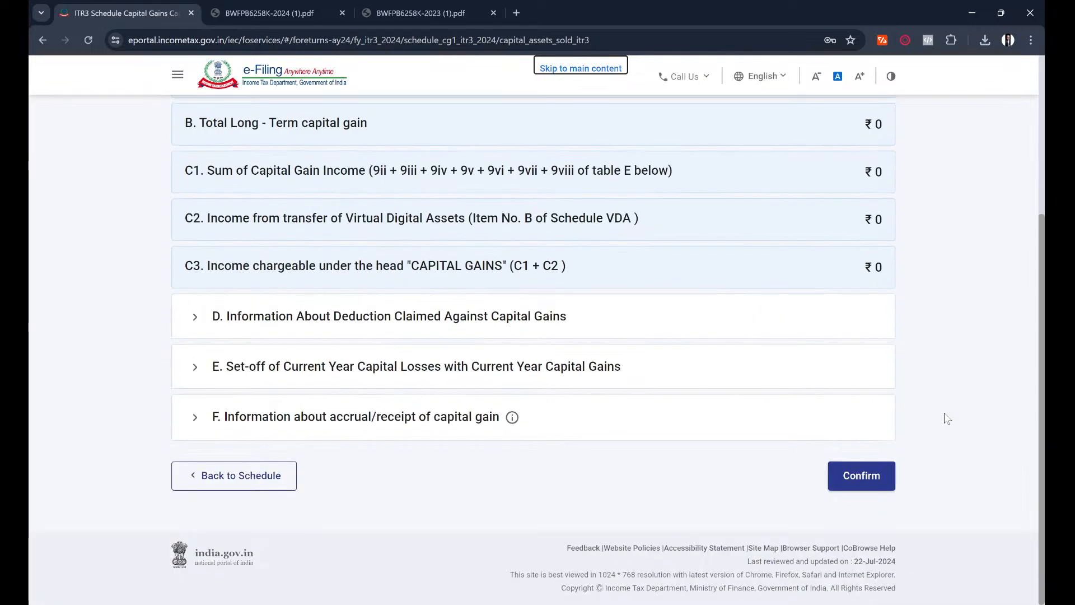
{"action": "scroll", "coordinate": [947, 419], "scroll_direction": "up", "scroll_amount": 5}
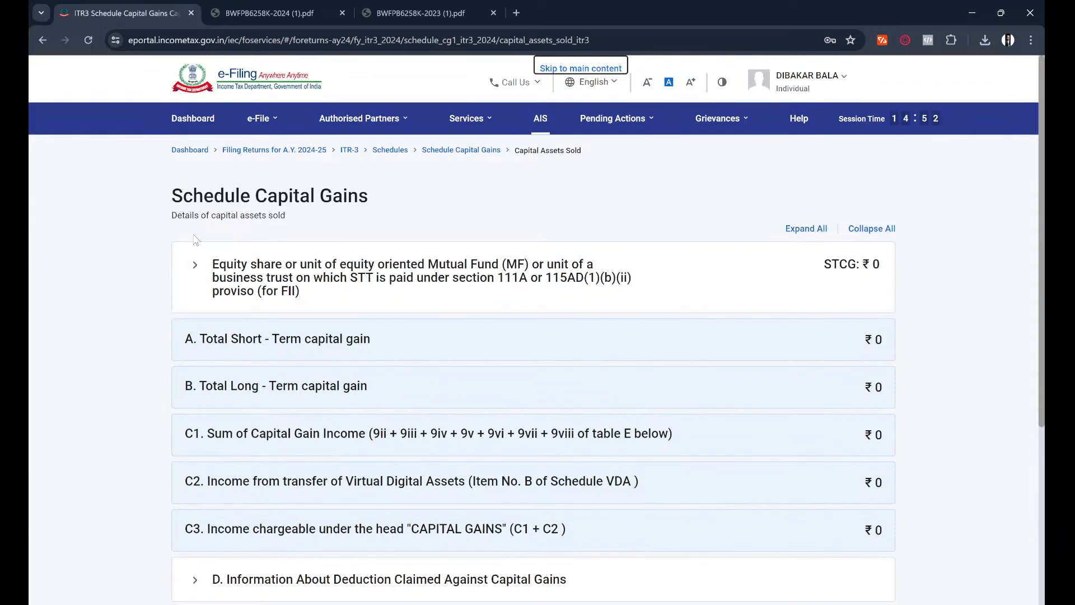
{"action": "left_click", "coordinate": [201, 266]}
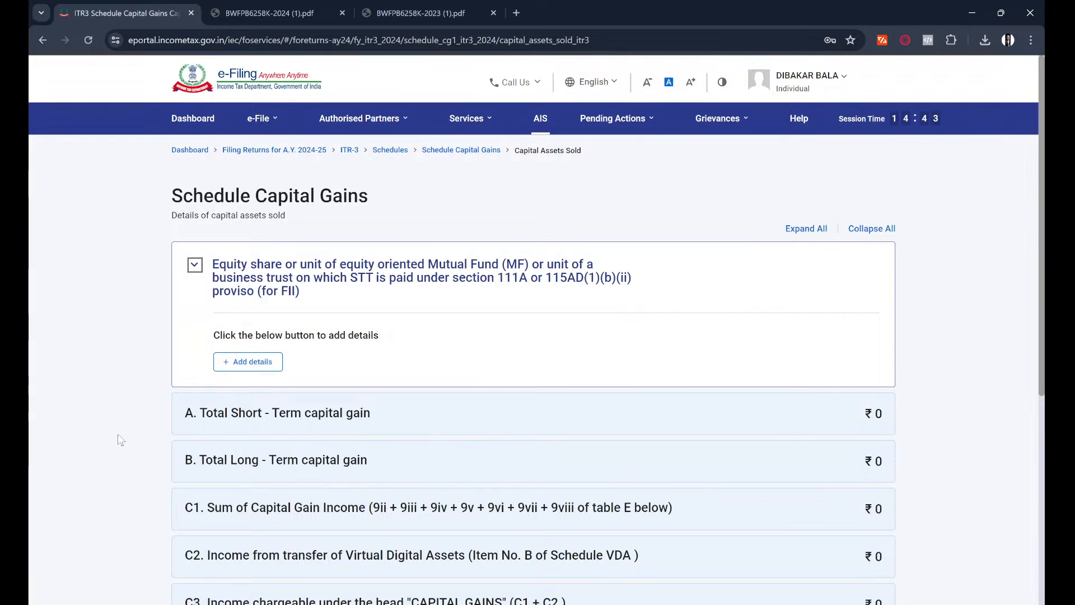
{"action": "scroll", "coordinate": [119, 439], "scroll_direction": "down", "scroll_amount": 2}
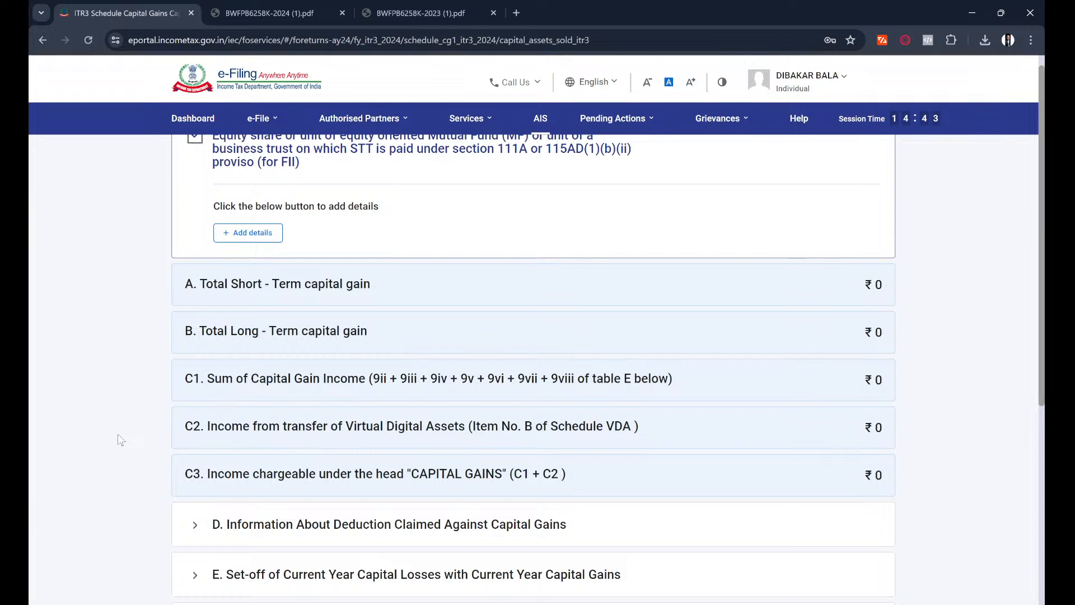
{"action": "scroll", "coordinate": [120, 439], "scroll_direction": "down", "scroll_amount": 3}
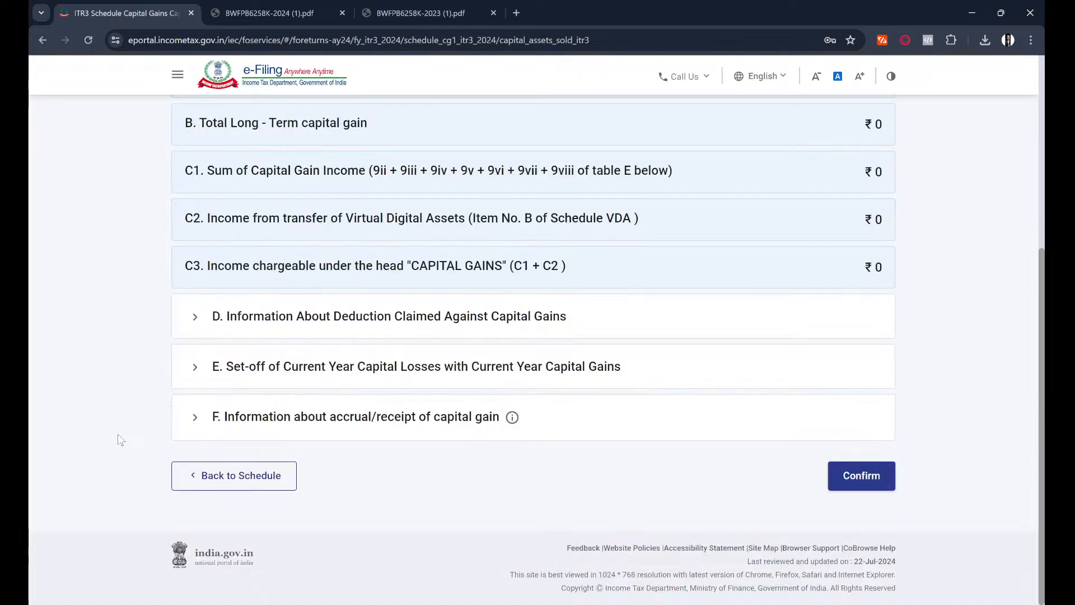
{"action": "scroll", "coordinate": [120, 439], "scroll_direction": "up", "scroll_amount": 5}
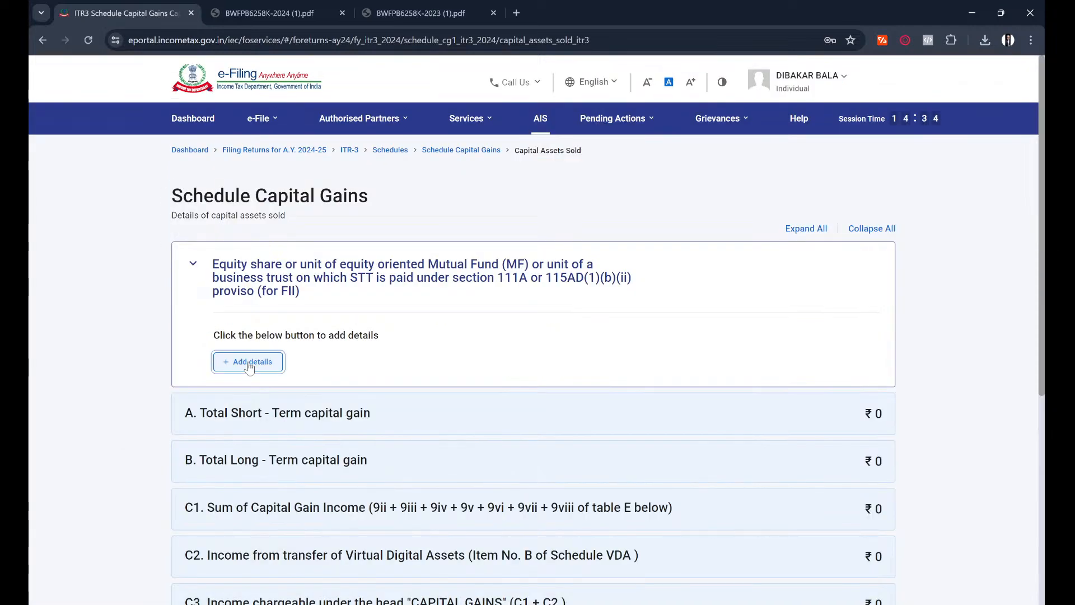
{"action": "left_click", "coordinate": [250, 364]}
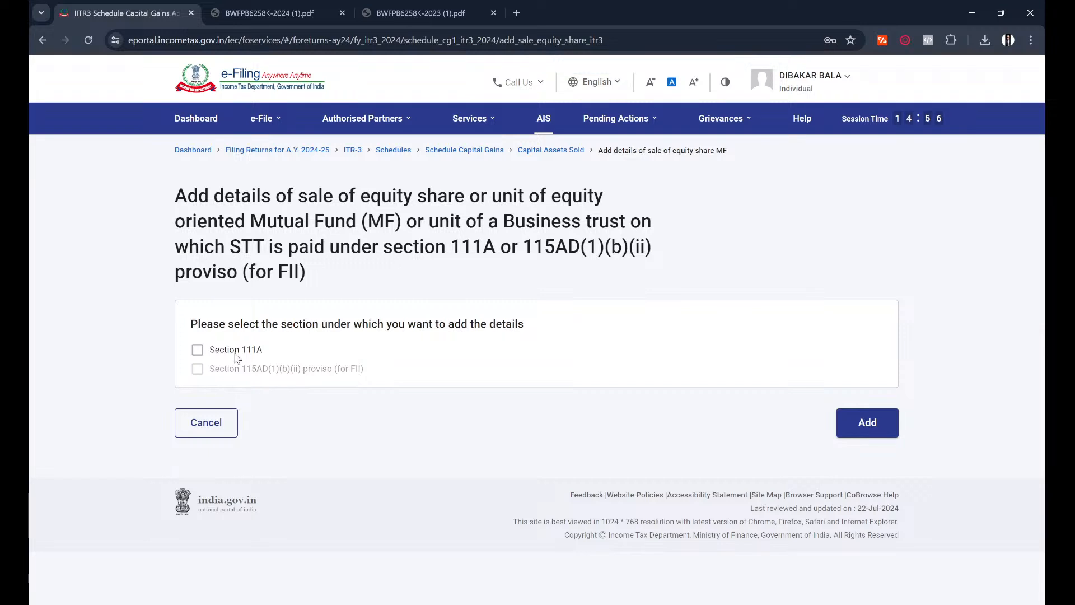
{"action": "left_click", "coordinate": [196, 350]}
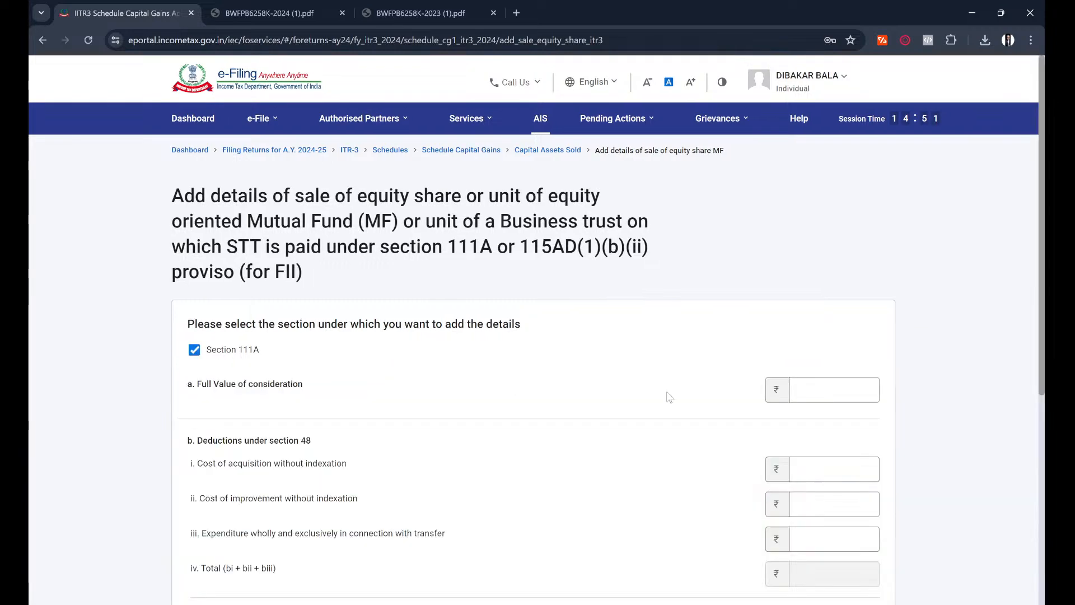
Enter 1458 as the full value of consideration under Section 111A
{"action": "scroll", "coordinate": [668, 396], "scroll_direction": "down", "scroll_amount": 1}
{"action": "scroll", "coordinate": [668, 396], "scroll_direction": "down", "scroll_amount": 2}
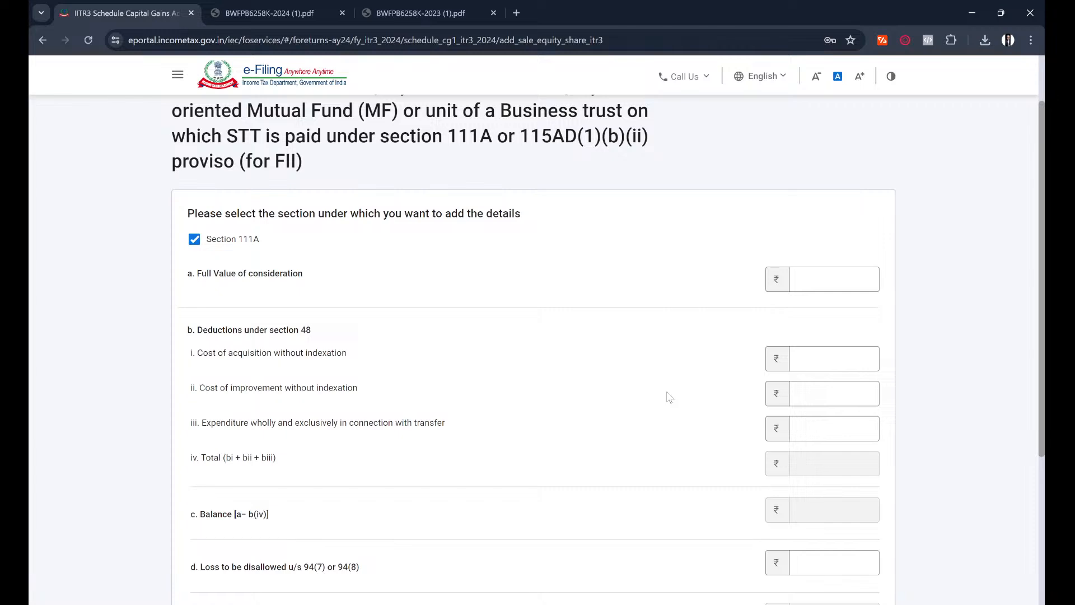
{"action": "scroll", "coordinate": [668, 396], "scroll_direction": "down", "scroll_amount": 4}
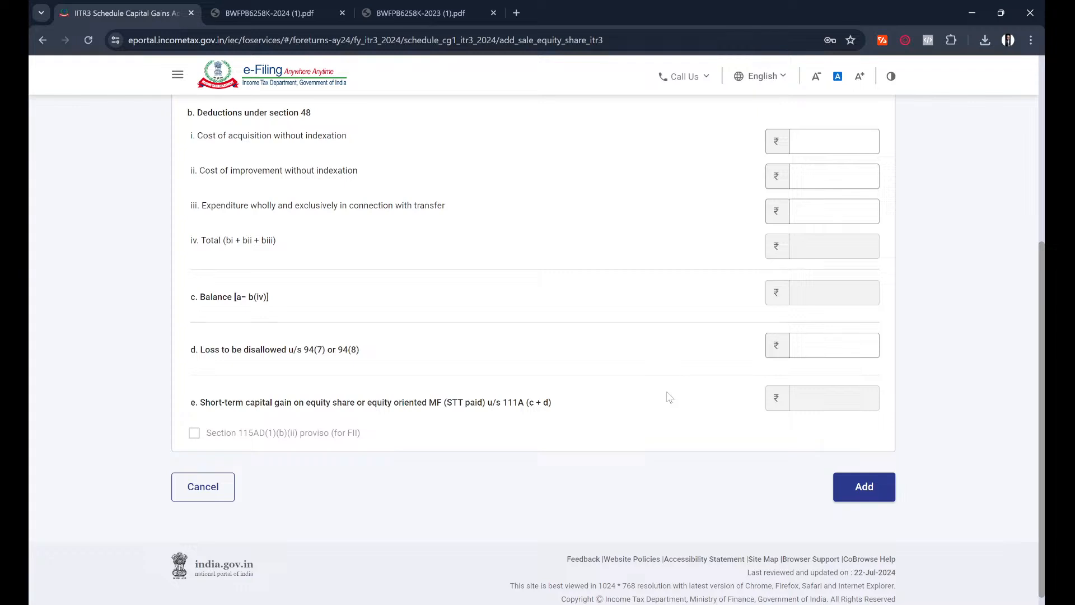
{"action": "scroll", "coordinate": [669, 397], "scroll_direction": "up", "scroll_amount": 2}
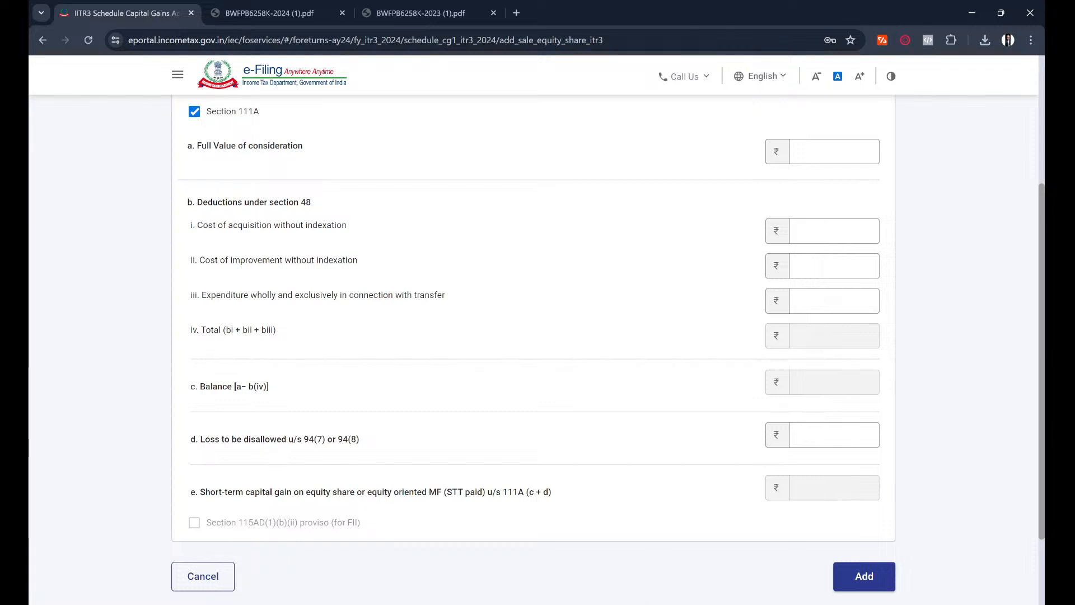
{"action": "key", "text": "alt+Tab"}
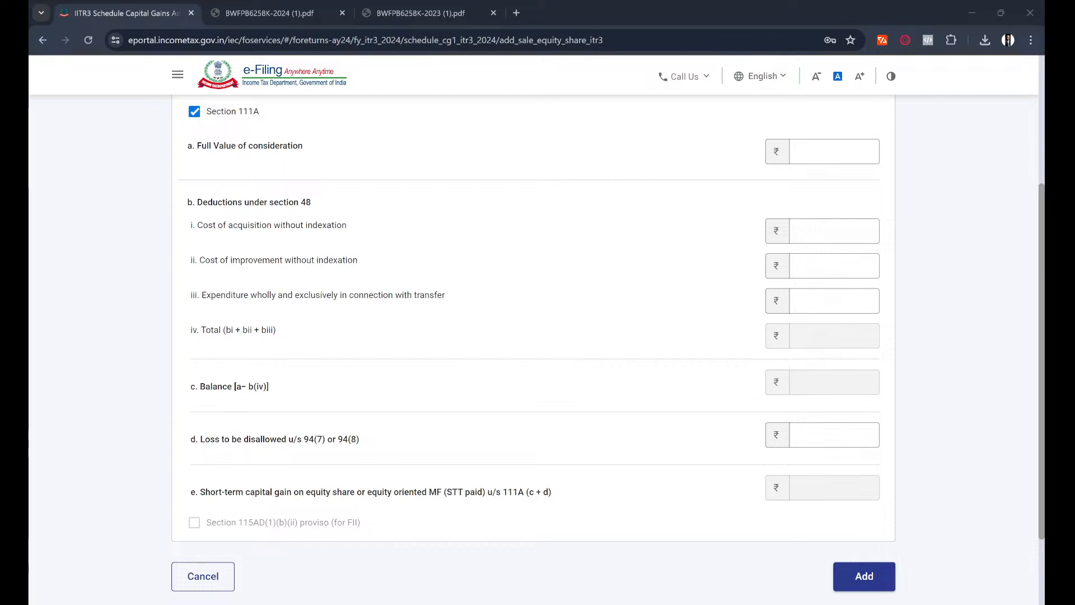
{"action": "left_click", "coordinate": [696, 331]}
{"action": "scroll", "coordinate": [696, 331], "scroll_direction": "up", "scroll_amount": 2}
{"action": "left_click", "coordinate": [807, 240]}
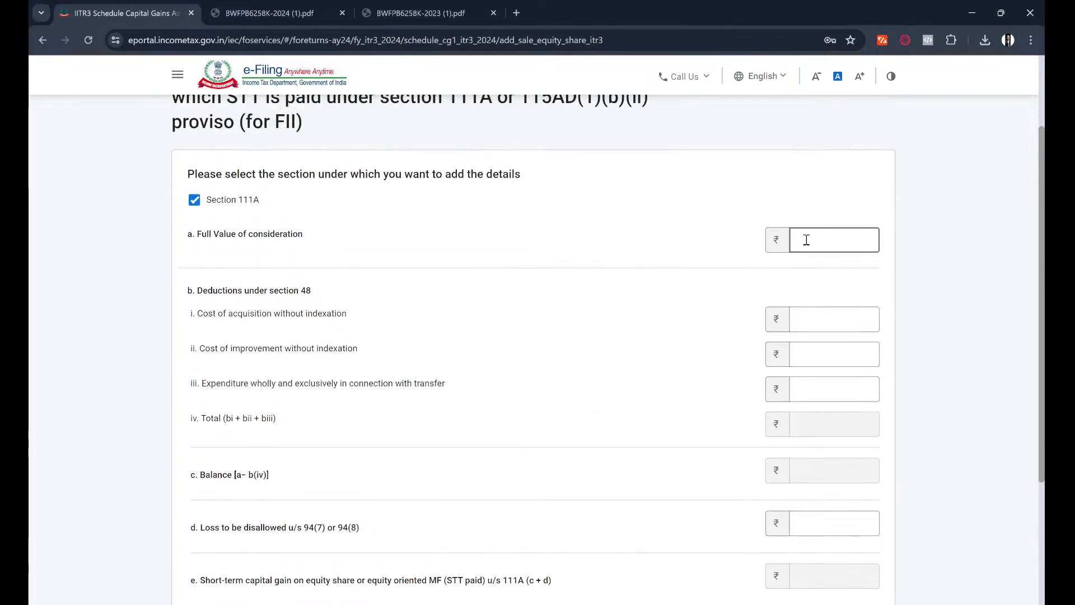
{"action": "type", "text": "1458"}
{"action": "left_click", "coordinate": [960, 277]}
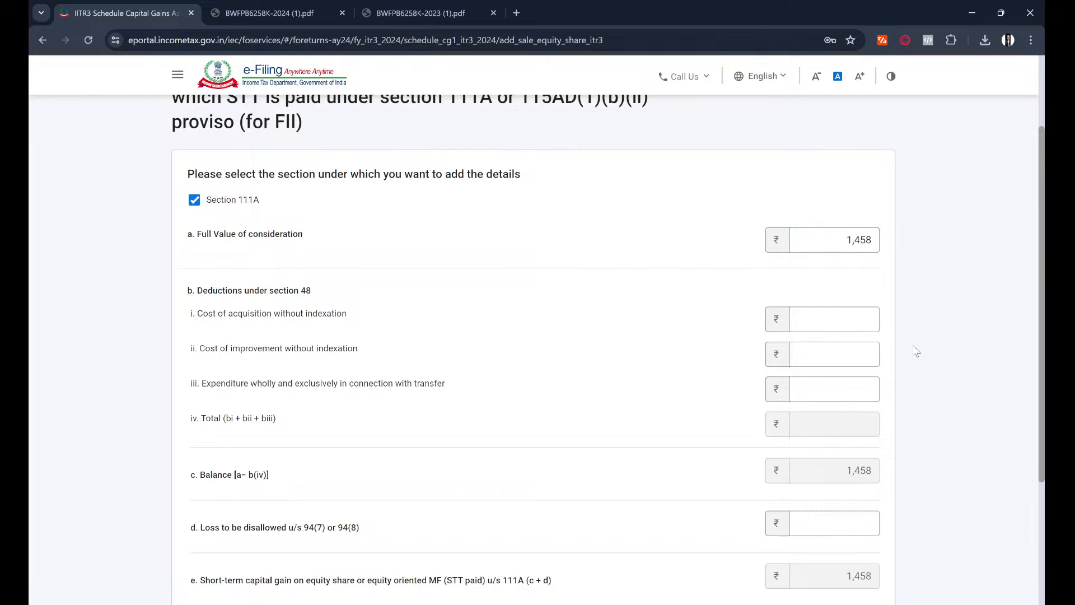
Leave the Section 111A deductions and disallowed loss blank and add the entry to the capital gains schedule
{"action": "scroll", "coordinate": [915, 352], "scroll_direction": "down", "scroll_amount": 2}
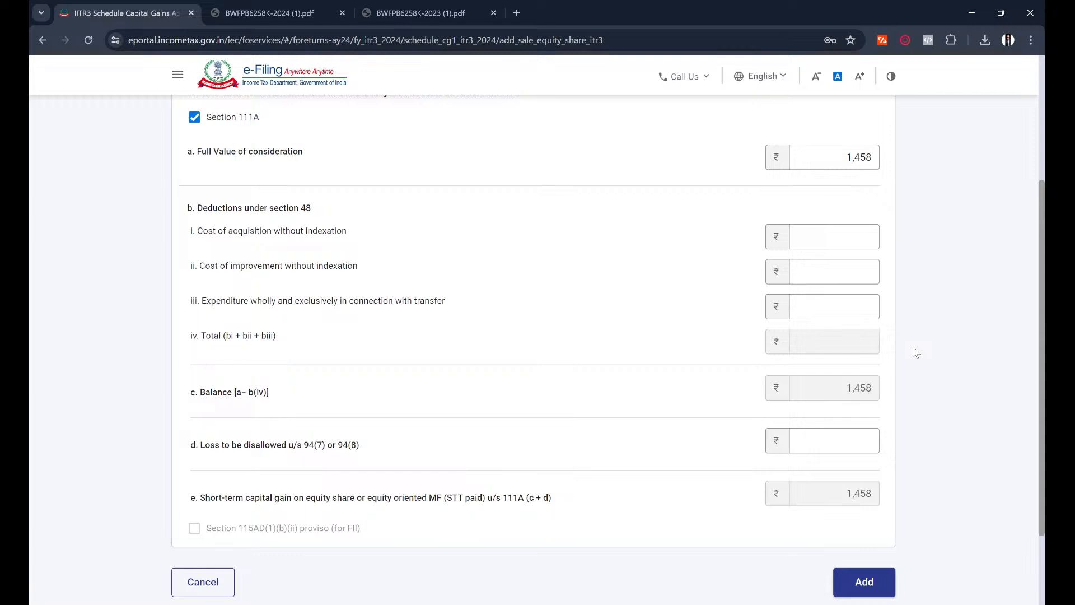
{"action": "left_click", "coordinate": [867, 245]}
{"action": "scroll", "coordinate": [965, 364], "scroll_direction": "down", "scroll_amount": 1}
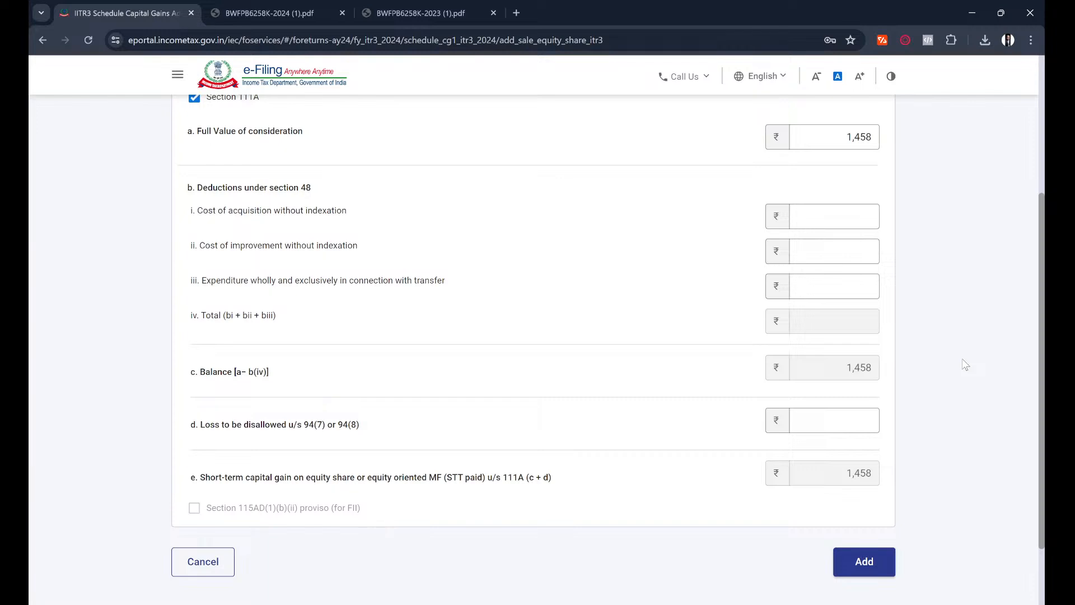
{"action": "scroll", "coordinate": [965, 365], "scroll_direction": "down", "scroll_amount": 1}
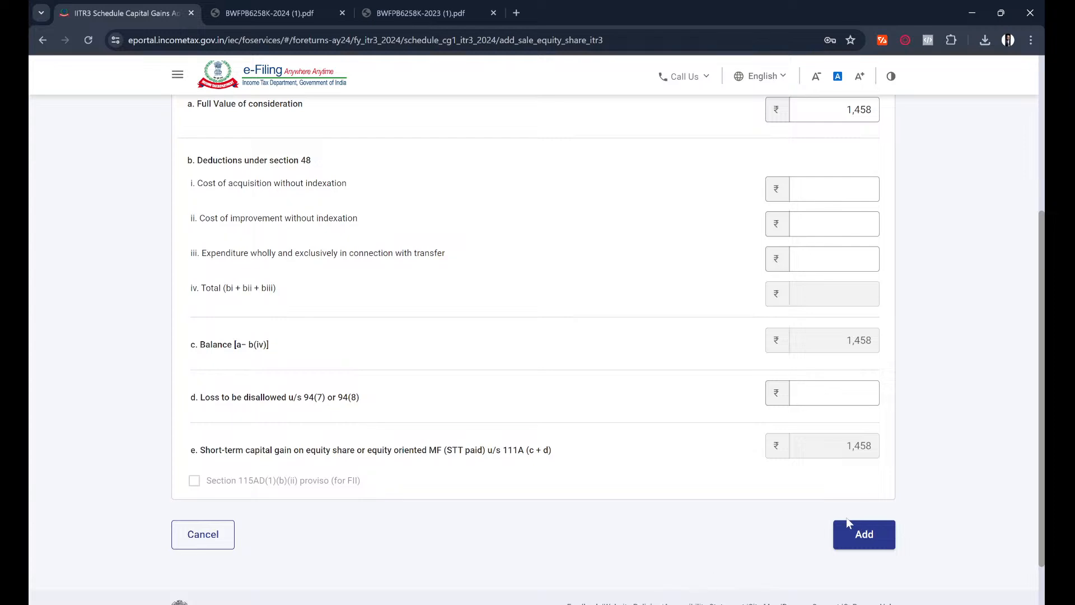
{"action": "left_click", "coordinate": [848, 536]}
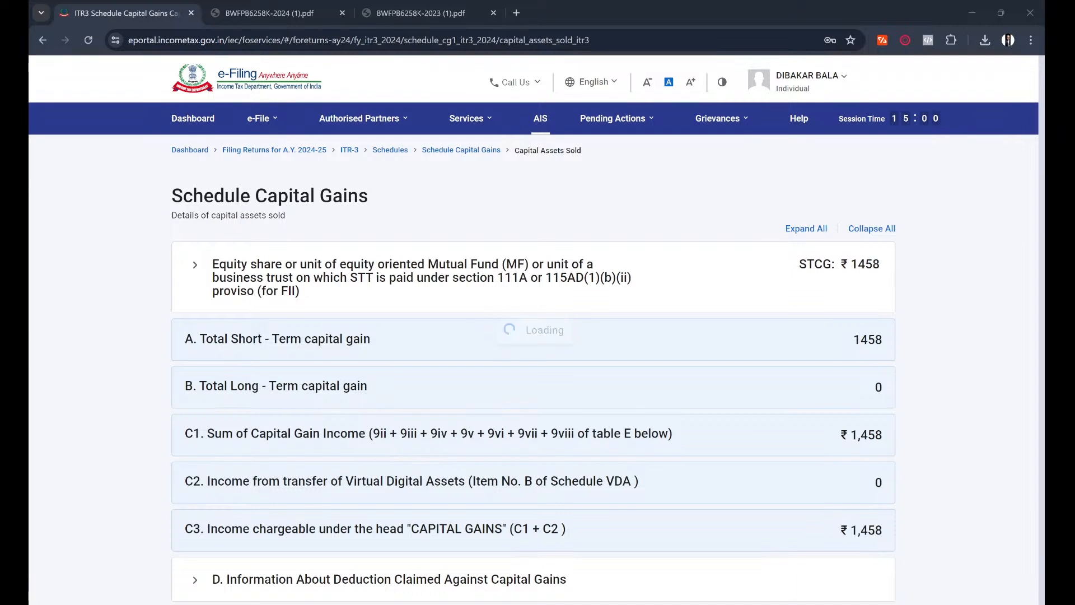
Expand the equity share entry to check its Section 111A breakdown, and confirm Schedule Capital Gains
{"action": "left_click", "coordinate": [947, 340]}
{"action": "scroll", "coordinate": [953, 395], "scroll_direction": "down", "scroll_amount": 2}
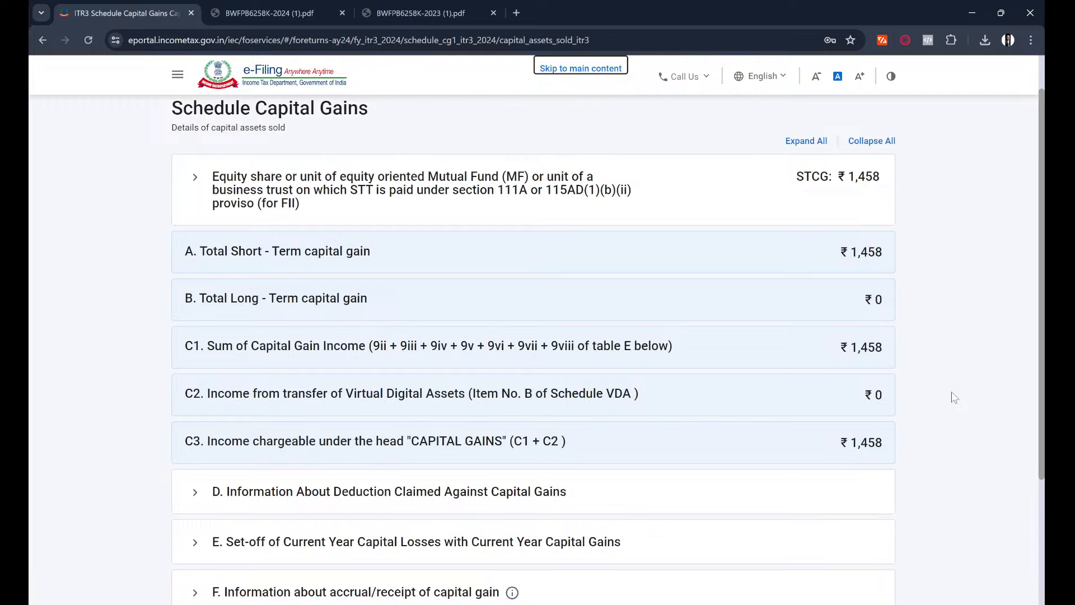
{"action": "scroll", "coordinate": [954, 398], "scroll_direction": "down", "scroll_amount": 1}
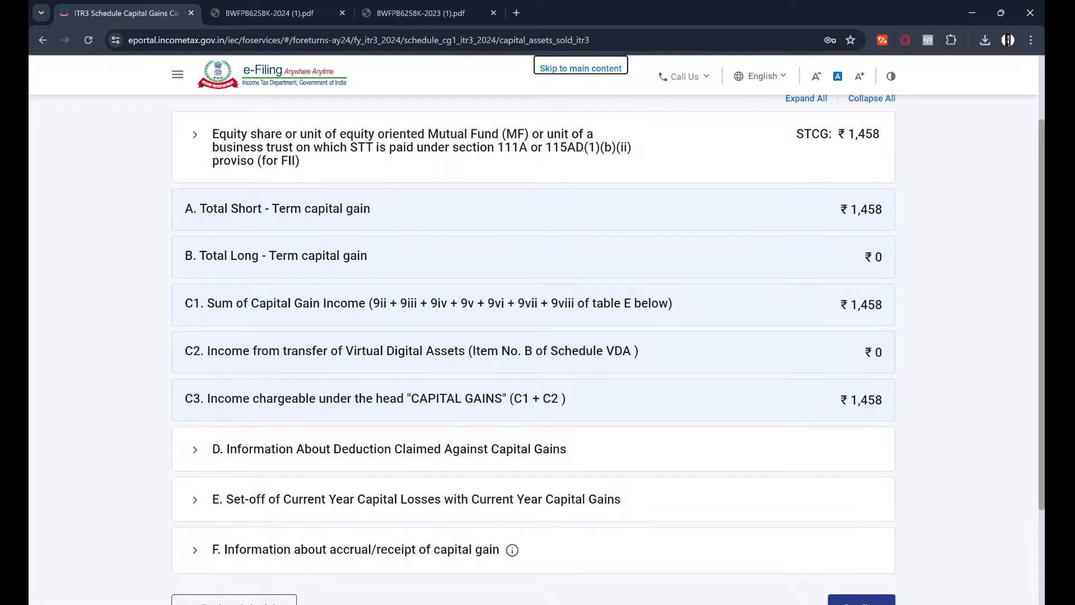
{"action": "key", "text": "alt+Tab"}
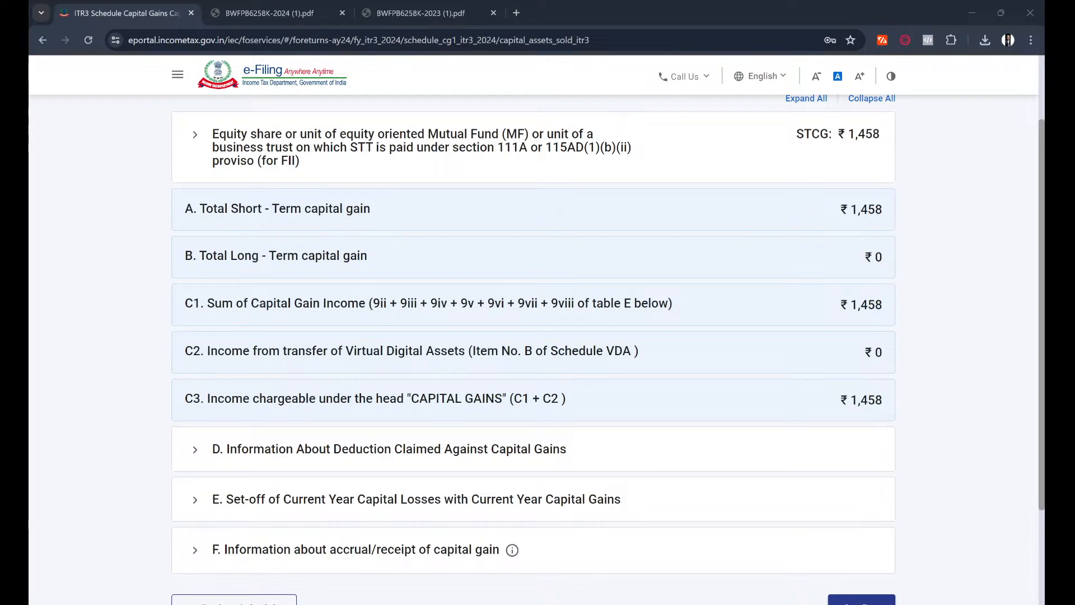
{"action": "scroll", "coordinate": [955, 368], "scroll_direction": "up", "scroll_amount": 1}
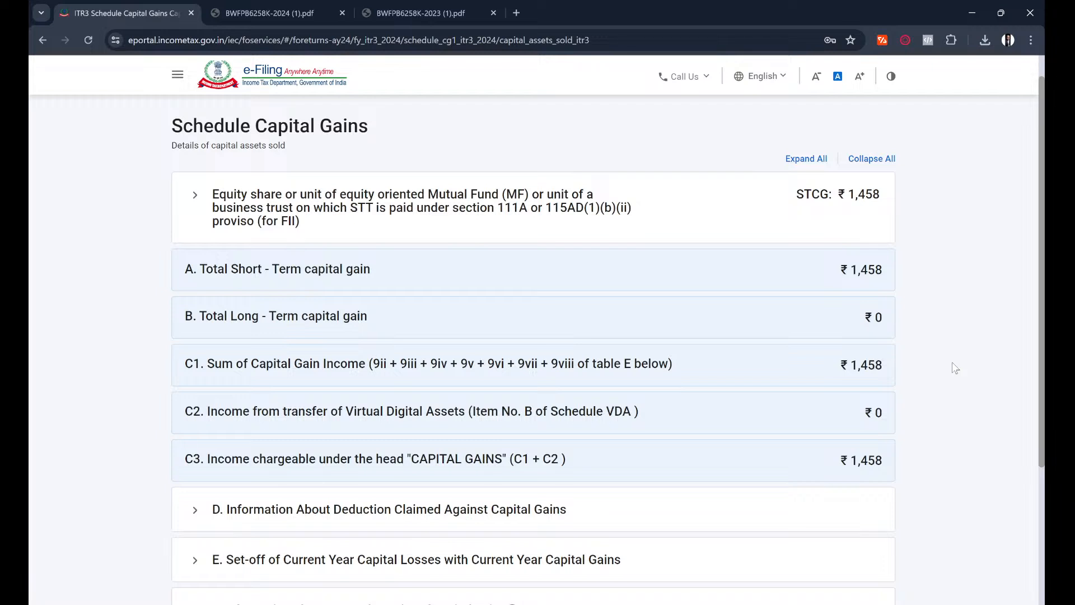
{"action": "left_click", "coordinate": [443, 190]}
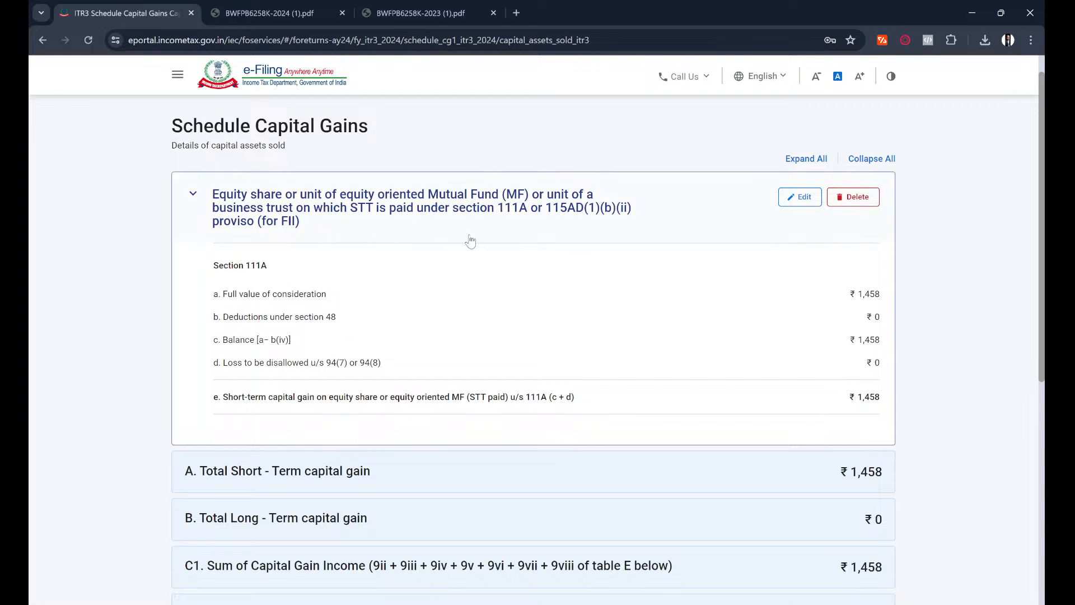
{"action": "scroll", "coordinate": [986, 407], "scroll_direction": "down", "scroll_amount": 5}
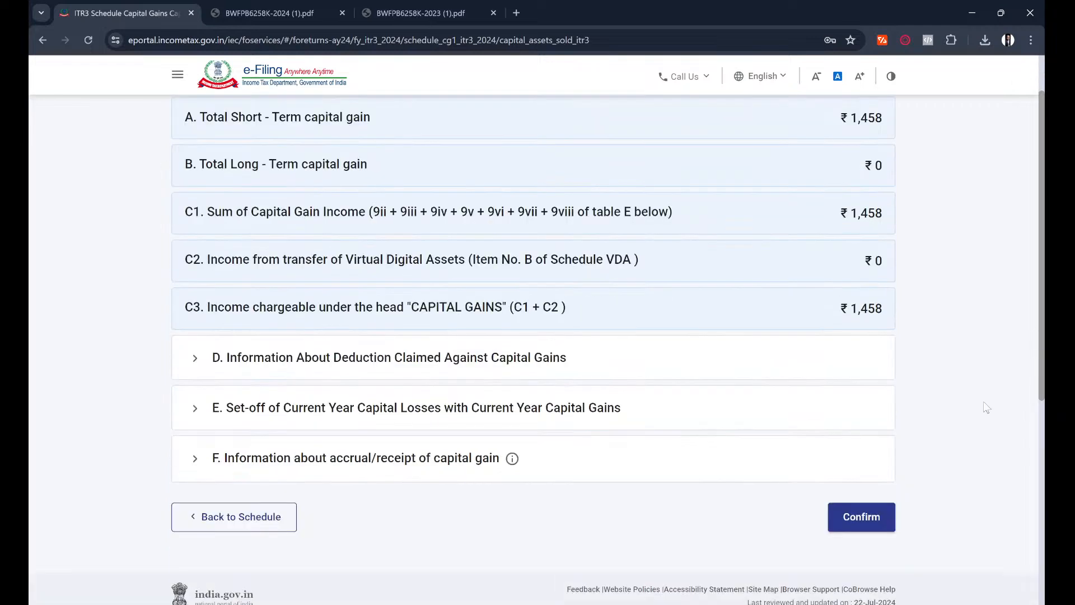
{"action": "scroll", "coordinate": [987, 407], "scroll_direction": "down", "scroll_amount": 1}
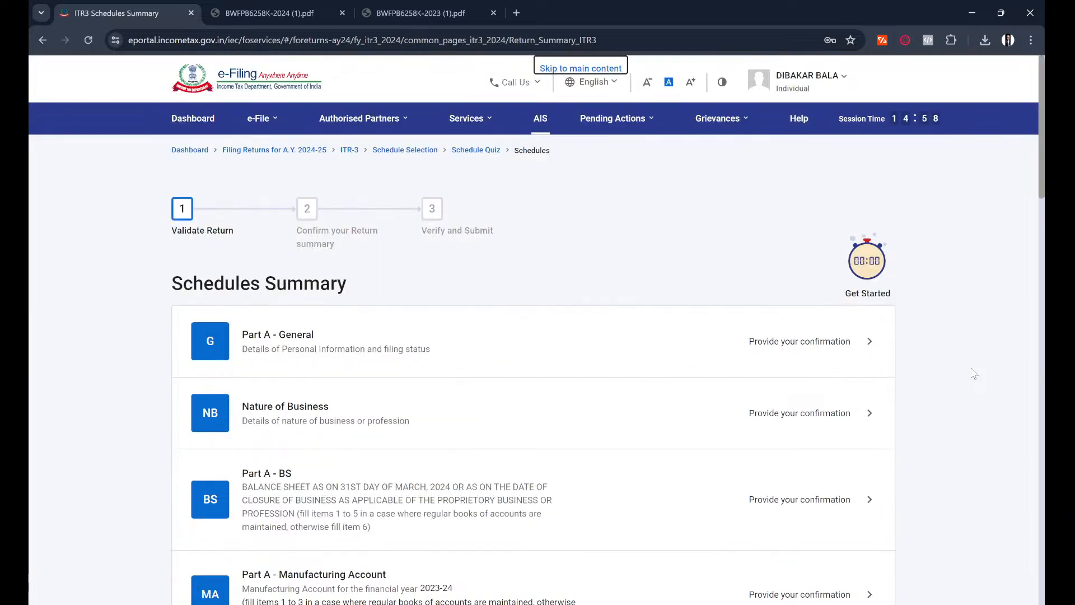
Examine the Schedules Summary for schedules that still need confirmation
{"action": "scroll", "coordinate": [973, 373], "scroll_direction": "down", "scroll_amount": 10}
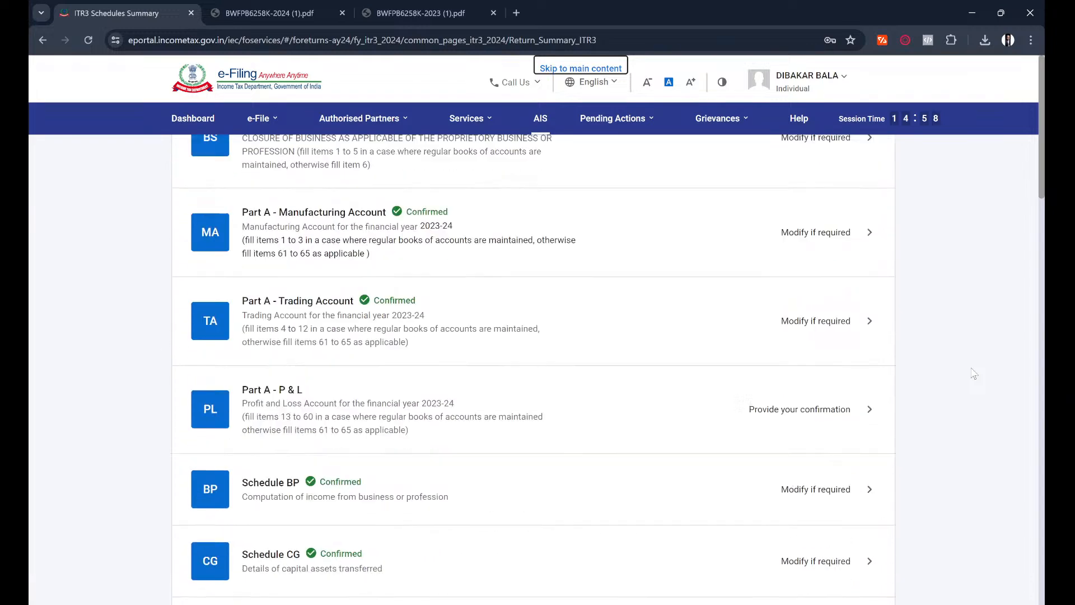
{"action": "scroll", "coordinate": [973, 374], "scroll_direction": "down", "scroll_amount": 3}
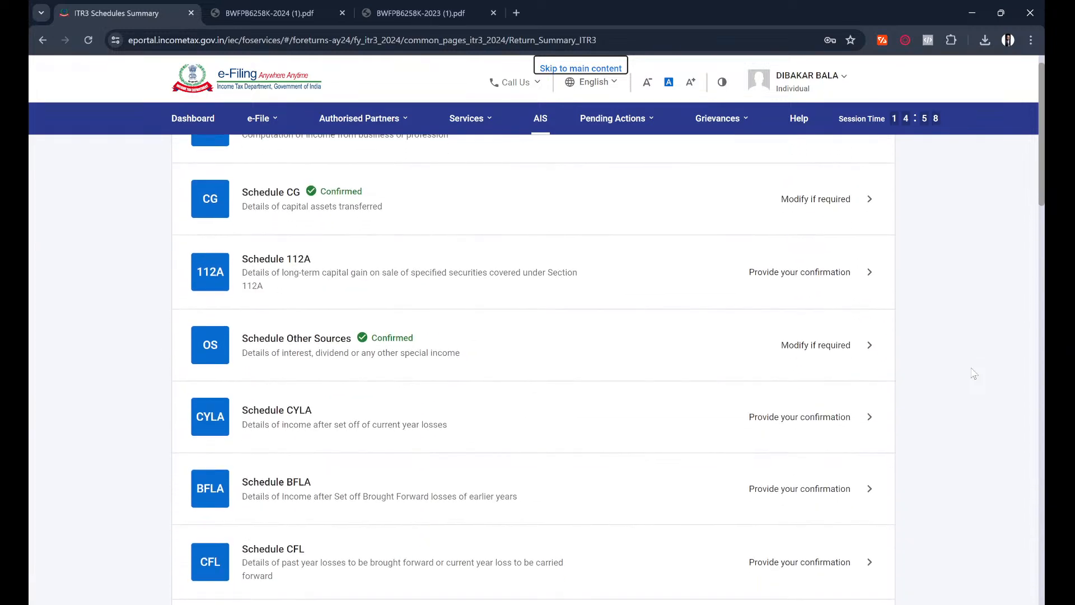
{"action": "scroll", "coordinate": [973, 373], "scroll_direction": "down", "scroll_amount": 5}
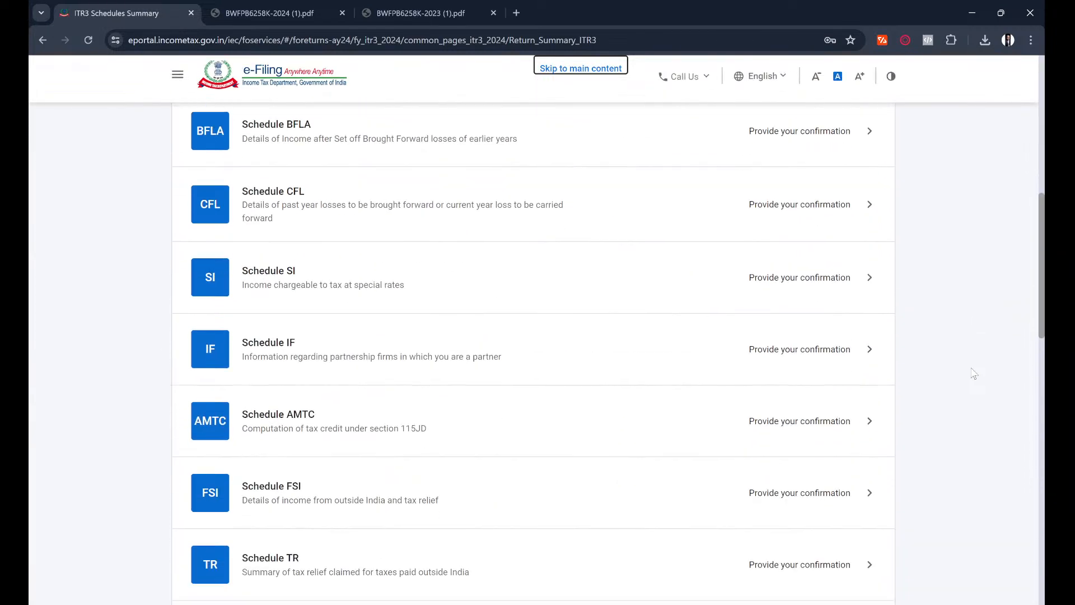
{"action": "scroll", "coordinate": [973, 374], "scroll_direction": "down", "scroll_amount": 1}
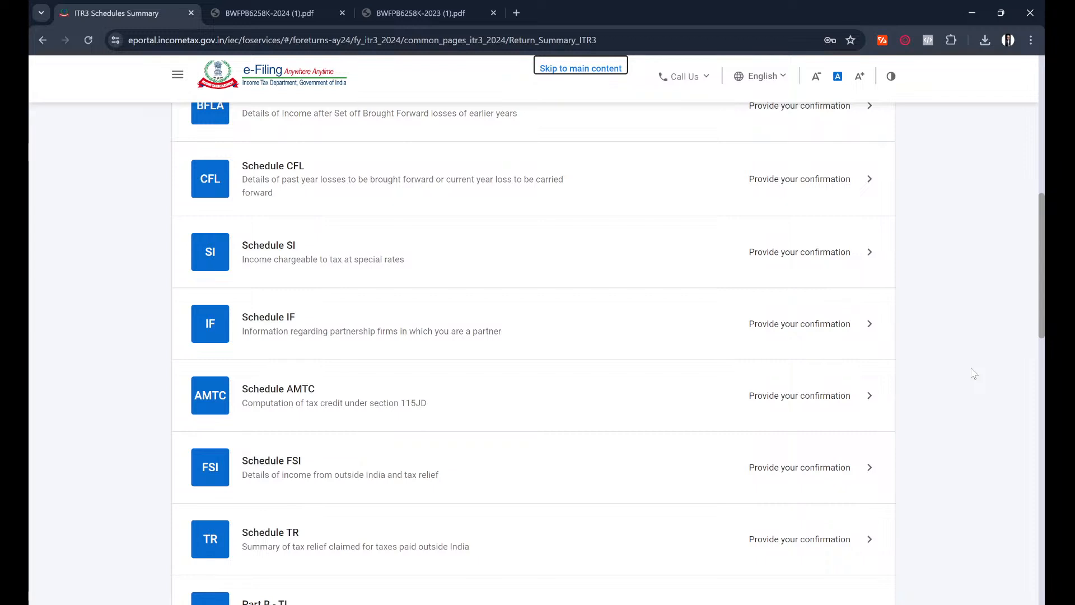
{"action": "scroll", "coordinate": [917, 456], "scroll_direction": "down", "scroll_amount": 1}
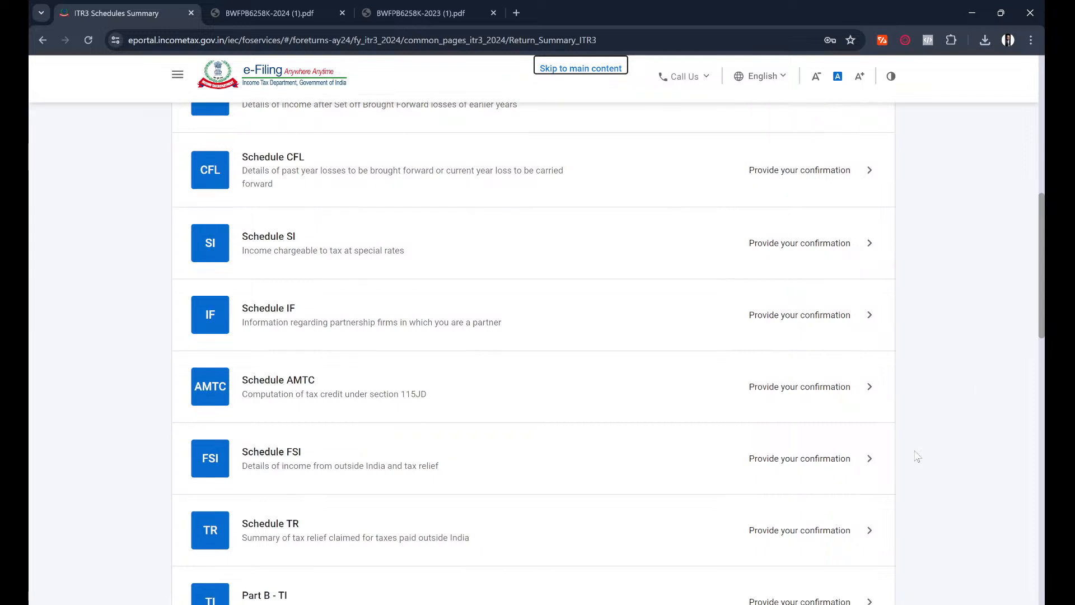
{"action": "scroll", "coordinate": [917, 457], "scroll_direction": "down", "scroll_amount": 1}
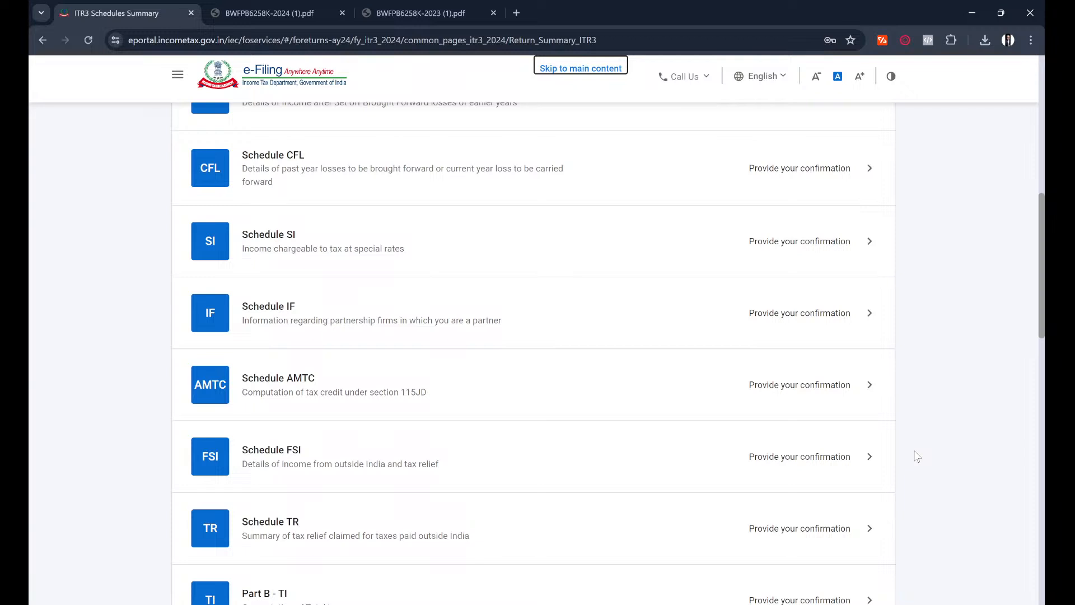
{"action": "scroll", "coordinate": [917, 456], "scroll_direction": "down", "scroll_amount": 3}
Close the 2024 and 2023 PDF documents, keeping only the tax return open at its schedules list
{"action": "left_click", "coordinate": [341, 12]}
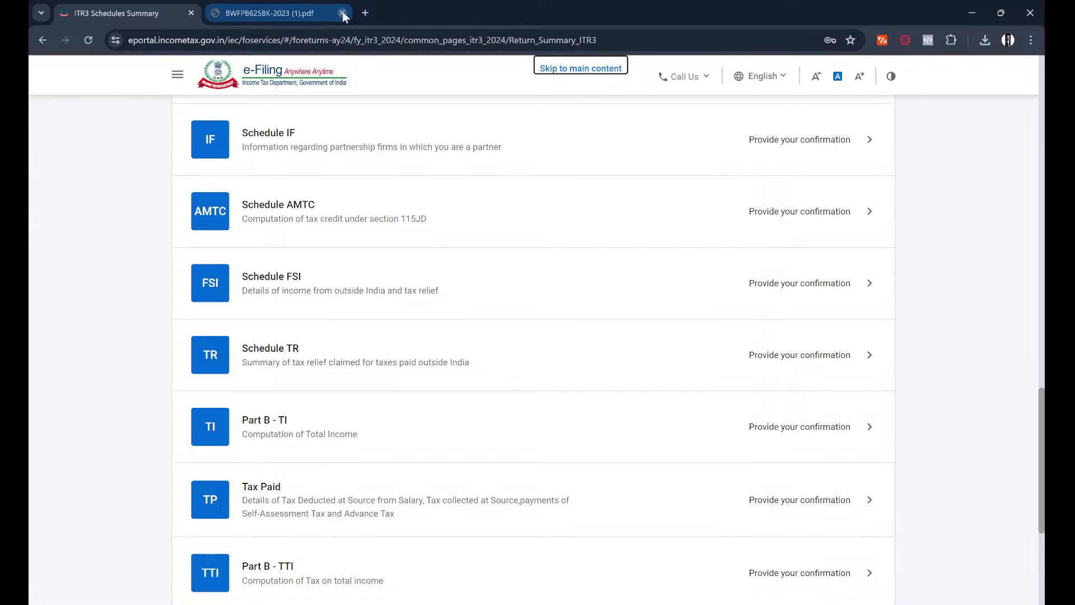
{"action": "left_click", "coordinate": [342, 12]}
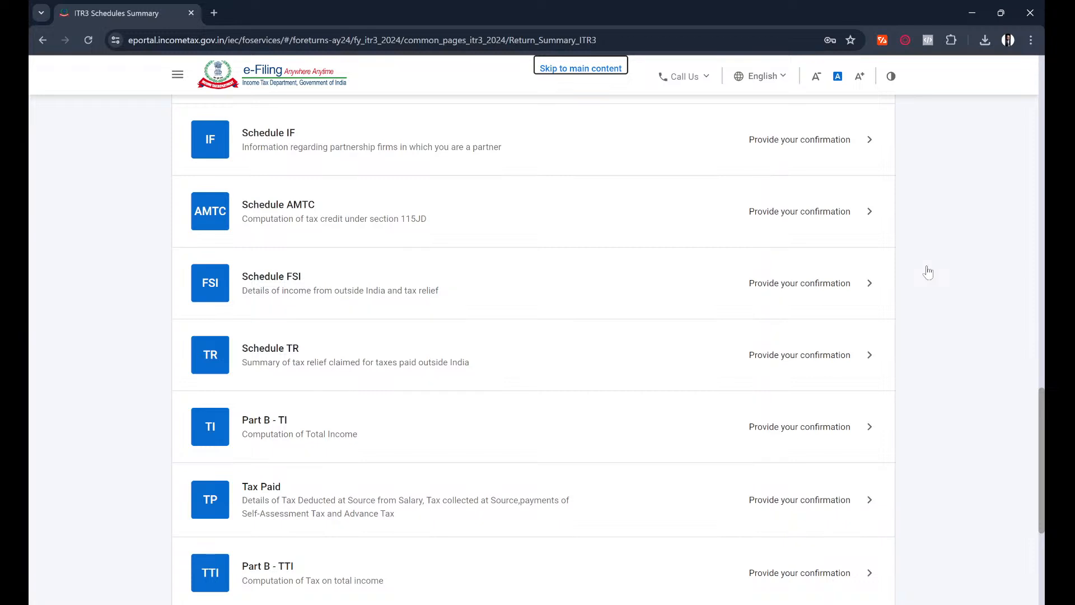
{"action": "scroll", "coordinate": [927, 272], "scroll_direction": "down", "scroll_amount": 1}
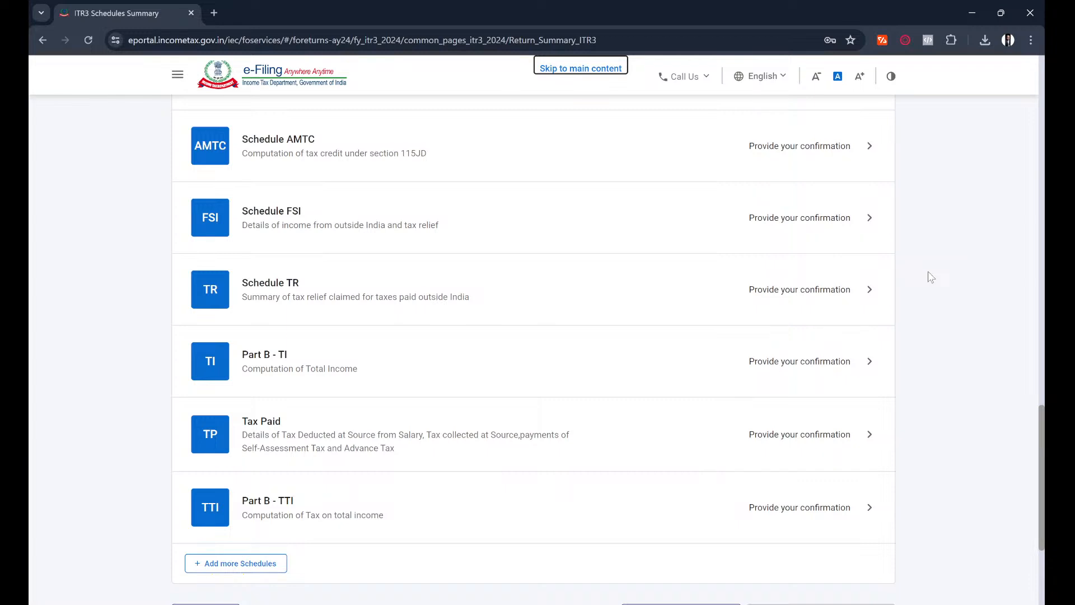
{"action": "scroll", "coordinate": [930, 277], "scroll_direction": "up", "scroll_amount": 5}
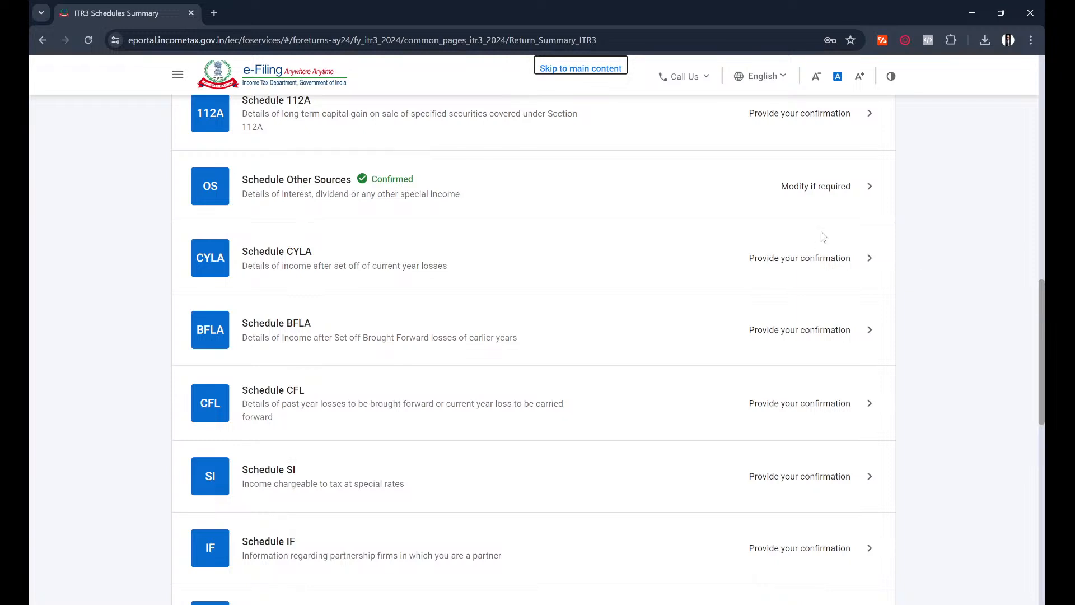
Open Schedule 112A, acknowledge the section 234C notice, and confirm the schedule without adding any details
{"action": "scroll", "coordinate": [767, 167], "scroll_direction": "up", "scroll_amount": 2}
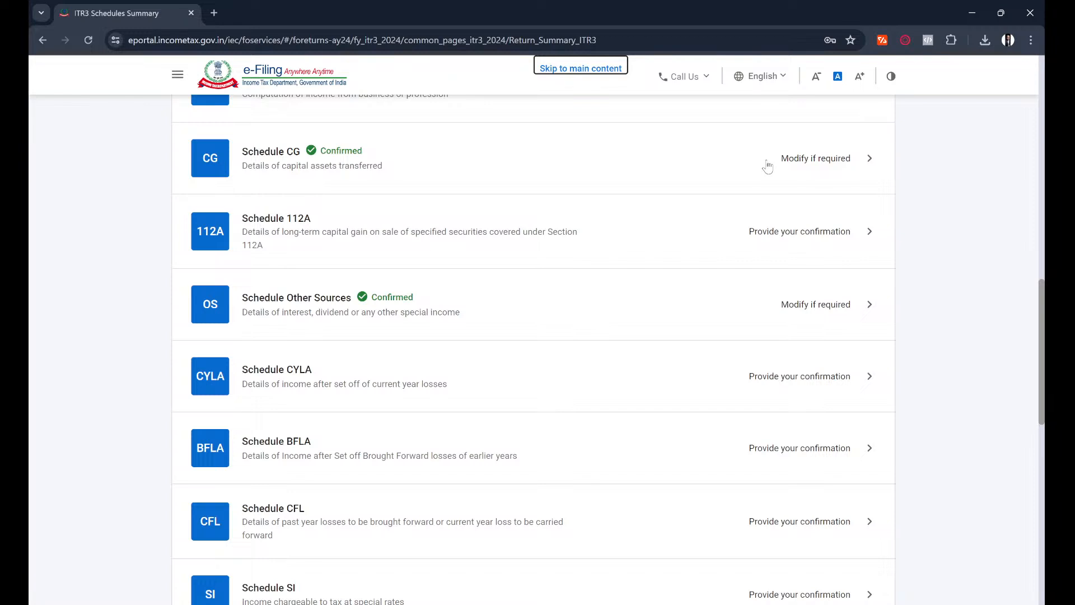
{"action": "left_click", "coordinate": [870, 231]}
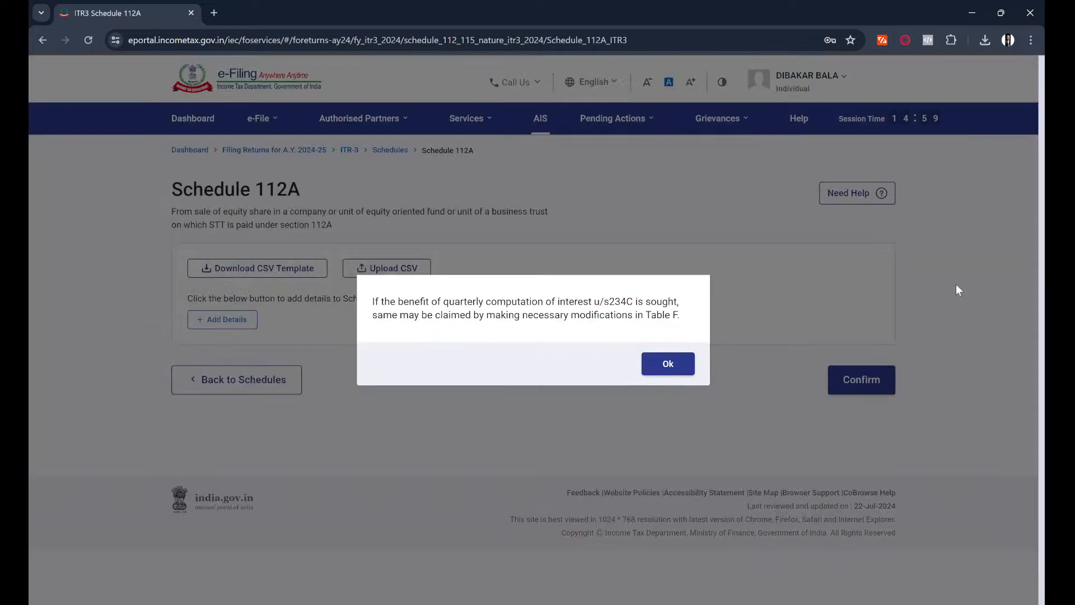
{"action": "left_click", "coordinate": [674, 365]}
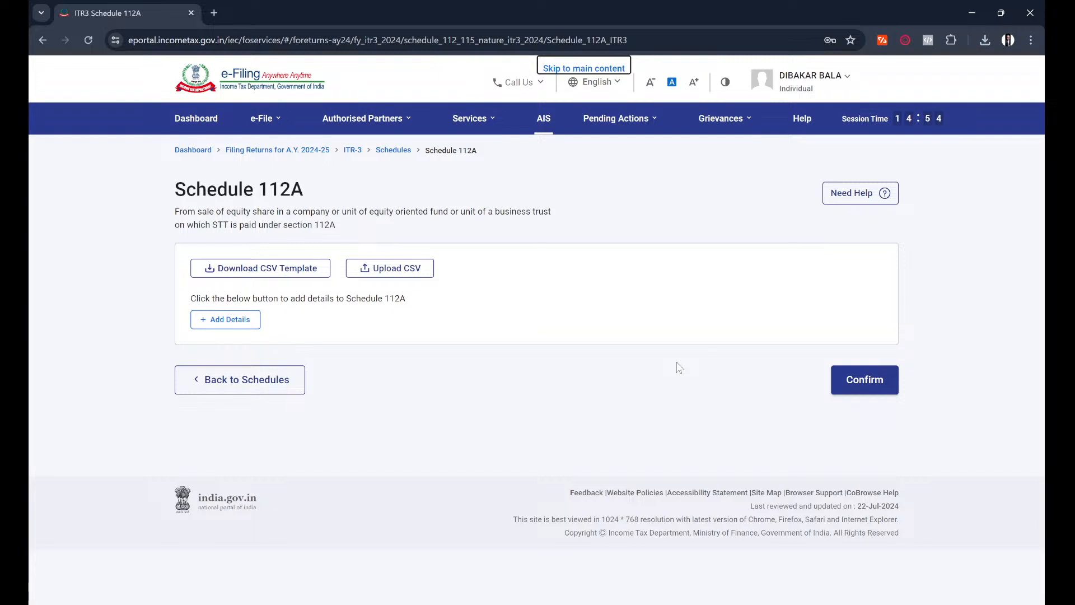
{"action": "left_click", "coordinate": [870, 397]}
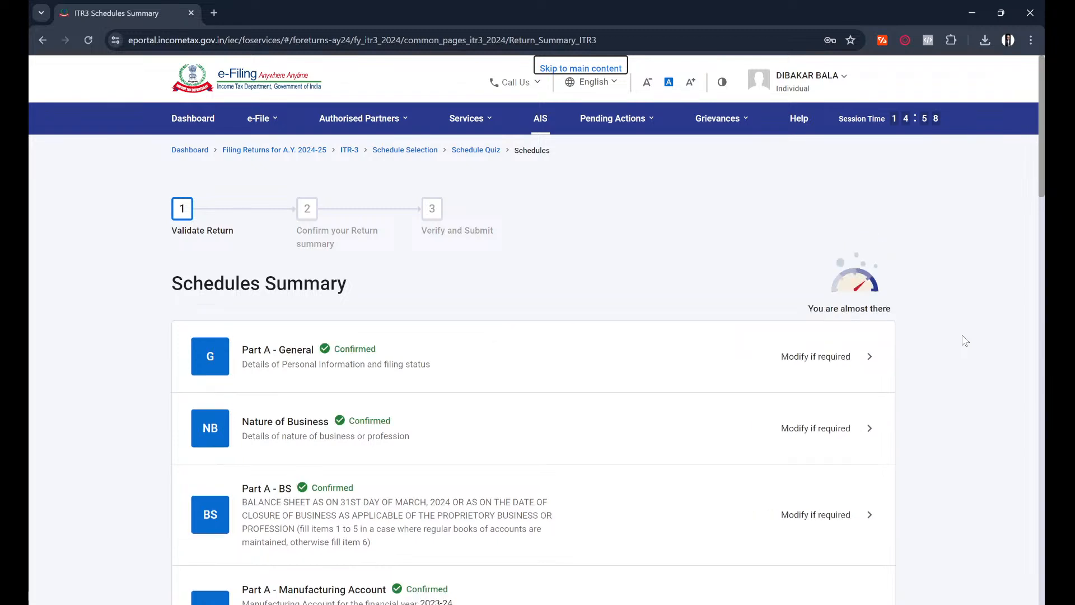
Review the current-year loss set-off table in Schedule CYLA, leave its auto-populated details unedited, and confirm the schedule
{"action": "scroll", "coordinate": [964, 341], "scroll_direction": "down", "scroll_amount": 2}
{"action": "scroll", "coordinate": [964, 341], "scroll_direction": "down", "scroll_amount": 5}
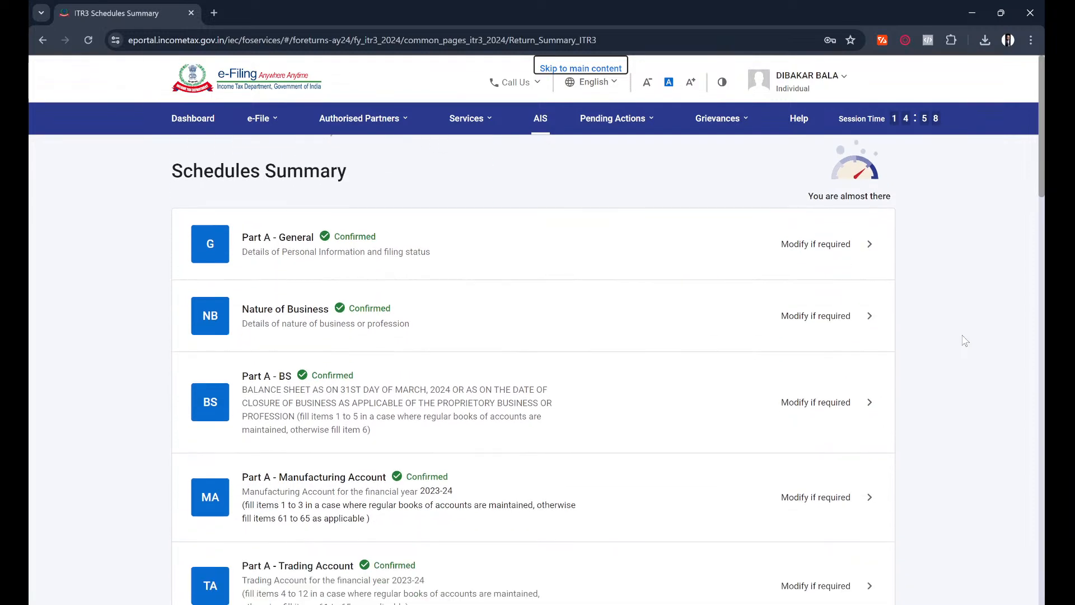
{"action": "scroll", "coordinate": [964, 340], "scroll_direction": "down", "scroll_amount": 4}
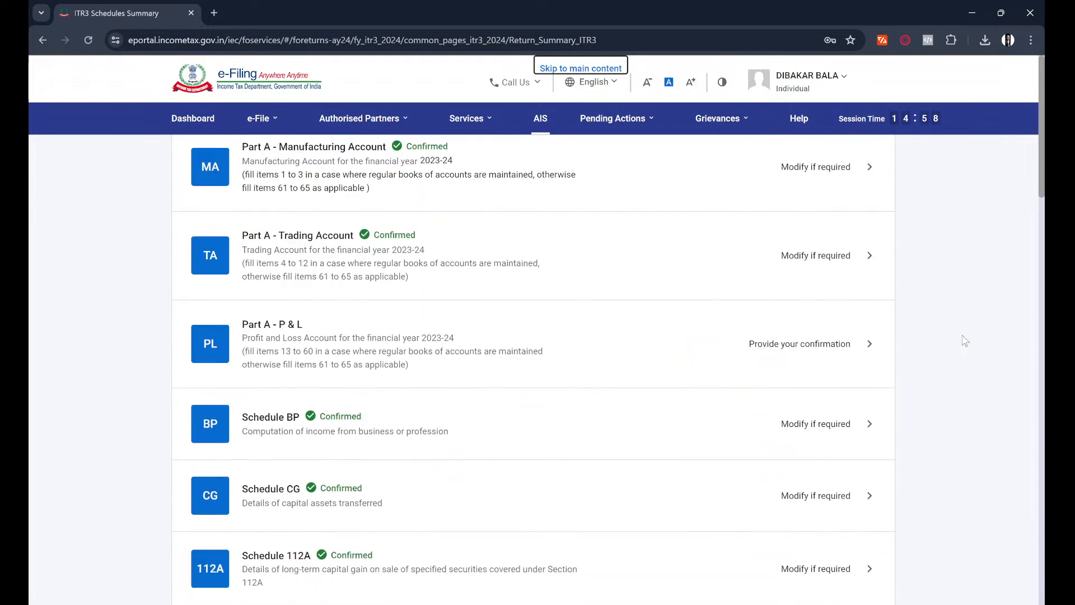
{"action": "scroll", "coordinate": [964, 339], "scroll_direction": "down", "scroll_amount": 3}
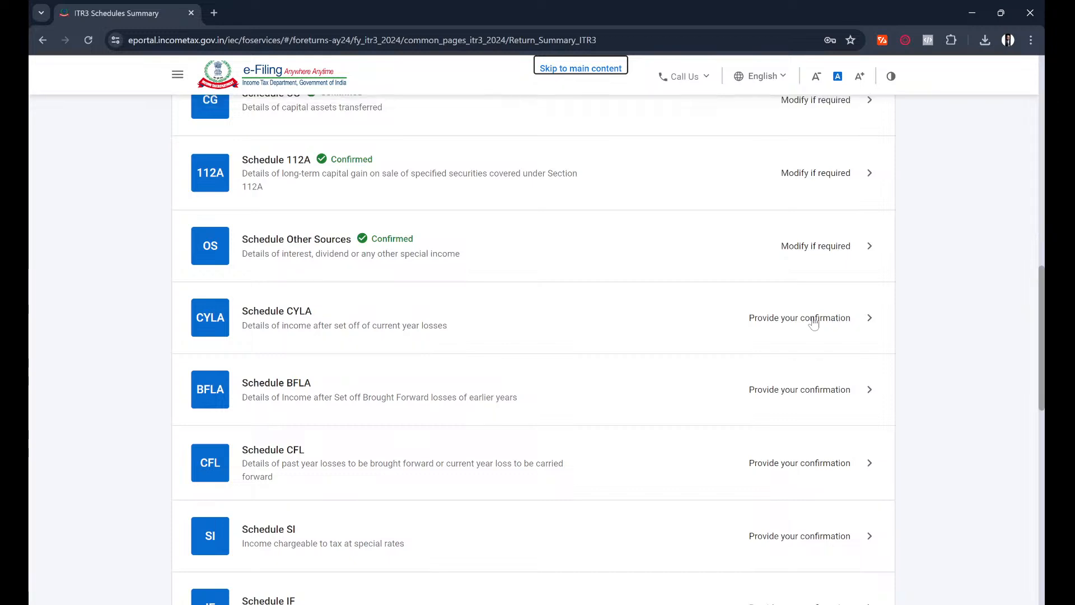
{"action": "left_click", "coordinate": [813, 323]}
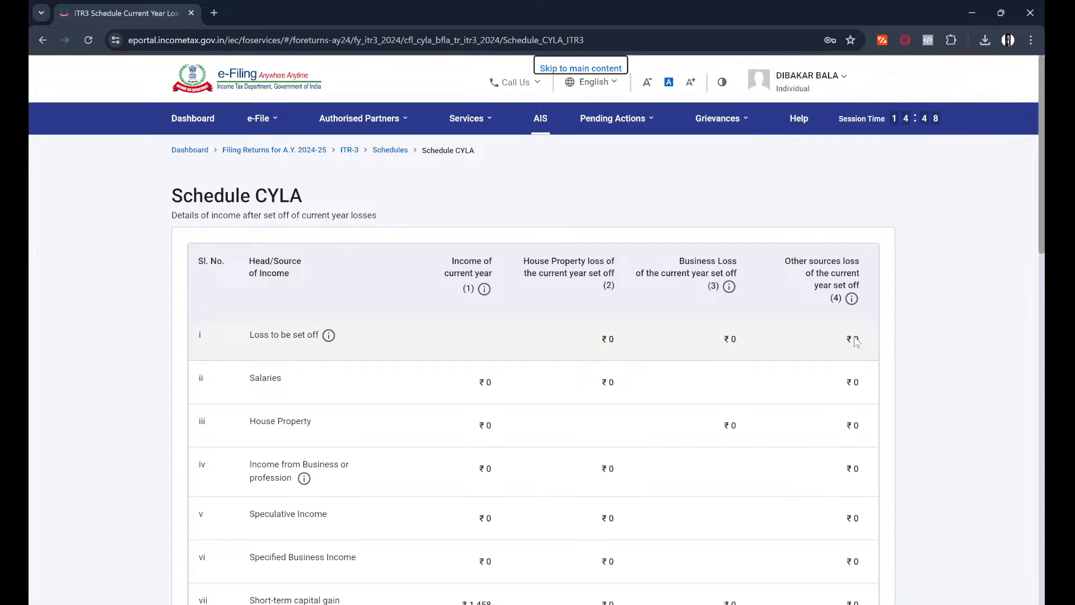
{"action": "scroll", "coordinate": [928, 390], "scroll_direction": "down", "scroll_amount": 2}
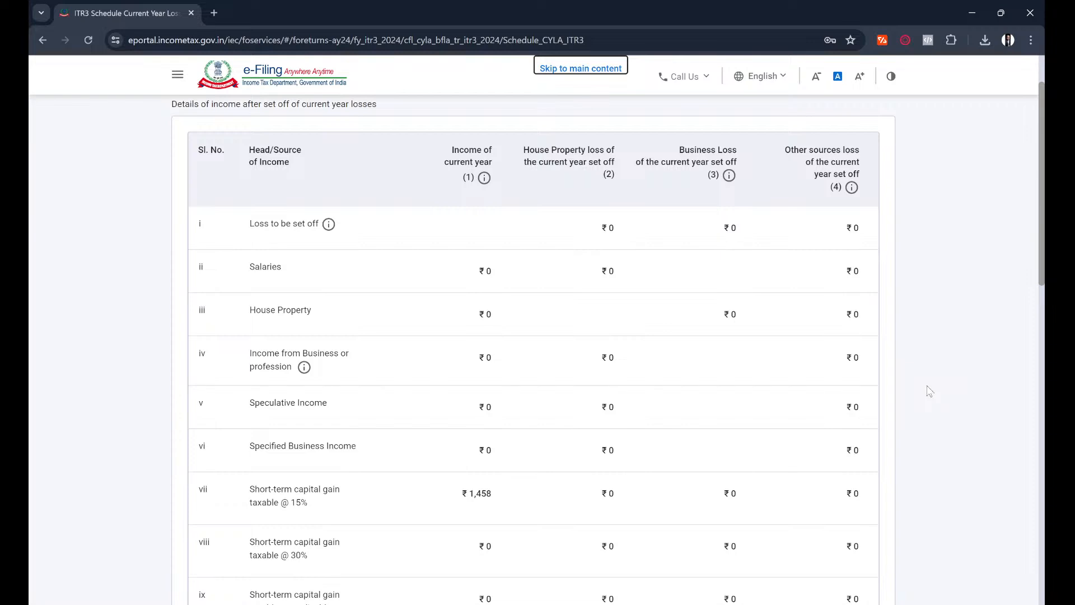
{"action": "scroll", "coordinate": [930, 391], "scroll_direction": "down", "scroll_amount": 1}
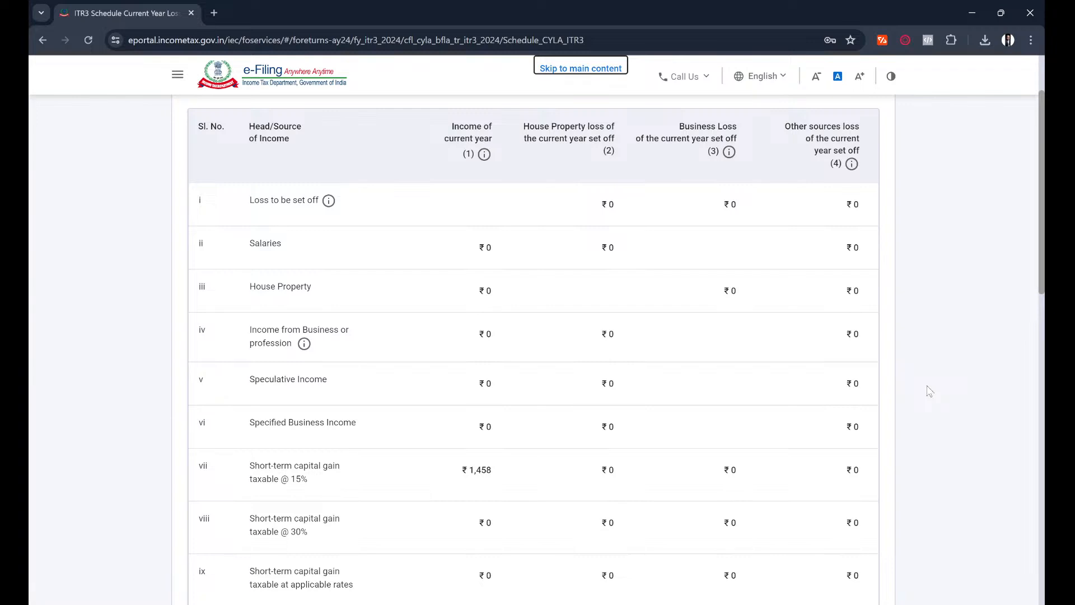
{"action": "scroll", "coordinate": [929, 390], "scroll_direction": "down", "scroll_amount": 2}
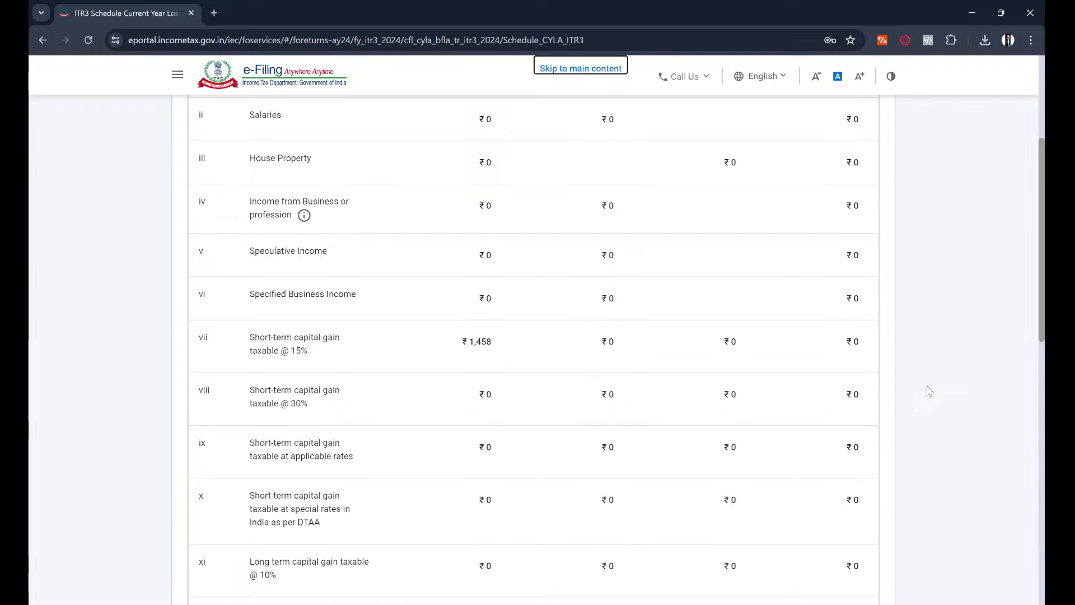
{"action": "scroll", "coordinate": [929, 390], "scroll_direction": "down", "scroll_amount": 4}
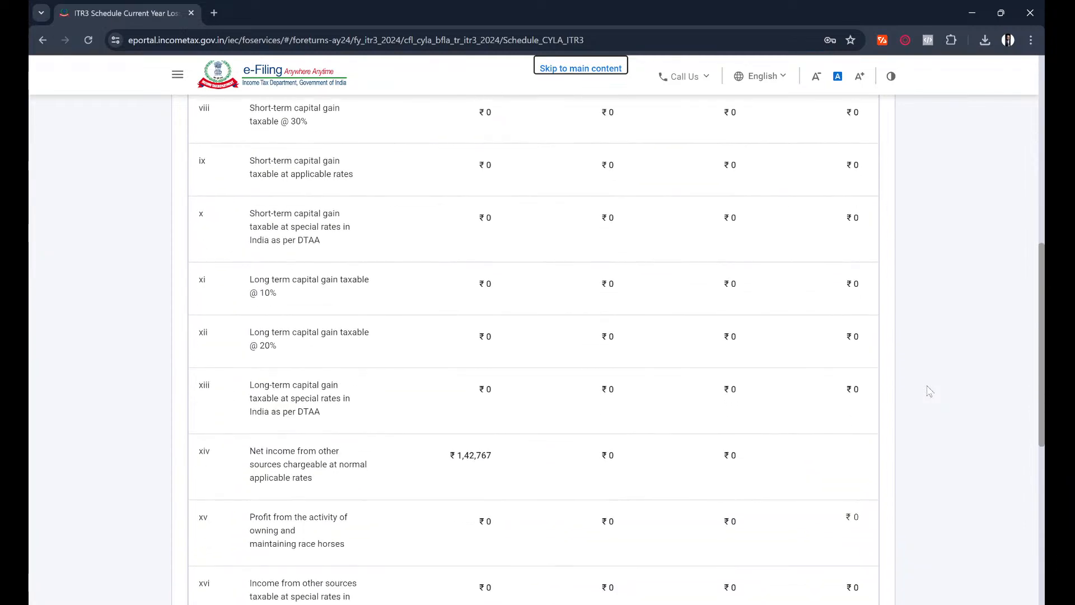
{"action": "scroll", "coordinate": [929, 390], "scroll_direction": "down", "scroll_amount": 4}
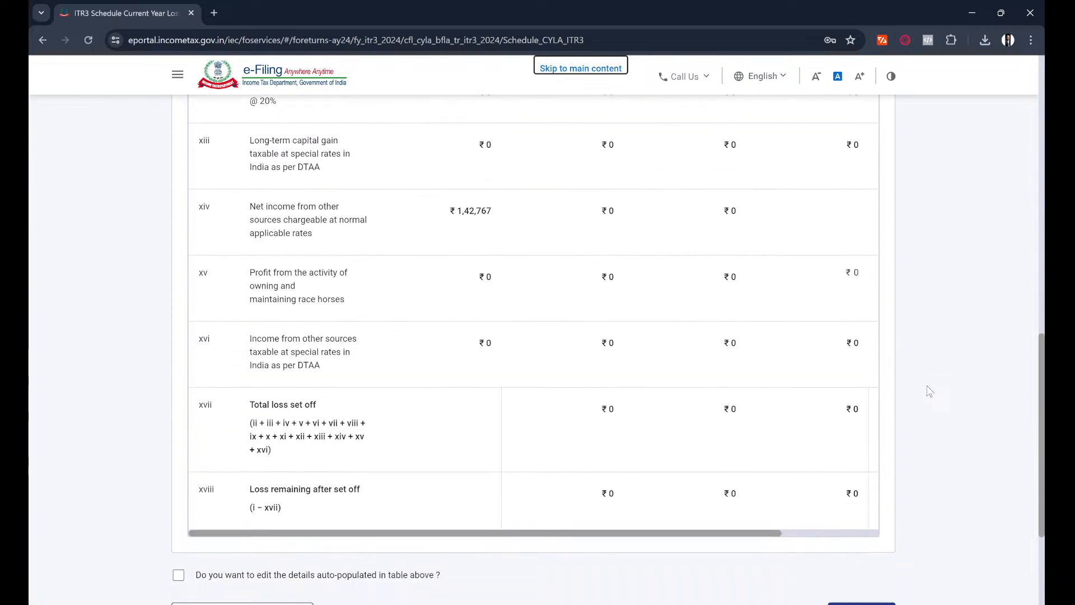
{"action": "scroll", "coordinate": [929, 390], "scroll_direction": "down", "scroll_amount": 2}
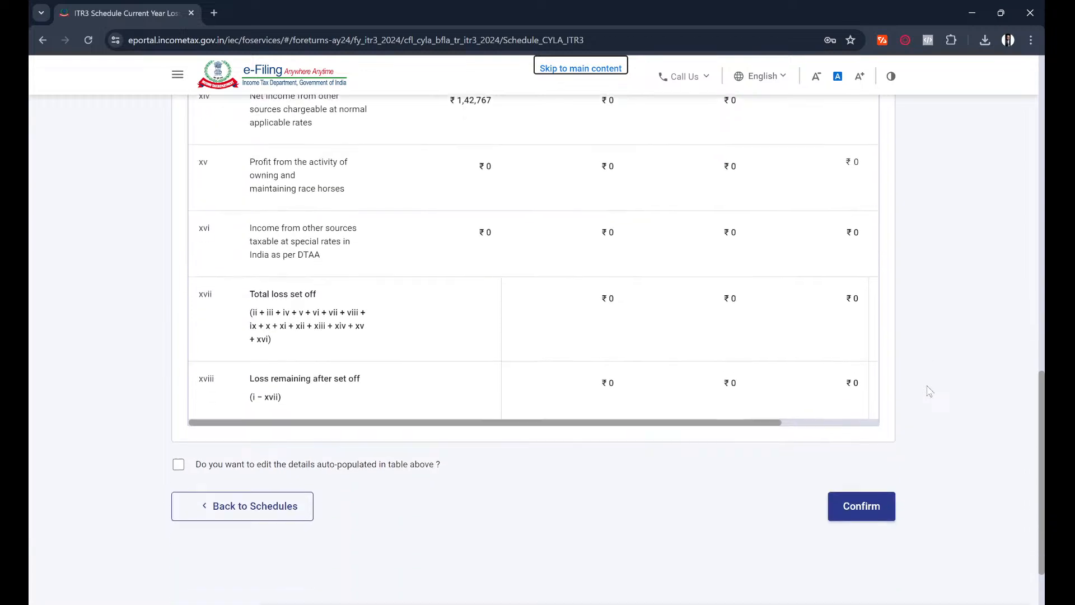
{"action": "left_click", "coordinate": [887, 509]}
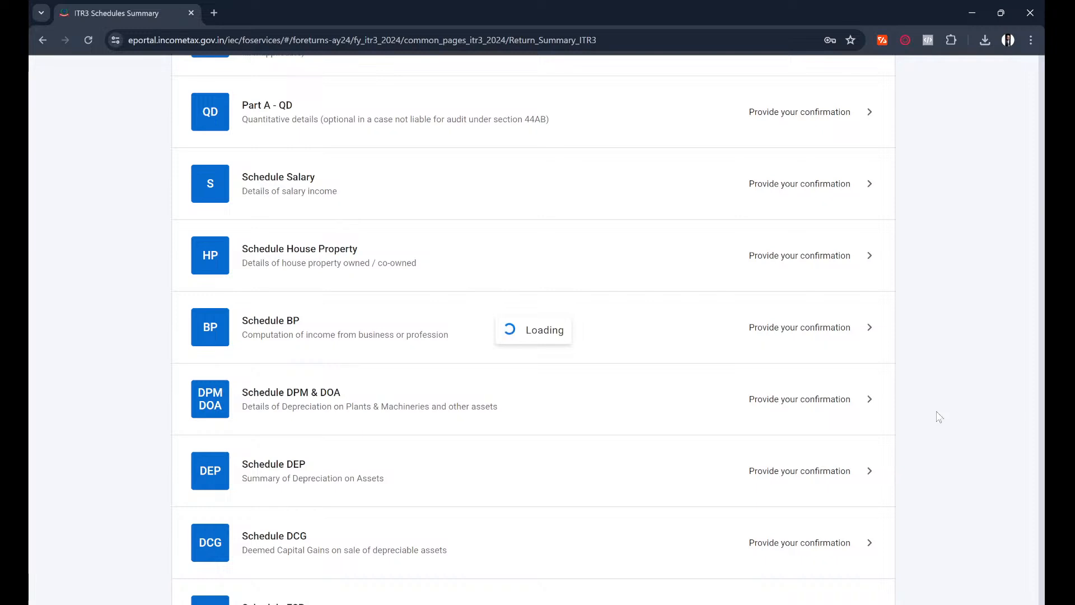
Open Schedule BFLA, waiting for the page to respond, then compute the brought-forward loss set-off and continue past the section 234C notice
{"action": "scroll", "coordinate": [939, 417], "scroll_direction": "down", "scroll_amount": 10}
{"action": "scroll", "coordinate": [939, 417], "scroll_direction": "up", "scroll_amount": 1}
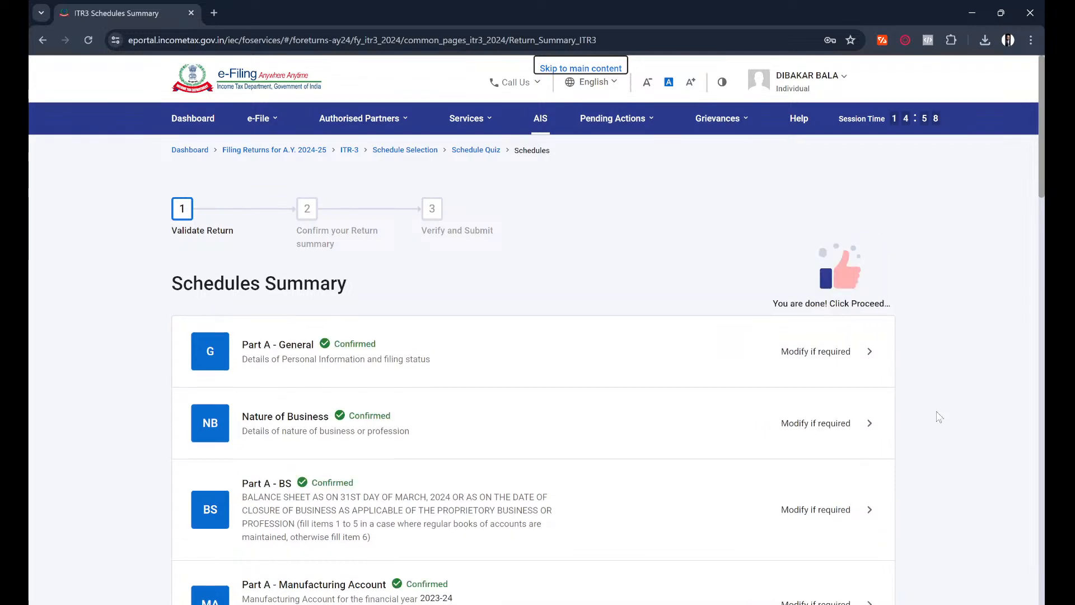
{"action": "scroll", "coordinate": [939, 417], "scroll_direction": "down", "scroll_amount": 7}
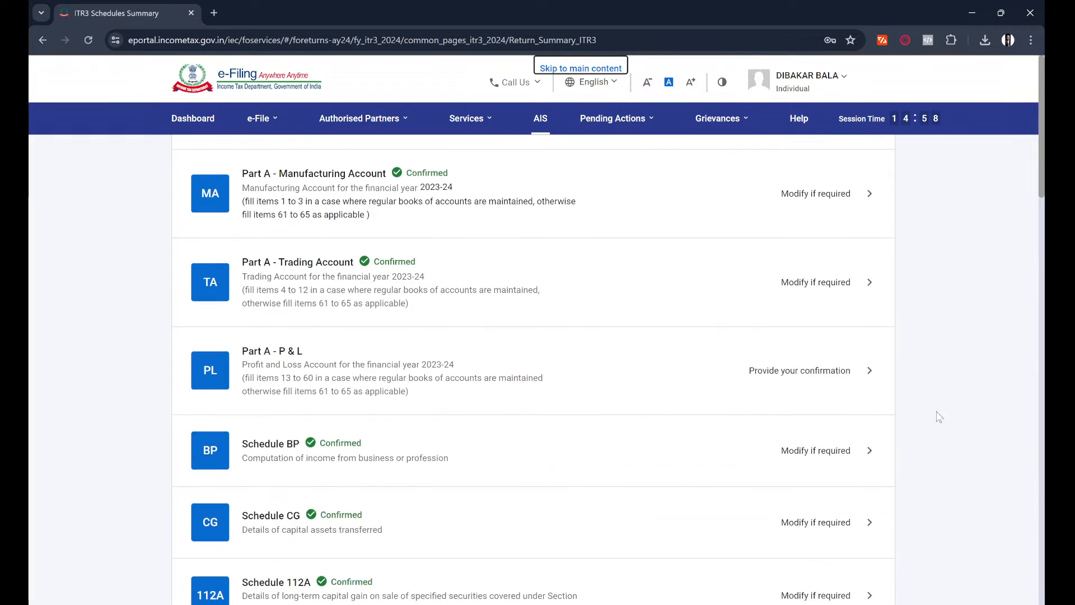
{"action": "scroll", "coordinate": [939, 417], "scroll_direction": "down", "scroll_amount": 9}
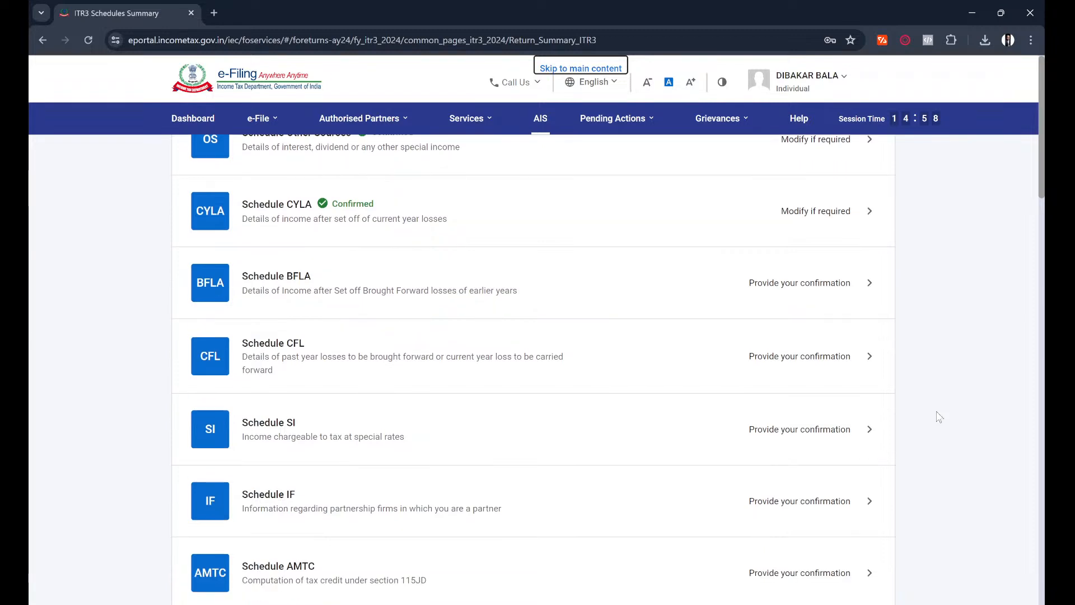
{"action": "scroll", "coordinate": [939, 417], "scroll_direction": "down", "scroll_amount": 1}
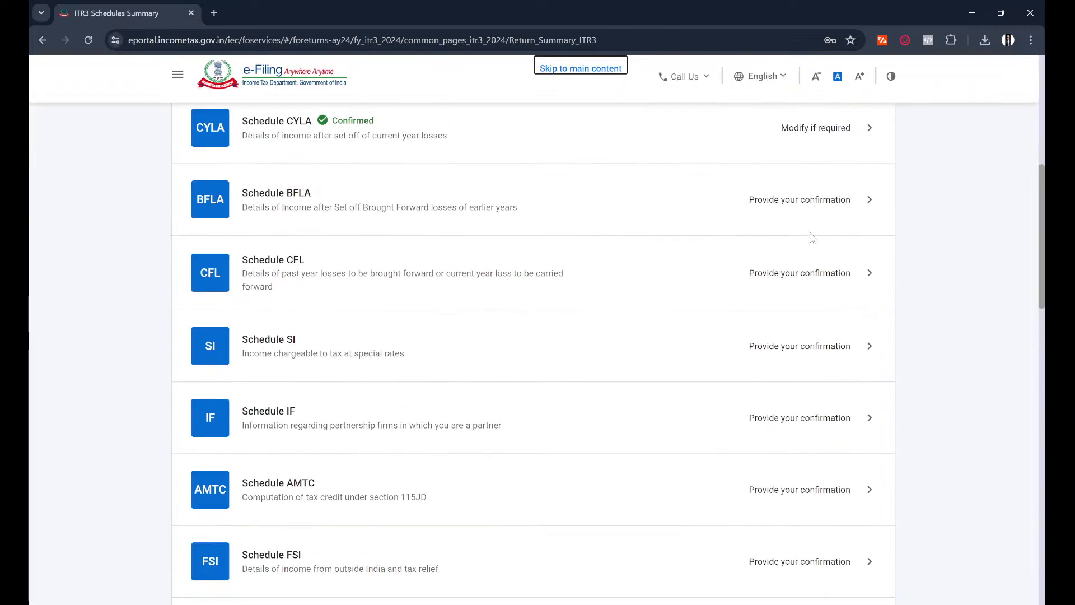
{"action": "left_click", "coordinate": [810, 233]}
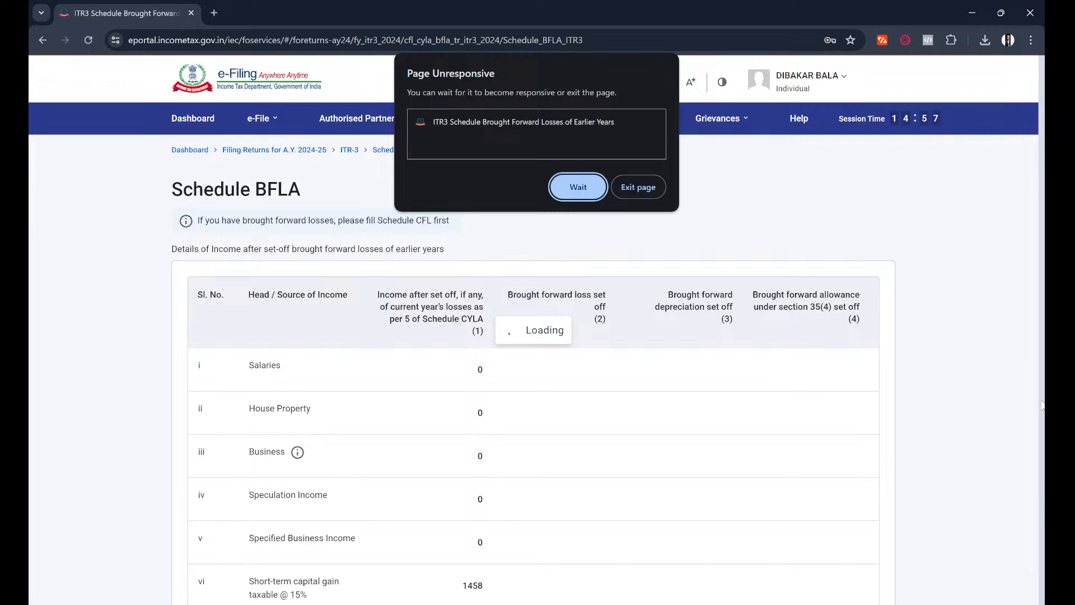
{"action": "left_click", "coordinate": [578, 187]}
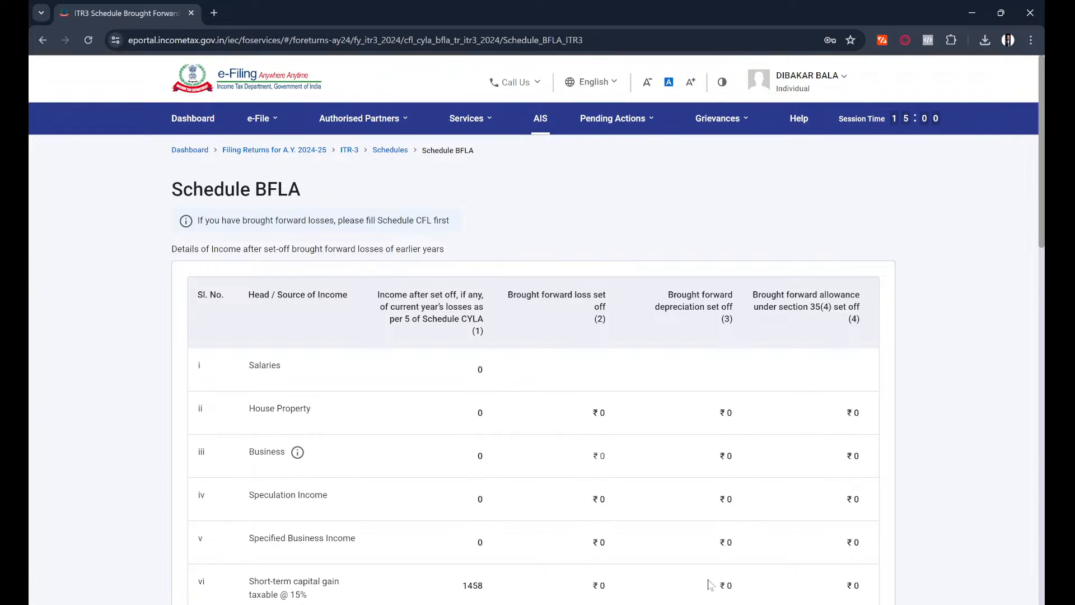
{"action": "scroll", "coordinate": [971, 447], "scroll_direction": "down", "scroll_amount": 2}
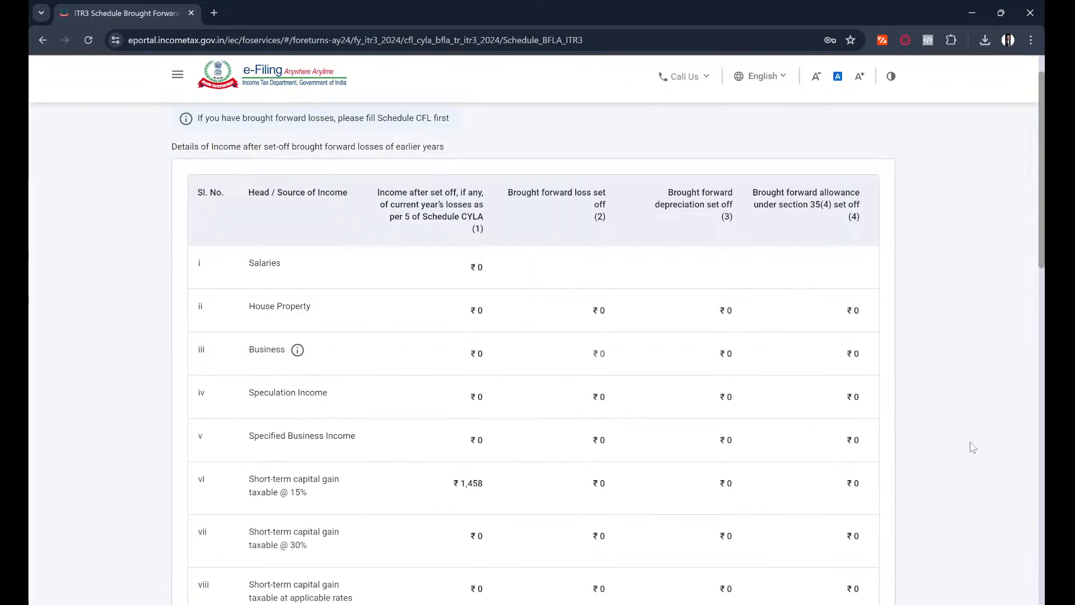
{"action": "scroll", "coordinate": [972, 446], "scroll_direction": "down", "scroll_amount": 10}
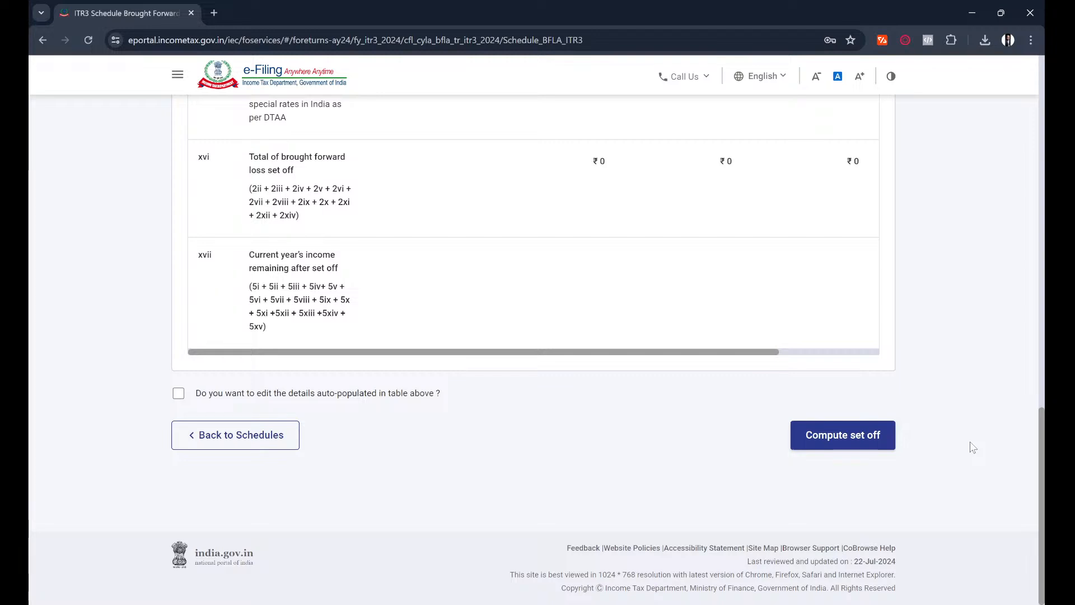
{"action": "left_click", "coordinate": [858, 445]}
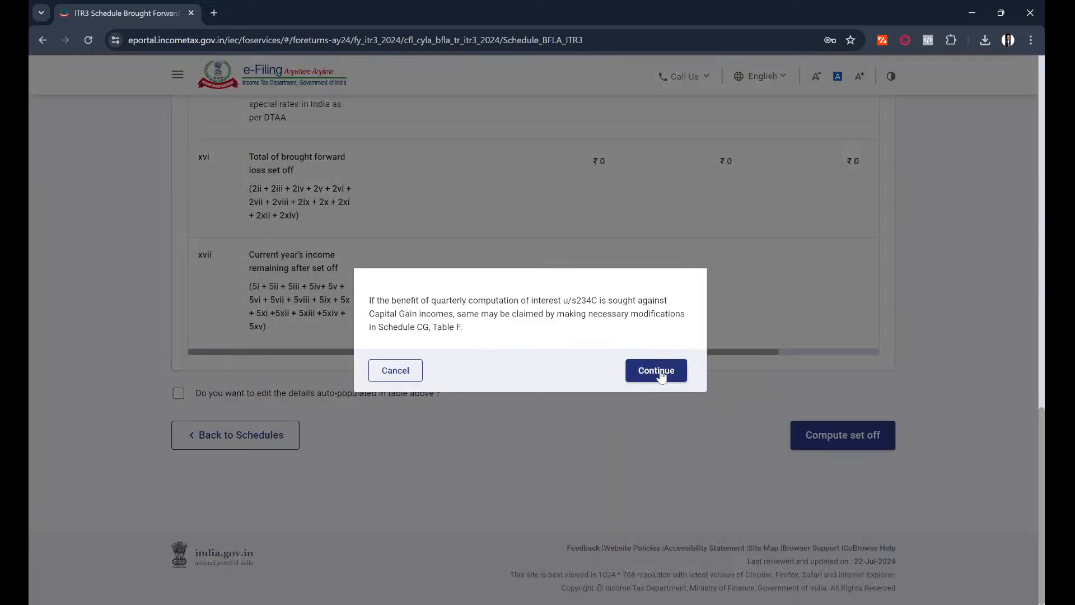
{"action": "left_click", "coordinate": [661, 376]}
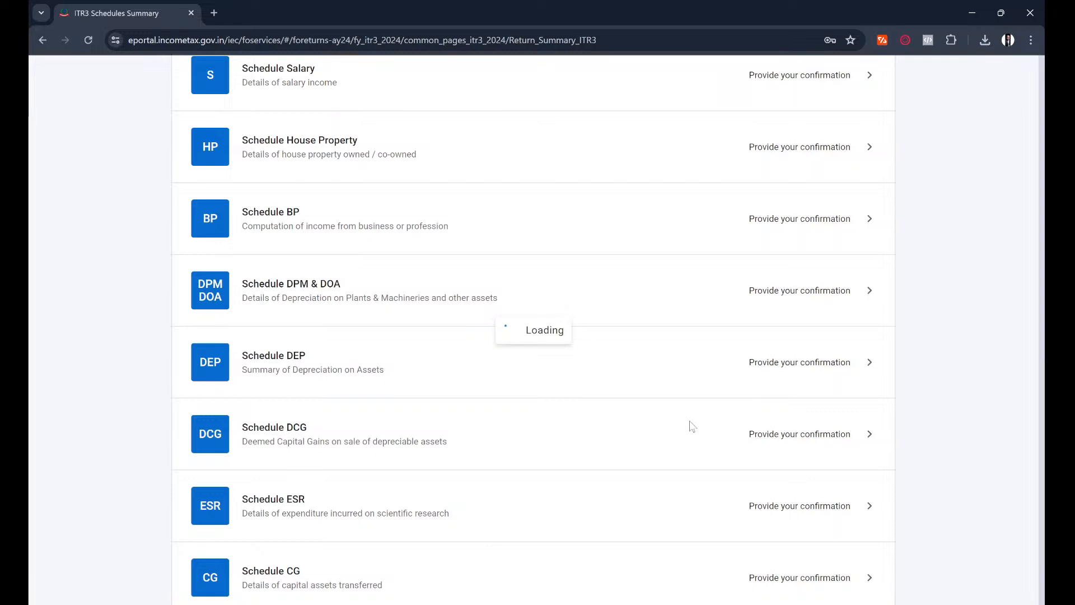
Examine the Schedules Summary from Part A - General through Schedule FSI for schedules still awaiting confirmation
{"action": "scroll", "coordinate": [691, 426], "scroll_direction": "down", "scroll_amount": 10}
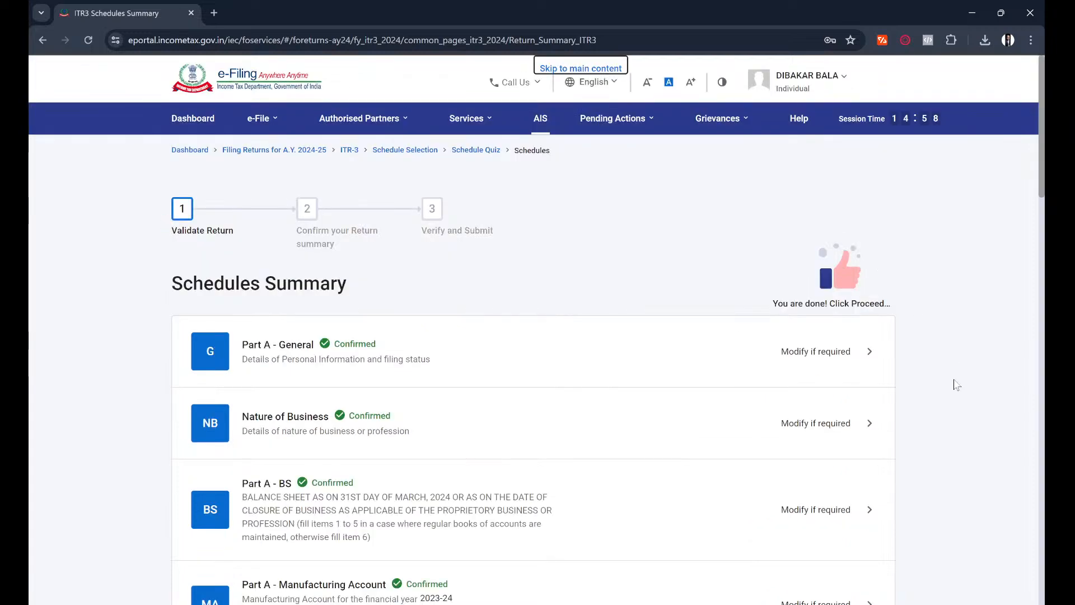
{"action": "scroll", "coordinate": [956, 385], "scroll_direction": "down", "scroll_amount": 6}
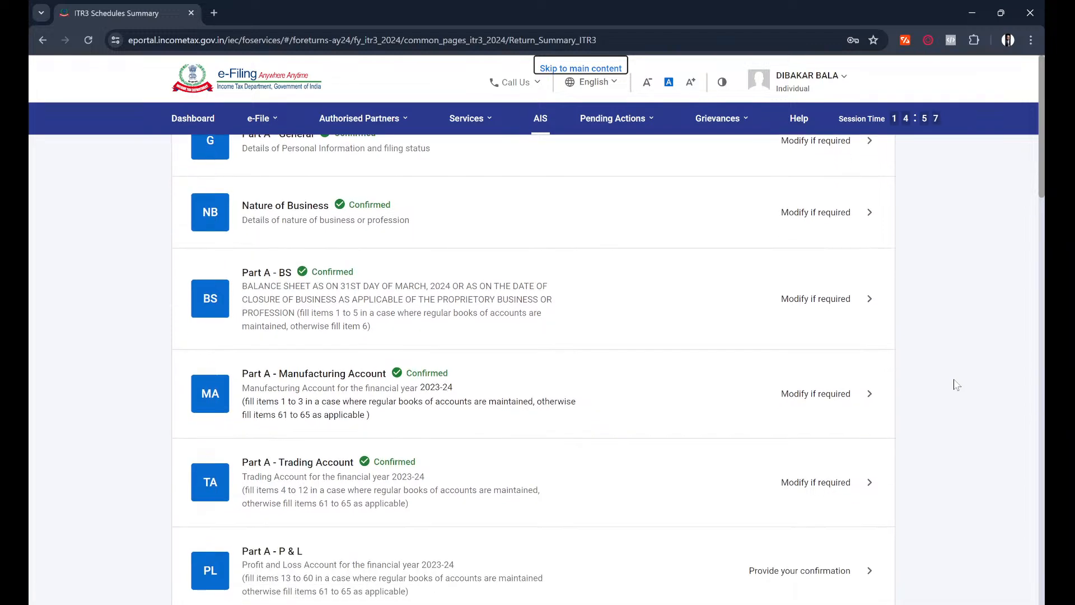
{"action": "scroll", "coordinate": [956, 384], "scroll_direction": "down", "scroll_amount": 1}
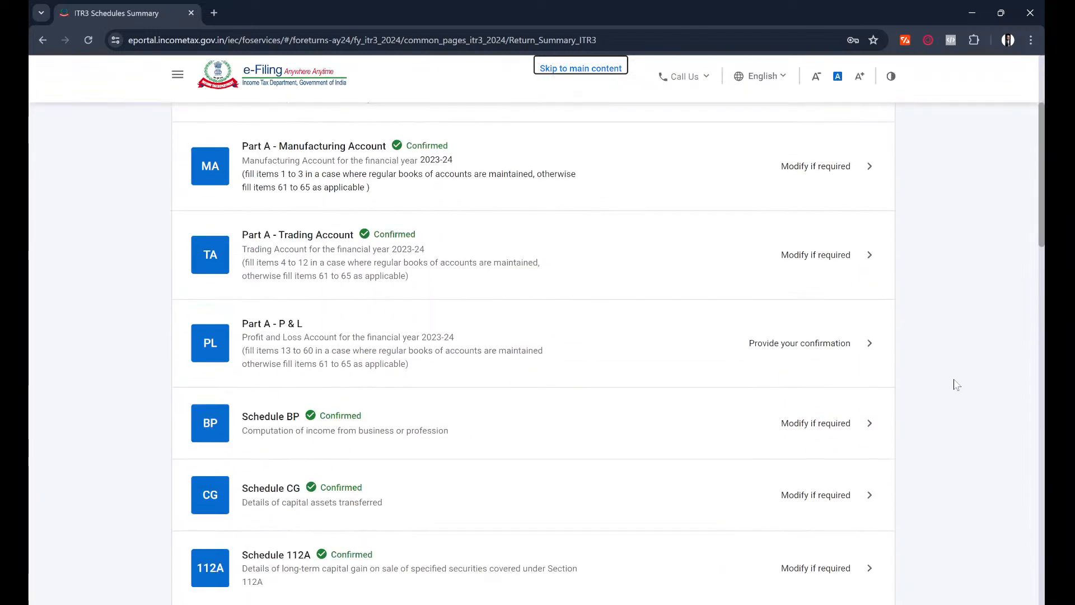
{"action": "scroll", "coordinate": [956, 384], "scroll_direction": "down", "scroll_amount": 2}
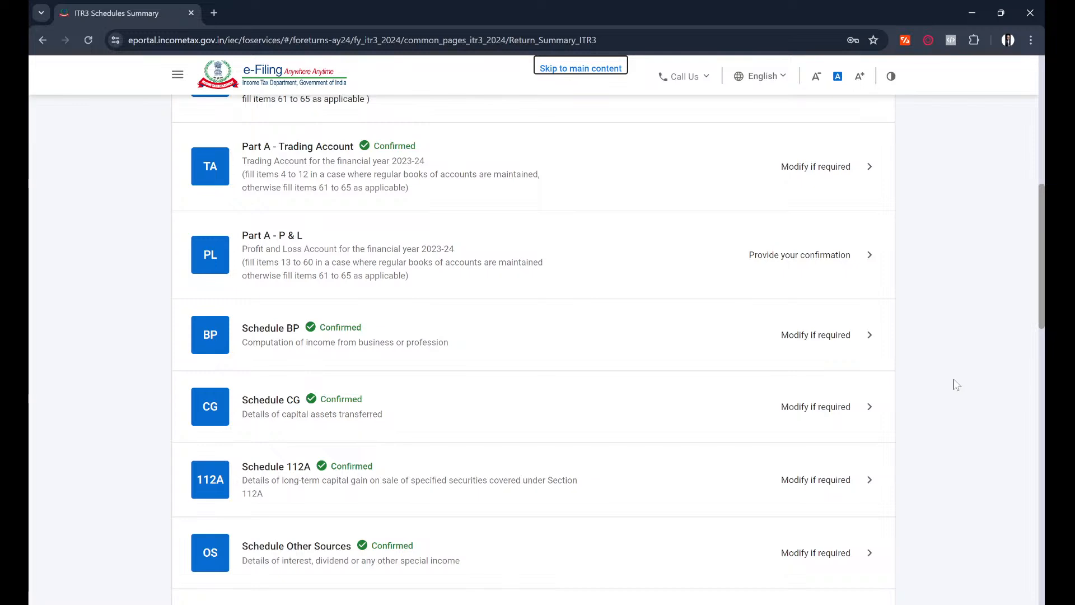
{"action": "scroll", "coordinate": [957, 384], "scroll_direction": "down", "scroll_amount": 3}
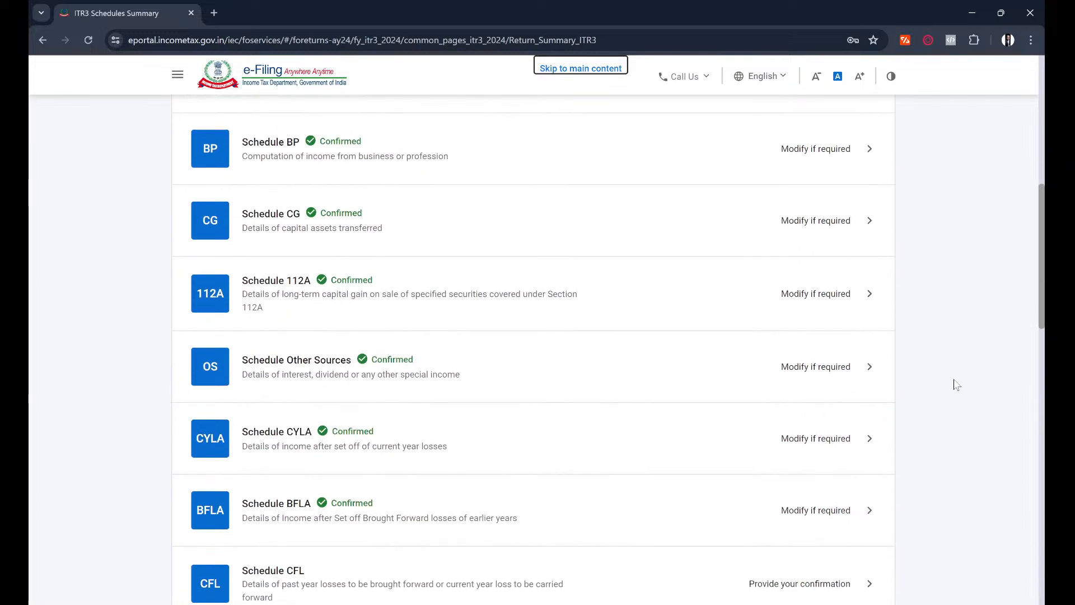
{"action": "scroll", "coordinate": [956, 384], "scroll_direction": "down", "scroll_amount": 2}
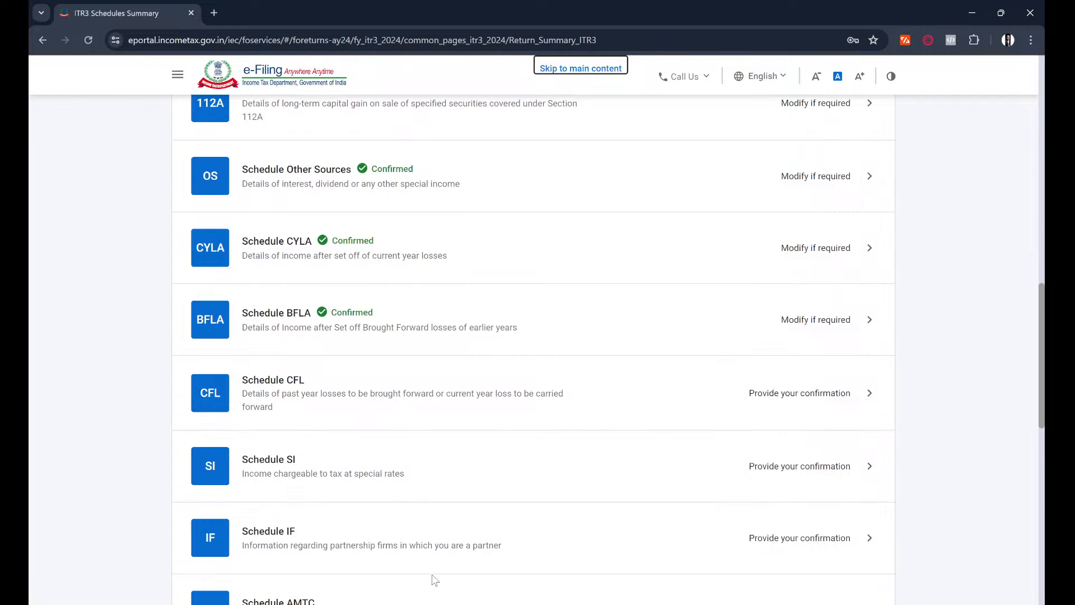
{"action": "left_click", "coordinate": [436, 604]}
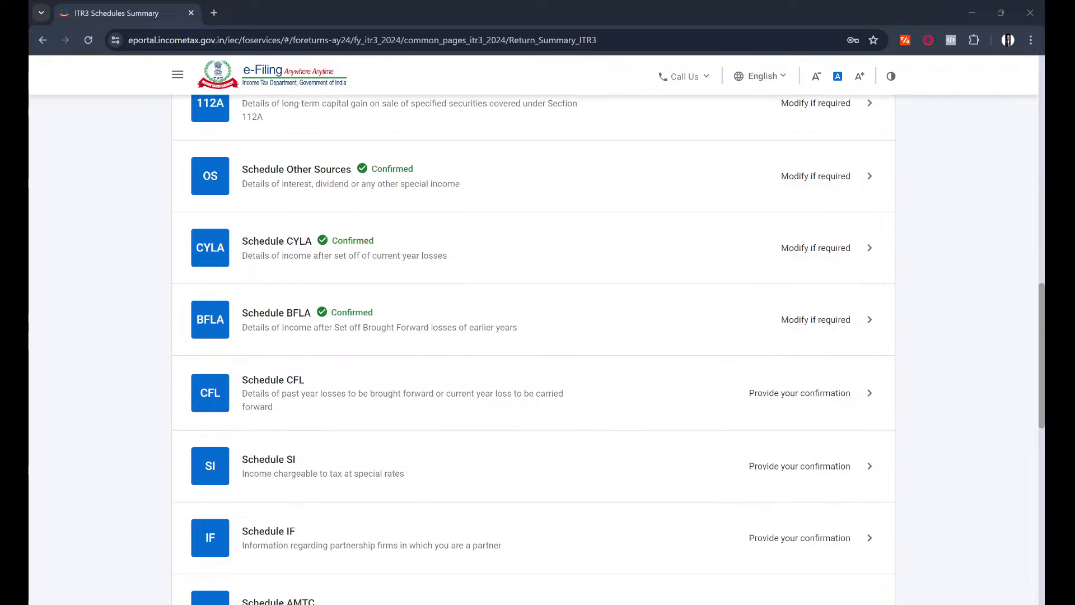
{"action": "left_click", "coordinate": [981, 258]}
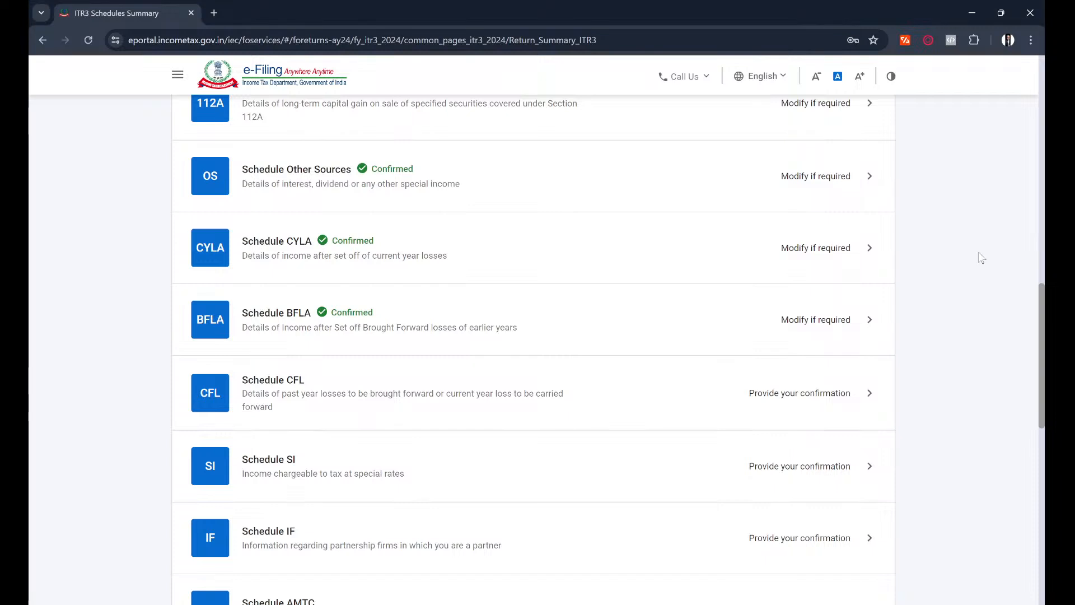
{"action": "scroll", "coordinate": [963, 383], "scroll_direction": "down", "scroll_amount": 1}
{"action": "scroll", "coordinate": [963, 383], "scroll_direction": "down", "scroll_amount": 1}
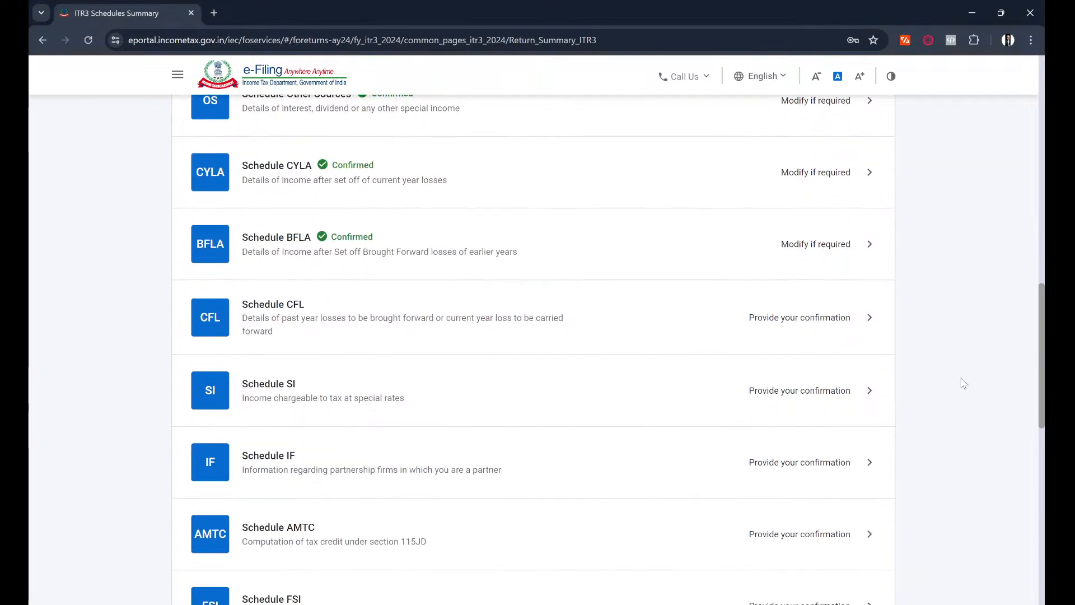
{"action": "scroll", "coordinate": [940, 363], "scroll_direction": "down", "scroll_amount": 1}
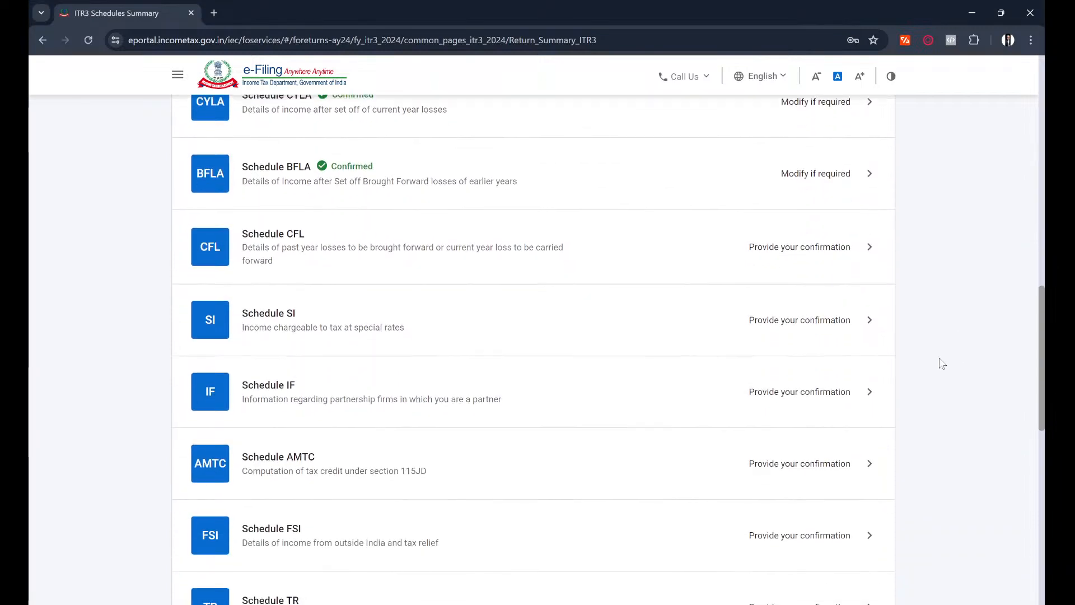
Open Schedule CFL, review the losses carried forward for each assessment year without editing them, and compute the set-off
{"action": "scroll", "coordinate": [942, 364], "scroll_direction": "down", "scroll_amount": 1}
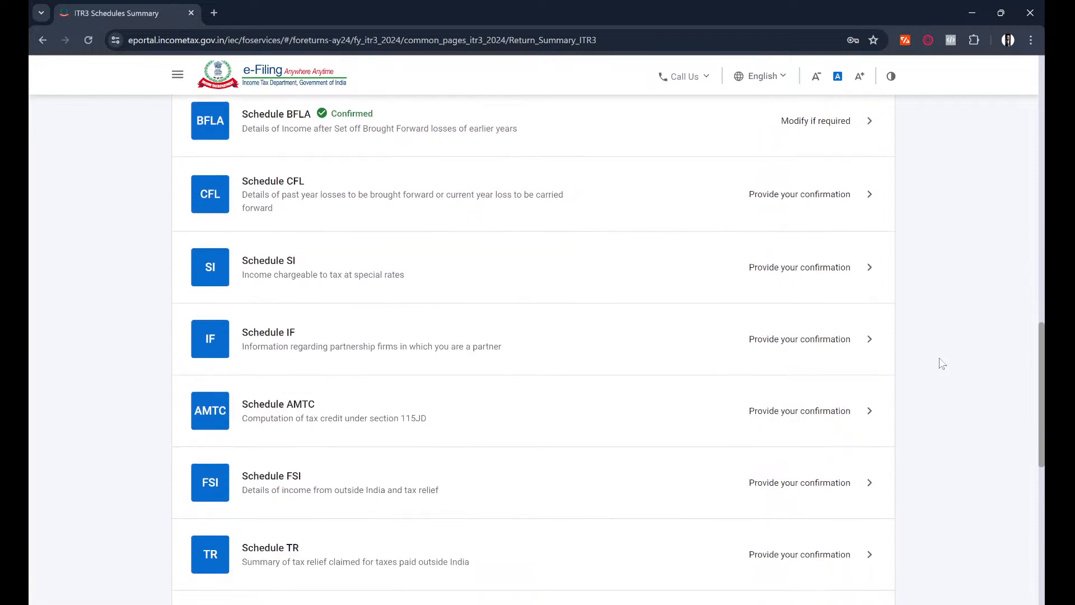
{"action": "left_click", "coordinate": [808, 195]}
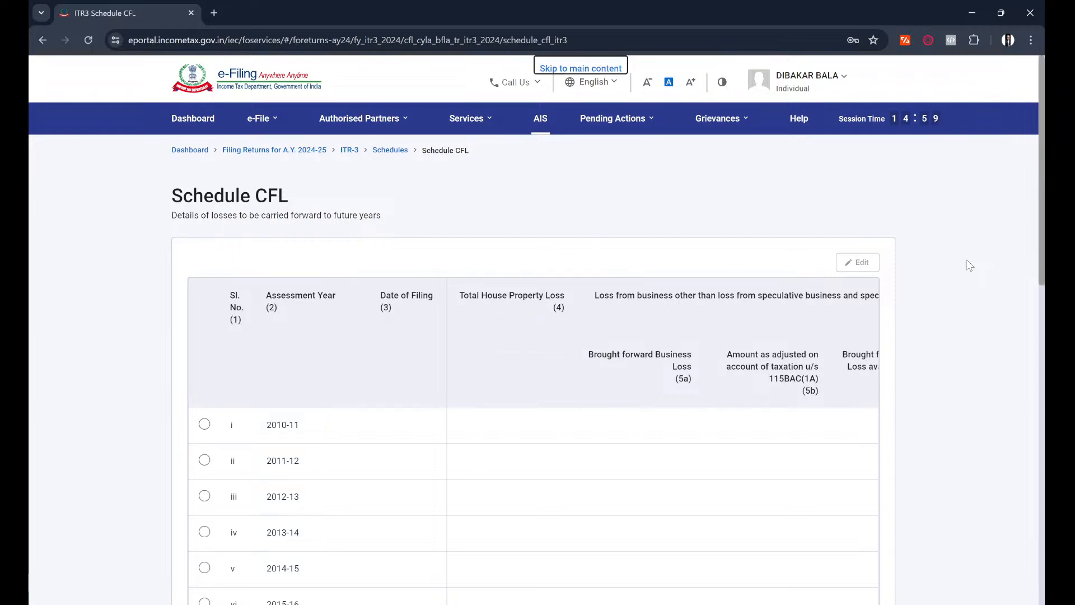
{"action": "scroll", "coordinate": [952, 355], "scroll_direction": "down", "scroll_amount": 3}
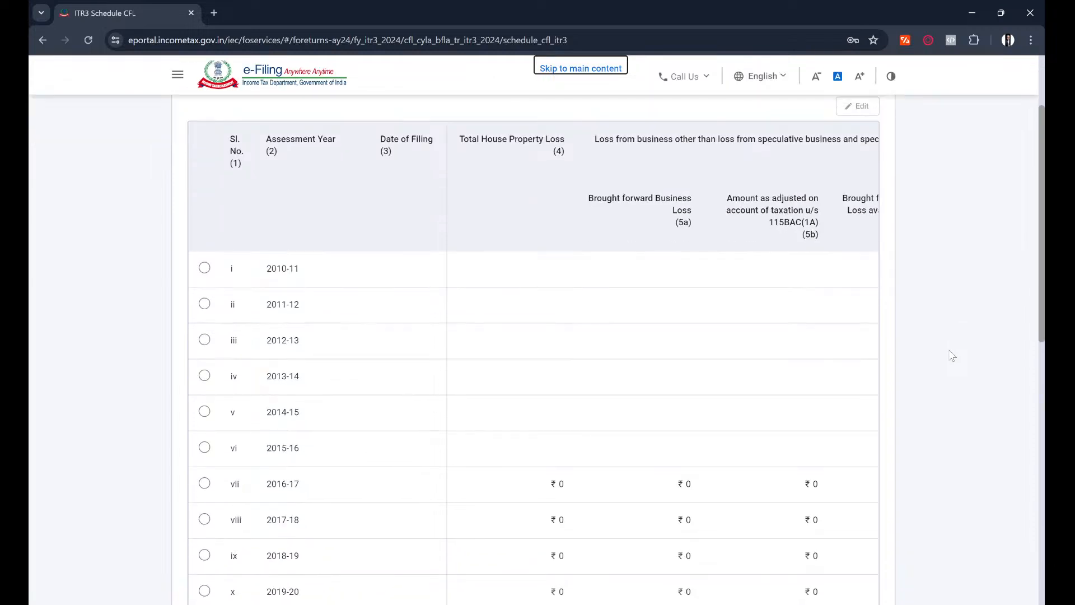
{"action": "scroll", "coordinate": [951, 356], "scroll_direction": "down", "scroll_amount": 8}
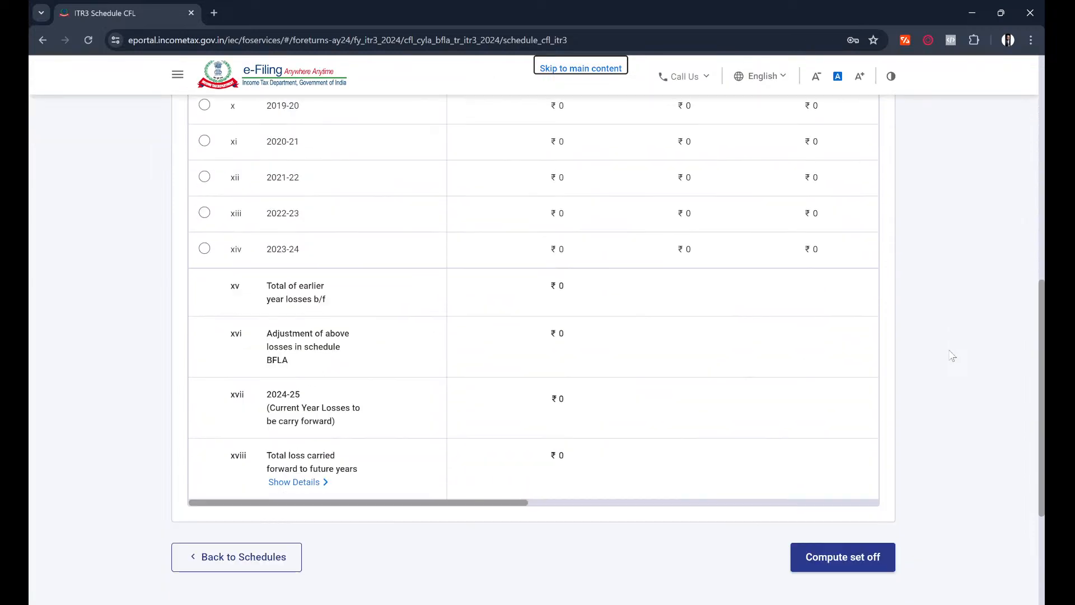
{"action": "scroll", "coordinate": [952, 356], "scroll_direction": "down", "scroll_amount": 2}
{"action": "left_click", "coordinate": [829, 442]}
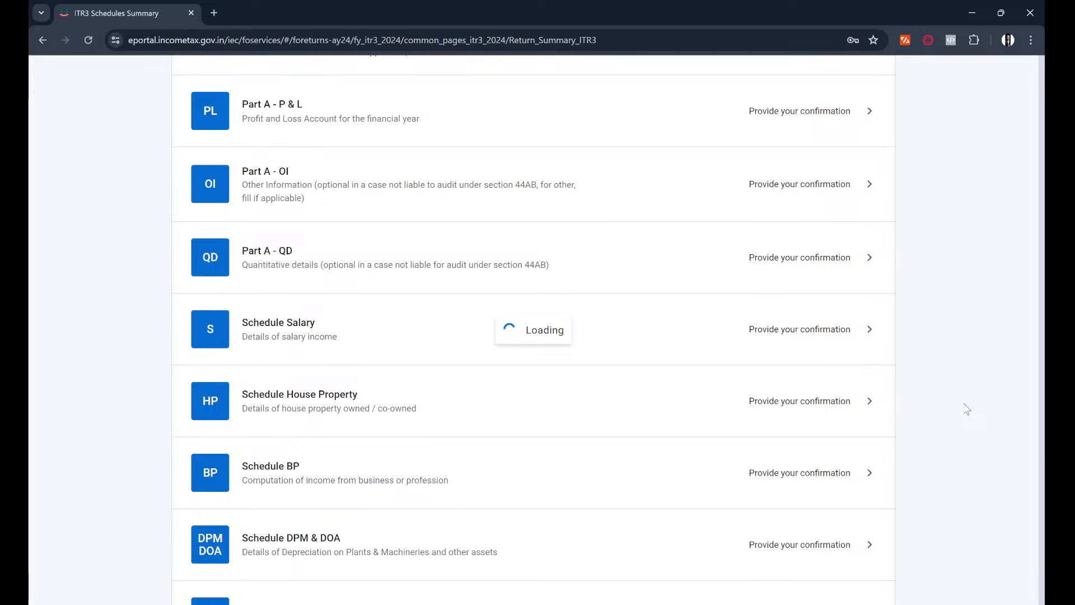
Open Schedule SI, review the income chargeable at special rates across all listed sections, and confirm the schedule unedited
{"action": "scroll", "coordinate": [966, 408], "scroll_direction": "down", "scroll_amount": 6}
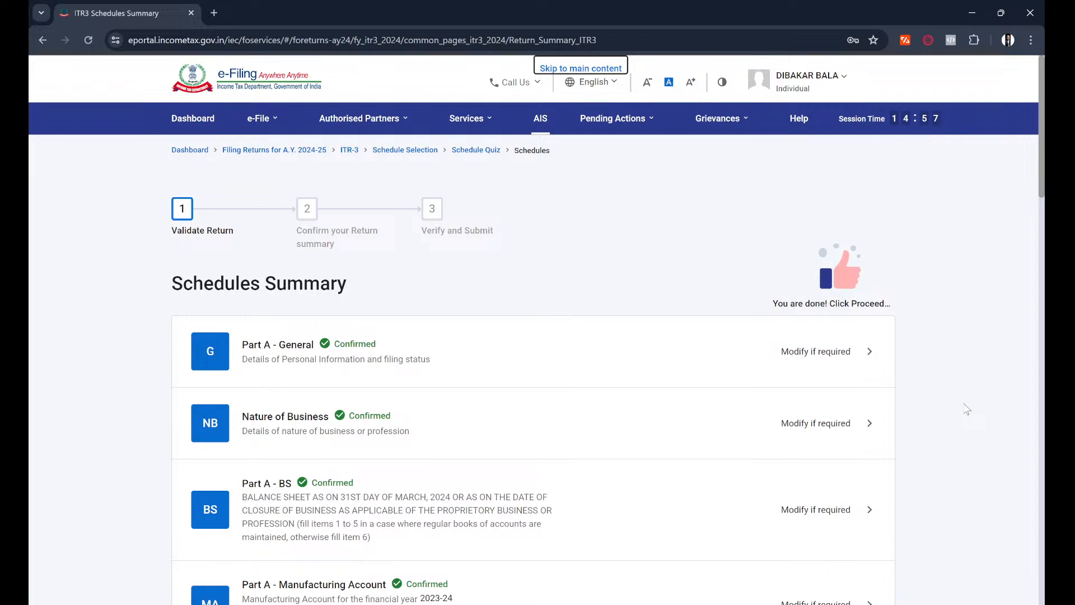
{"action": "scroll", "coordinate": [966, 409], "scroll_direction": "down", "scroll_amount": 10}
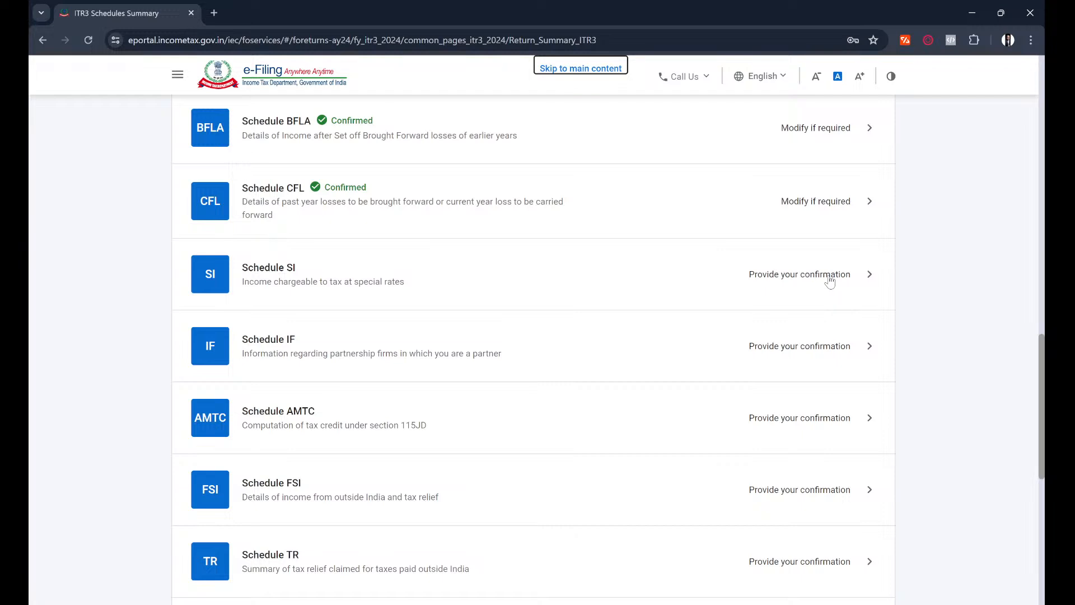
{"action": "left_click", "coordinate": [829, 281]}
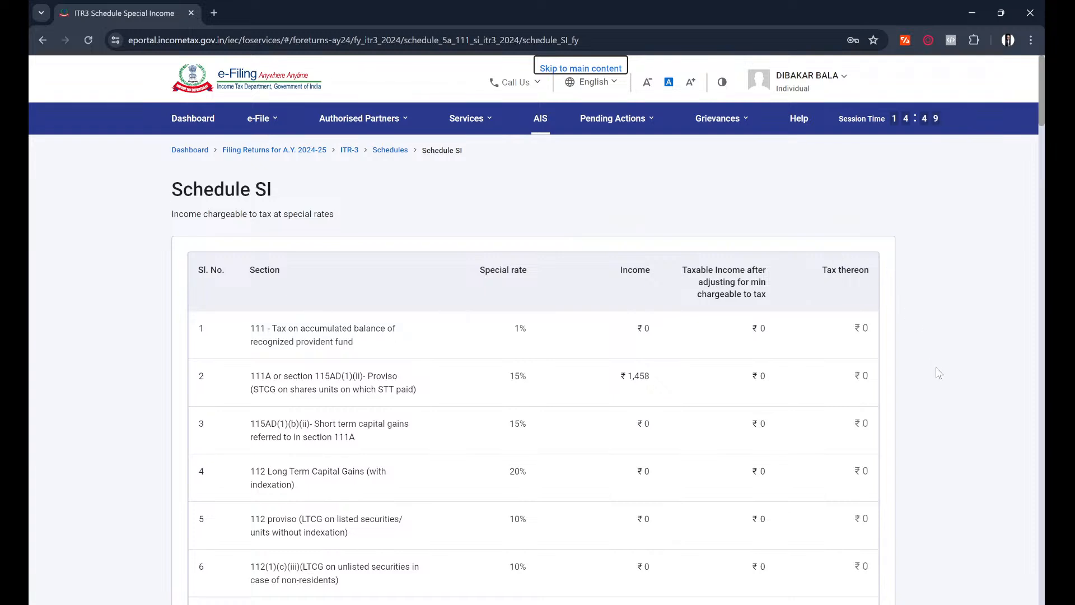
{"action": "scroll", "coordinate": [939, 373], "scroll_direction": "down", "scroll_amount": 1}
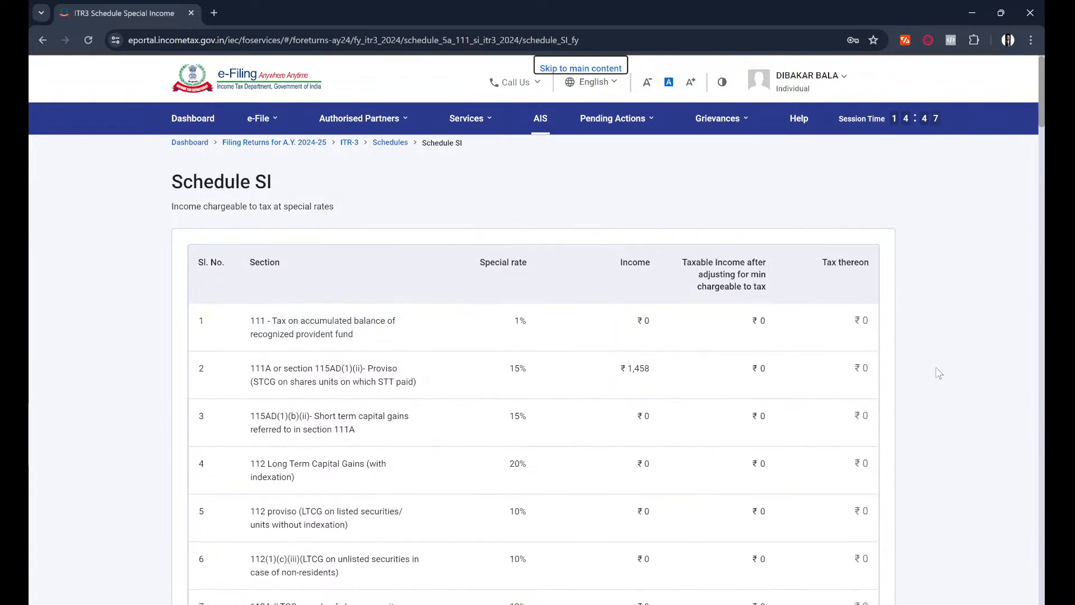
{"action": "scroll", "coordinate": [938, 373], "scroll_direction": "down", "scroll_amount": 1}
{"action": "scroll", "coordinate": [936, 368], "scroll_direction": "down", "scroll_amount": 8}
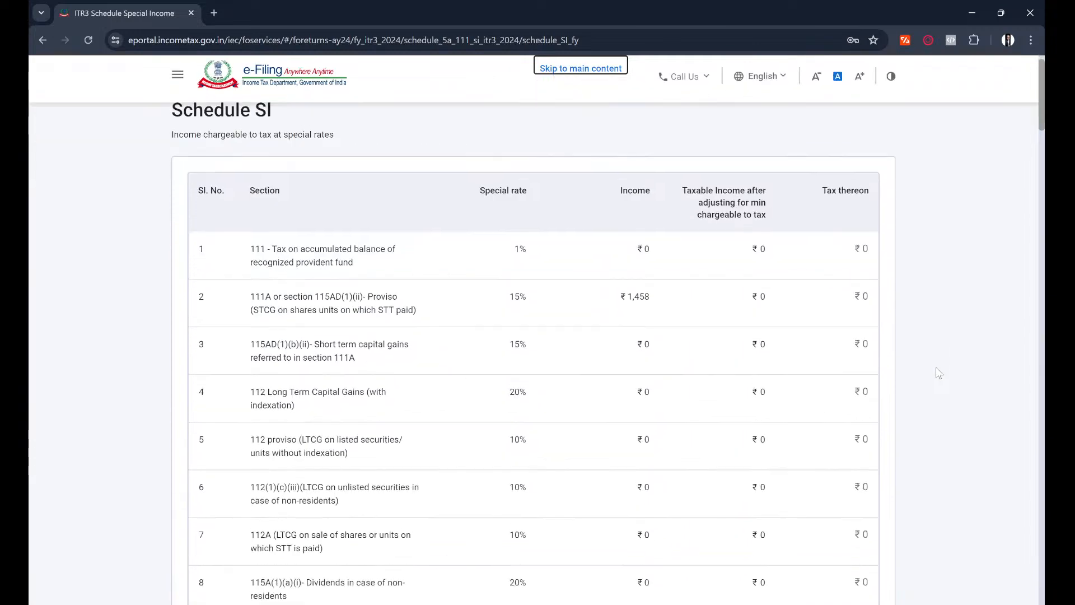
{"action": "scroll", "coordinate": [935, 367], "scroll_direction": "down", "scroll_amount": 7}
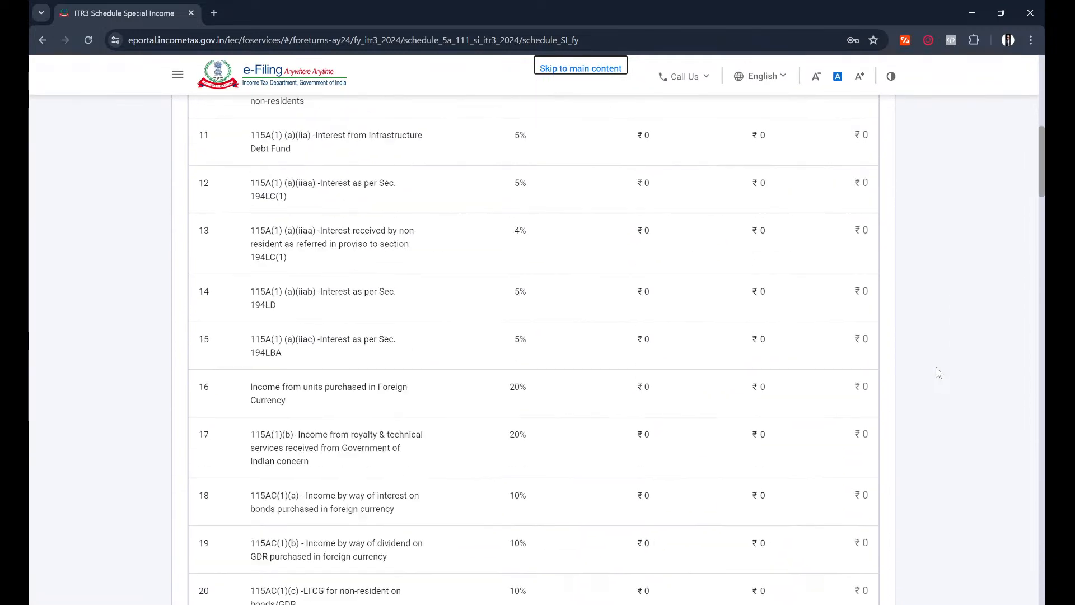
{"action": "scroll", "coordinate": [935, 367], "scroll_direction": "down", "scroll_amount": 17}
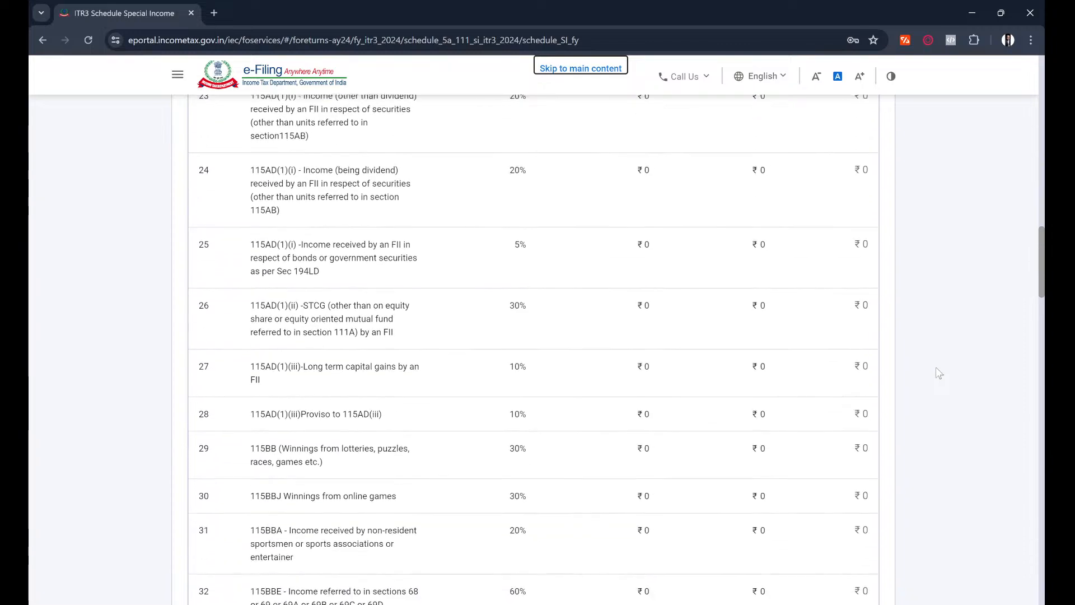
{"action": "scroll", "coordinate": [936, 367], "scroll_direction": "down", "scroll_amount": 18}
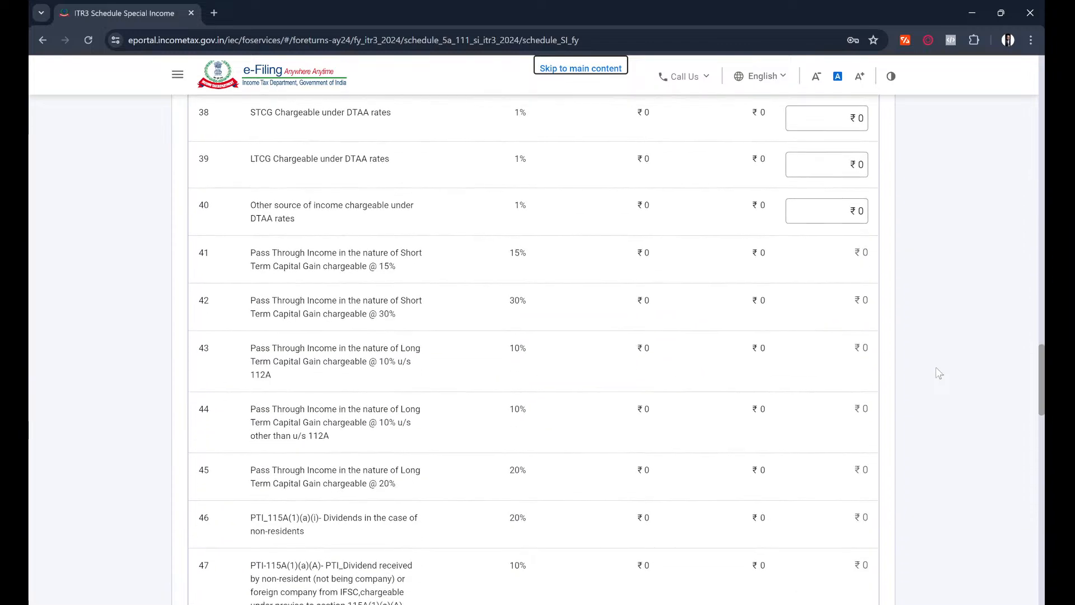
{"action": "scroll", "coordinate": [935, 367], "scroll_direction": "down", "scroll_amount": 11}
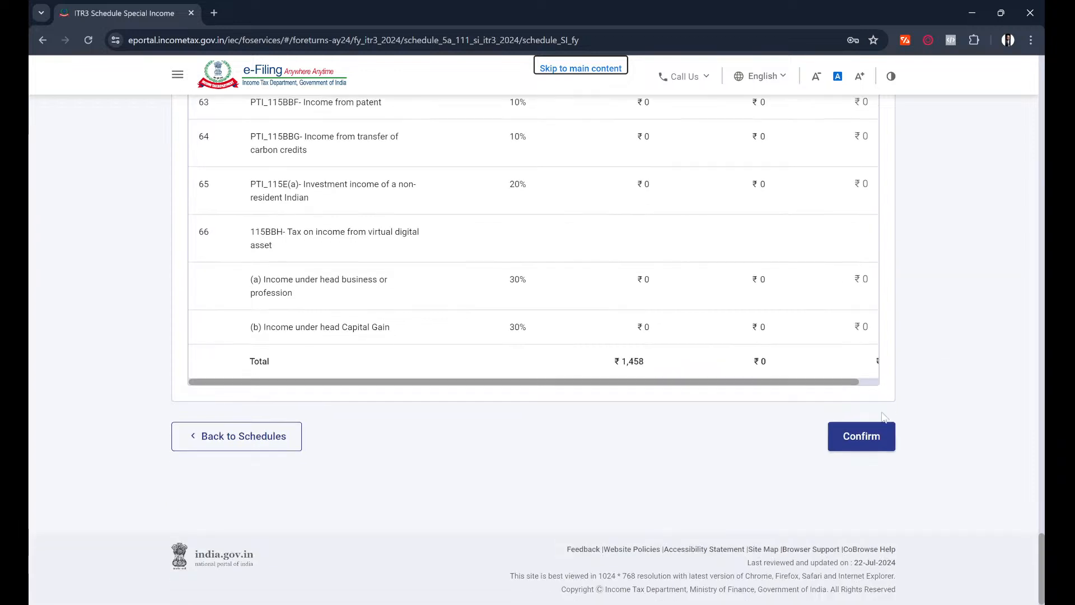
{"action": "left_click", "coordinate": [860, 446]}
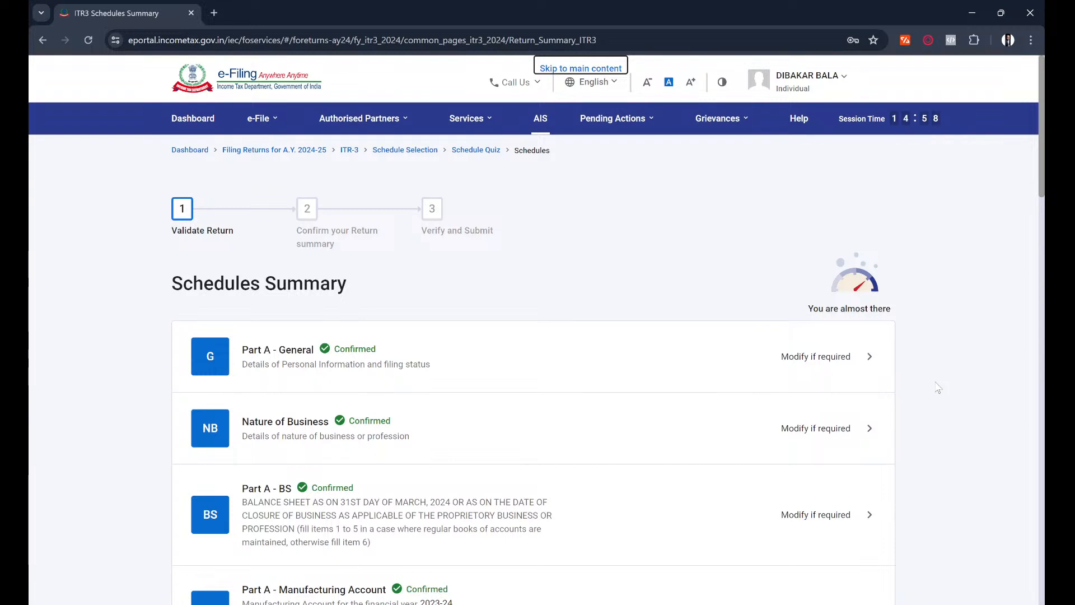
Open Schedule IF and confirm it without adding any partnership firm details
{"action": "left_click", "coordinate": [806, 604]}
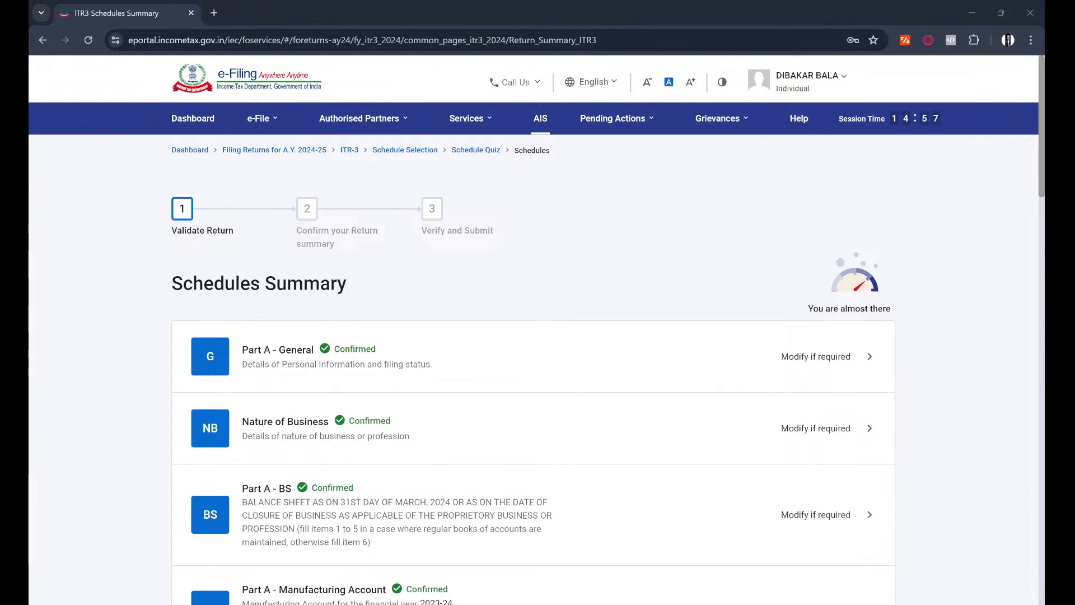
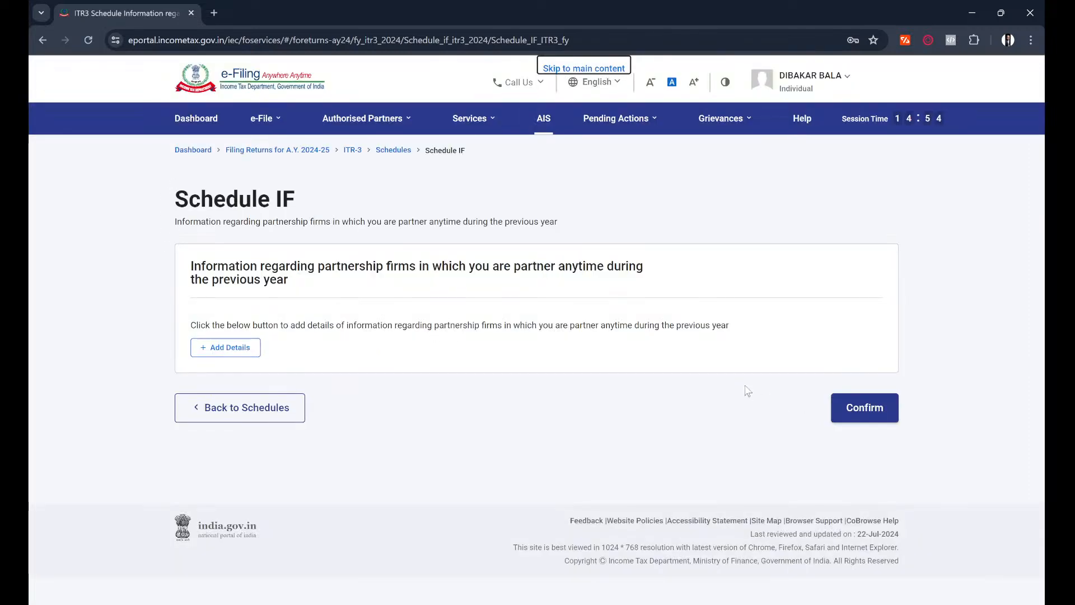
{"action": "left_click", "coordinate": [865, 415]}
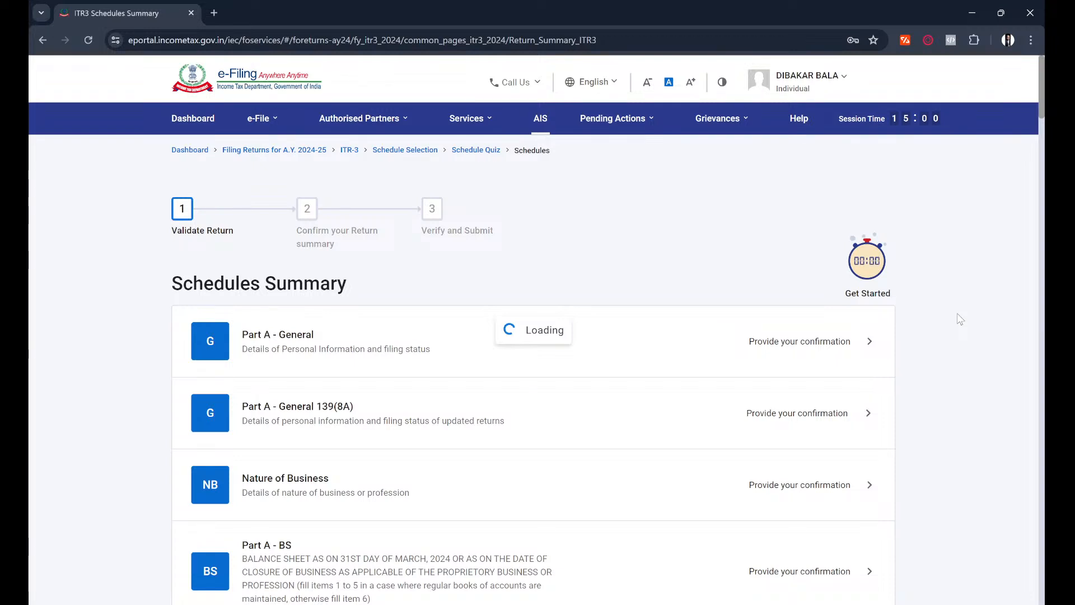
Examine the Schedules Summary from Part A - General through Part B - TTI for each schedule's confirmation status
{"action": "scroll", "coordinate": [960, 319], "scroll_direction": "down", "scroll_amount": 6}
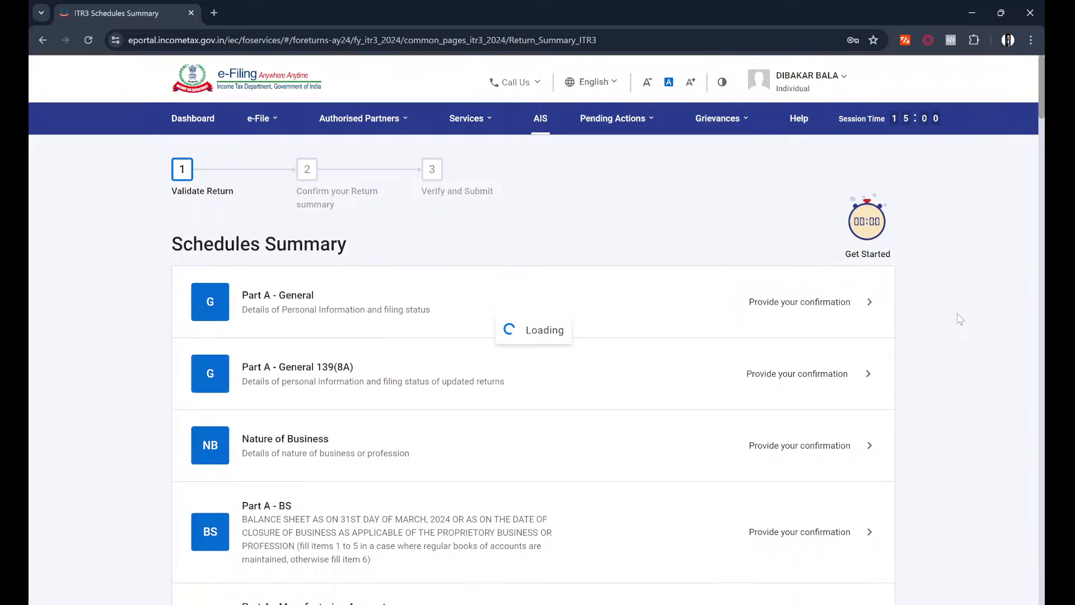
{"action": "scroll", "coordinate": [960, 319], "scroll_direction": "down", "scroll_amount": 14}
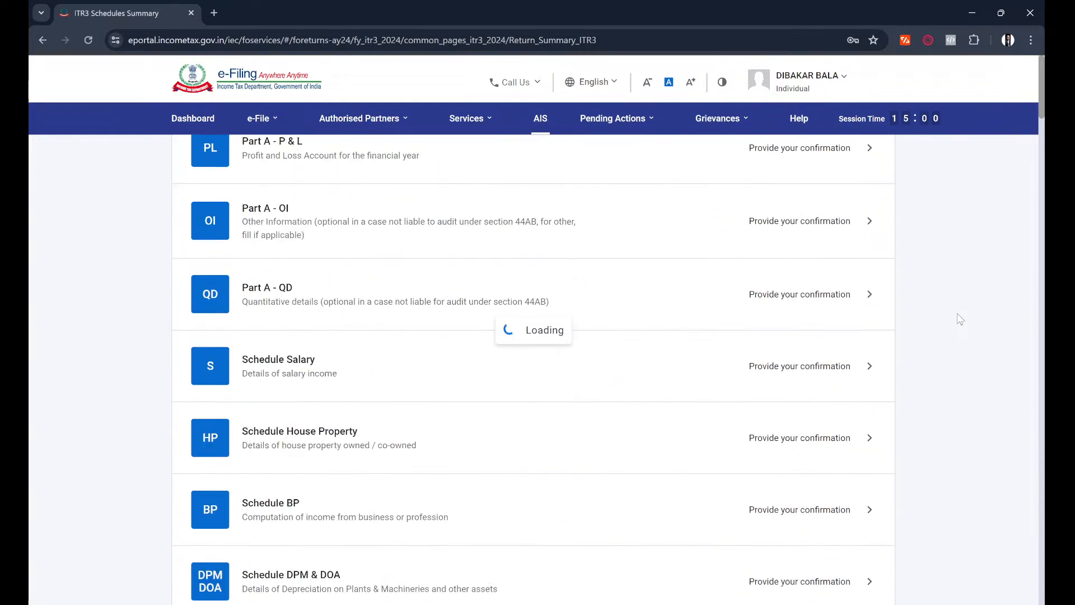
{"action": "scroll", "coordinate": [959, 319], "scroll_direction": "down", "scroll_amount": 5}
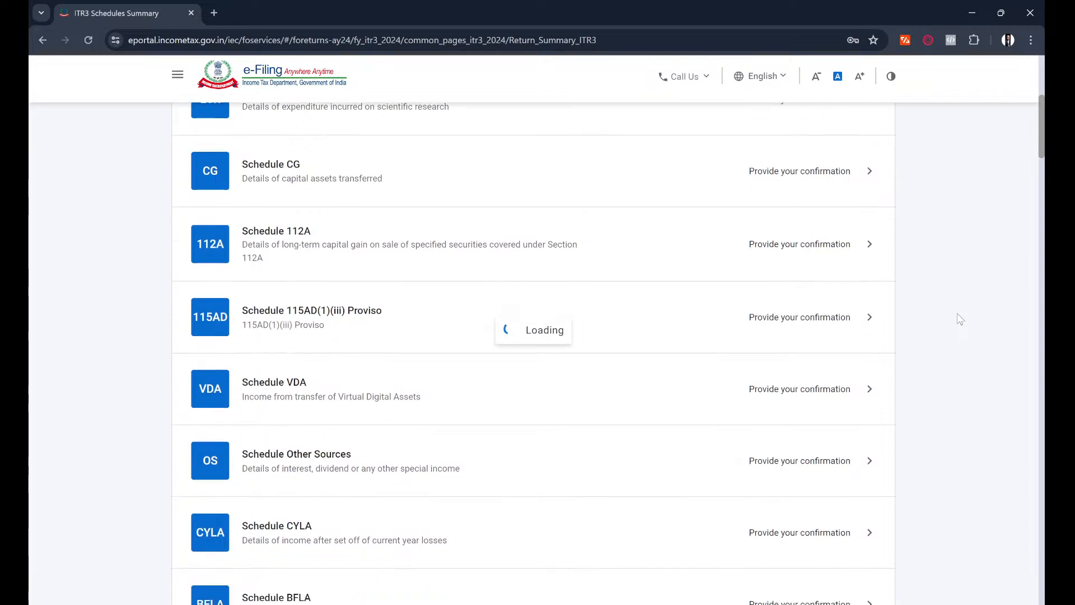
{"action": "scroll", "coordinate": [960, 319], "scroll_direction": "down", "scroll_amount": 2}
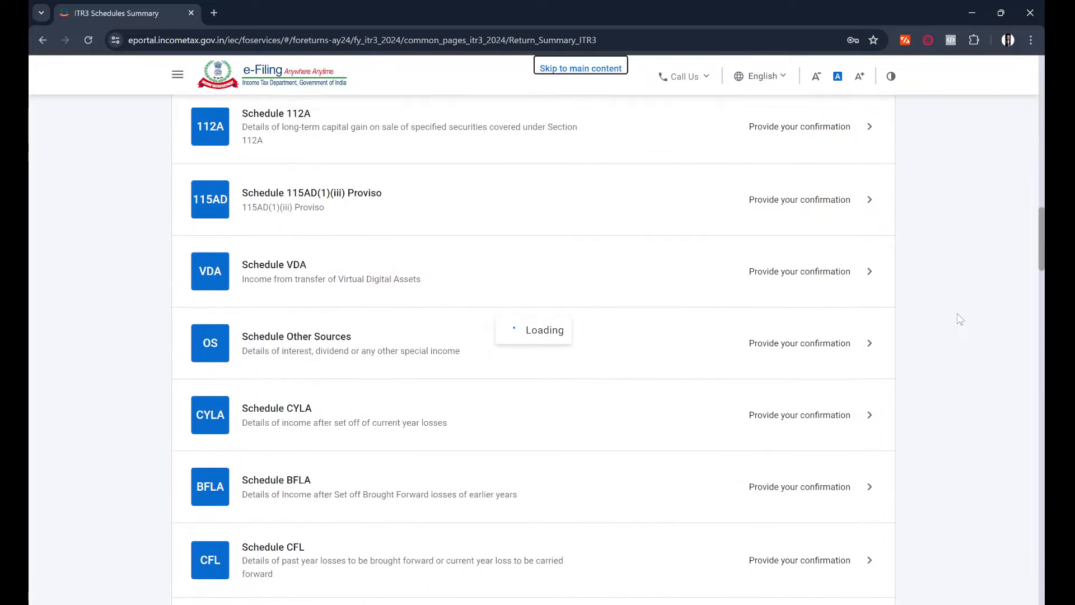
{"action": "scroll", "coordinate": [959, 319], "scroll_direction": "down", "scroll_amount": 2}
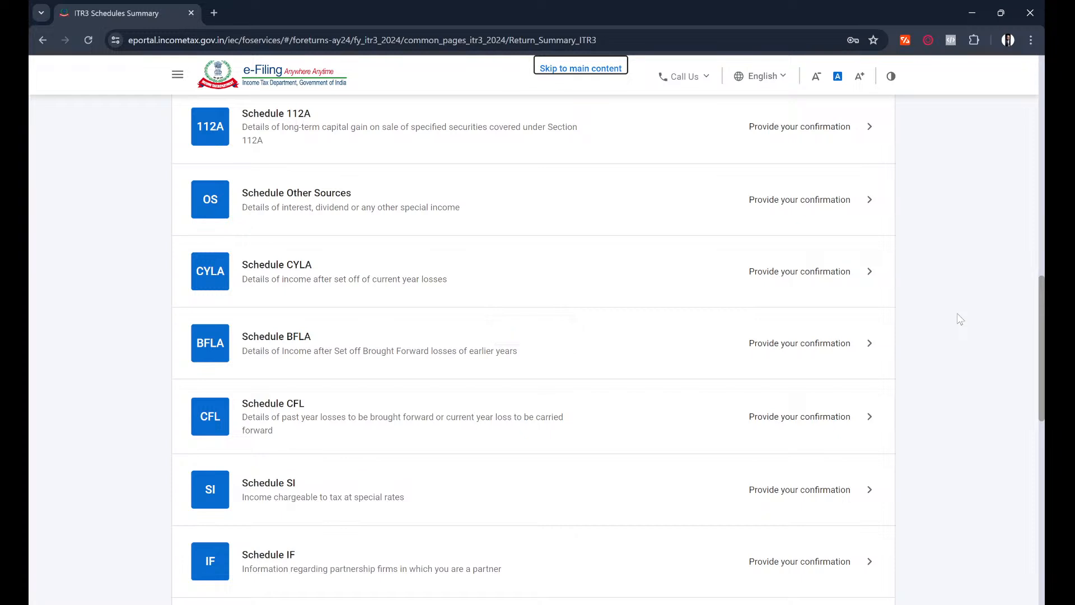
{"action": "scroll", "coordinate": [960, 319], "scroll_direction": "up", "scroll_amount": 13}
{"action": "scroll", "coordinate": [960, 320], "scroll_direction": "up", "scroll_amount": 2}
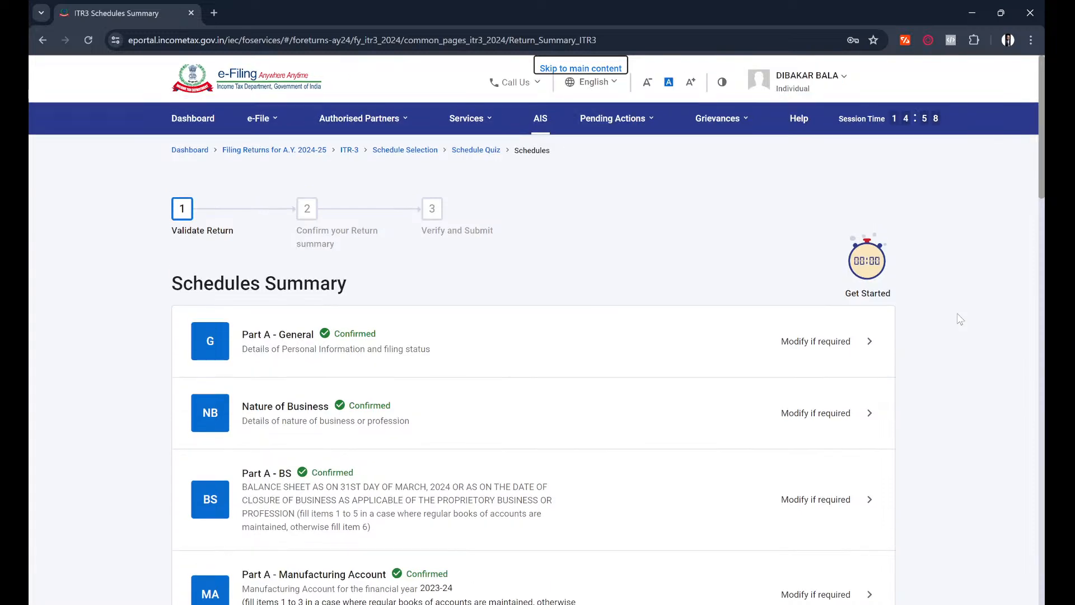
{"action": "scroll", "coordinate": [960, 320], "scroll_direction": "down", "scroll_amount": 7}
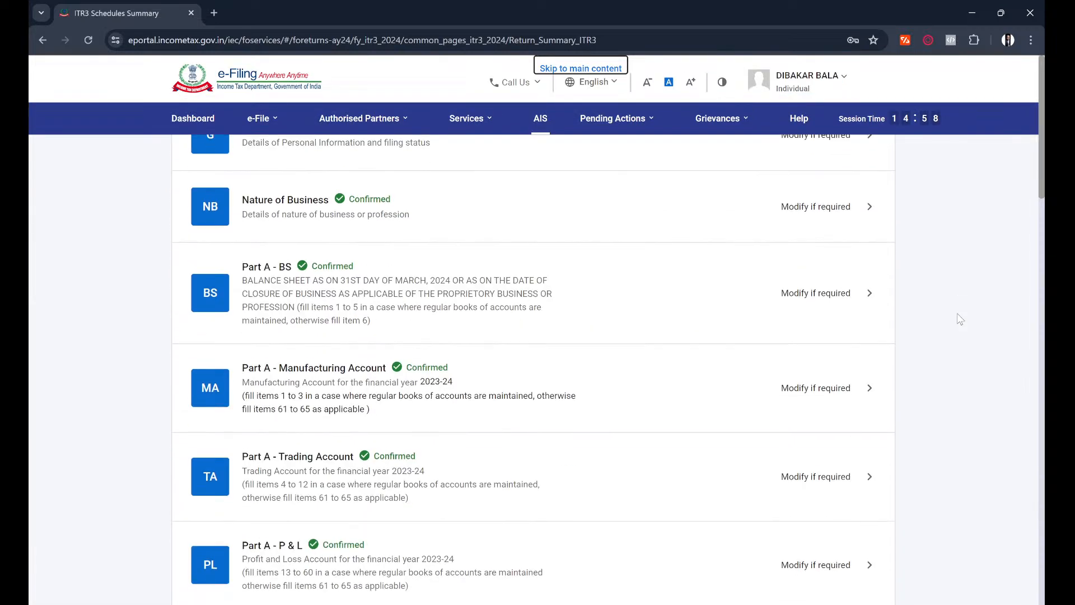
{"action": "scroll", "coordinate": [960, 319], "scroll_direction": "down", "scroll_amount": 3}
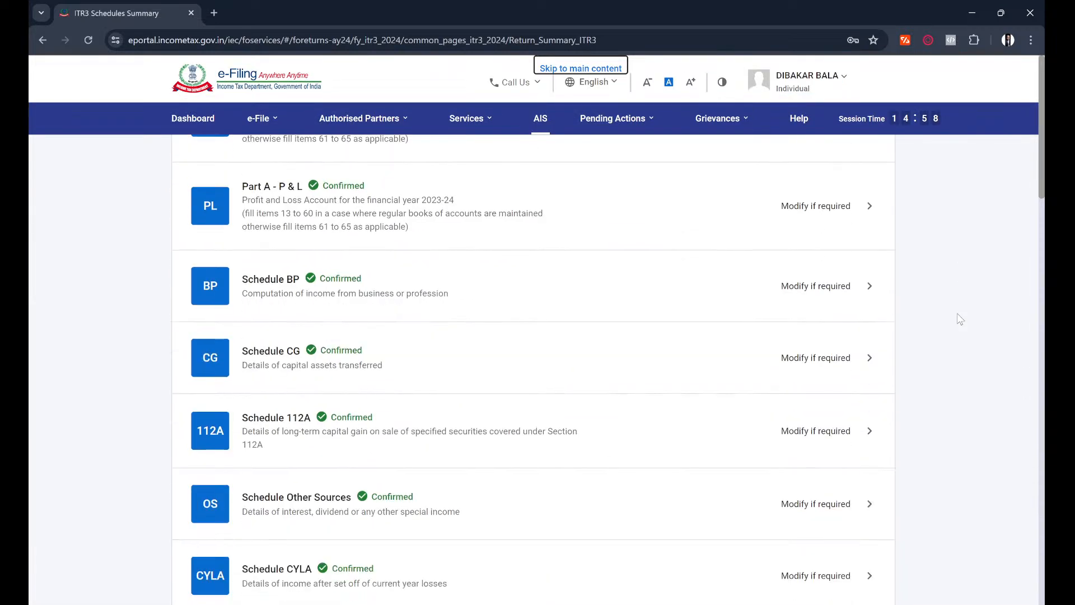
{"action": "scroll", "coordinate": [960, 320], "scroll_direction": "down", "scroll_amount": 1}
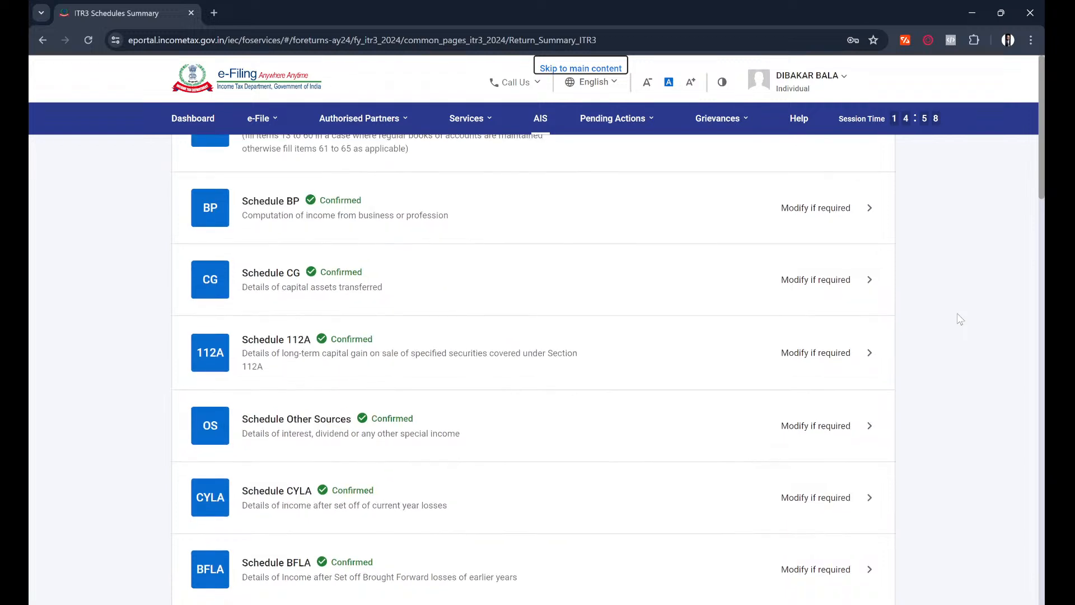
{"action": "scroll", "coordinate": [960, 319], "scroll_direction": "down", "scroll_amount": 2}
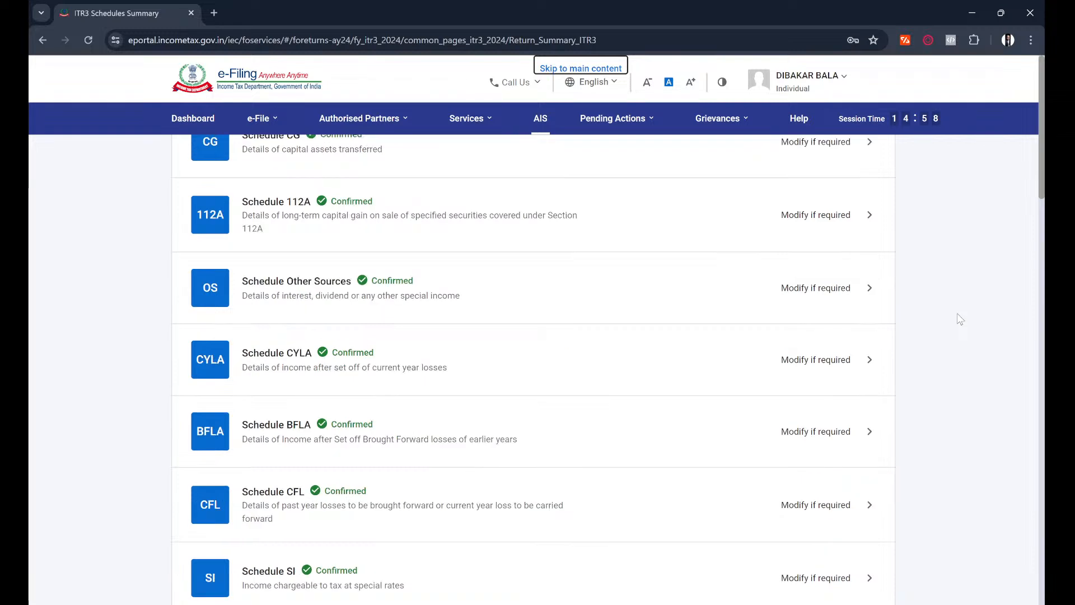
{"action": "scroll", "coordinate": [960, 319], "scroll_direction": "down", "scroll_amount": 2}
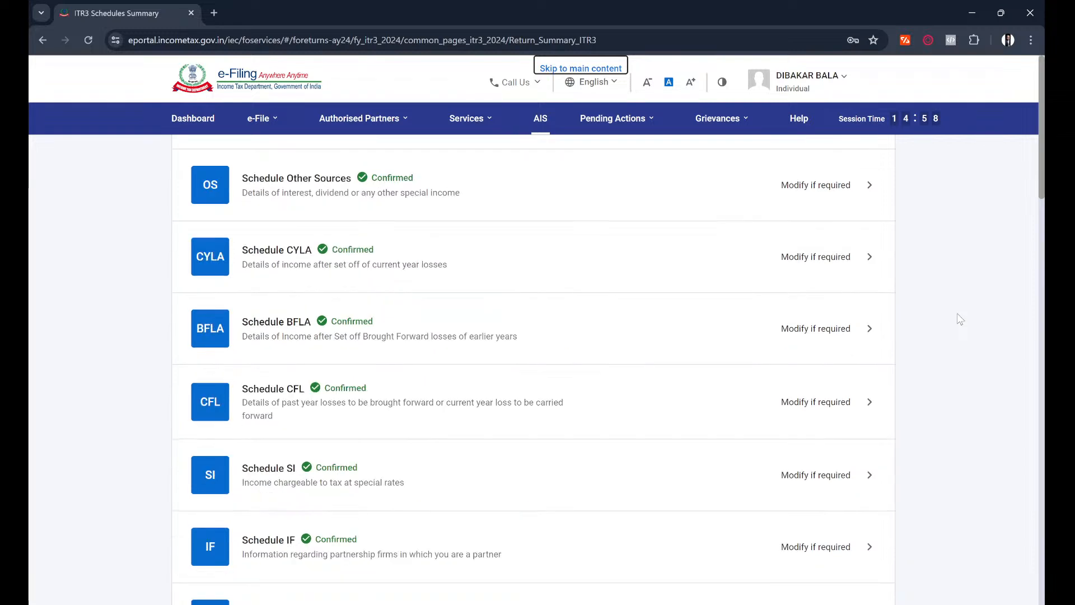
{"action": "scroll", "coordinate": [960, 319], "scroll_direction": "down", "scroll_amount": 2}
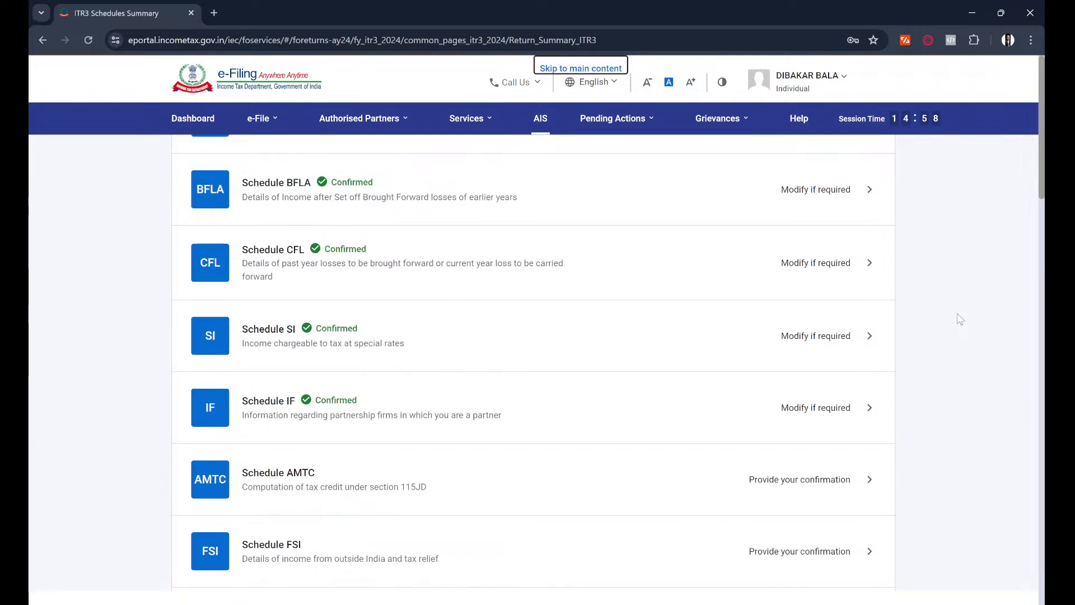
{"action": "scroll", "coordinate": [960, 319], "scroll_direction": "down", "scroll_amount": 8}
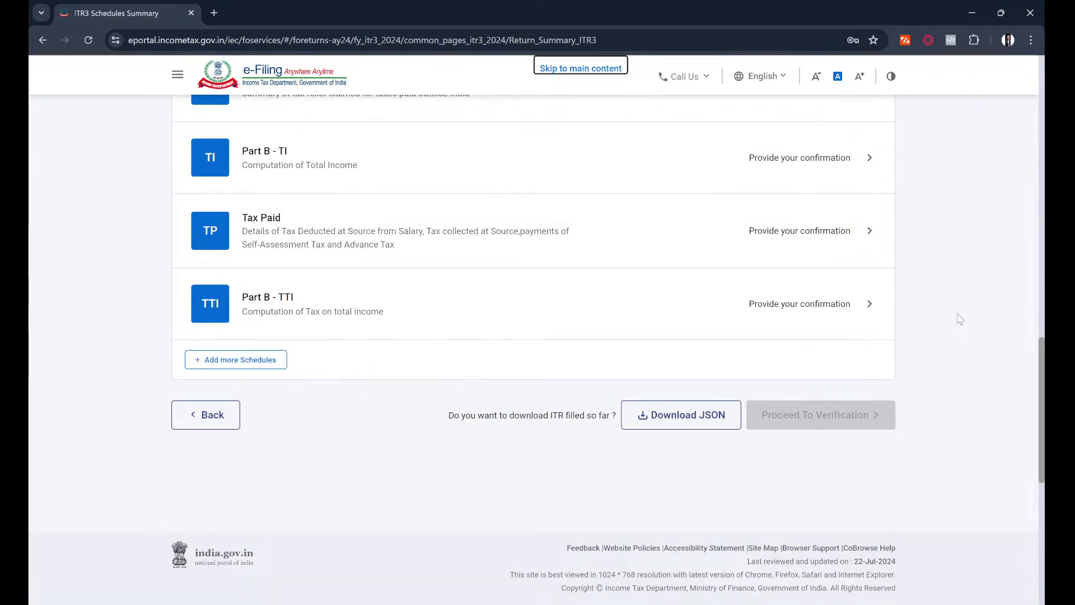
Open Schedule AMTC and confirm it without adding any section 115JD tax credit details
{"action": "scroll", "coordinate": [958, 319], "scroll_direction": "up", "scroll_amount": 1}
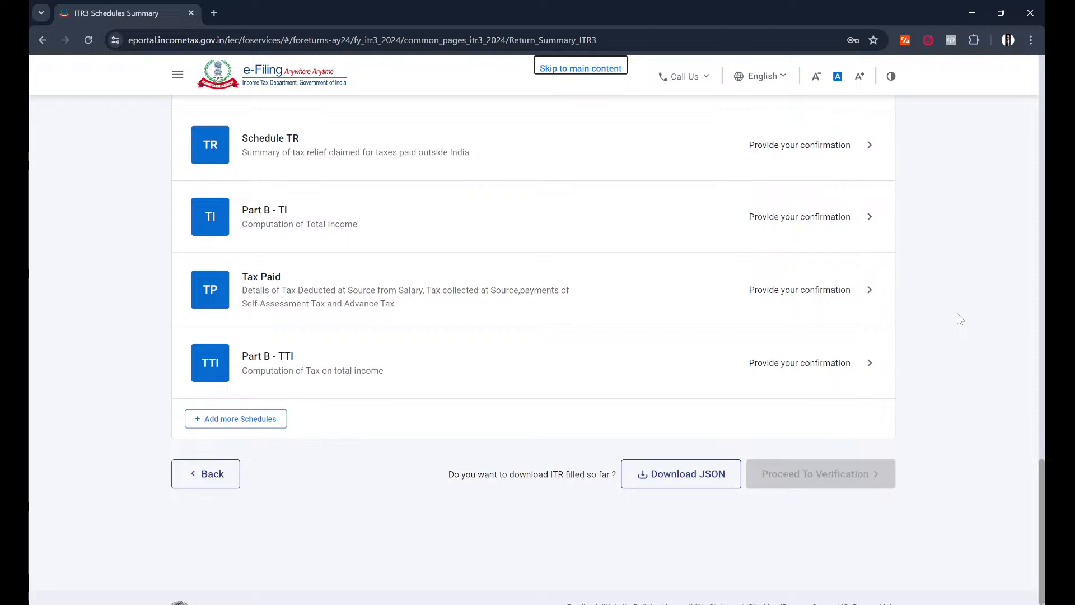
{"action": "scroll", "coordinate": [869, 402], "scroll_direction": "up", "scroll_amount": 7}
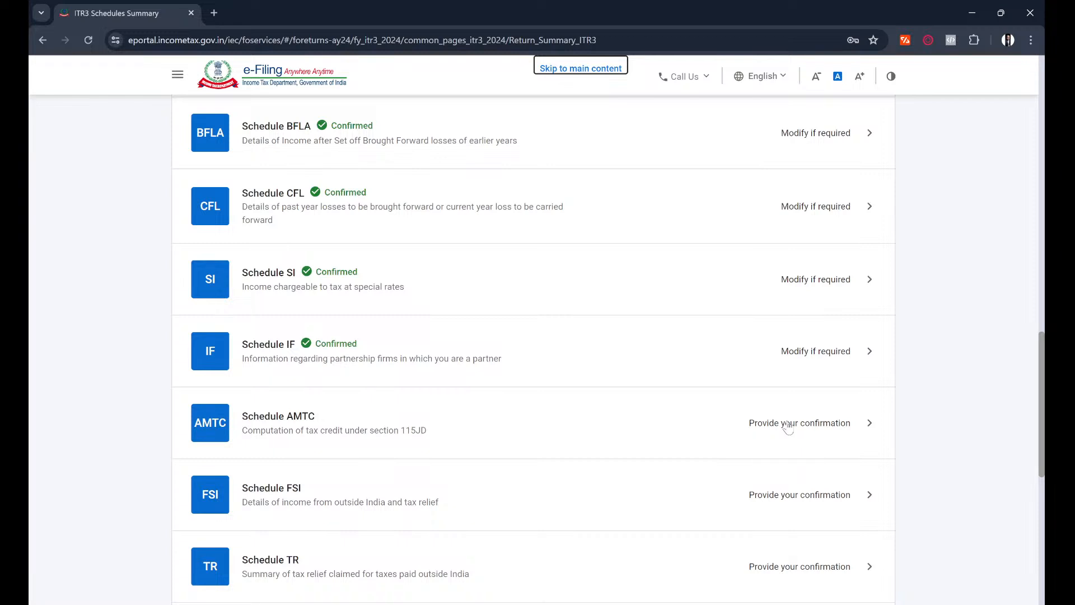
{"action": "left_click", "coordinate": [787, 423]}
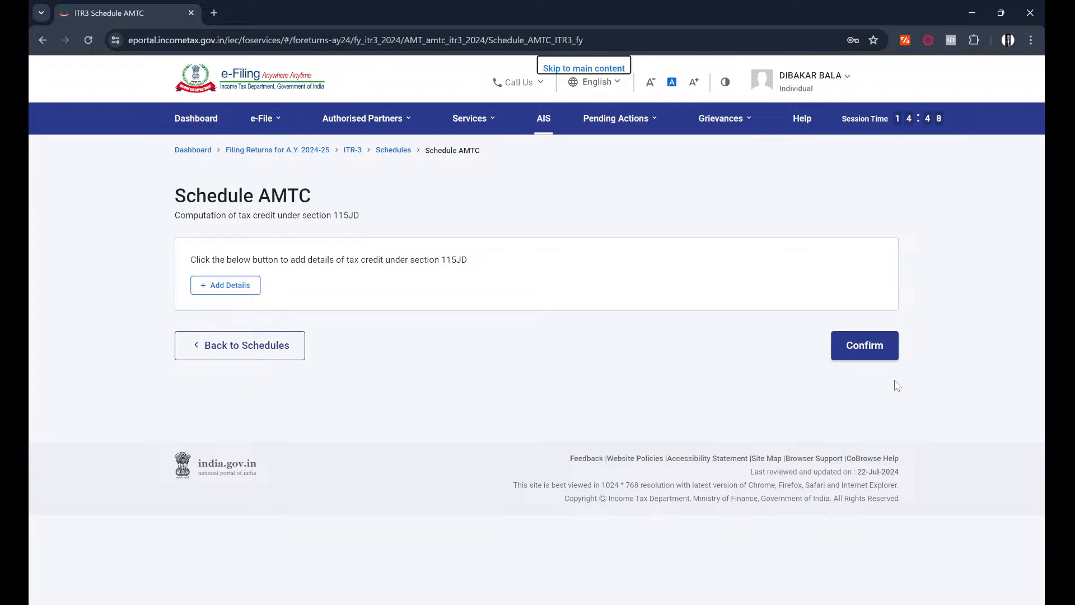
{"action": "left_click", "coordinate": [877, 358]}
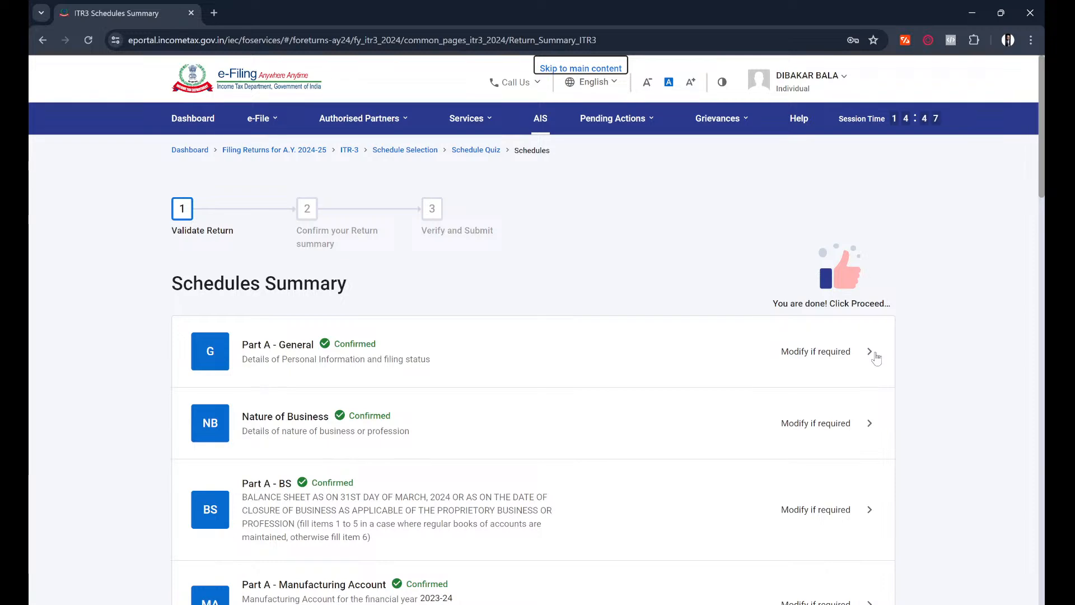
Open Schedule FSI, covering income from outside India and tax relief, from the Schedules Summary
{"action": "scroll", "coordinate": [876, 358], "scroll_direction": "down", "scroll_amount": 8}
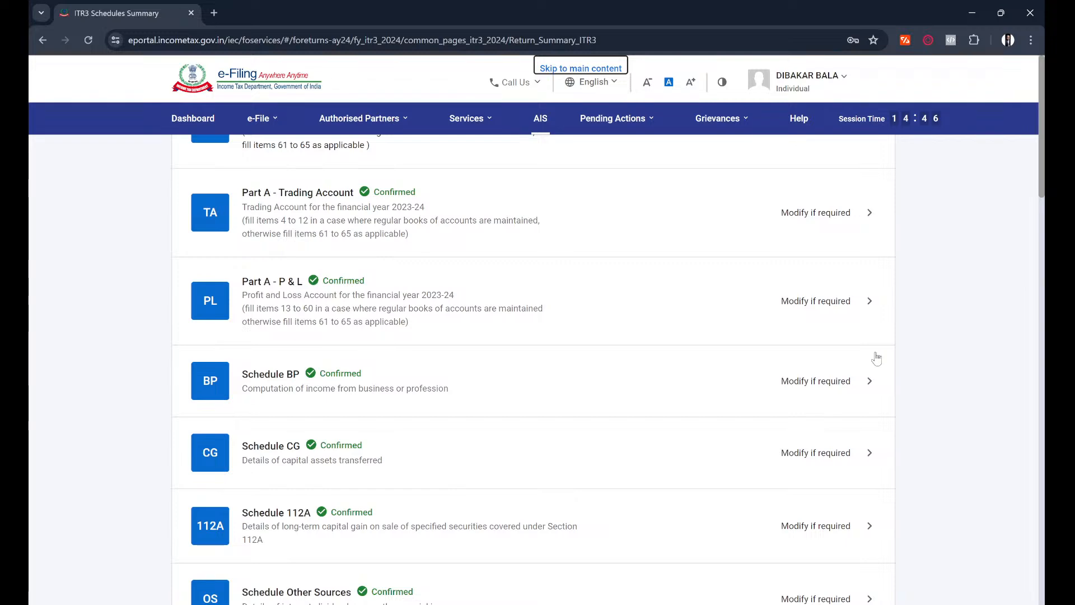
{"action": "scroll", "coordinate": [876, 358], "scroll_direction": "down", "scroll_amount": 8}
{"action": "scroll", "coordinate": [876, 358], "scroll_direction": "down", "scroll_amount": 8}
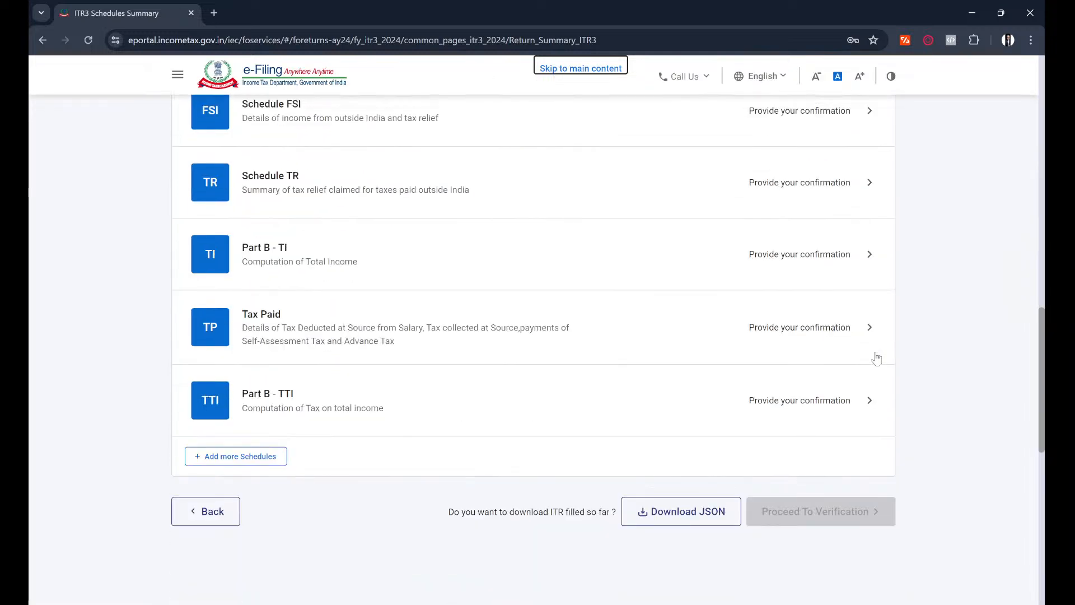
{"action": "scroll", "coordinate": [876, 358], "scroll_direction": "up", "scroll_amount": 1}
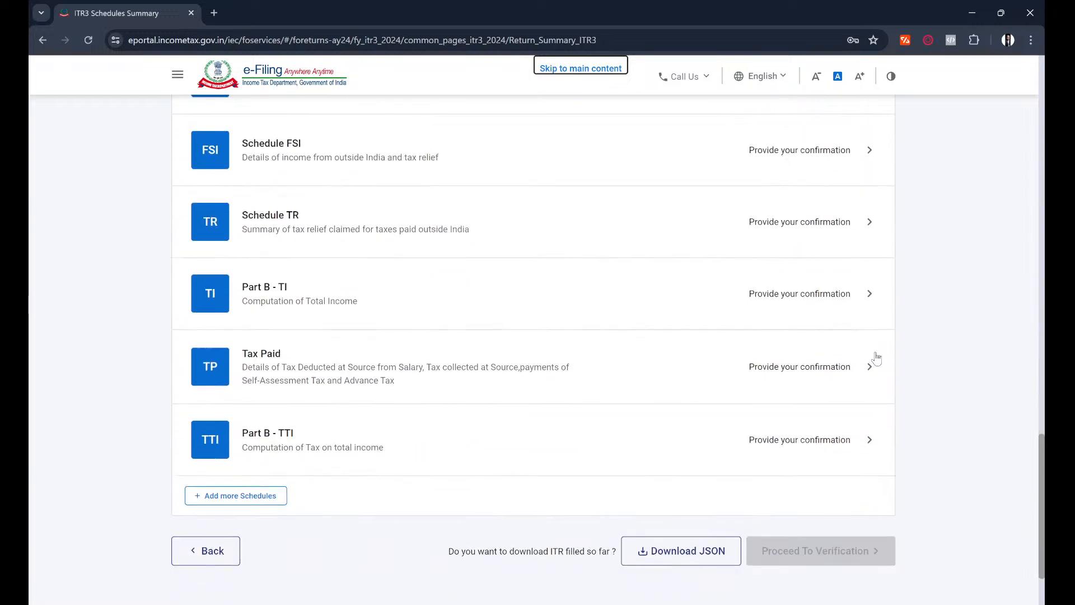
{"action": "left_click", "coordinate": [835, 157]}
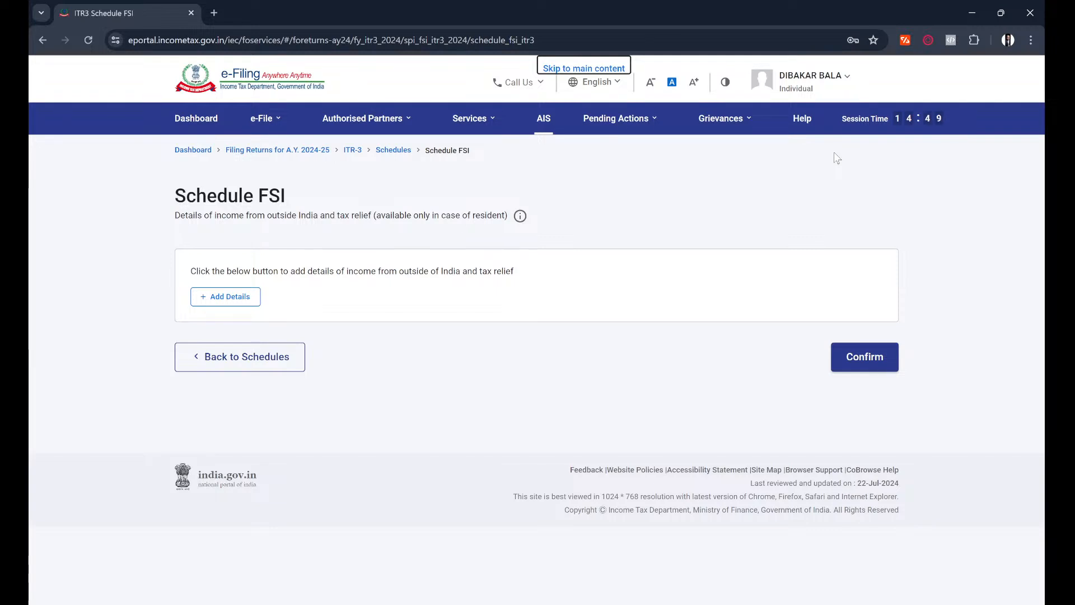
{"action": "left_click", "coordinate": [615, 120]}
{"action": "left_click", "coordinate": [242, 302]}
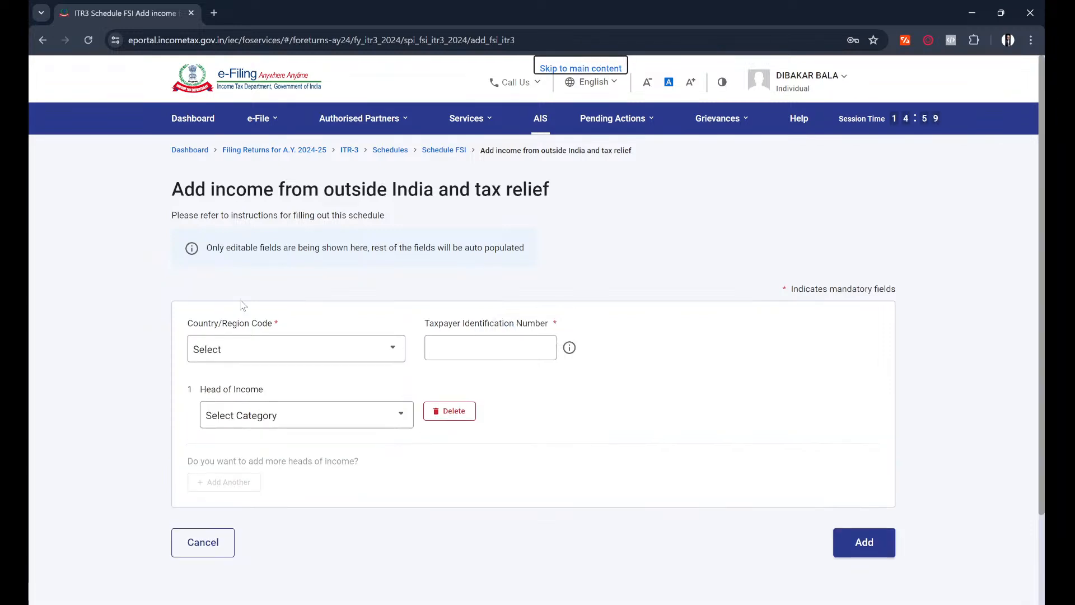
{"action": "left_click", "coordinate": [378, 415]}
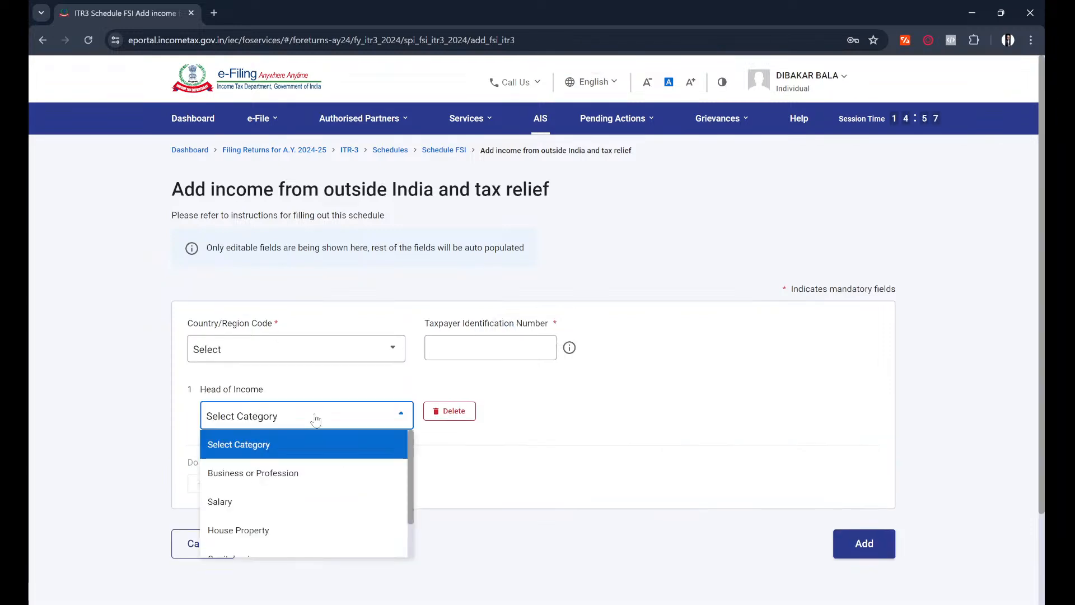
{"action": "left_click", "coordinate": [315, 473]}
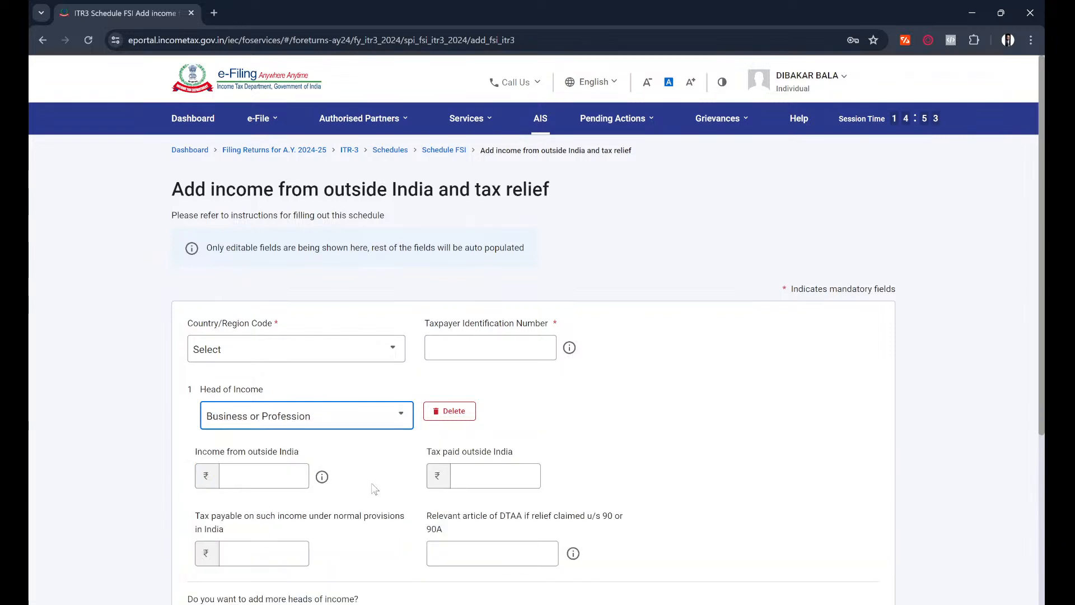
{"action": "scroll", "coordinate": [374, 488], "scroll_direction": "down", "scroll_amount": 3}
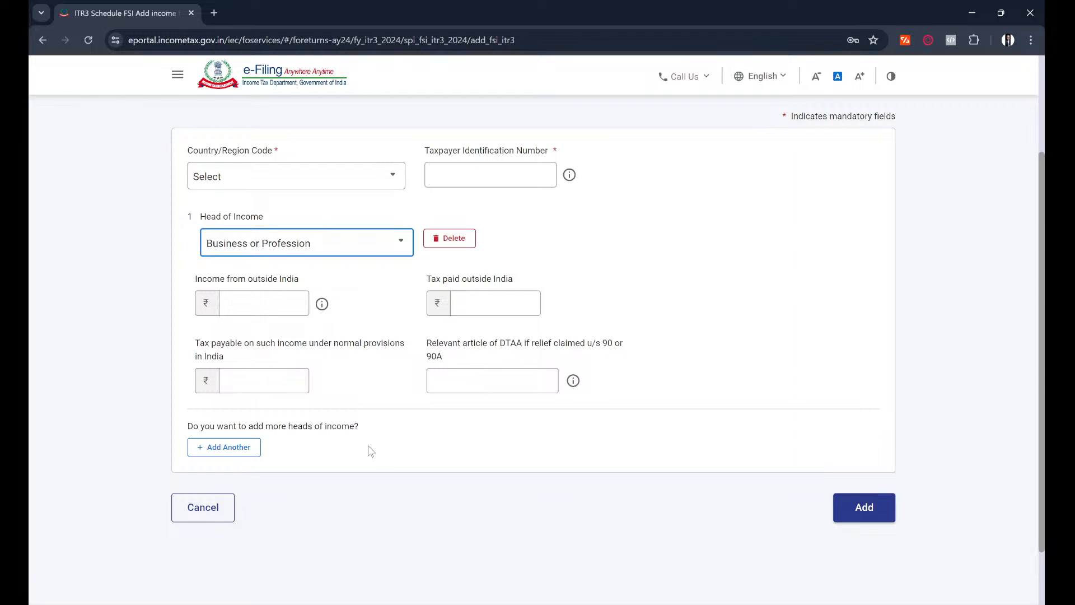
{"action": "left_click", "coordinate": [448, 238]}
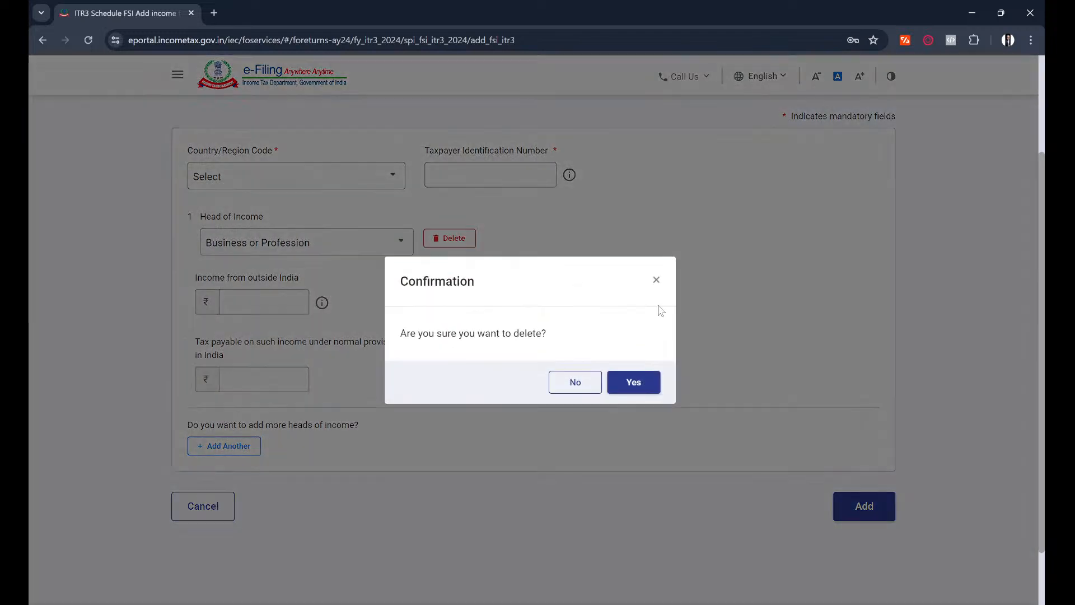
{"action": "left_click", "coordinate": [633, 382]}
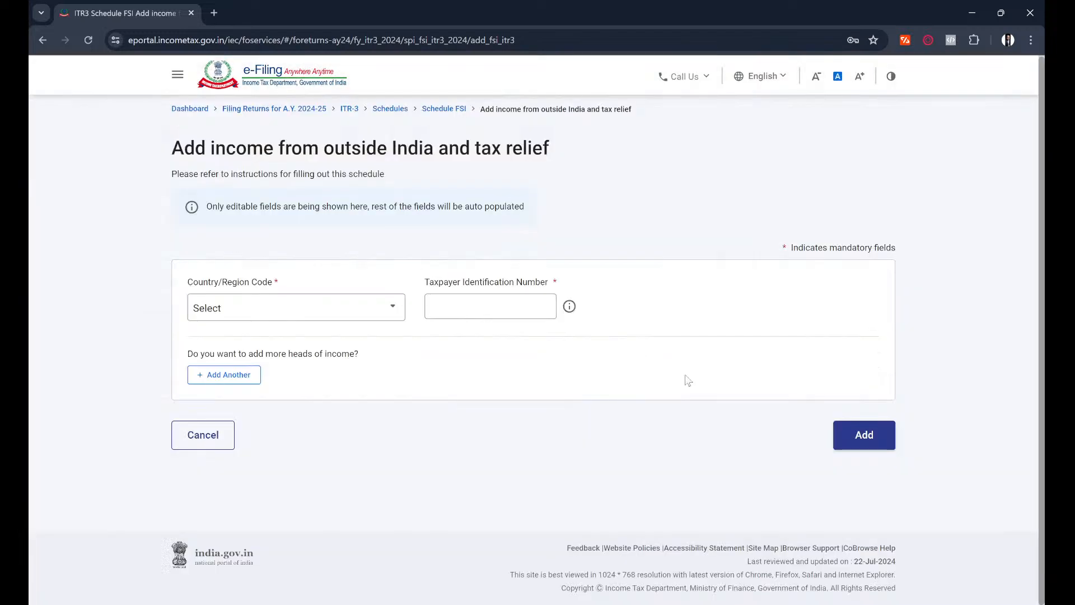
{"action": "left_click", "coordinate": [876, 449]}
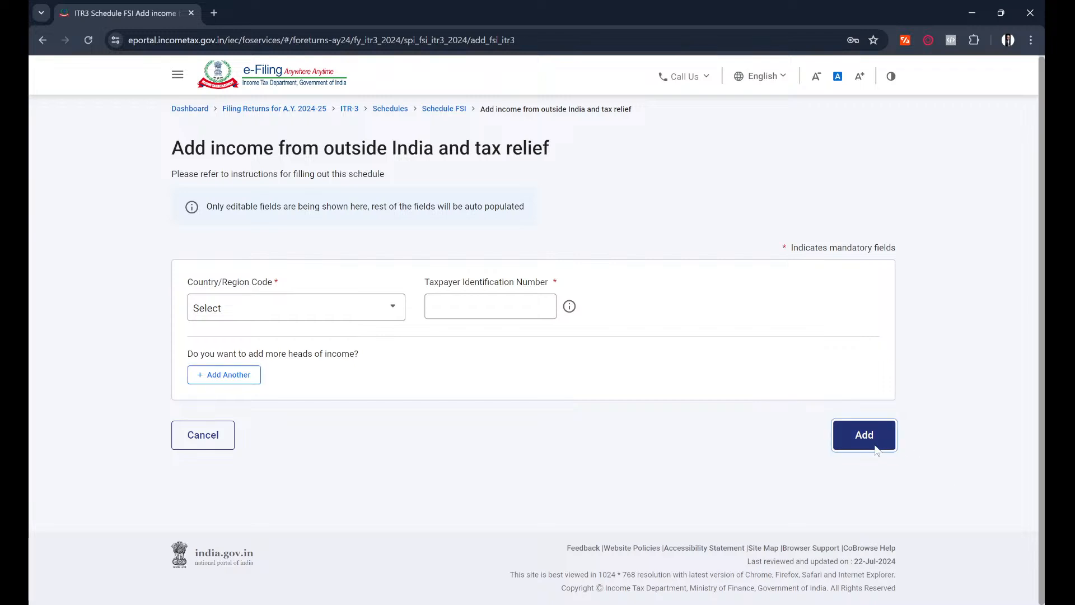
{"action": "left_click", "coordinate": [389, 285]}
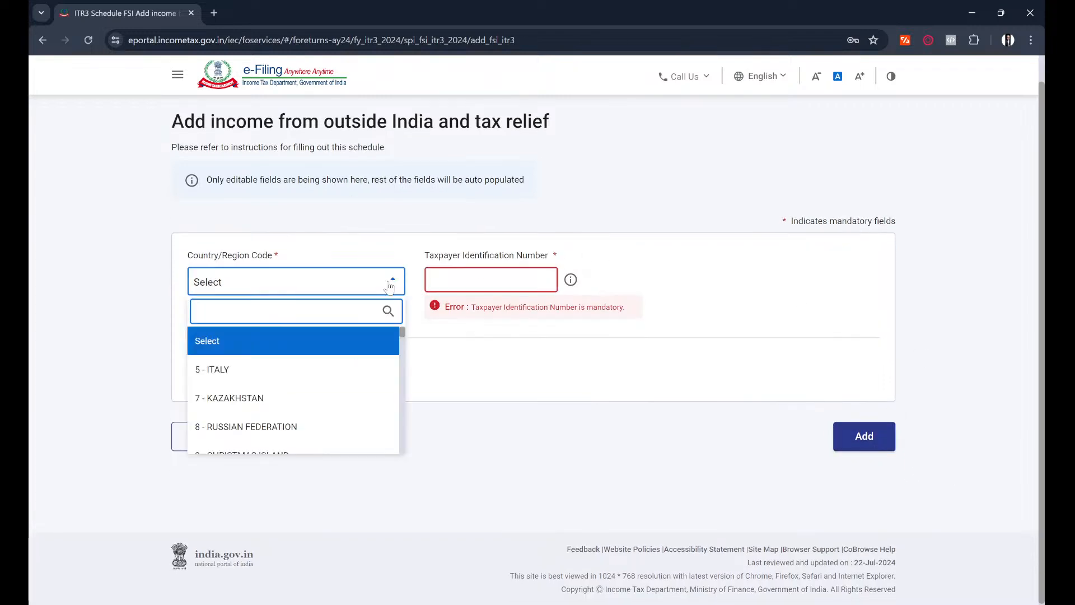
{"action": "left_click", "coordinate": [389, 286]}
{"action": "left_click", "coordinate": [213, 445]}
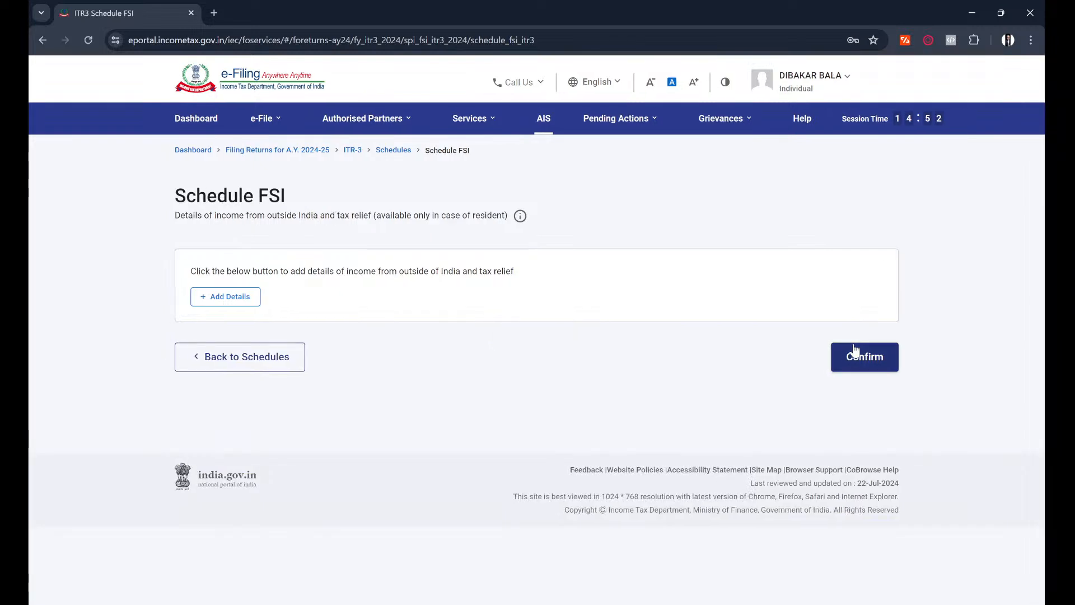
Confirm Schedule FSI without adding any details of income from outside India
{"action": "left_click", "coordinate": [889, 368]}
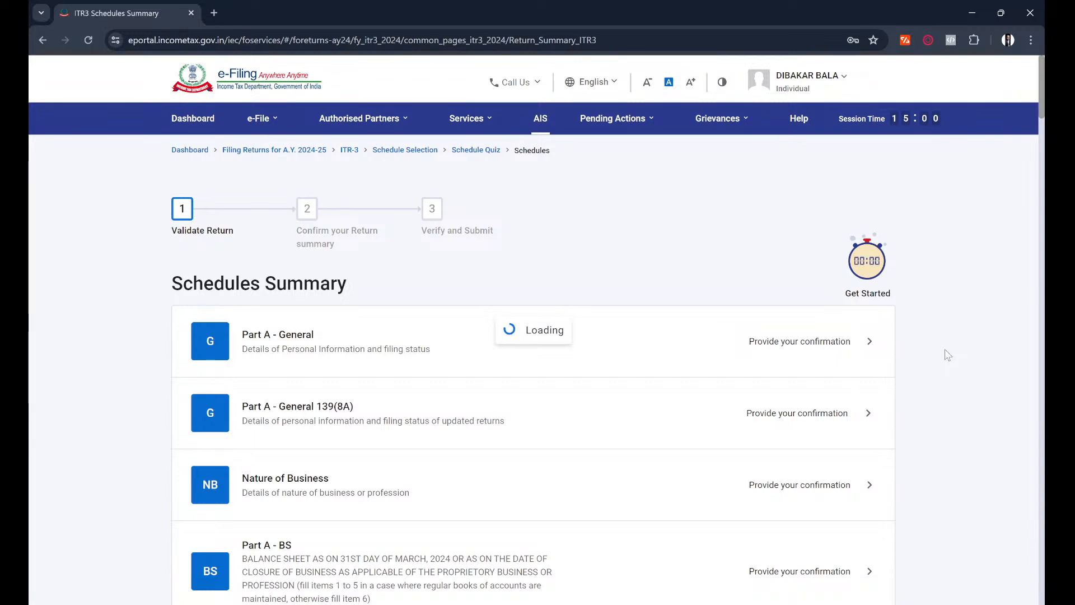
{"action": "key", "text": "Tab"}
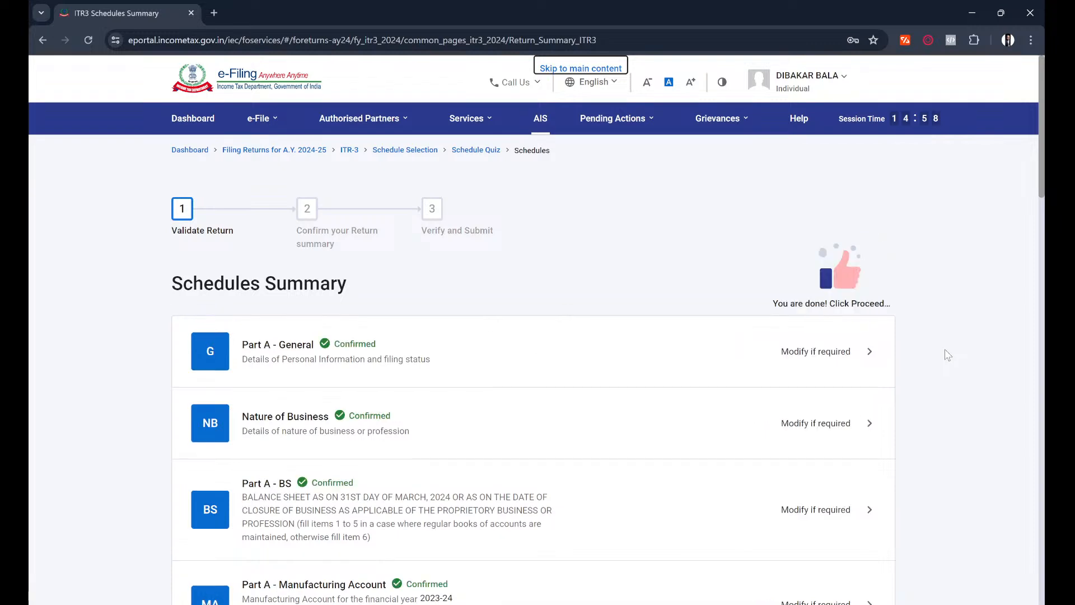
Open Schedule TR and confirm it with No for whether foreign tax given relief in India was refunded or credited during the year
{"action": "scroll", "coordinate": [947, 354], "scroll_direction": "down", "scroll_amount": 4}
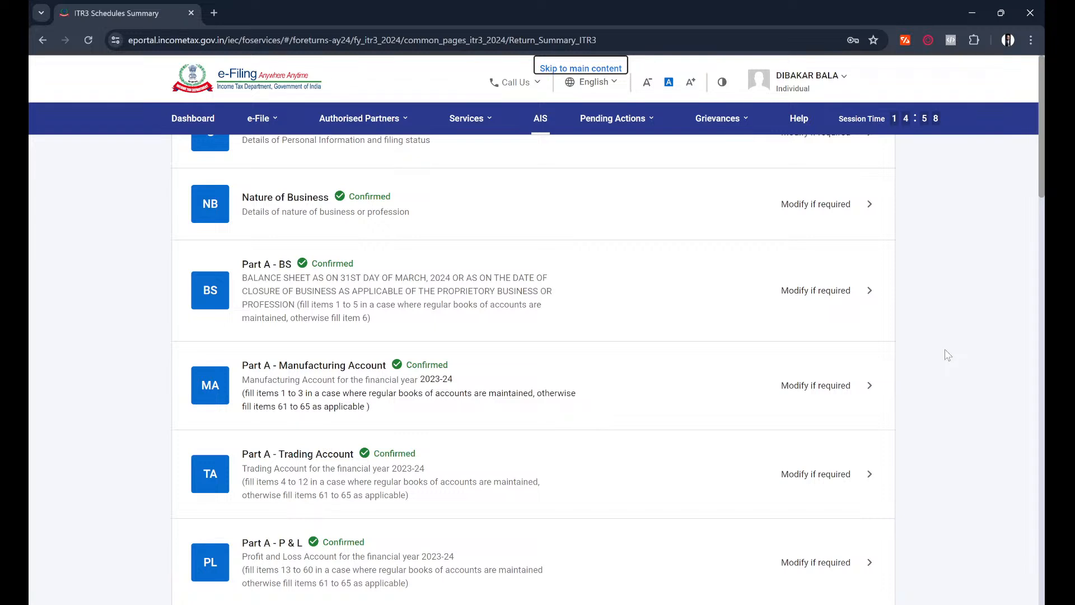
{"action": "scroll", "coordinate": [947, 355], "scroll_direction": "down", "scroll_amount": 10}
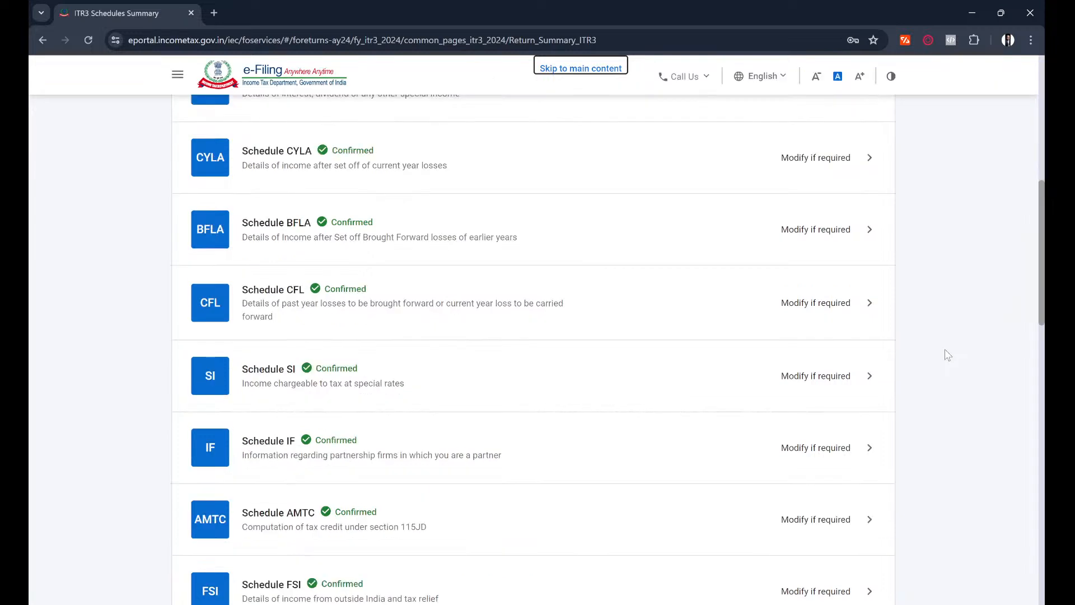
{"action": "scroll", "coordinate": [947, 355], "scroll_direction": "down", "scroll_amount": 9}
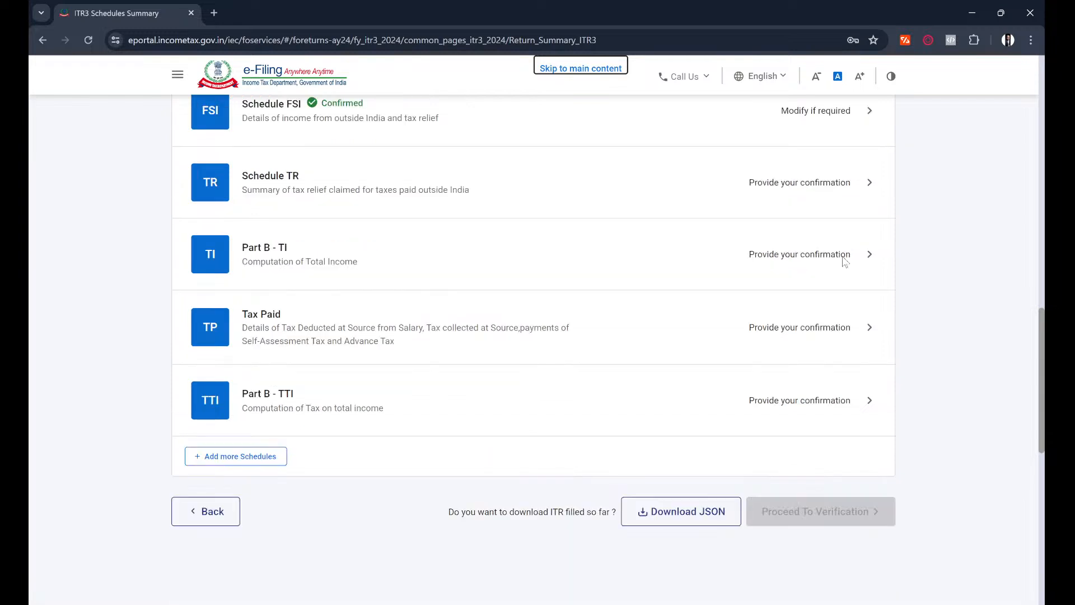
{"action": "left_click", "coordinate": [808, 191]}
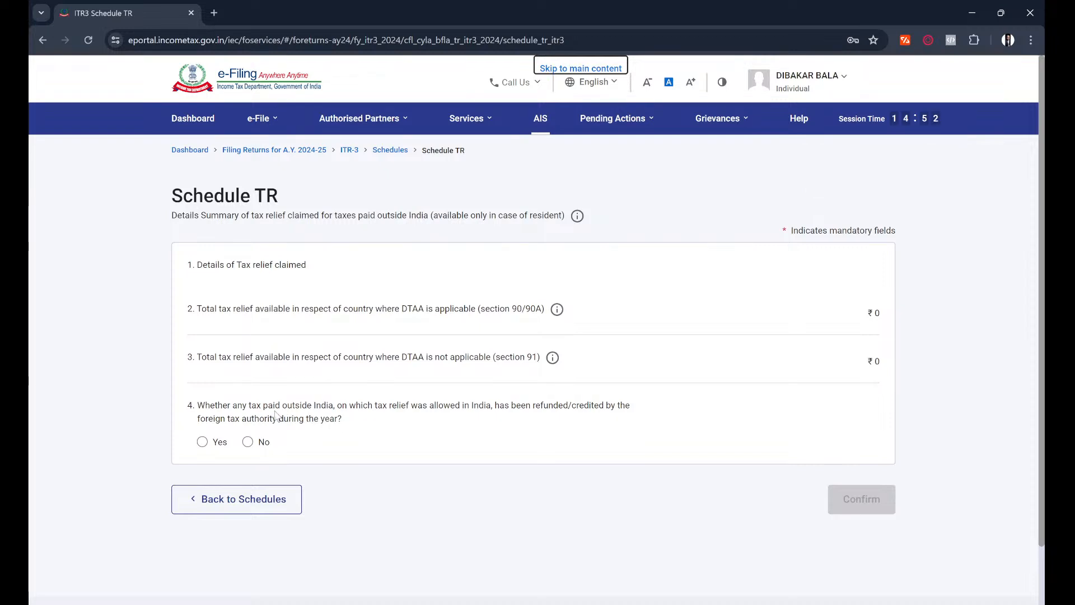
{"action": "left_click", "coordinate": [205, 439]}
{"action": "left_click", "coordinate": [203, 441]}
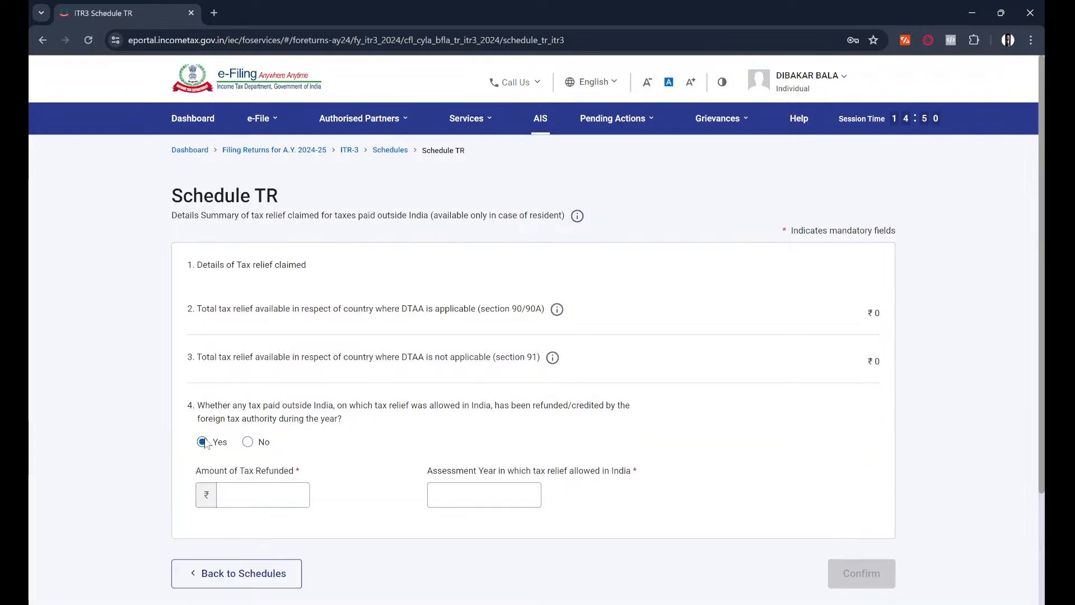
{"action": "left_click", "coordinate": [247, 441]}
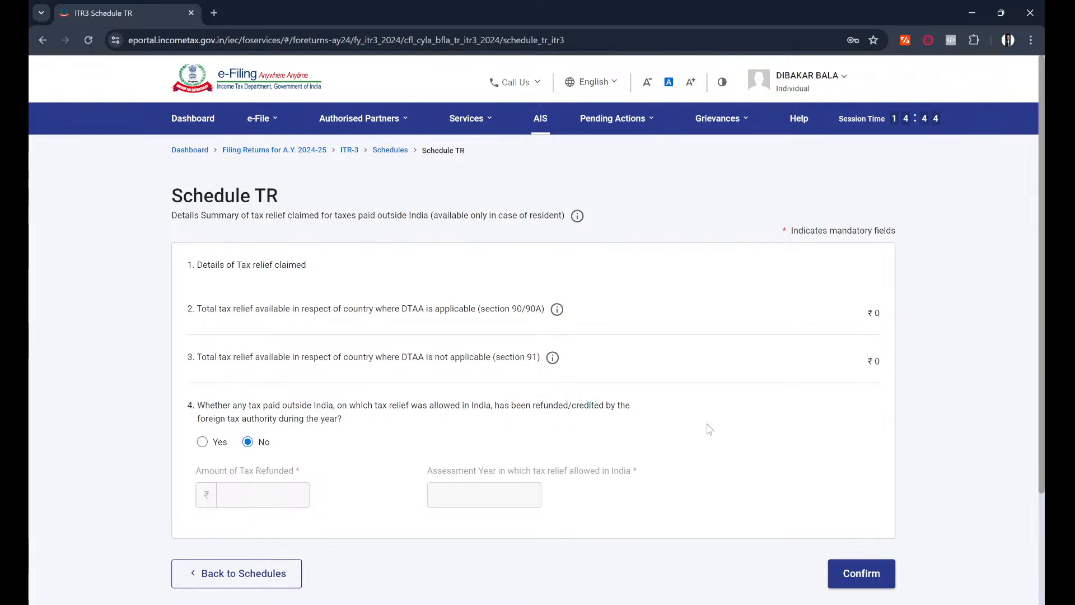
{"action": "left_click", "coordinate": [873, 574]}
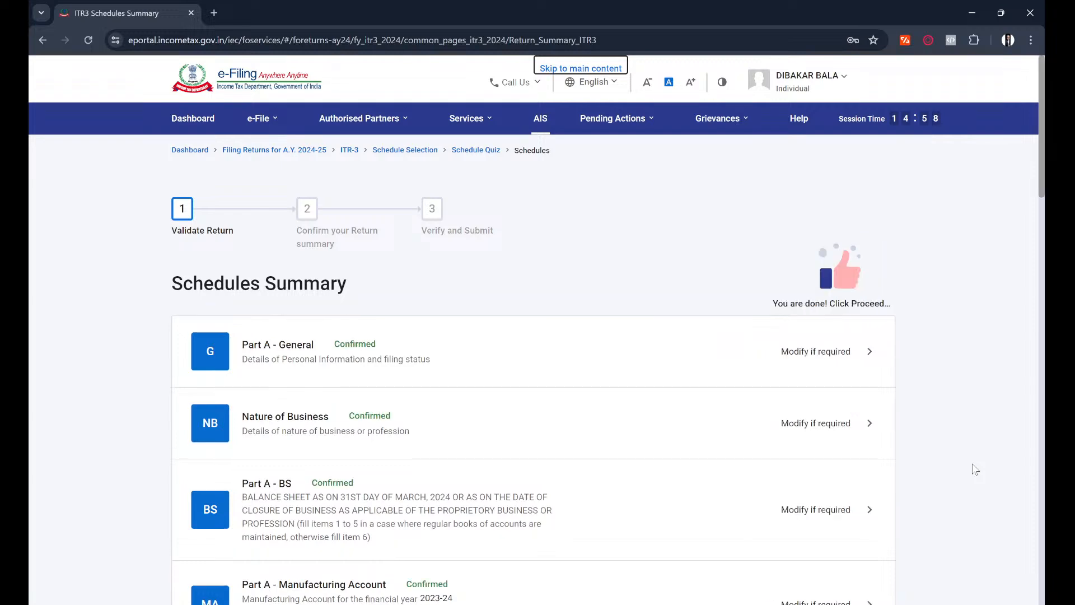
Examine the full Schedules Summary, down to Part B - TI, Tax Paid and Part B - TTI, for schedules still awaiting confirmation
{"action": "scroll", "coordinate": [975, 469], "scroll_direction": "down", "scroll_amount": 7}
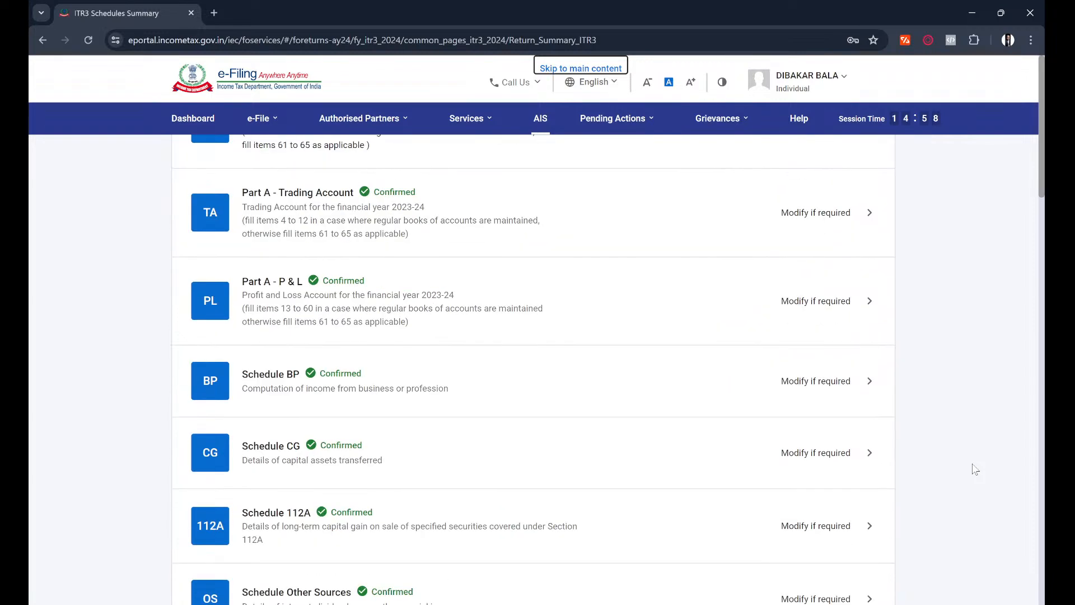
{"action": "scroll", "coordinate": [974, 469], "scroll_direction": "down", "scroll_amount": 10}
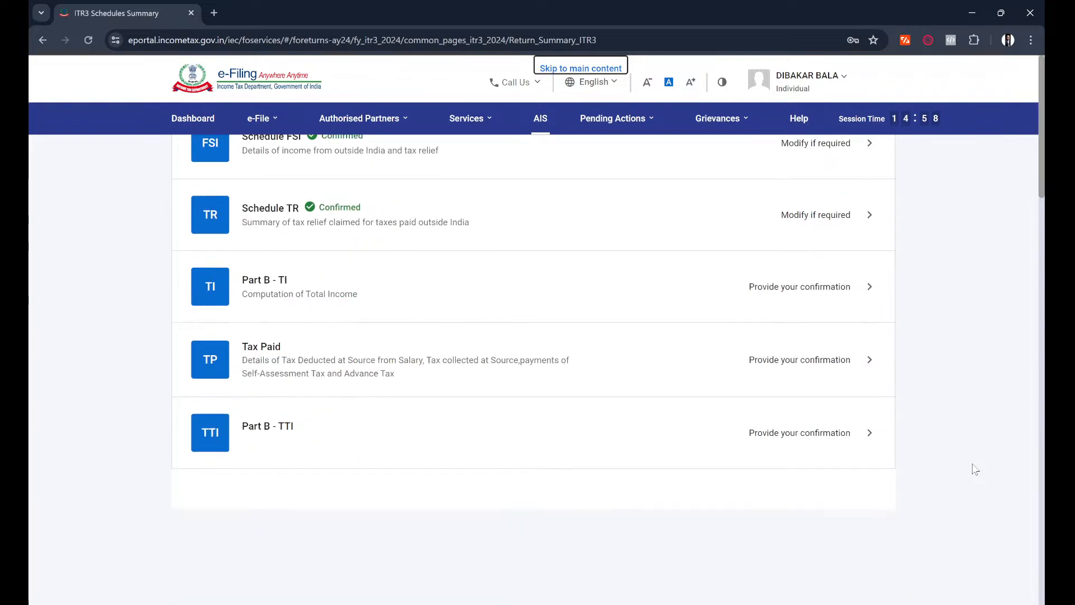
{"action": "scroll", "coordinate": [974, 469], "scroll_direction": "down", "scroll_amount": 3}
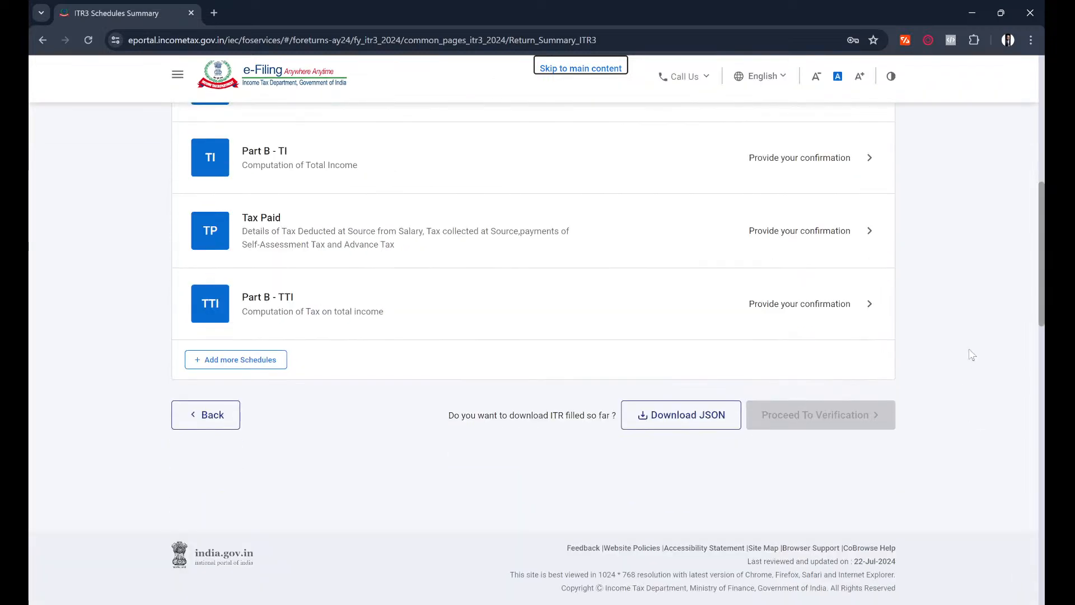
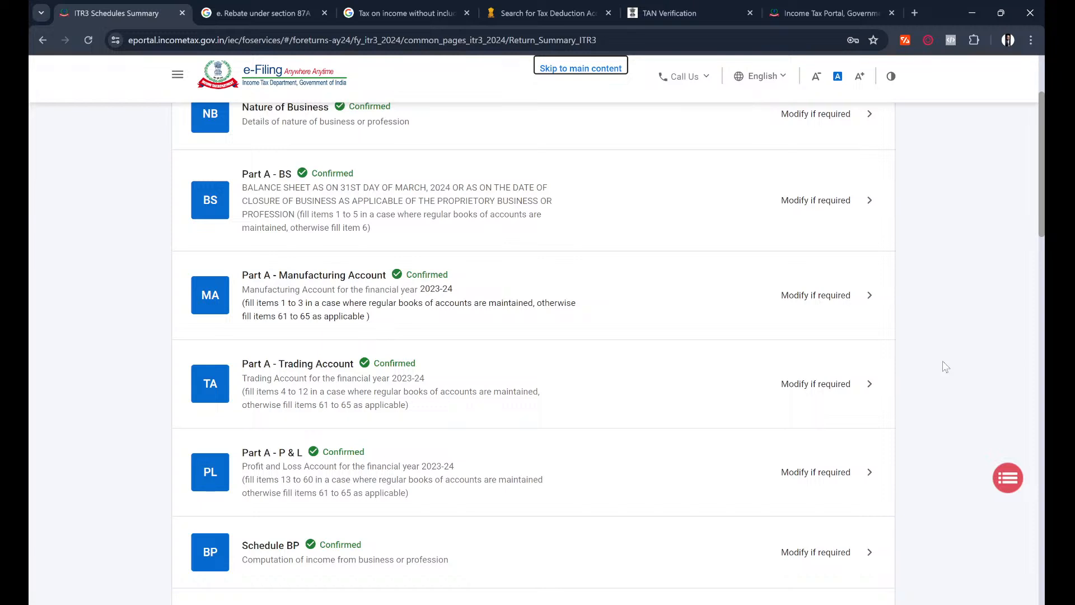
{"action": "scroll", "coordinate": [945, 367], "scroll_direction": "down", "scroll_amount": 10}
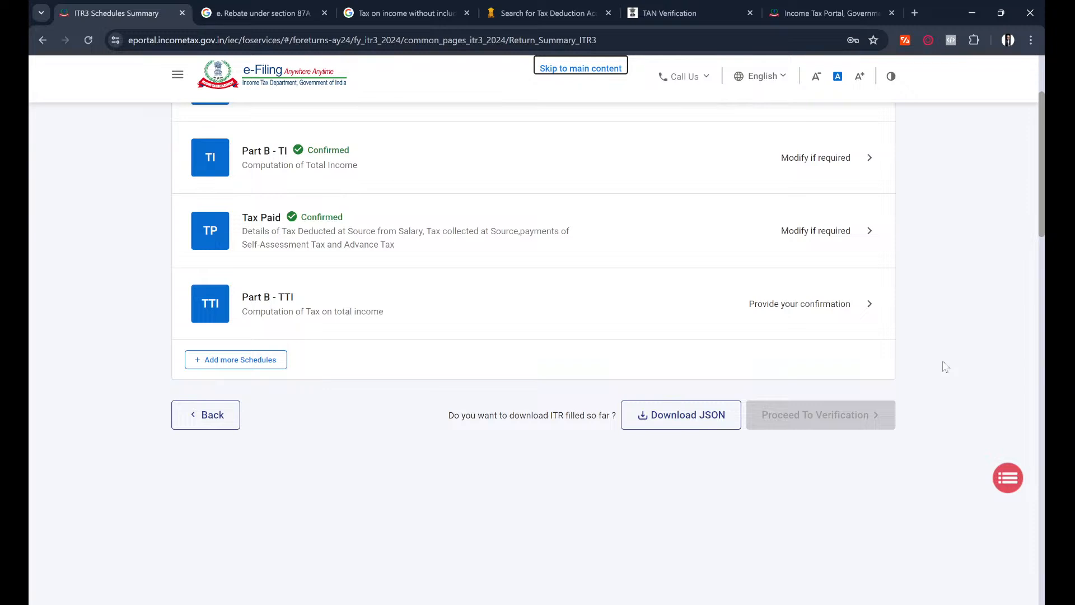
{"action": "scroll", "coordinate": [945, 367], "scroll_direction": "up", "scroll_amount": 1}
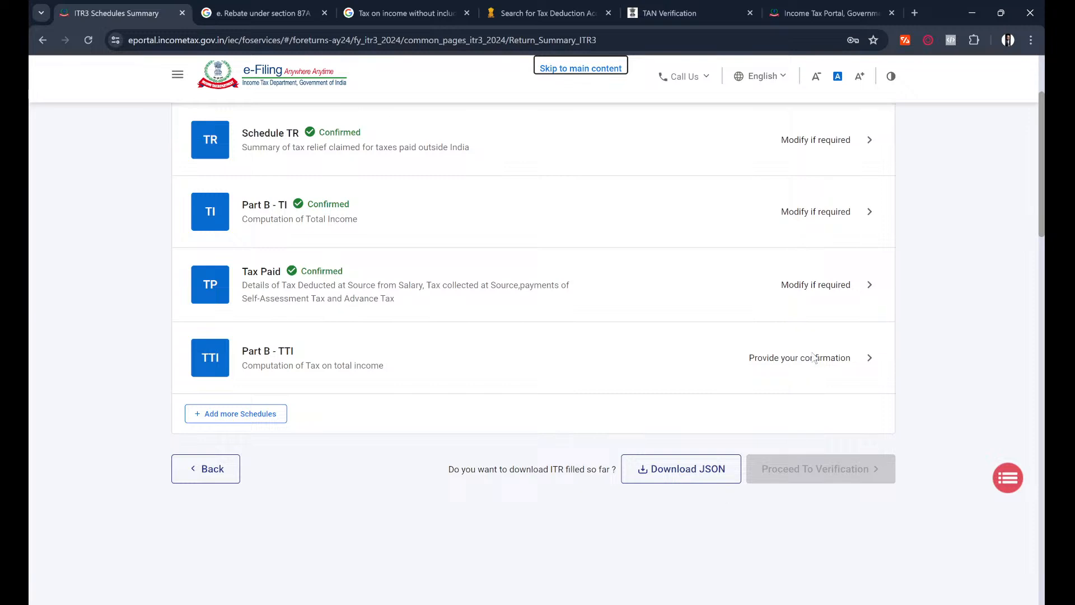
{"action": "scroll", "coordinate": [813, 358], "scroll_direction": "up", "scroll_amount": 1}
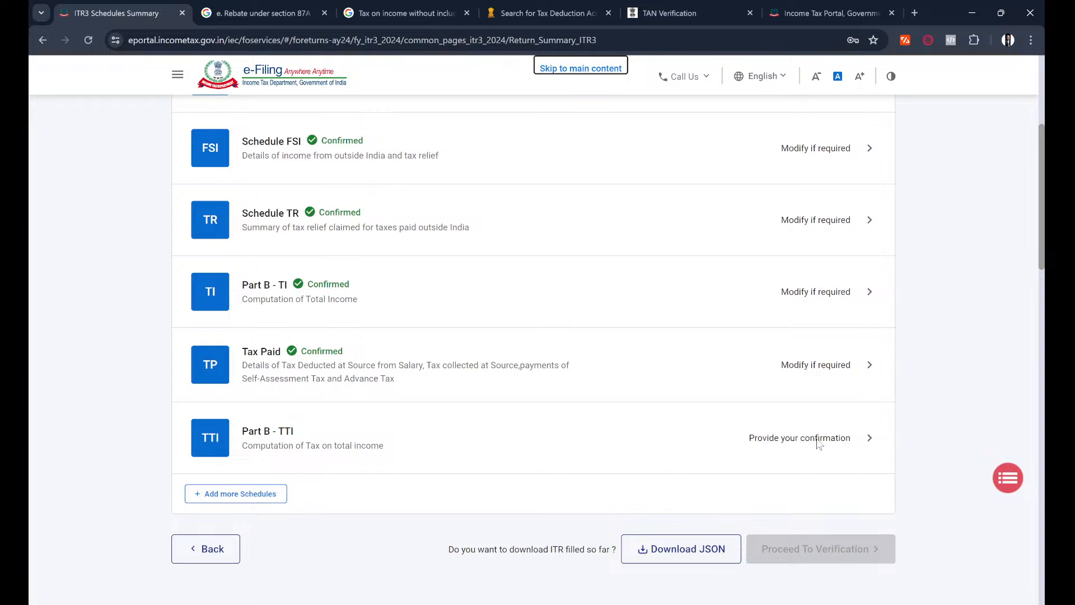
{"action": "scroll", "coordinate": [818, 444], "scroll_direction": "up", "scroll_amount": 20}
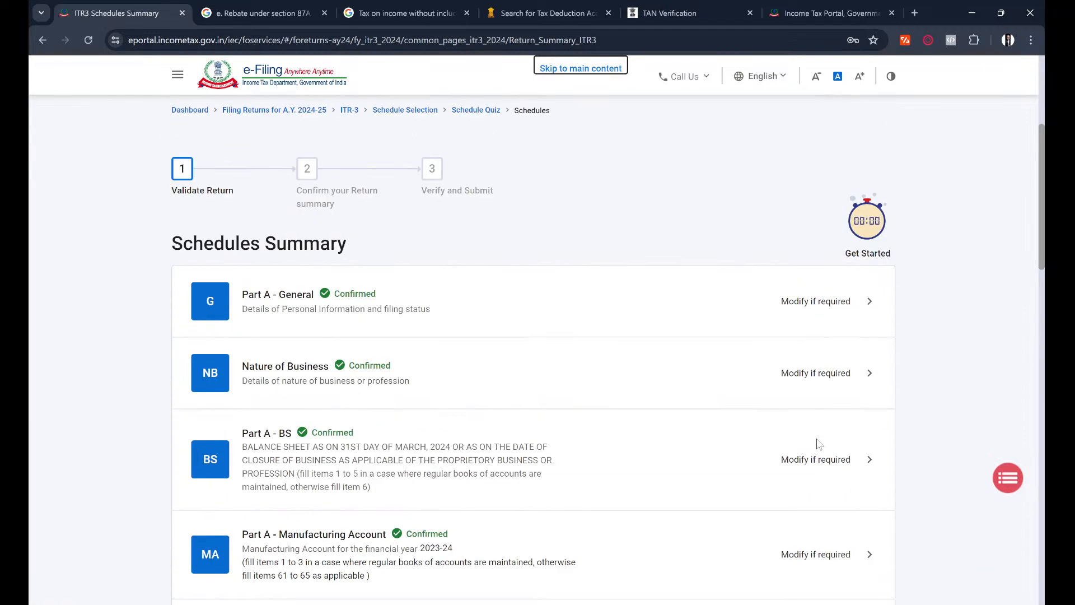
{"action": "scroll", "coordinate": [824, 384], "scroll_direction": "down", "scroll_amount": 15}
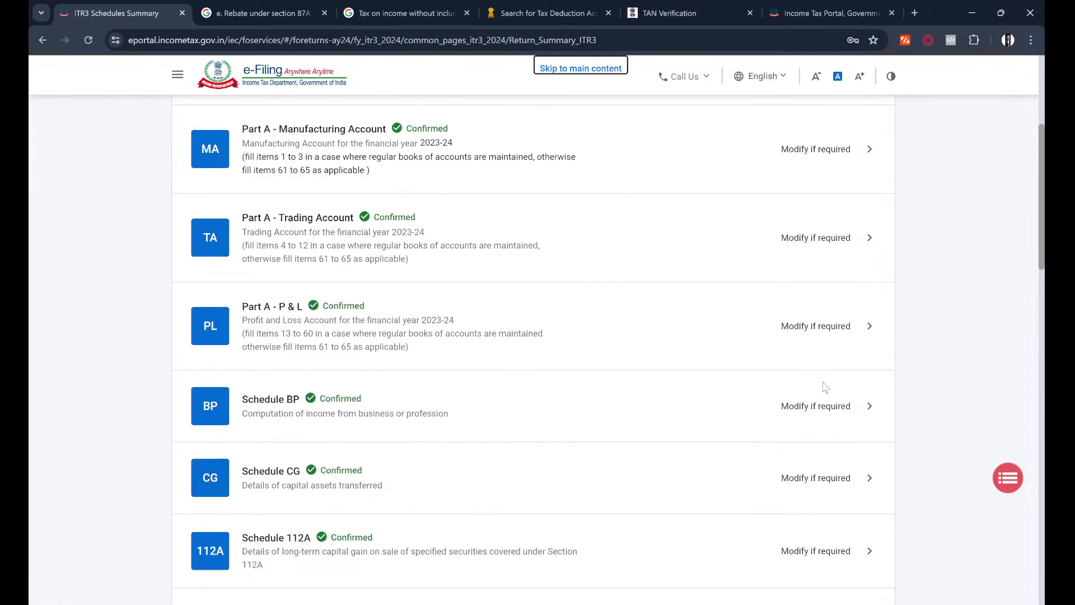
{"action": "scroll", "coordinate": [825, 386], "scroll_direction": "down", "scroll_amount": 6}
{"action": "scroll", "coordinate": [932, 384], "scroll_direction": "up", "scroll_amount": 1}
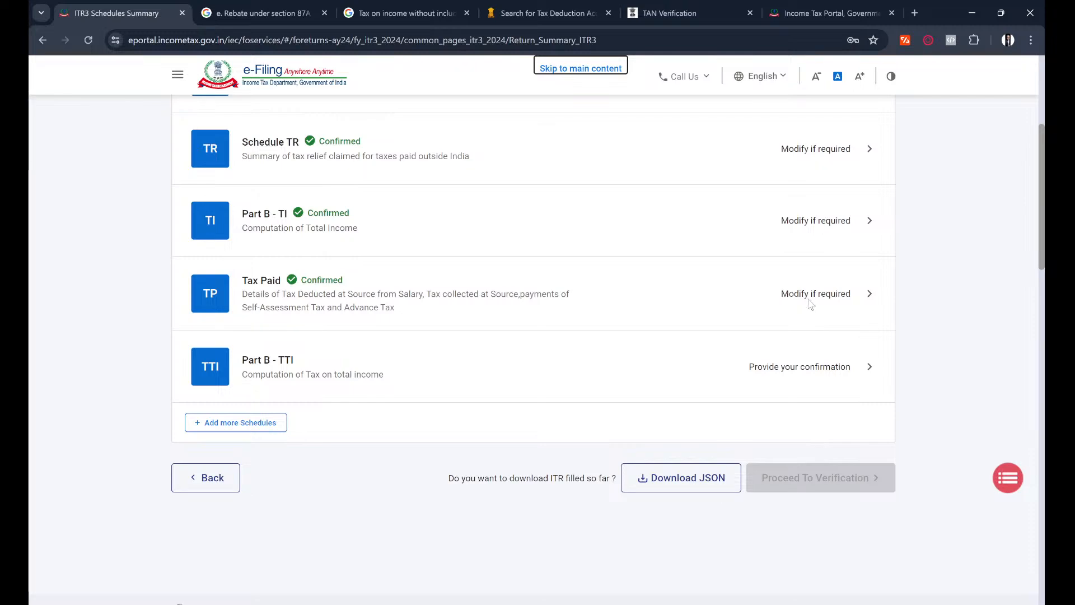
{"action": "scroll", "coordinate": [839, 225], "scroll_direction": "up", "scroll_amount": 1}
{"action": "scroll", "coordinate": [839, 225], "scroll_direction": "up", "scroll_amount": 20}
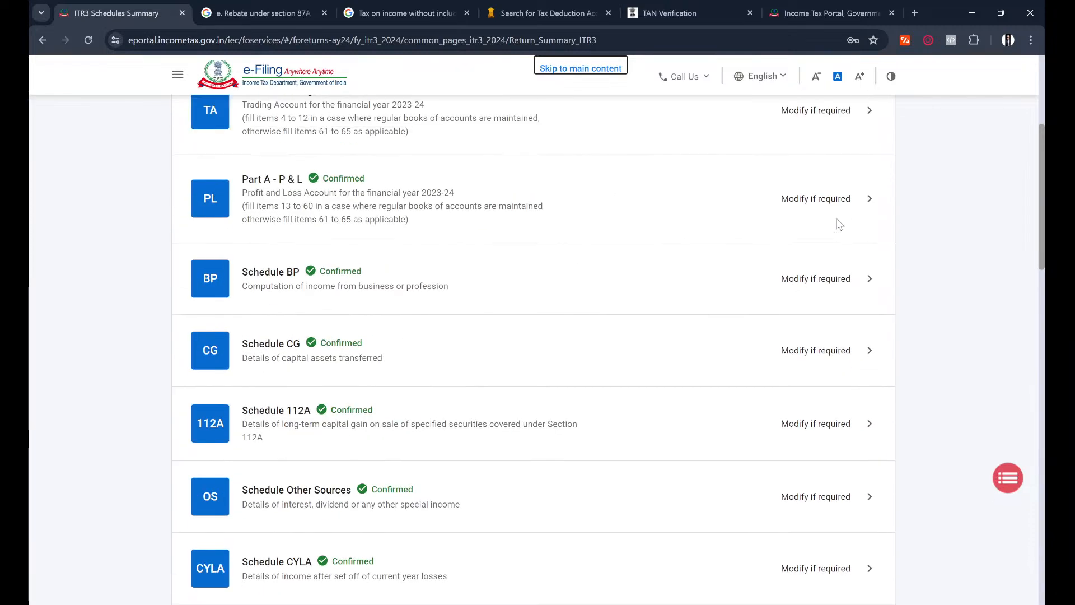
{"action": "scroll", "coordinate": [839, 225], "scroll_direction": "up", "scroll_amount": 2}
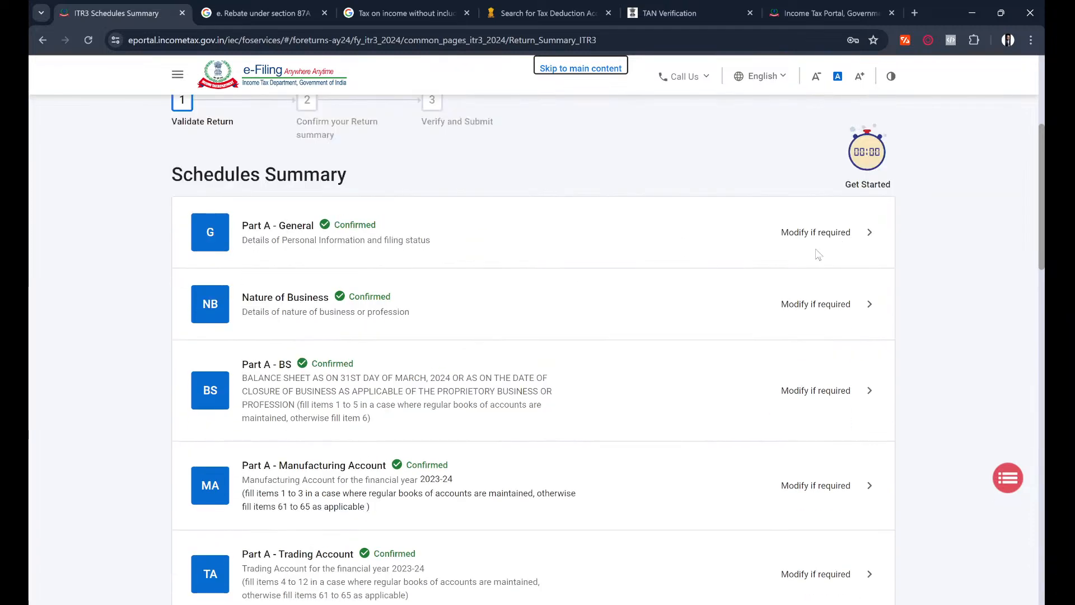
{"action": "scroll", "coordinate": [818, 280], "scroll_direction": "down", "scroll_amount": 20}
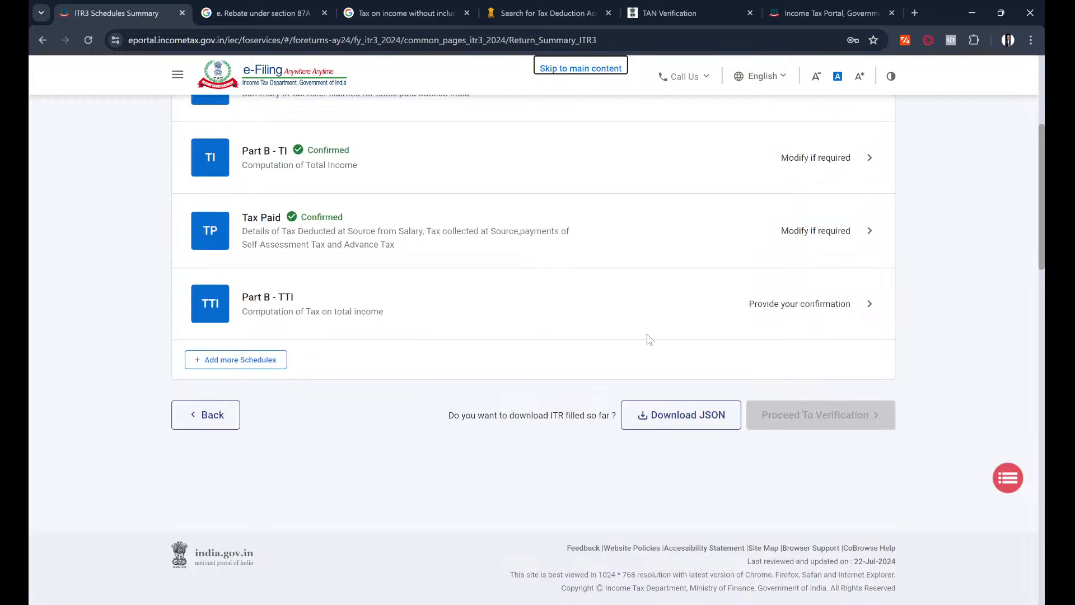
Open Part A - Trading Account from the Schedules Summary and review its credit and debit items
{"action": "scroll", "coordinate": [648, 340], "scroll_direction": "up", "scroll_amount": 5}
{"action": "scroll", "coordinate": [649, 339], "scroll_direction": "up", "scroll_amount": 9}
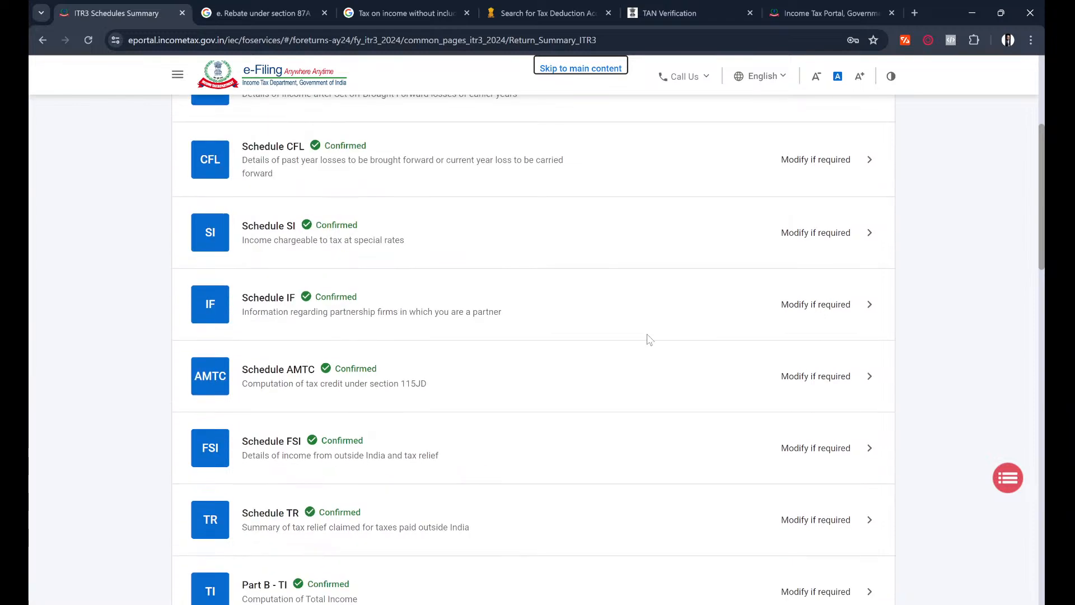
{"action": "scroll", "coordinate": [648, 339], "scroll_direction": "up", "scroll_amount": 12}
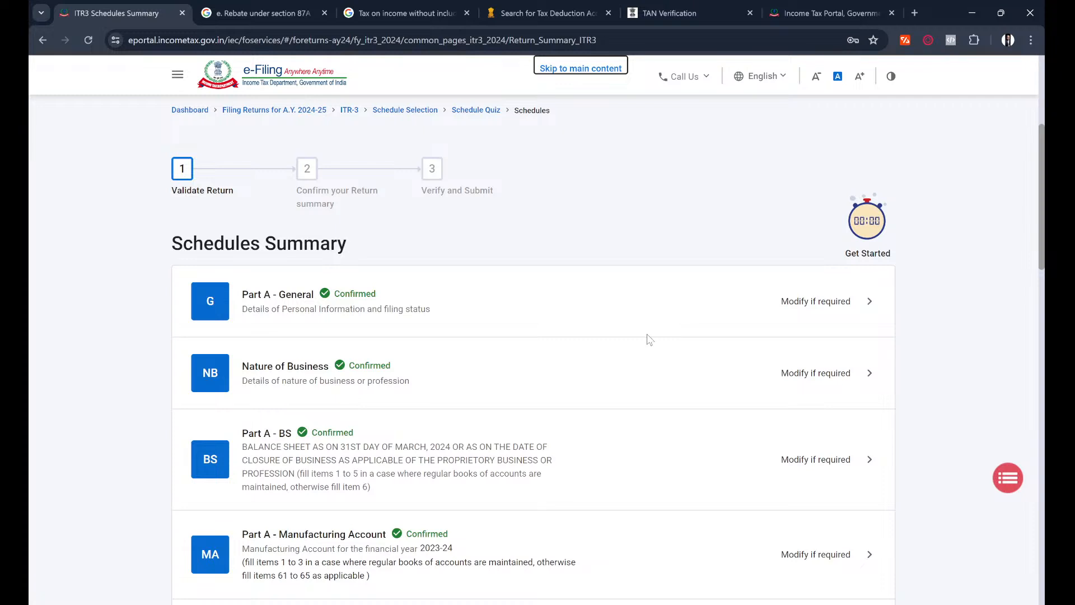
{"action": "left_click", "coordinate": [647, 340]}
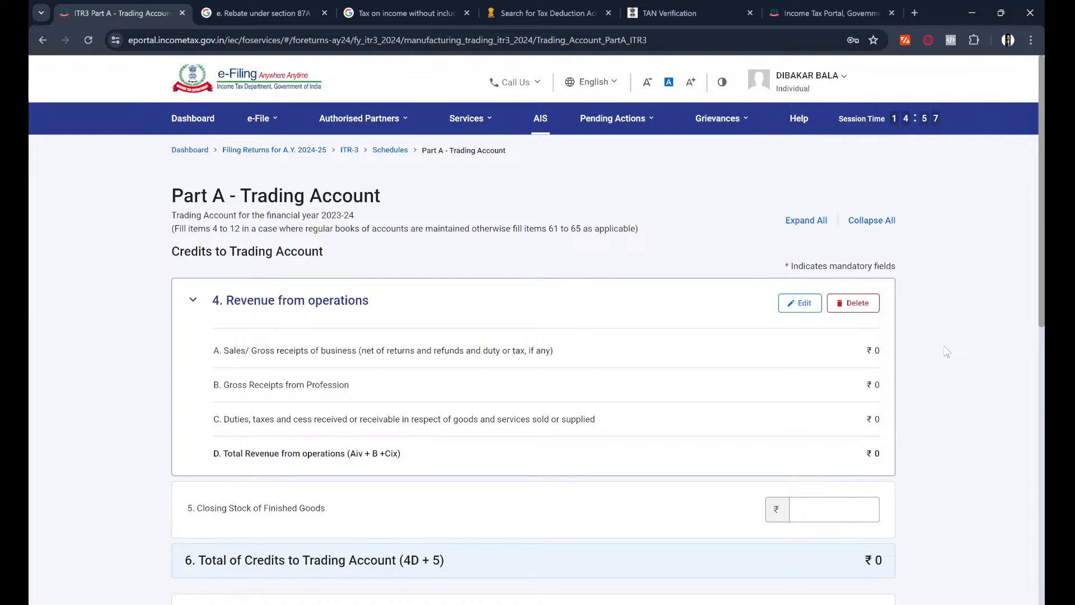
{"action": "scroll", "coordinate": [946, 351], "scroll_direction": "down", "scroll_amount": 5}
{"action": "scroll", "coordinate": [946, 351], "scroll_direction": "down", "scroll_amount": 1}
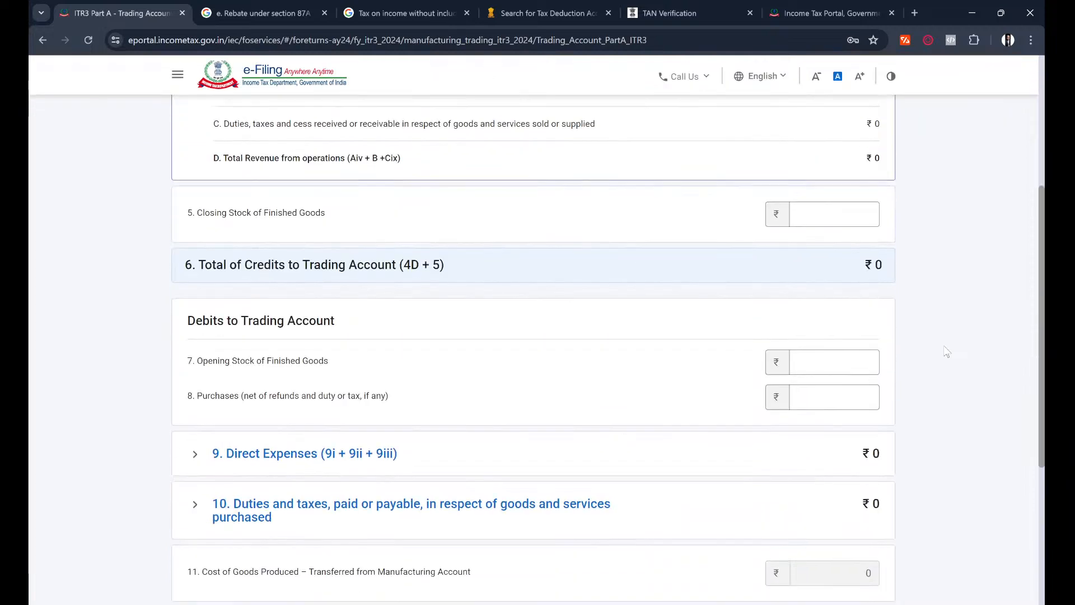
{"action": "scroll", "coordinate": [946, 351], "scroll_direction": "down", "scroll_amount": 4}
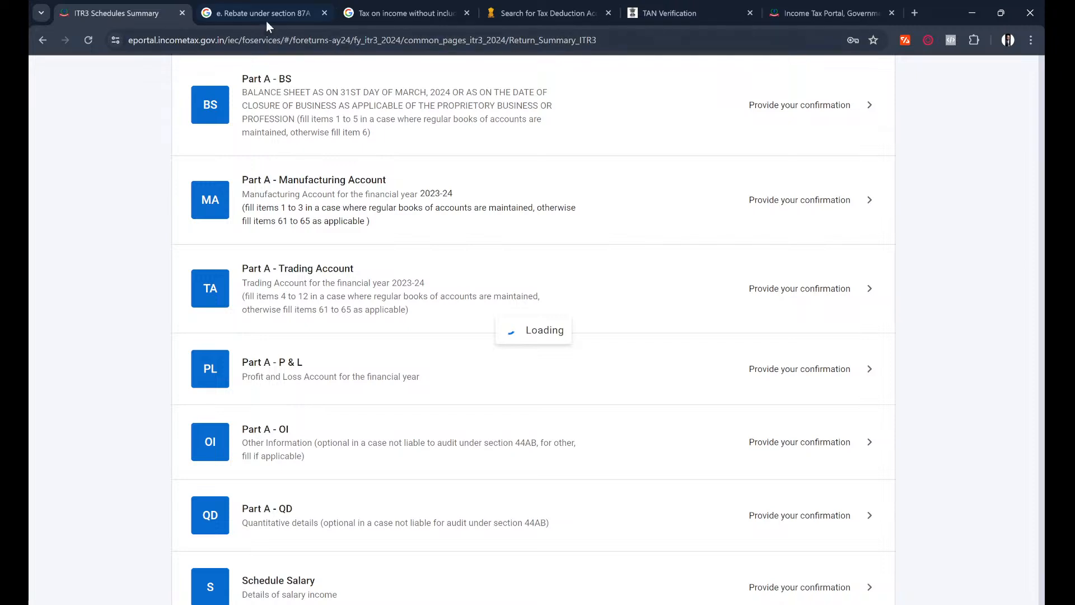
Close all the other browser tabs, keeping only the ITR-3 Schedules Summary
{"action": "left_click", "coordinate": [325, 13]}
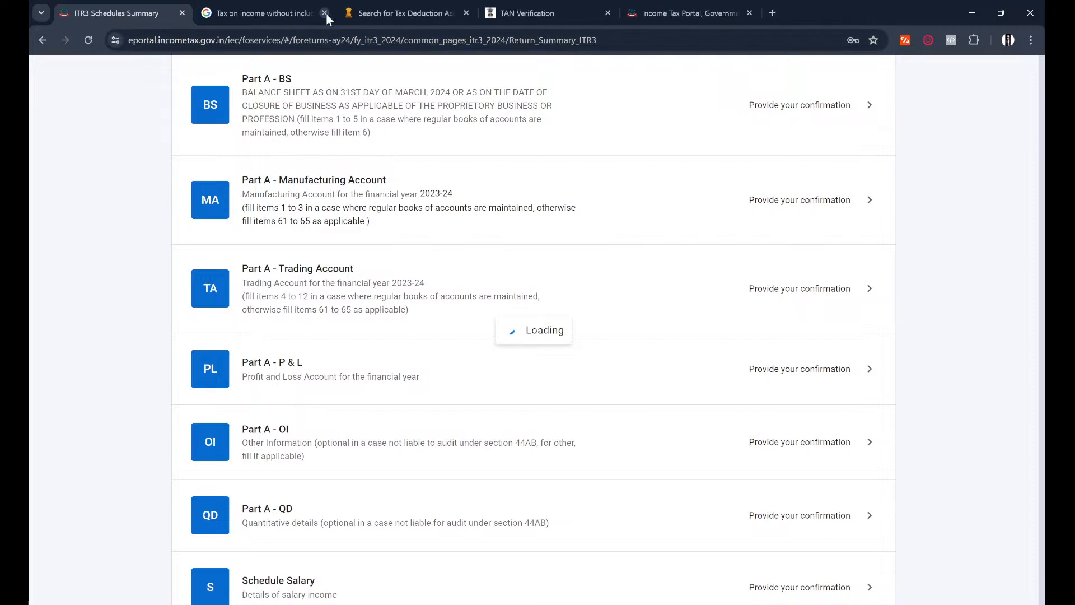
{"action": "left_click", "coordinate": [325, 13]}
{"action": "left_click", "coordinate": [324, 13]}
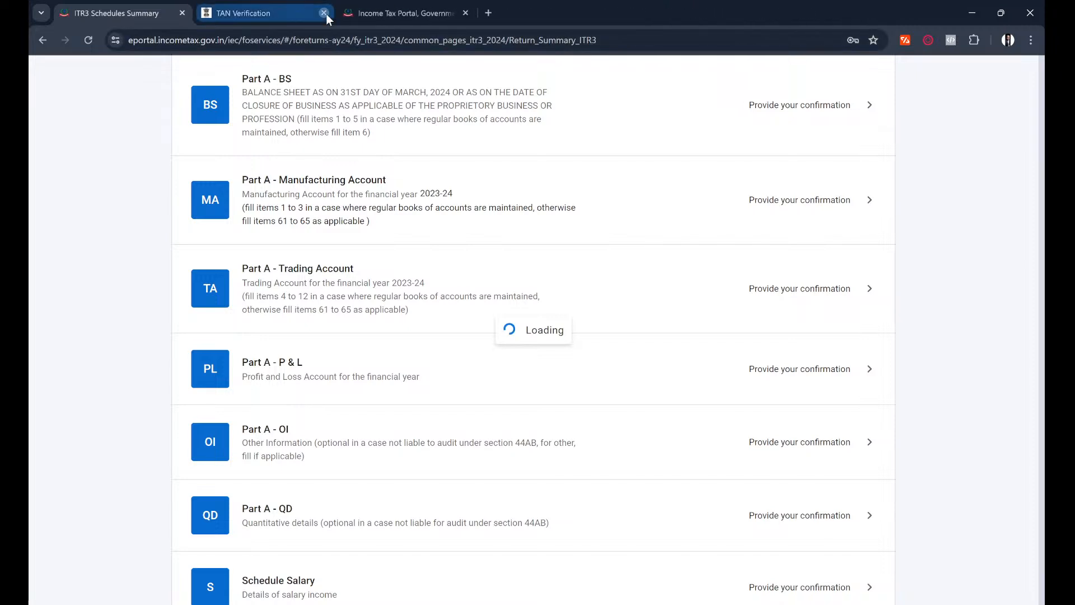
{"action": "left_click", "coordinate": [325, 13]}
{"action": "left_click", "coordinate": [325, 13]}
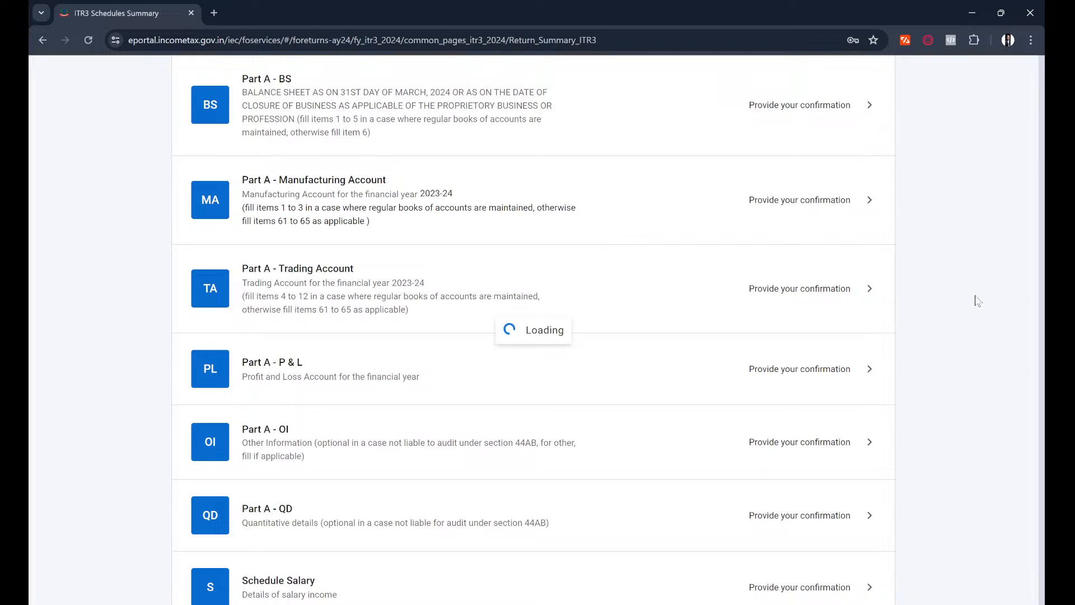
Check the confirmation status of the schedules in the Schedules Summary and open Part B - TTI
{"action": "scroll", "coordinate": [977, 300], "scroll_direction": "down", "scroll_amount": 1}
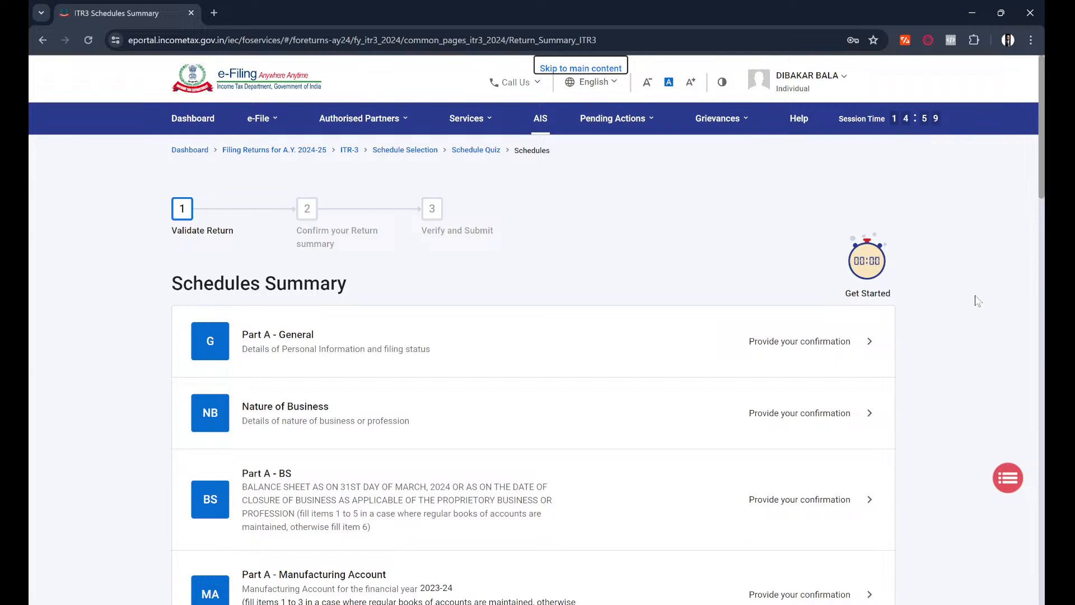
{"action": "scroll", "coordinate": [977, 301], "scroll_direction": "down", "scroll_amount": 2}
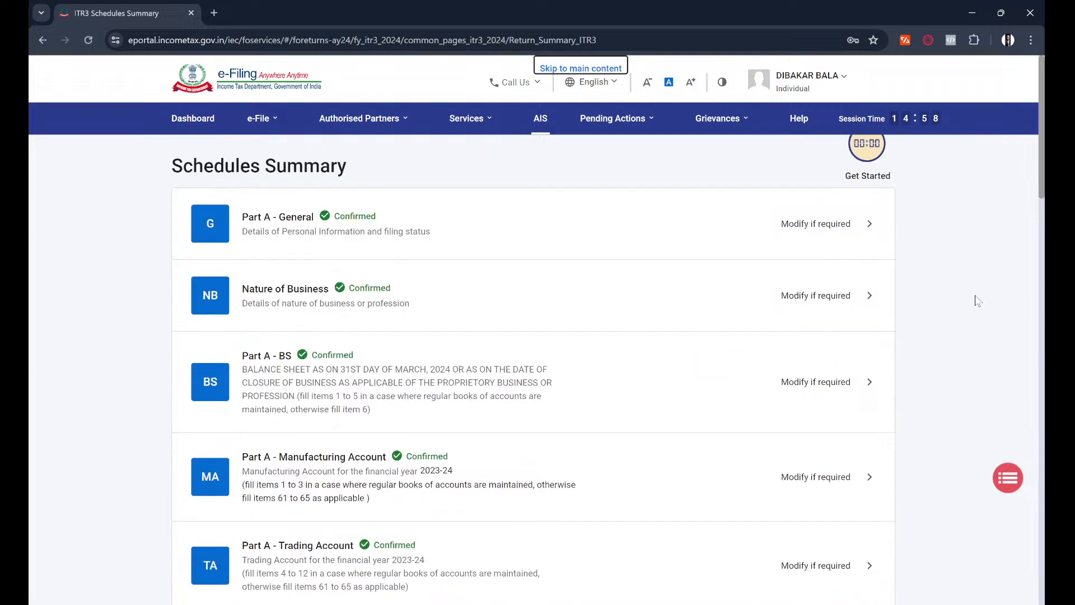
{"action": "scroll", "coordinate": [977, 300], "scroll_direction": "down", "scroll_amount": 4}
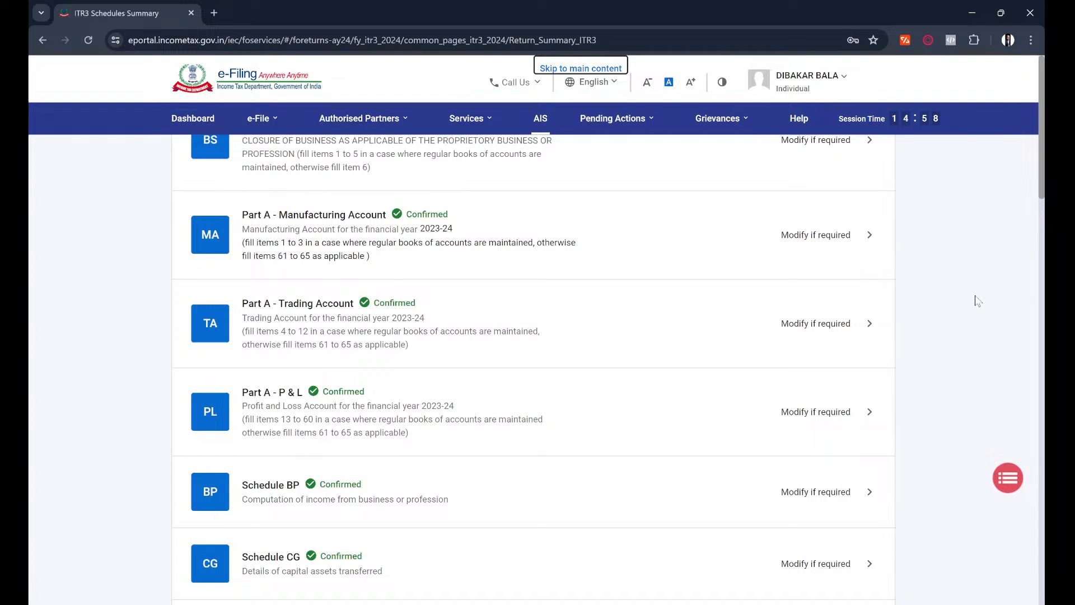
{"action": "scroll", "coordinate": [978, 301], "scroll_direction": "down", "scroll_amount": 3}
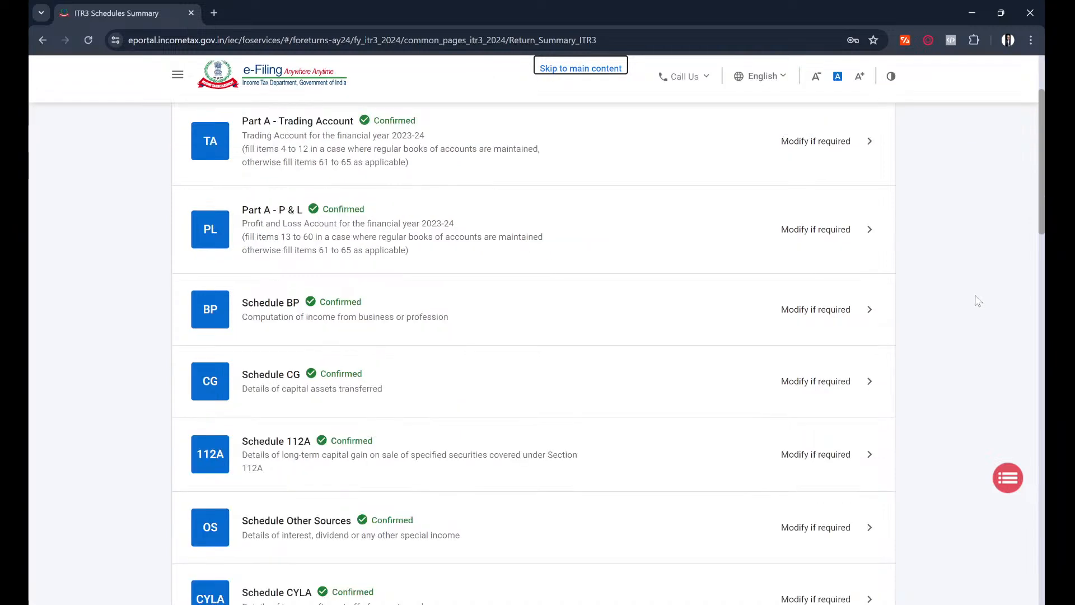
{"action": "scroll", "coordinate": [977, 301], "scroll_direction": "down", "scroll_amount": 4}
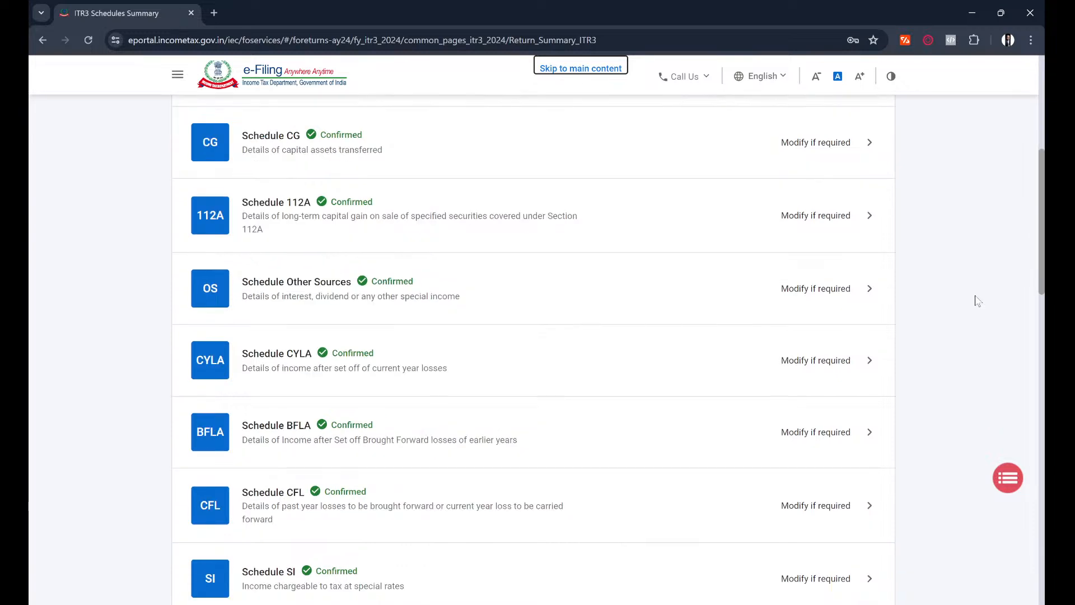
{"action": "scroll", "coordinate": [978, 300], "scroll_direction": "down", "scroll_amount": 10}
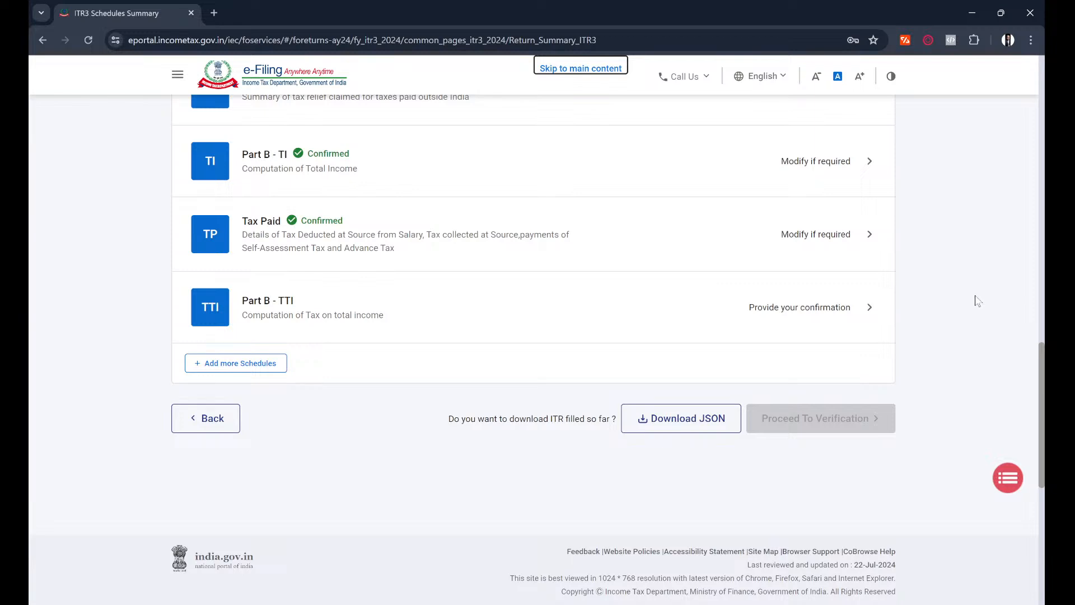
{"action": "key", "text": "alt+Tab"}
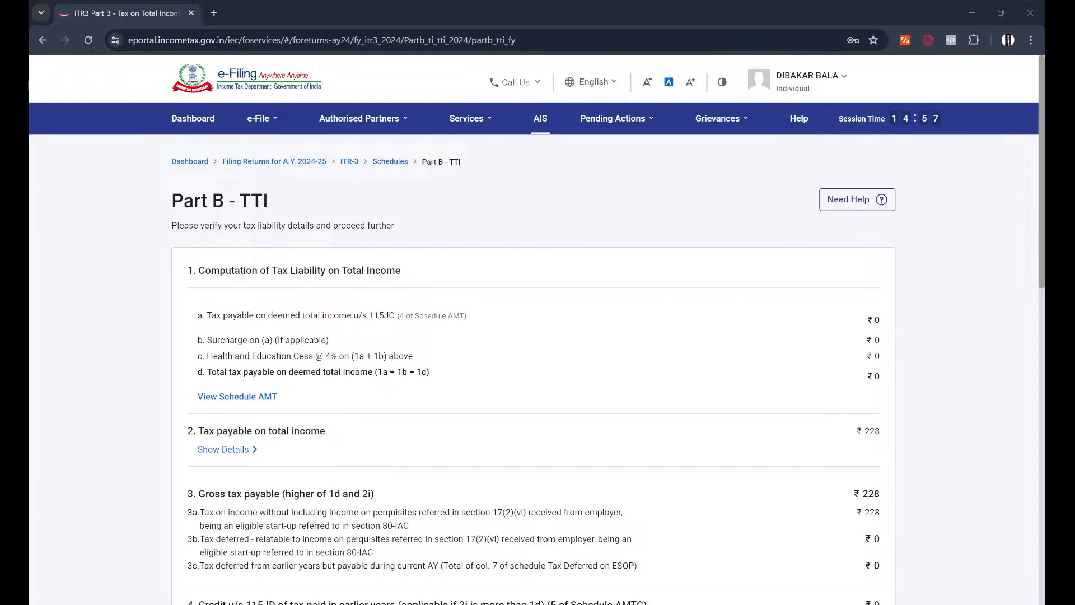
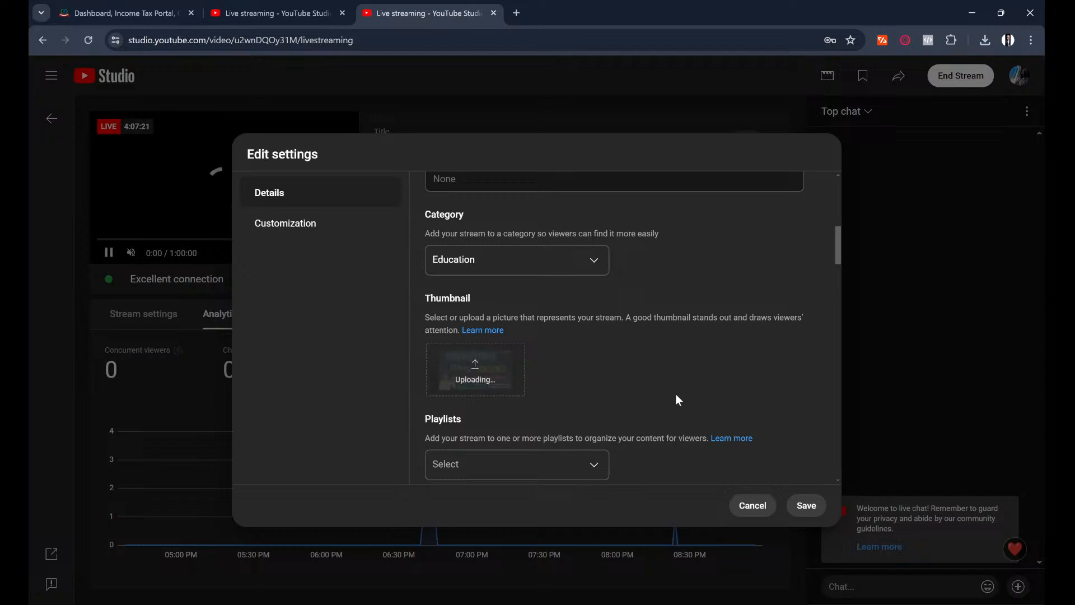
In YouTube Studio, save the ITR 1 live stream's settings with the newly uploaded Salary ITR-1 Filing thumbnail
{"action": "scroll", "coordinate": [675, 394], "scroll_direction": "down", "scroll_amount": 4}
{"action": "scroll", "coordinate": [675, 394], "scroll_direction": "up", "scroll_amount": 2}
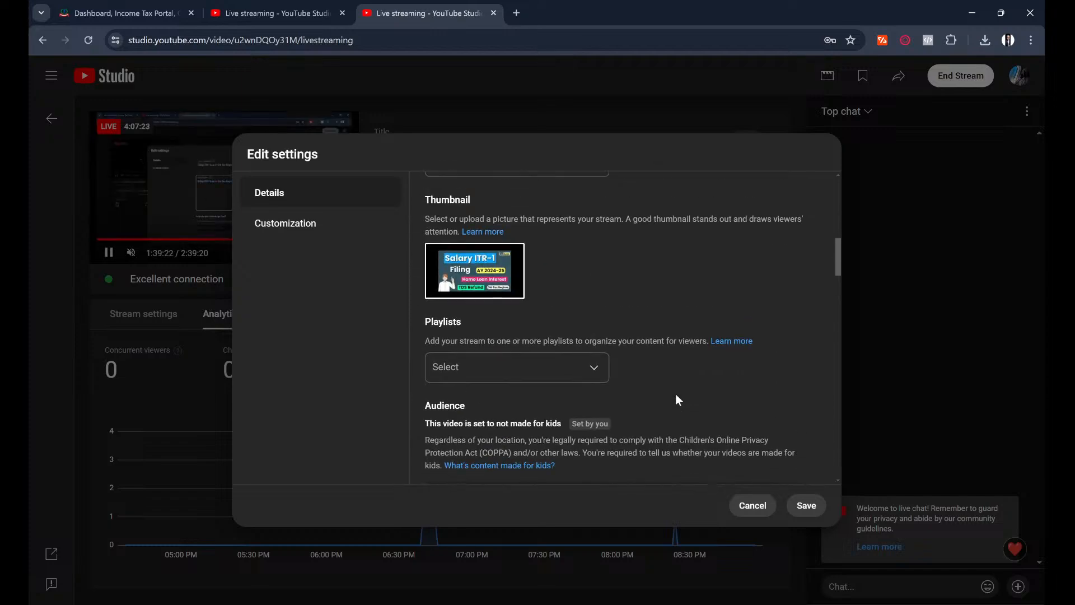
{"action": "left_click", "coordinate": [806, 505]}
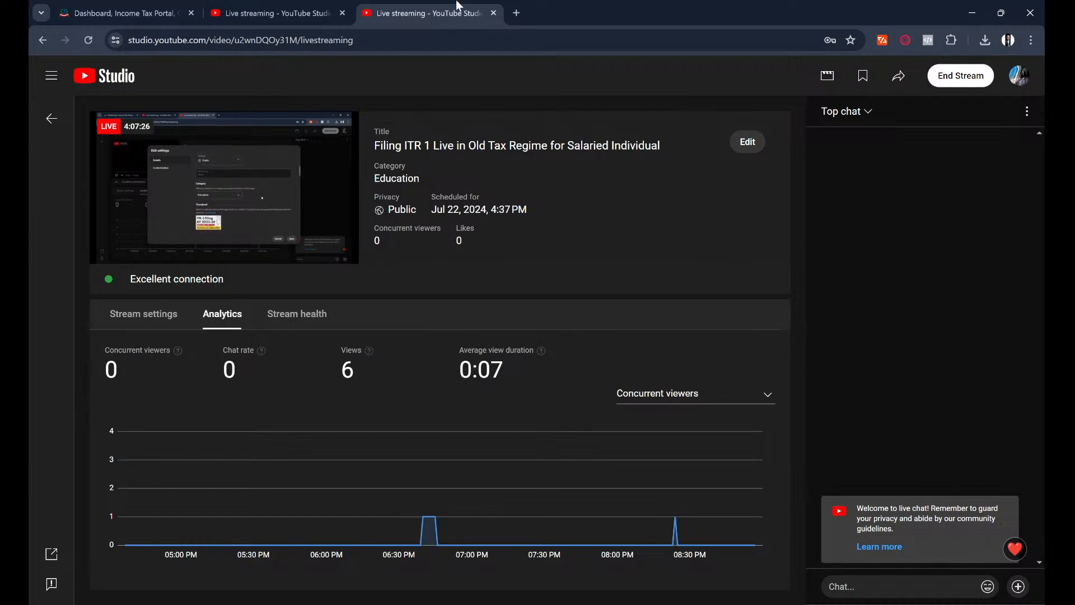
Set the ITR 3 live stream's title and description to "Filing ITR 1 Live in Old Tax Regime for Salaried Individual"
{"action": "left_click", "coordinate": [259, 7]}
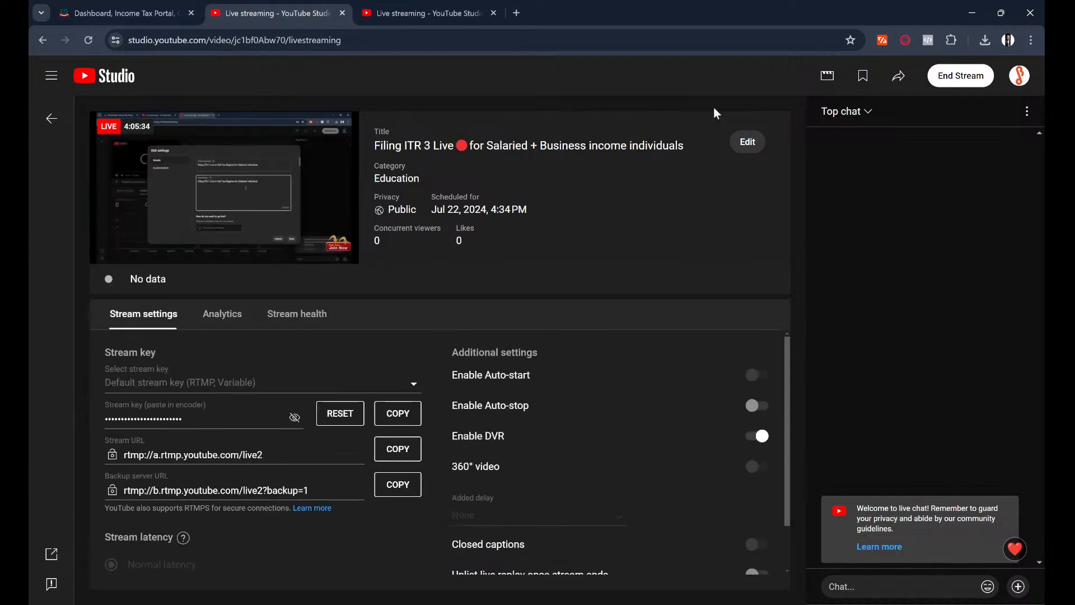
{"action": "left_click", "coordinate": [749, 144]}
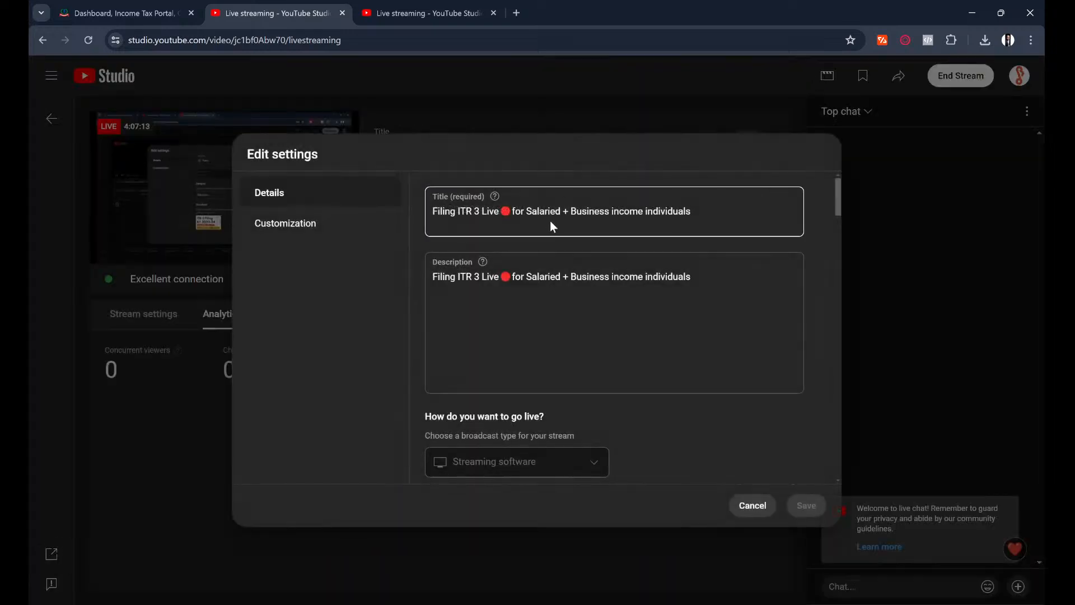
{"action": "left_click", "coordinate": [551, 214]}
{"action": "key", "text": "ctrl+a"}
{"action": "type", "text": "Filing ITR 1 Live in Old Tax Regime for Salaried Individual"}
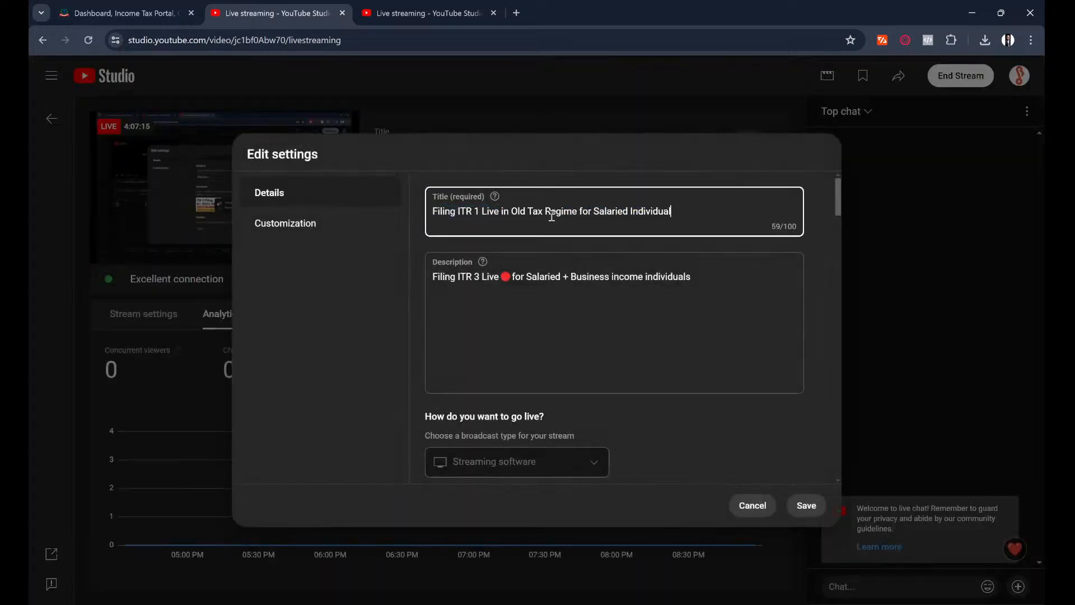
{"action": "left_click", "coordinate": [563, 277]}
{"action": "key", "text": "ctrl+a"}
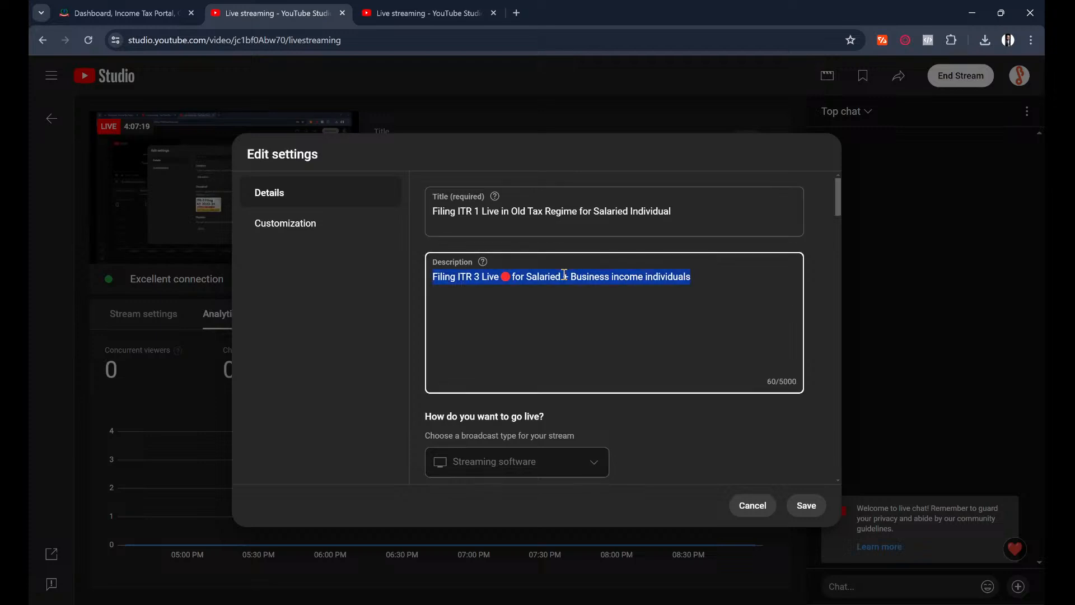
{"action": "type", "text": "Filing ITR 1 Live in Old Tax Regime for Salaried Individual"}
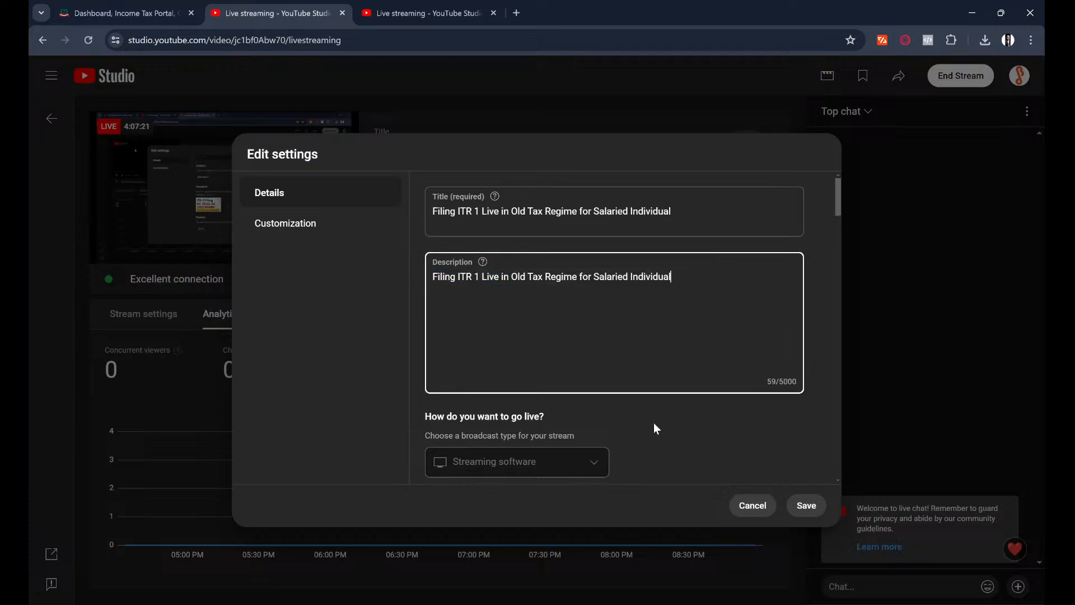
Upload a new picture in place of the stream's ITR-3 Filing AY 2023-24 thumbnail and save the settings
{"action": "scroll", "coordinate": [653, 422], "scroll_direction": "down", "scroll_amount": 4}
{"action": "scroll", "coordinate": [653, 422], "scroll_direction": "down", "scroll_amount": 3}
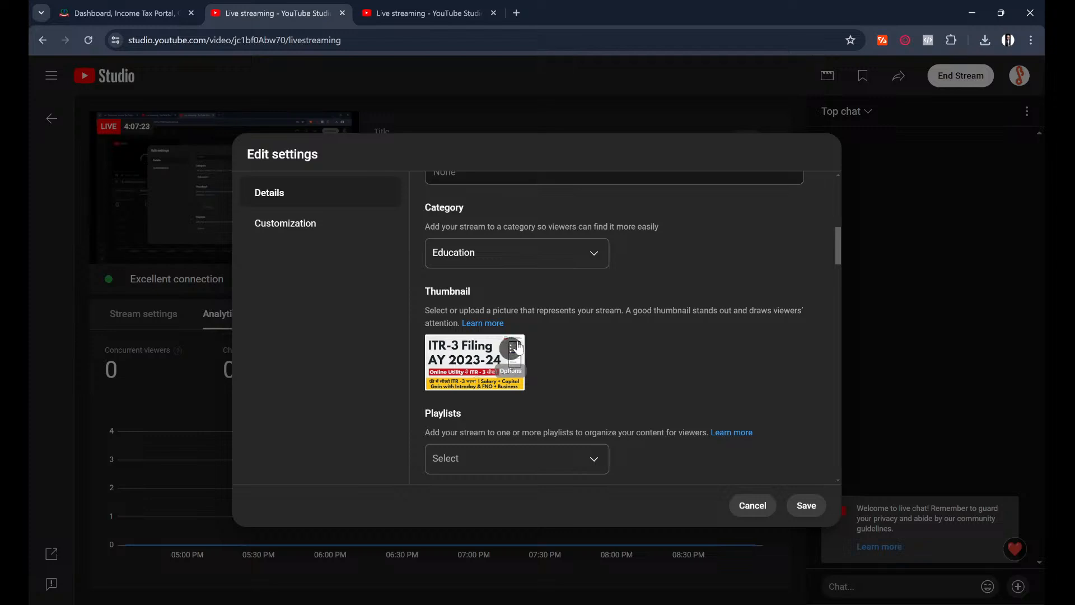
{"action": "left_click", "coordinate": [518, 347]}
{"action": "left_click", "coordinate": [540, 353]}
{"action": "double_click", "coordinate": [211, 128]}
{"action": "scroll", "coordinate": [714, 343], "scroll_direction": "down", "scroll_amount": 1}
{"action": "scroll", "coordinate": [713, 342], "scroll_direction": "down", "scroll_amount": 3}
{"action": "scroll", "coordinate": [806, 441], "scroll_direction": "up", "scroll_amount": 1}
{"action": "scroll", "coordinate": [806, 441], "scroll_direction": "up", "scroll_amount": 5}
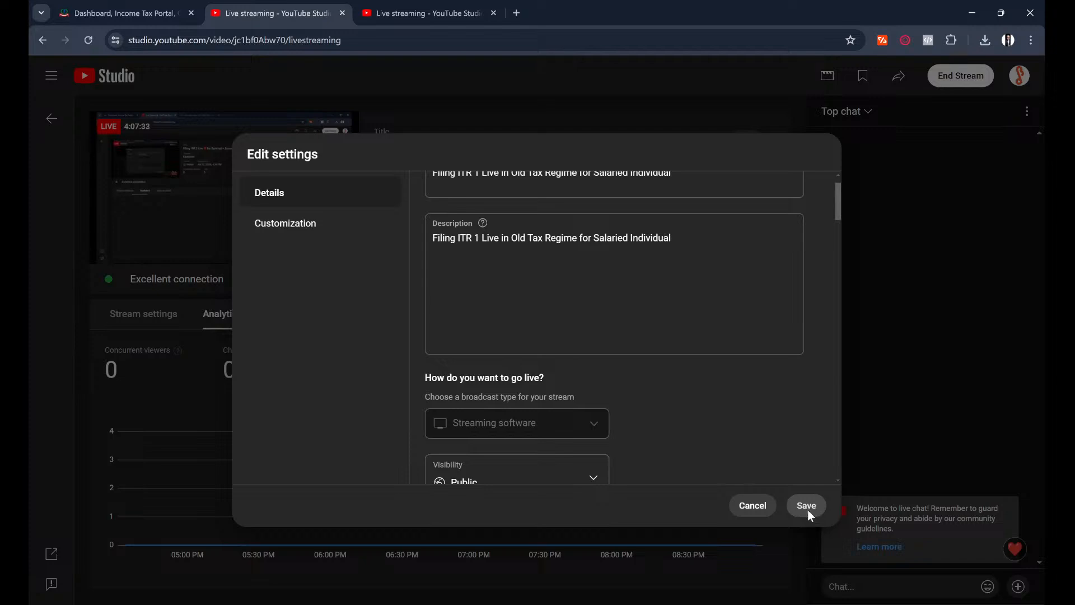
{"action": "left_click", "coordinate": [806, 505]}
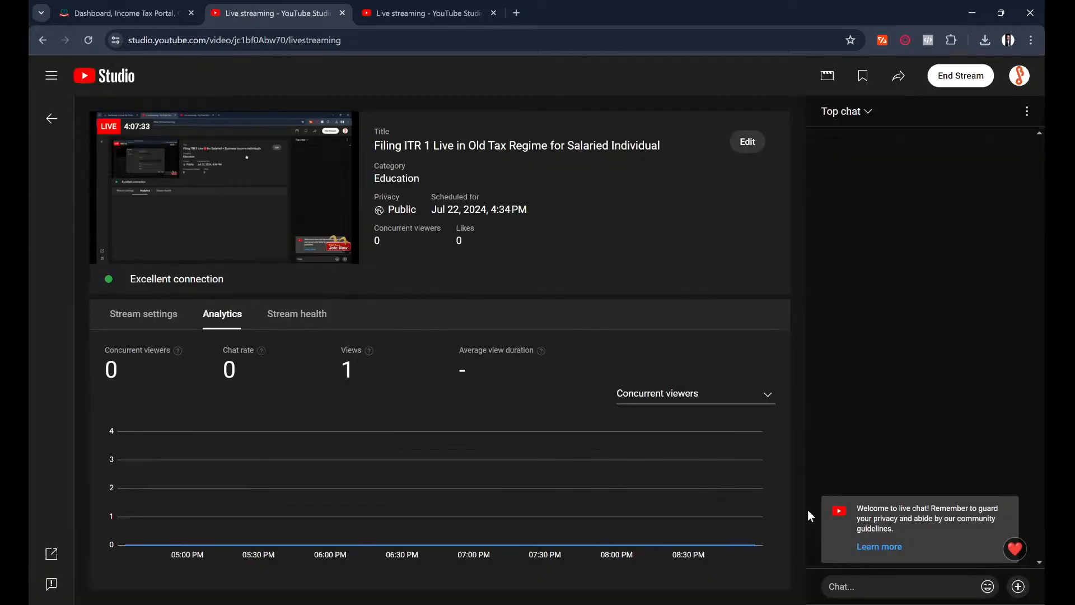
Close both YouTube Studio live streaming pages and continue the expiring e-Filing portal session
{"action": "left_click", "coordinate": [459, 7]}
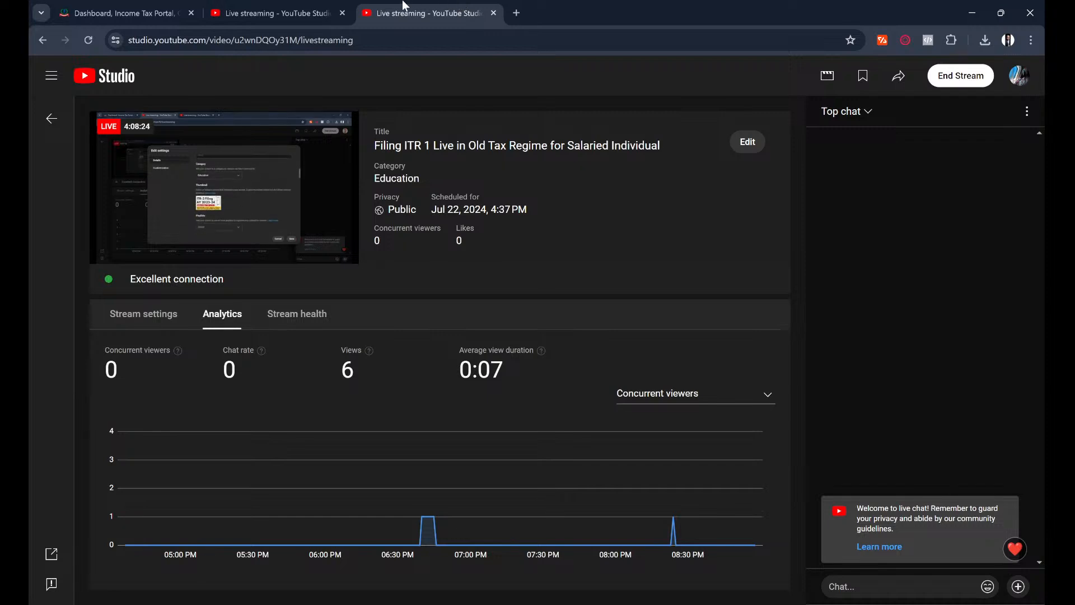
{"action": "left_click", "coordinate": [343, 13]}
{"action": "left_click", "coordinate": [342, 13]}
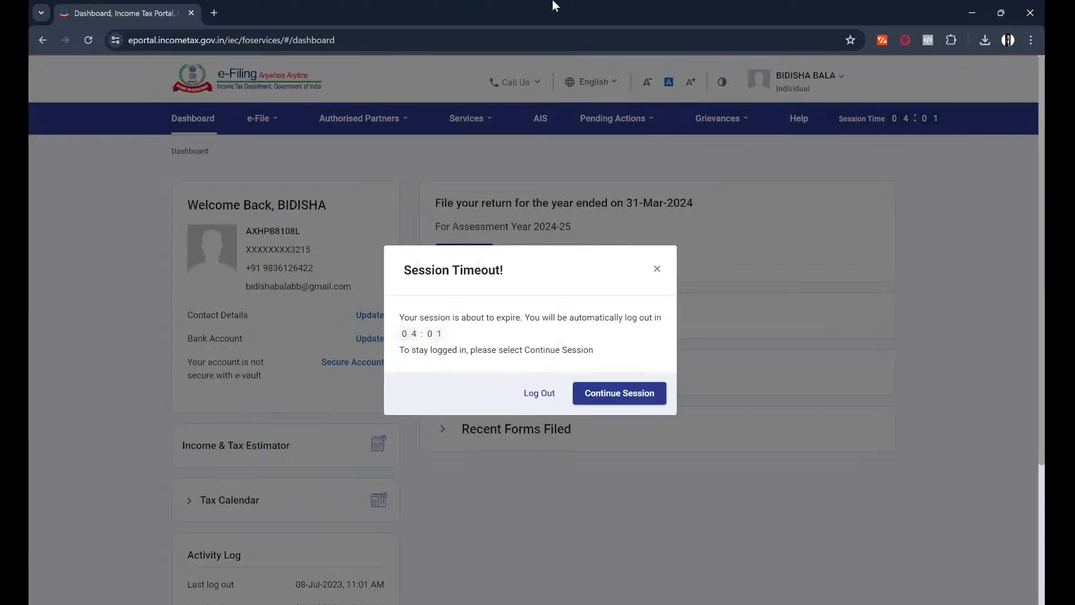
{"action": "left_click", "coordinate": [649, 392]}
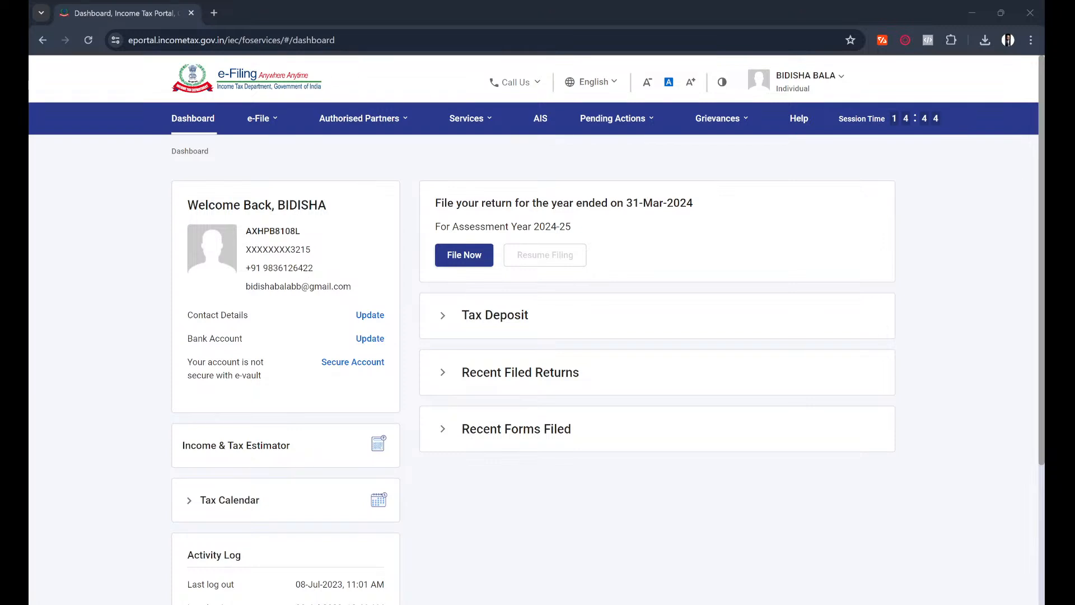
{"action": "left_click", "coordinate": [778, 230]}
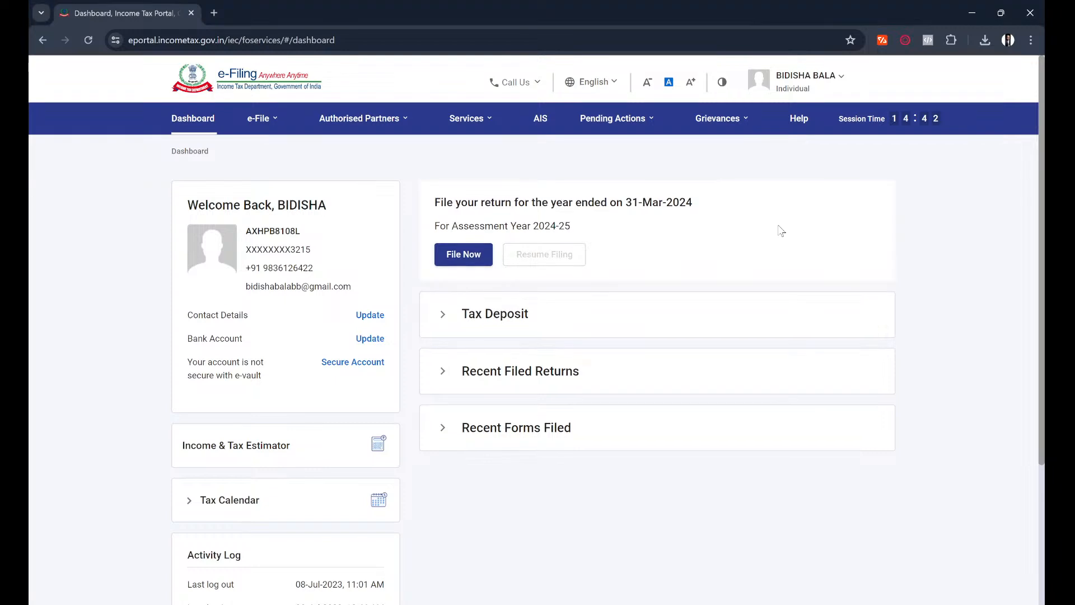
{"action": "left_click", "coordinate": [714, 603]}
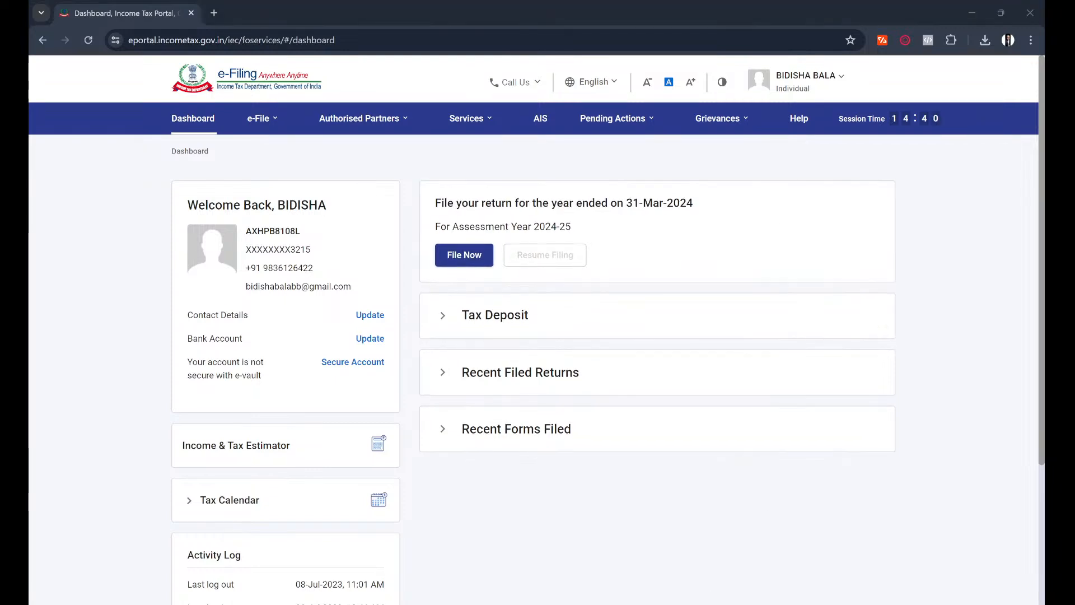
{"action": "left_click", "coordinate": [978, 292]}
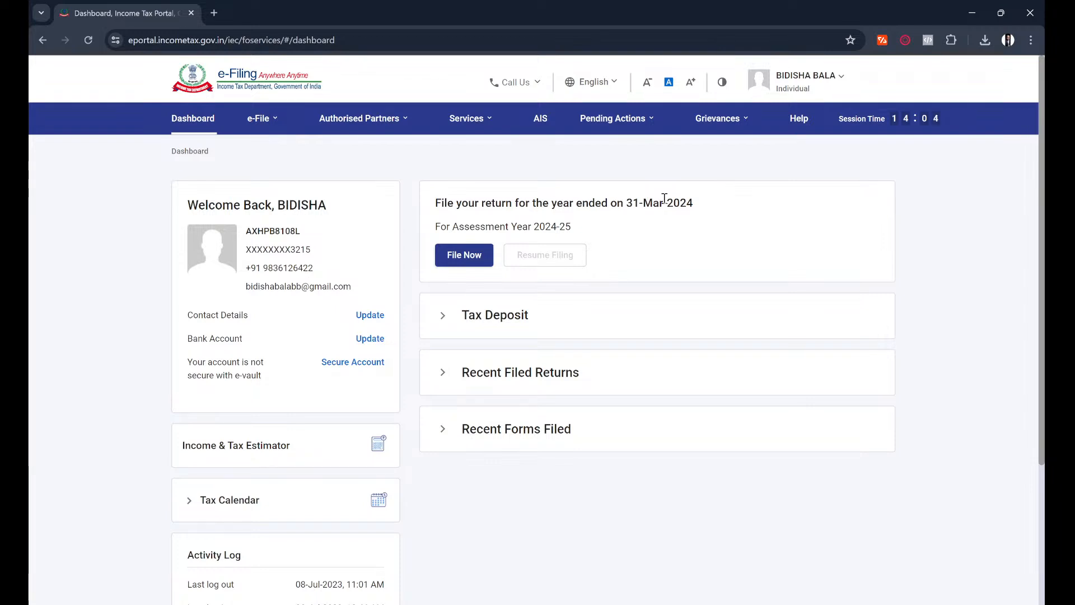
Start the income tax return filing for A.Y. 2024-25 and request Form 26AS, confirming the redirect disclaimer to the TDS-CPC website
{"action": "left_click", "coordinate": [460, 255]}
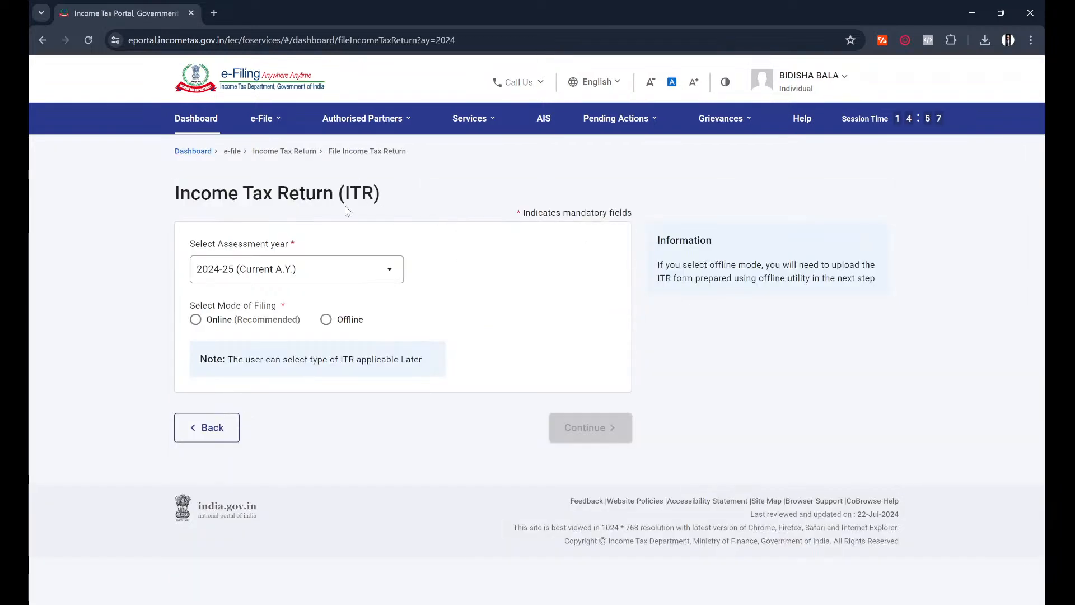
{"action": "left_click", "coordinate": [273, 120]}
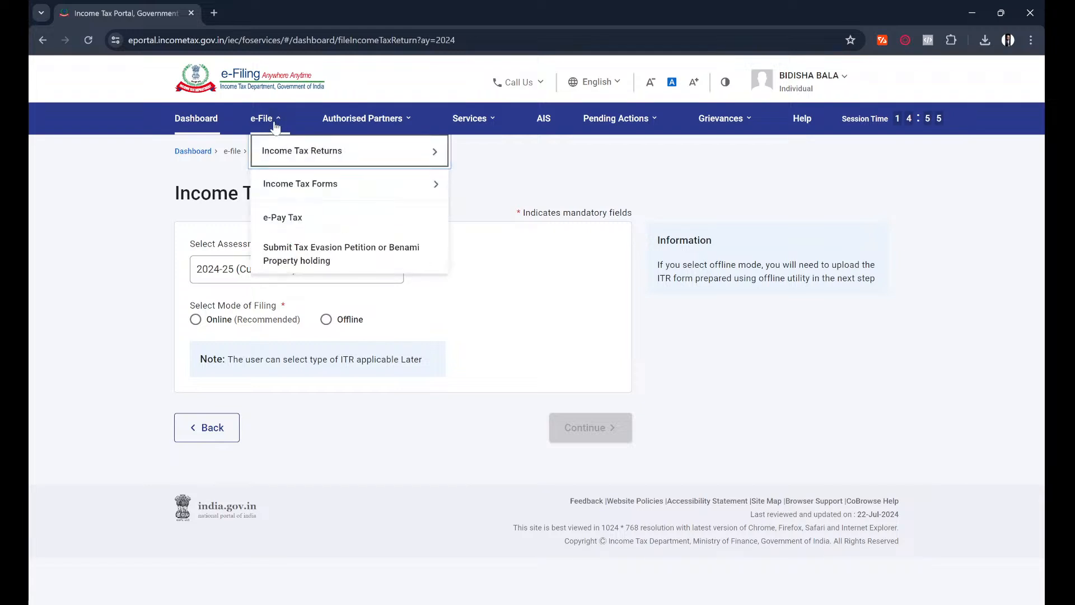
{"action": "mouse_move", "coordinate": [302, 151]}
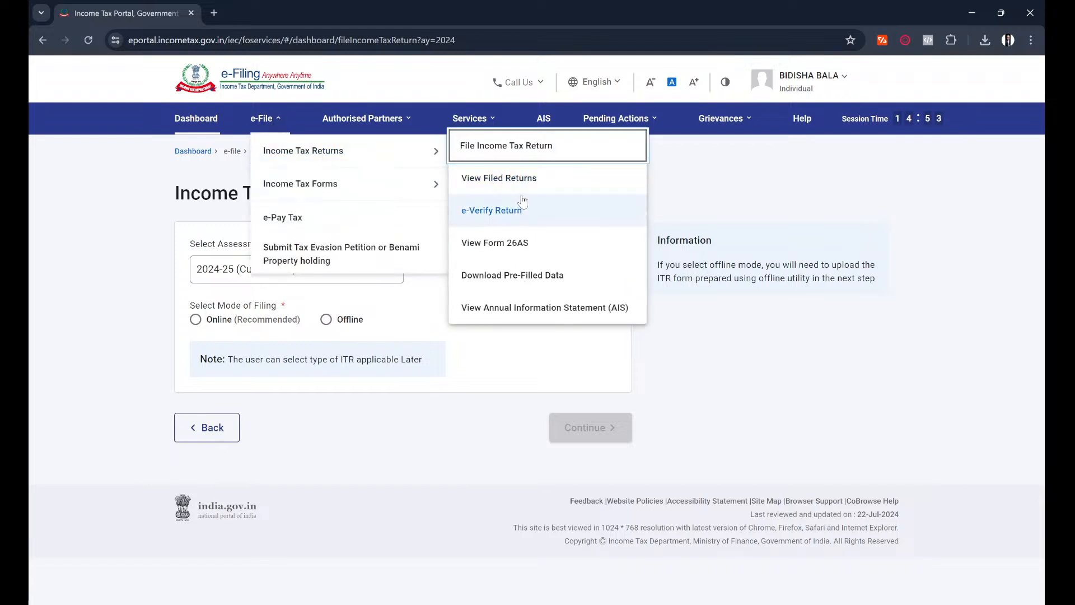
{"action": "left_click", "coordinate": [526, 245]}
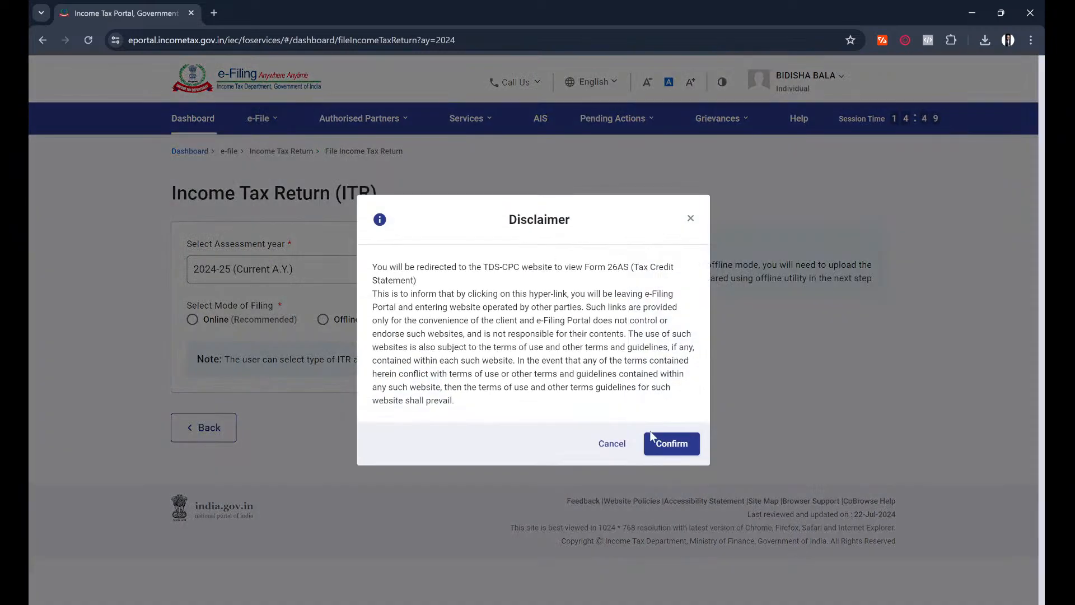
{"action": "left_click", "coordinate": [671, 445]}
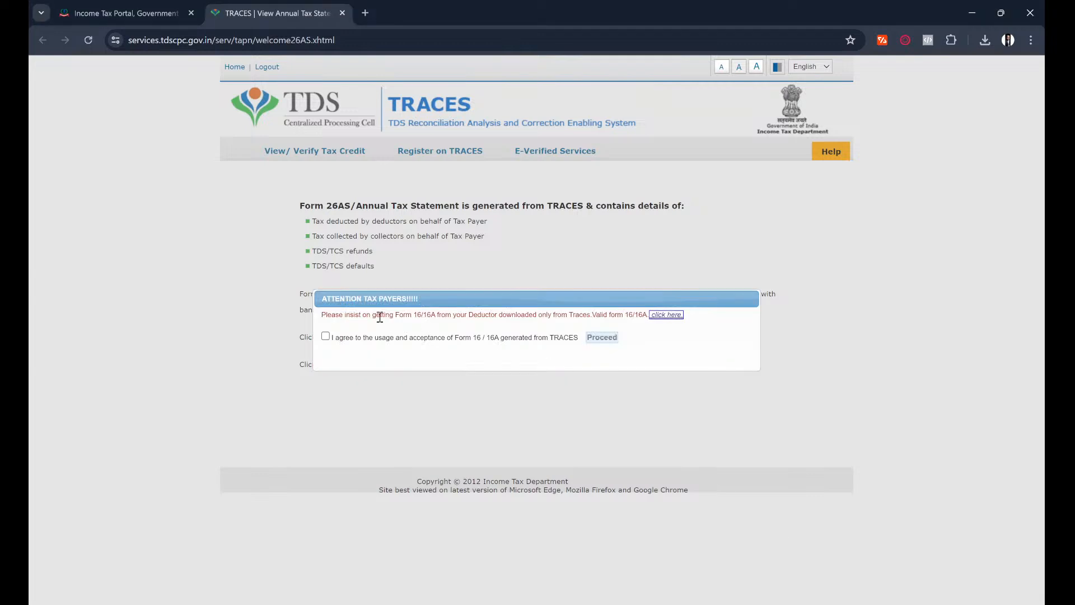
Agree to the Form 16/16A usage terms on TRACES and open the View Tax Credit (Form 26AS/Annual Tax Statement) page
{"action": "left_click", "coordinate": [326, 336]}
{"action": "left_click", "coordinate": [602, 338]}
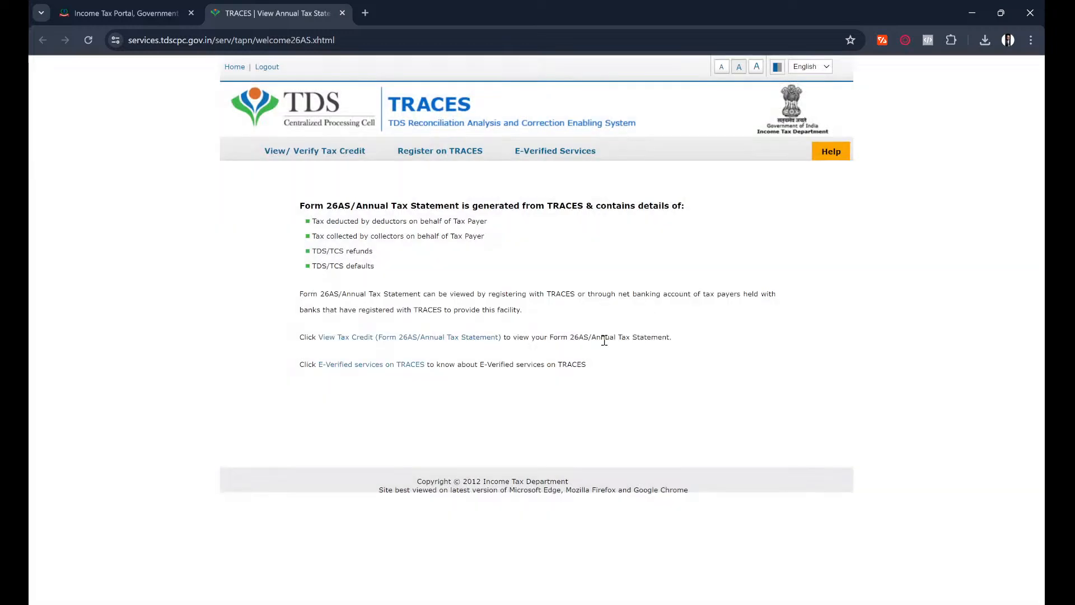
{"action": "left_click", "coordinate": [328, 339]}
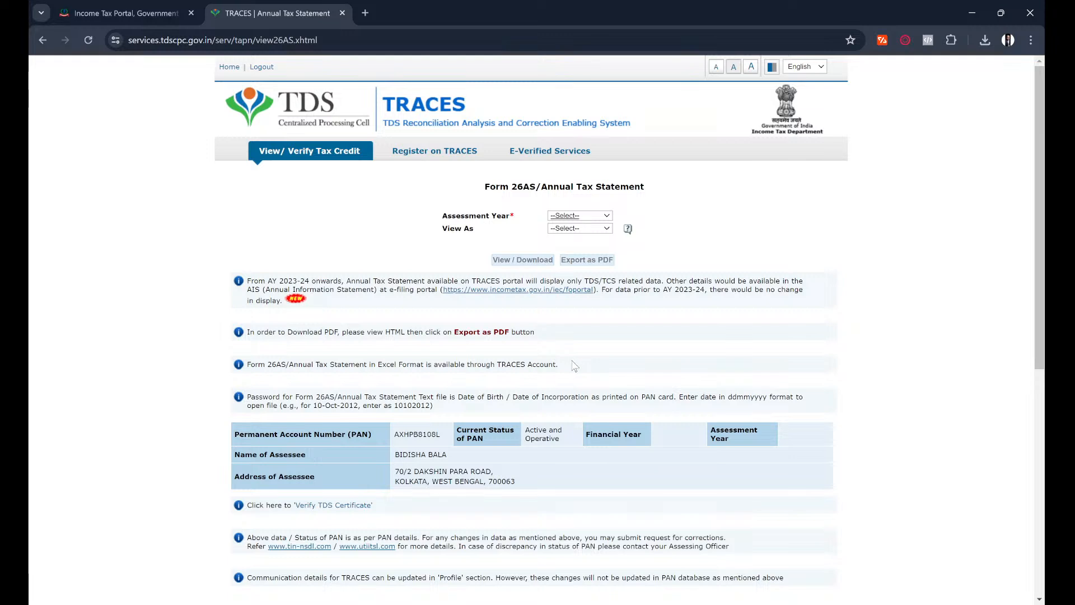
Set the Form 26AS statement to assessment year 2024-25 with HTML as the view format, and close the TRACES site
{"action": "left_click", "coordinate": [571, 364]}
{"action": "left_click", "coordinate": [606, 225]}
{"action": "left_click", "coordinate": [596, 227]}
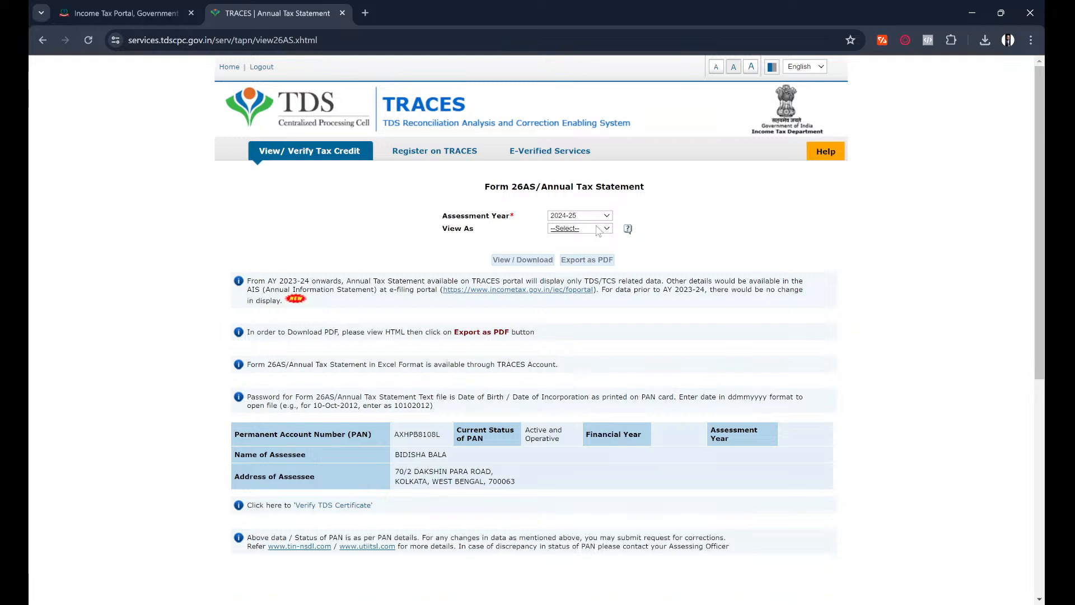
{"action": "left_click", "coordinate": [578, 248]}
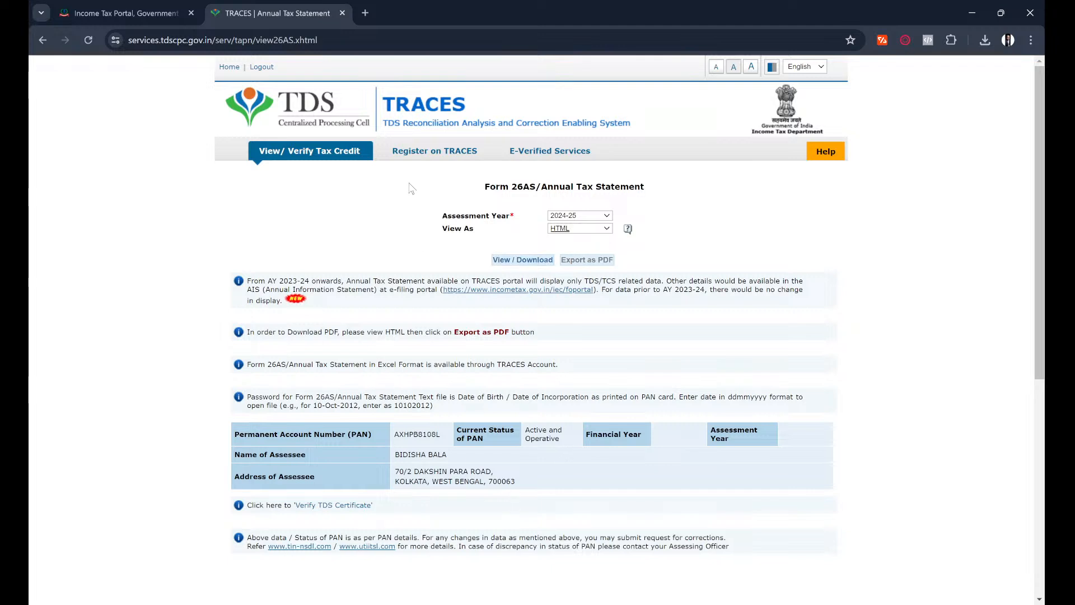
{"action": "left_click", "coordinate": [342, 15]}
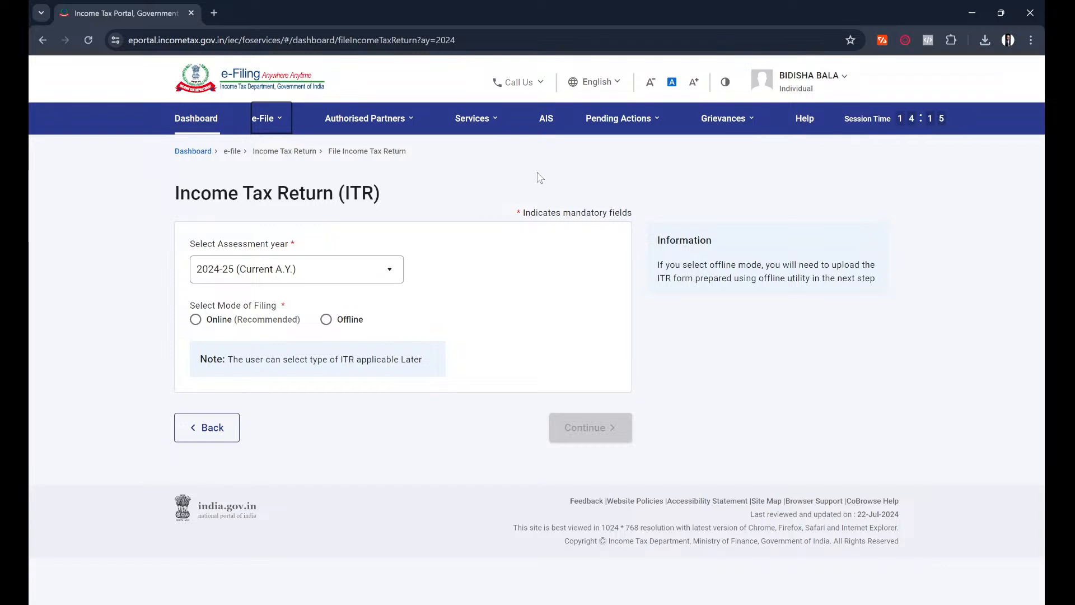
{"action": "left_click", "coordinate": [554, 118]}
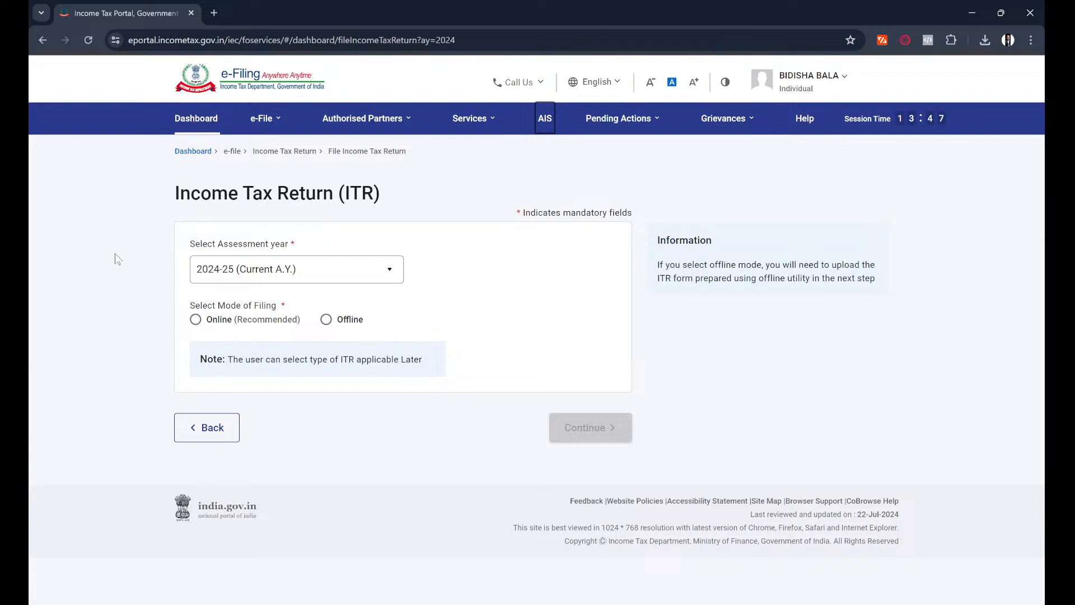
Choose the online mode of filing for A.Y. 2024-25 and start a new filing with the Individual status
{"action": "left_click", "coordinate": [196, 320]}
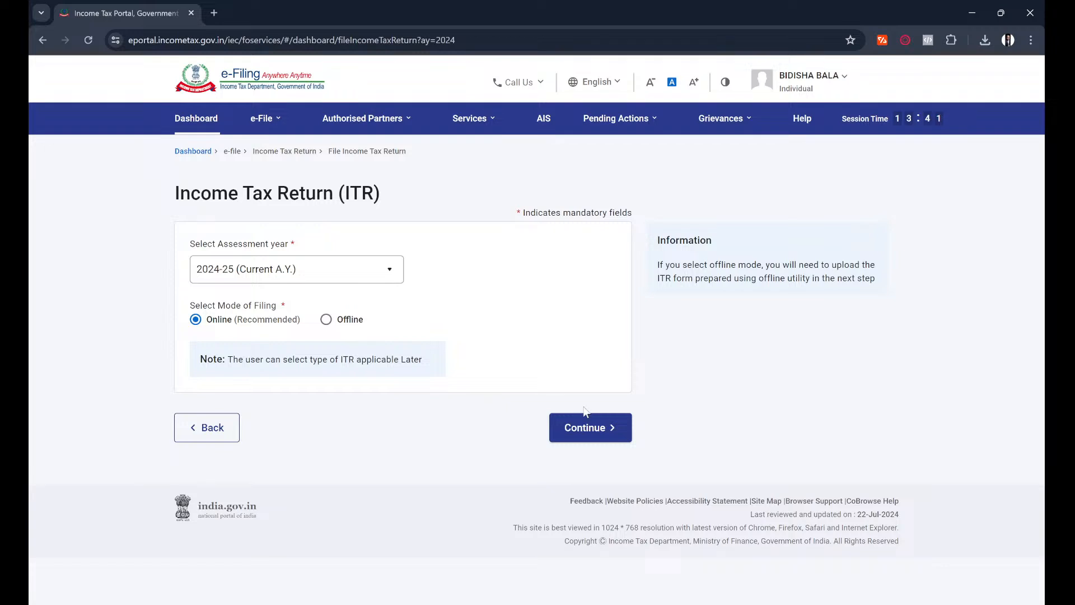
{"action": "left_click", "coordinate": [596, 442]}
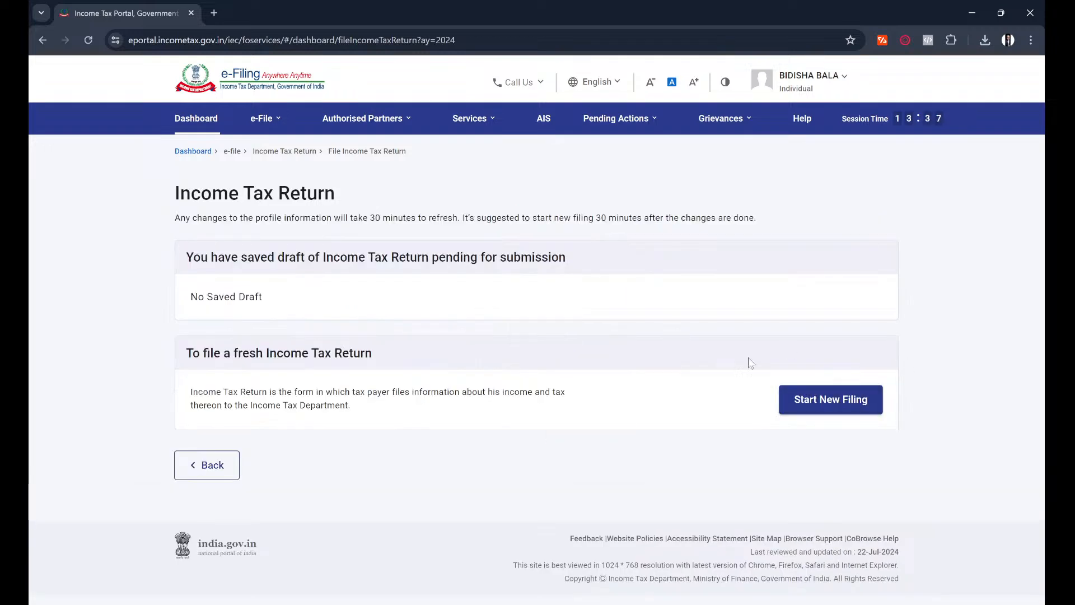
{"action": "left_click", "coordinate": [817, 402]}
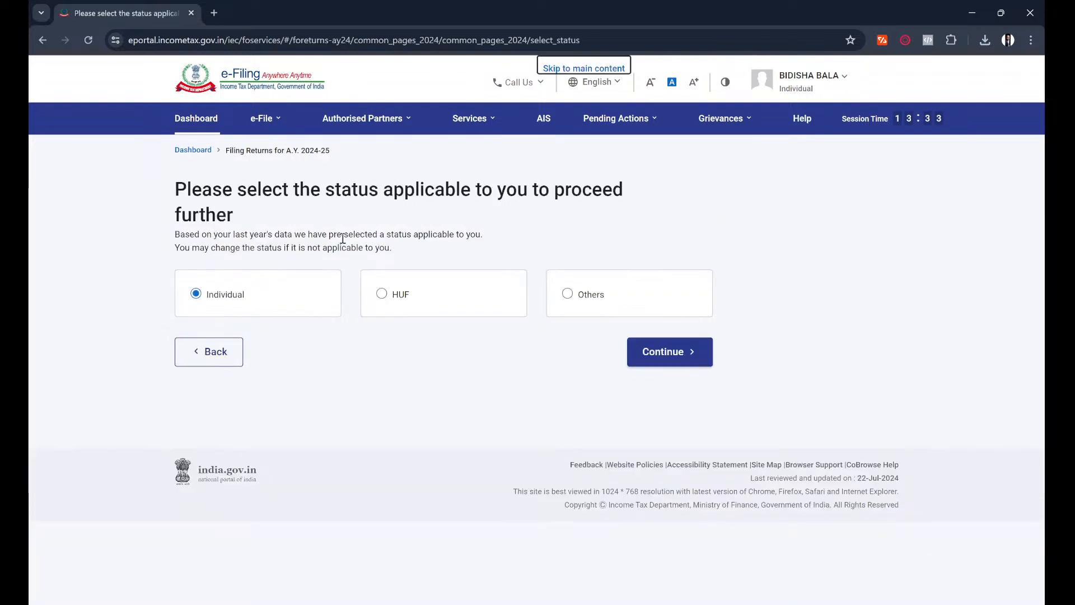
{"action": "left_click", "coordinate": [696, 367]}
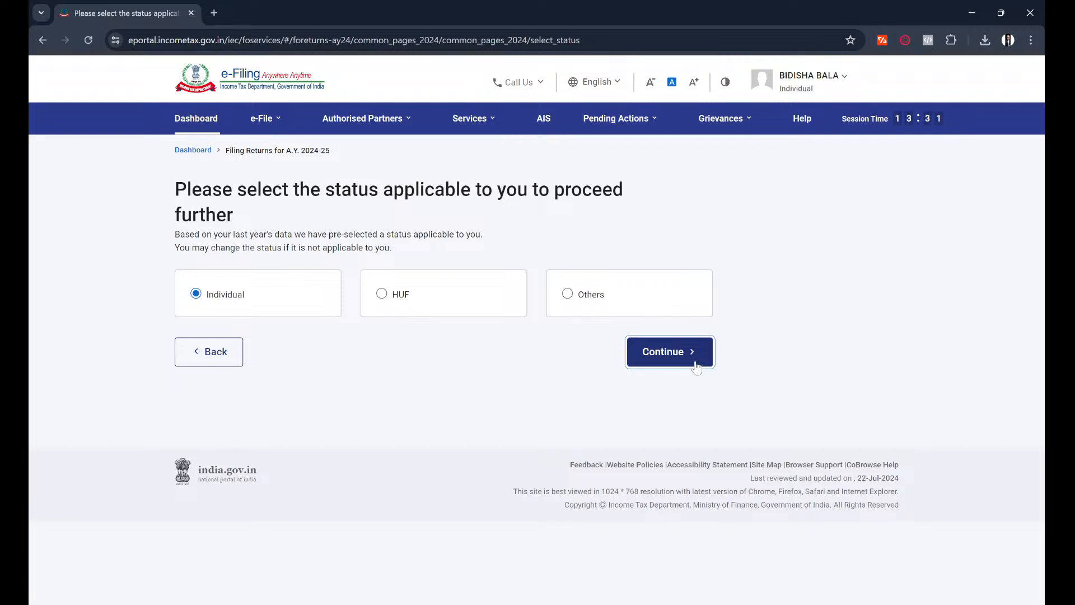
Select ITR - 1 as the form to file, acknowledge the New Tax Regime notice and get the return started
{"action": "left_click", "coordinate": [604, 307]}
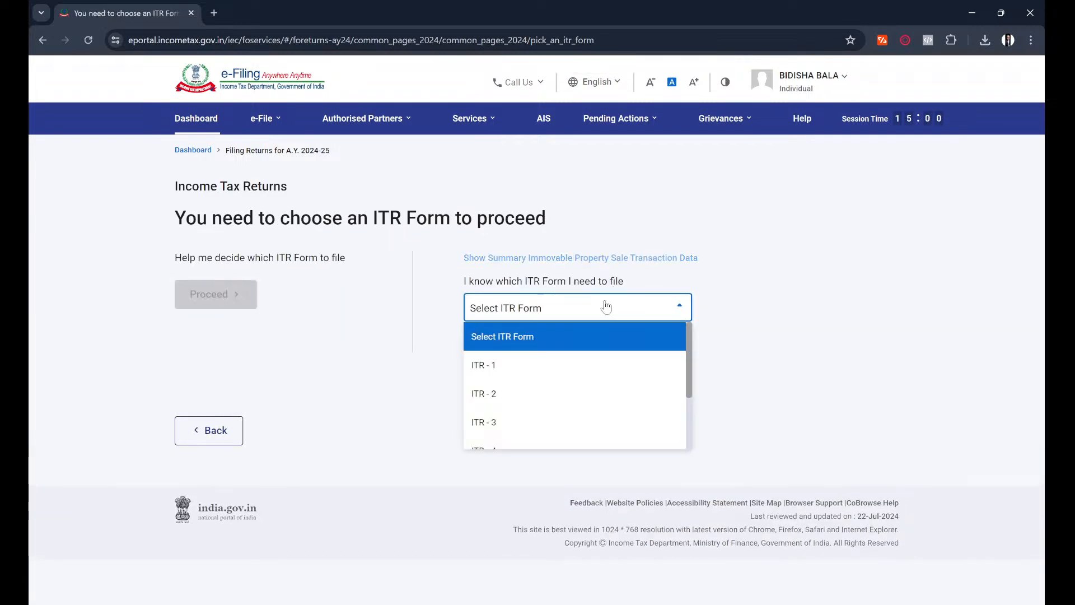
{"action": "left_click", "coordinate": [566, 365]}
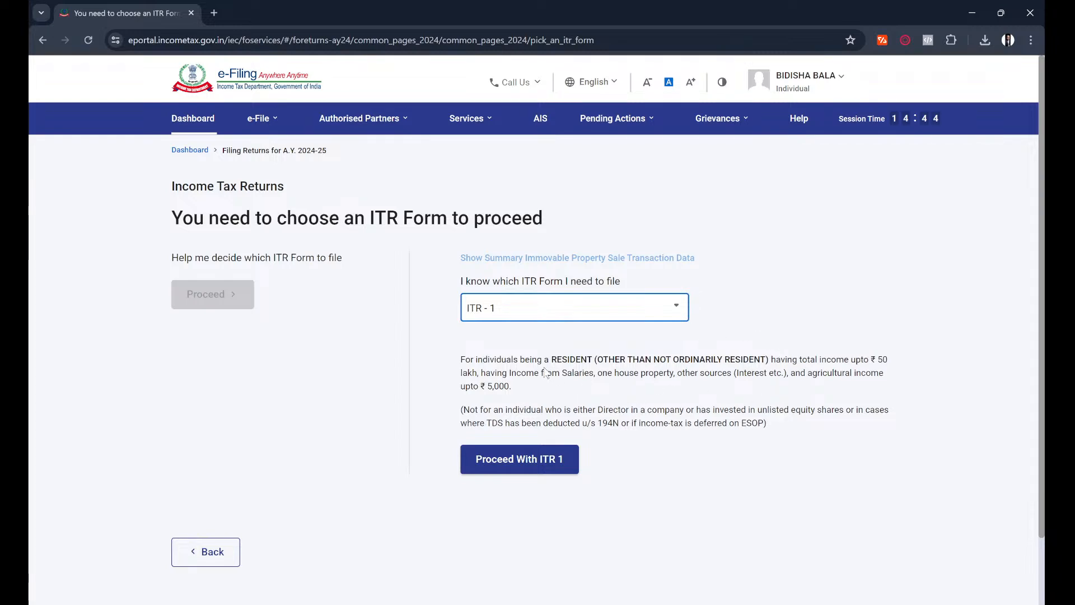
{"action": "left_click", "coordinate": [536, 457]}
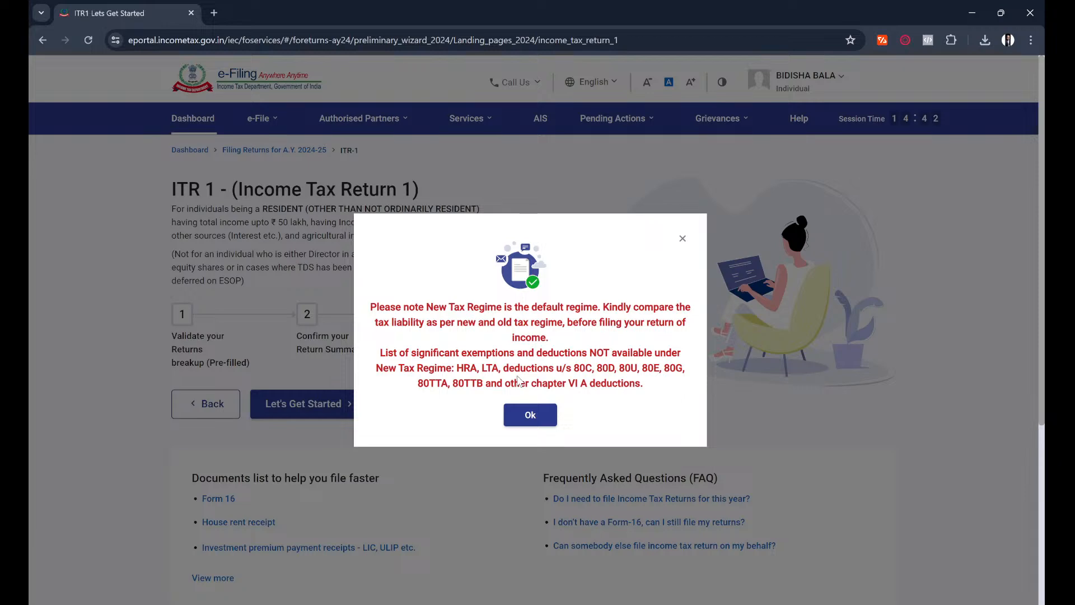
{"action": "left_click", "coordinate": [528, 415]}
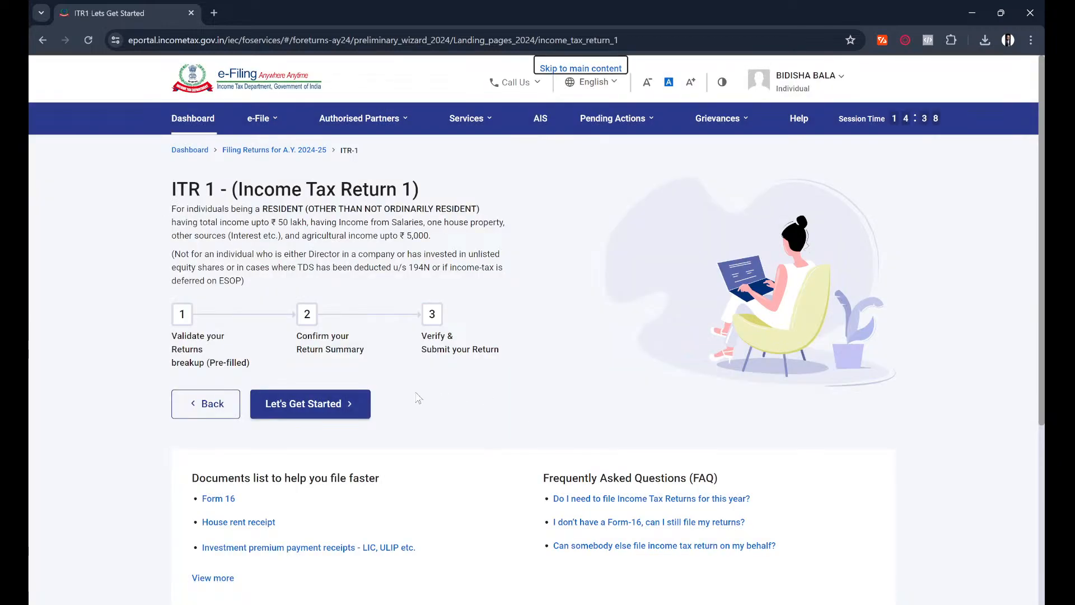
{"action": "left_click", "coordinate": [311, 402]}
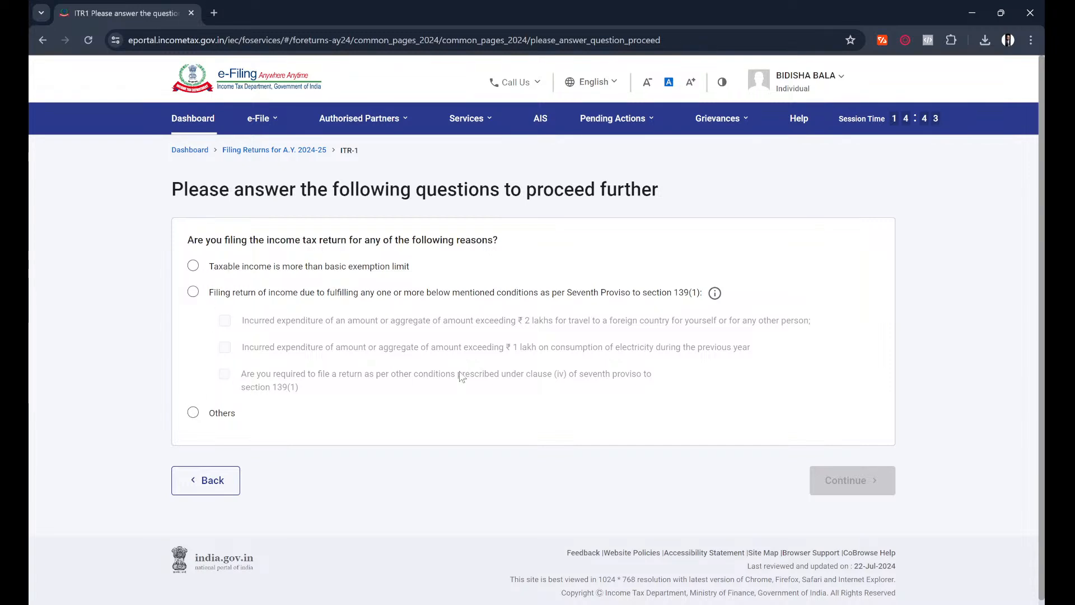
Choose Others as the reason for filing the income tax return and continue to the pre-filled return
{"action": "left_click", "coordinate": [214, 273]}
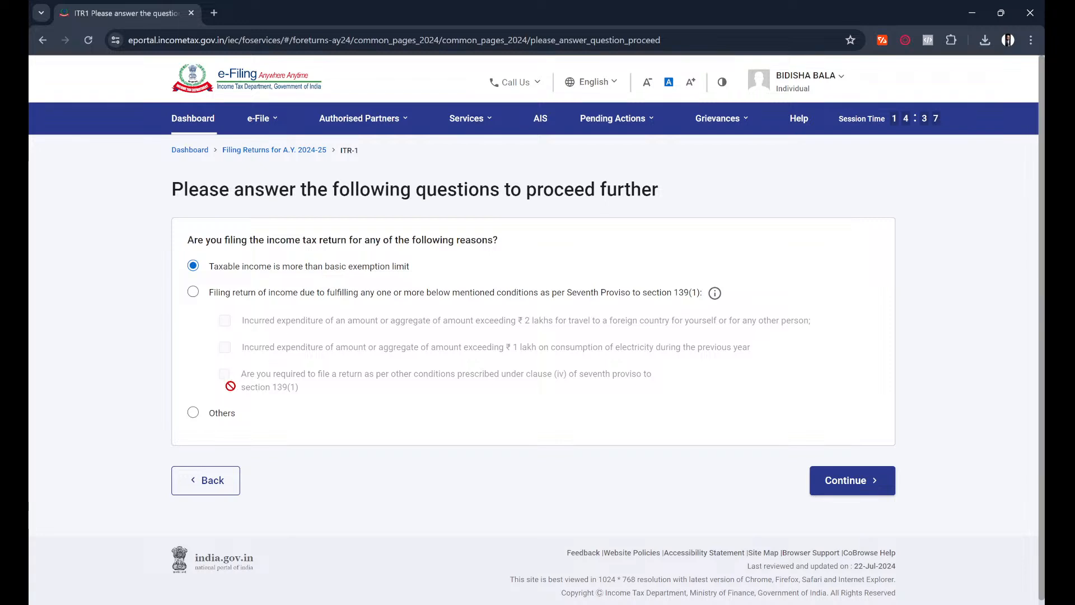
{"action": "left_click", "coordinate": [194, 413]}
{"action": "left_click", "coordinate": [878, 483]}
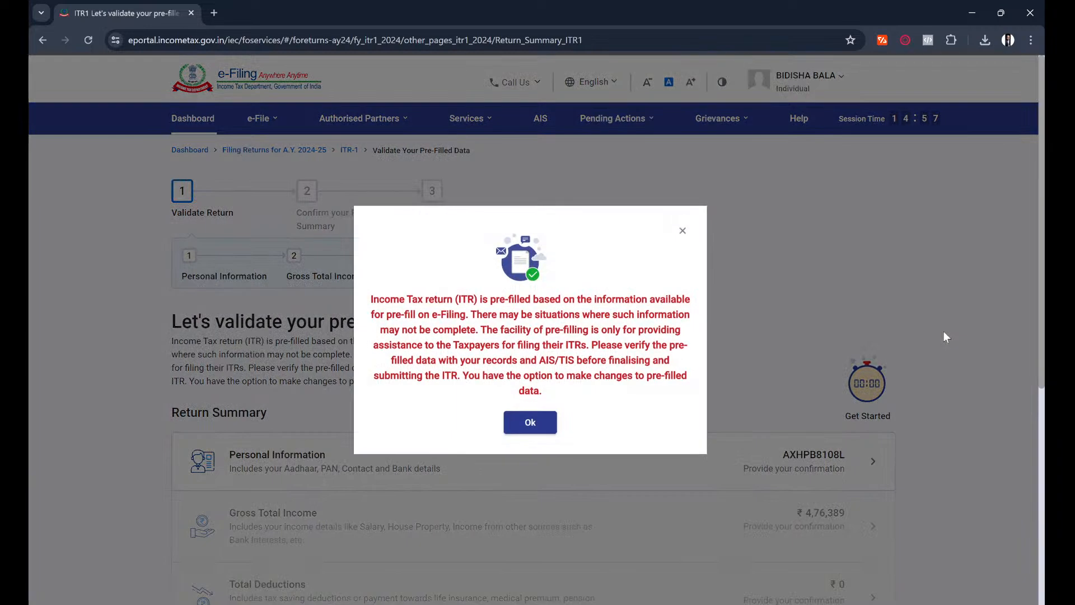
Acknowledge the pre-filled data notice and open the return's Personal Information section for verification
{"action": "left_click", "coordinate": [530, 424]}
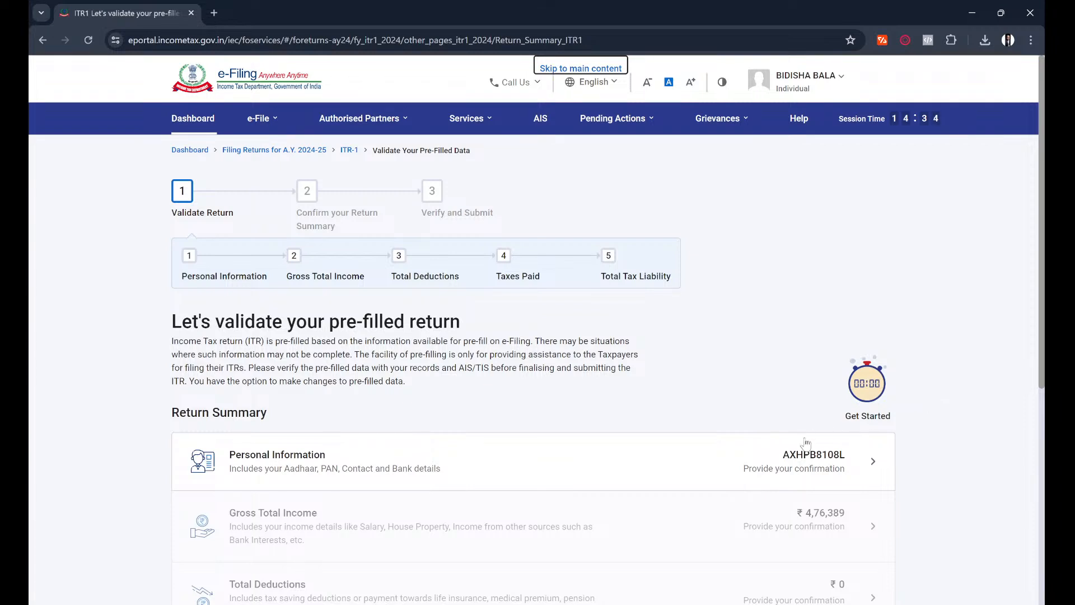
{"action": "left_click", "coordinate": [799, 454]}
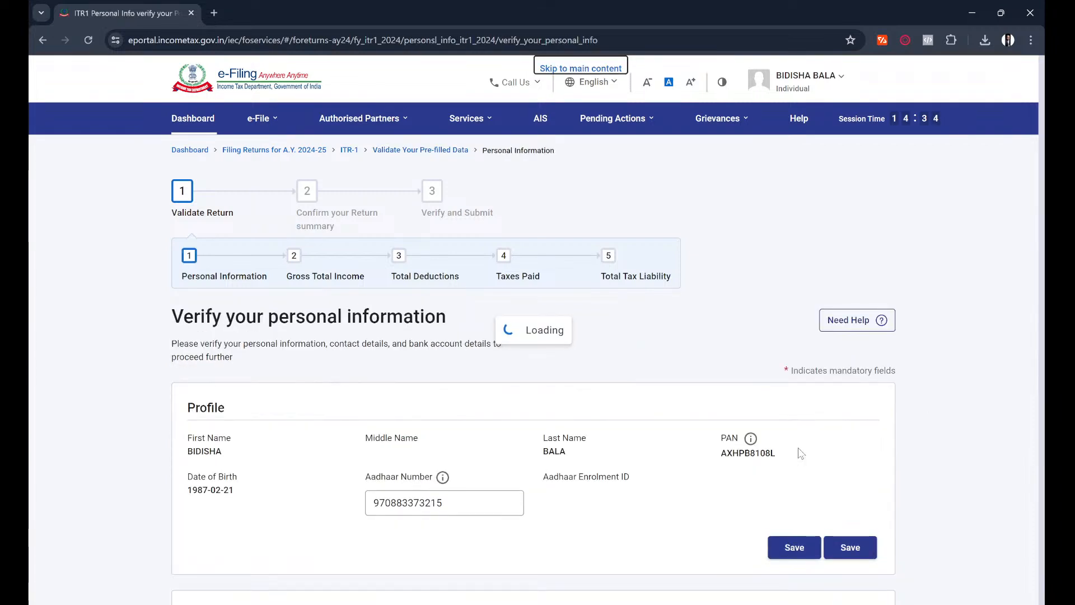
{"action": "scroll", "coordinate": [605, 506], "scroll_direction": "down", "scroll_amount": 3}
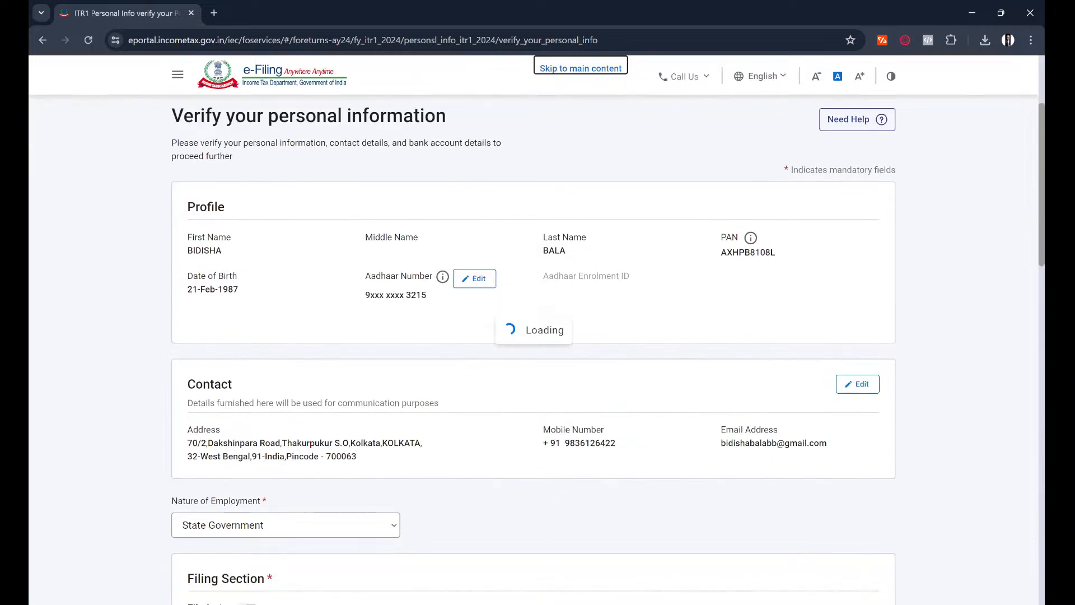
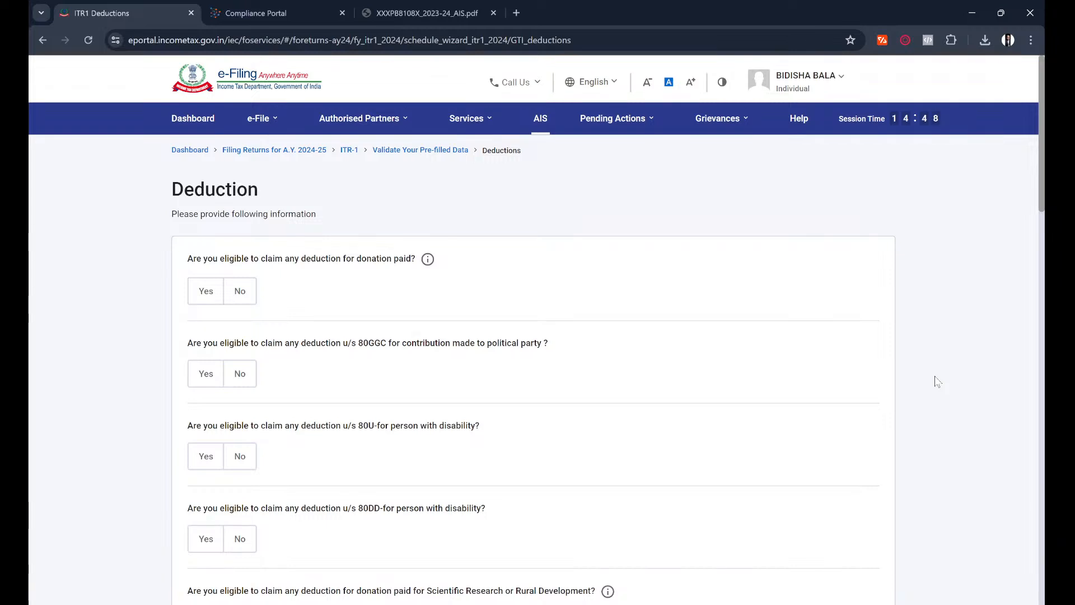
Answer No to the deduction questions on donations paid, 80GGC political contributions, 80U disability and 80DD disability
{"action": "scroll", "coordinate": [937, 382], "scroll_direction": "down", "scroll_amount": 1}
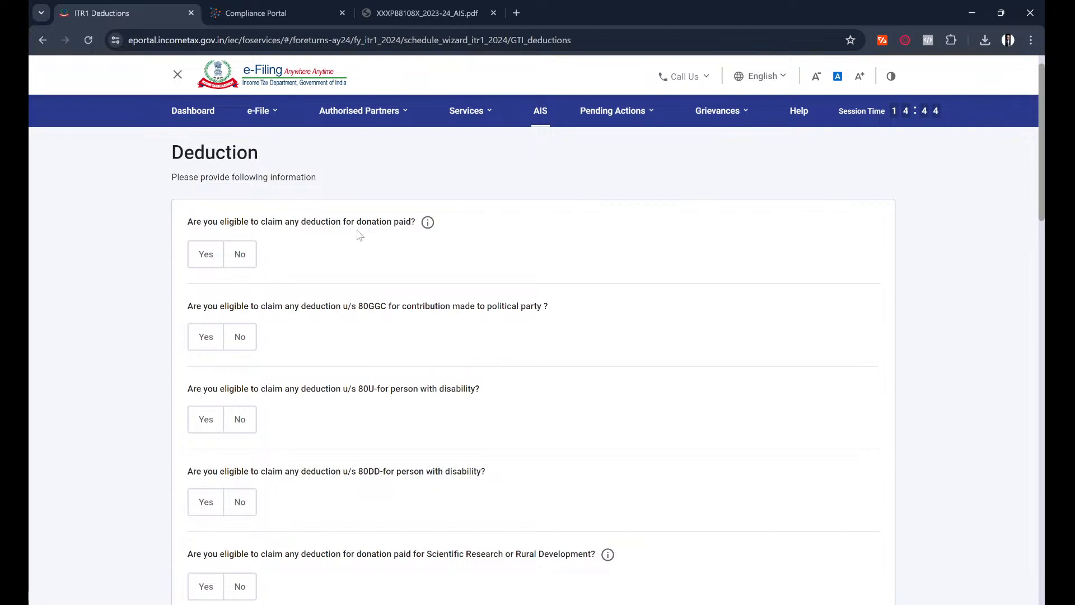
{"action": "left_click", "coordinate": [240, 258]}
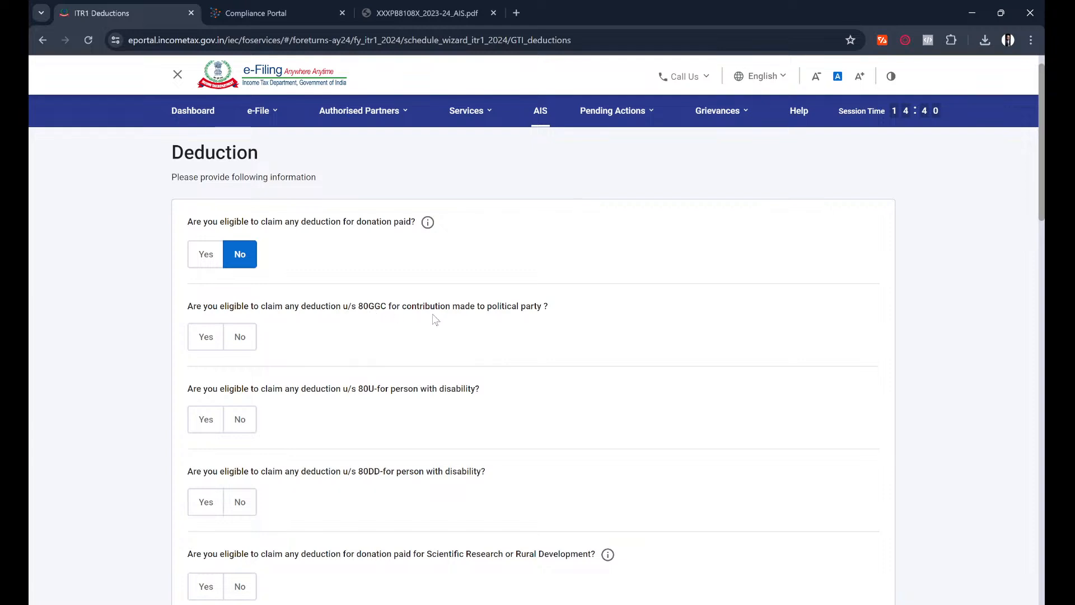
{"action": "left_click", "coordinate": [240, 336]}
{"action": "scroll", "coordinate": [344, 393], "scroll_direction": "down", "scroll_amount": 1}
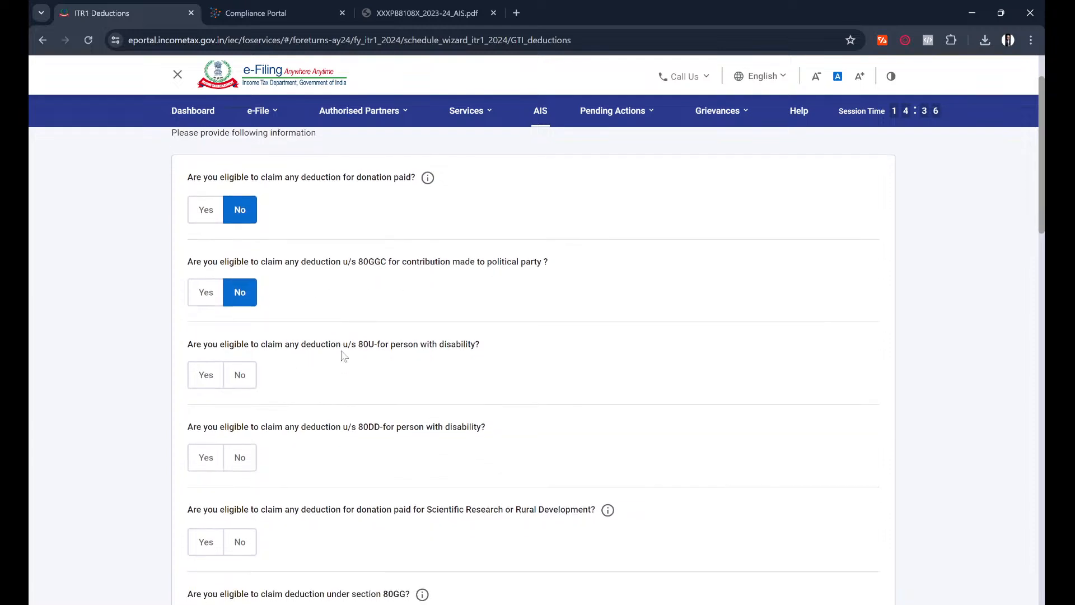
{"action": "left_click", "coordinate": [238, 376]}
{"action": "scroll", "coordinate": [365, 402], "scroll_direction": "down", "scroll_amount": 2}
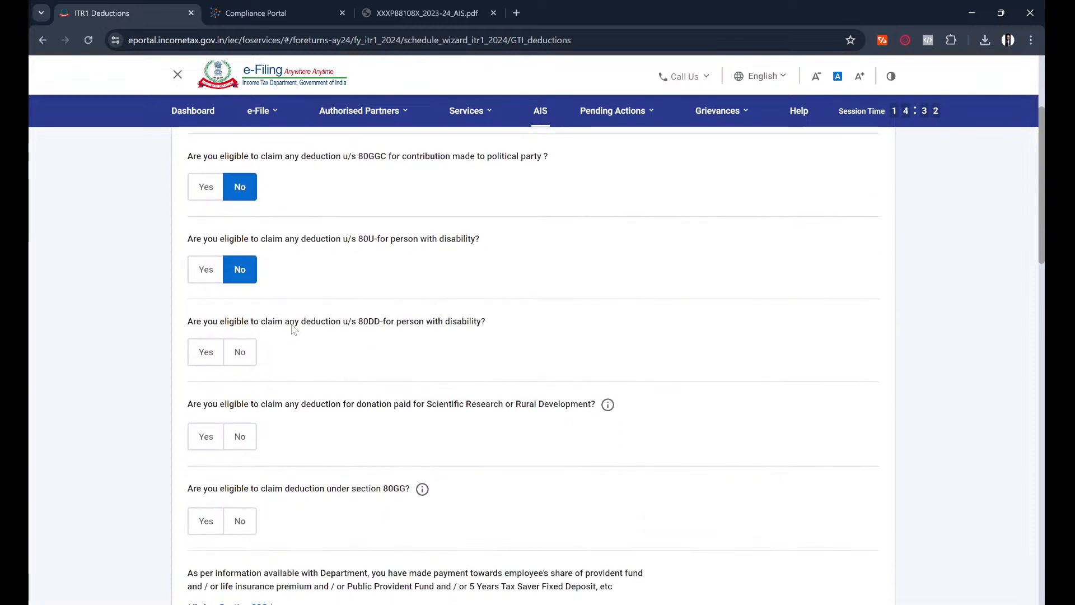
{"action": "left_click", "coordinate": [239, 353]}
Answer No to the deductions for Scientific Research or Rural Development donations and section 80GG, consulting the 80GG explanation
{"action": "scroll", "coordinate": [263, 342], "scroll_direction": "down", "scroll_amount": 2}
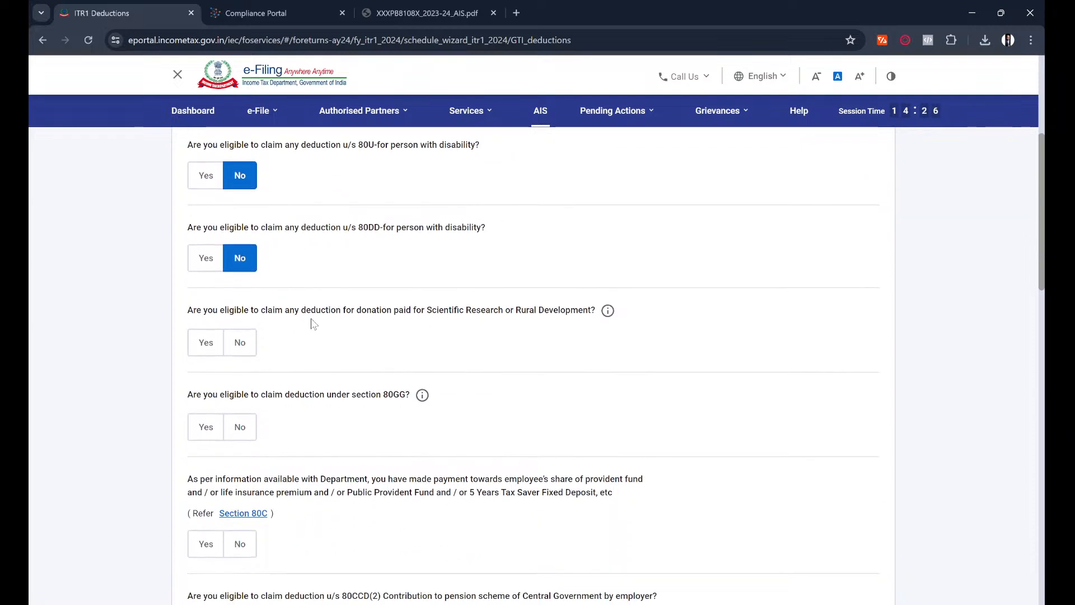
{"action": "left_click", "coordinate": [243, 340]}
{"action": "scroll", "coordinate": [353, 354], "scroll_direction": "down", "scroll_amount": 1}
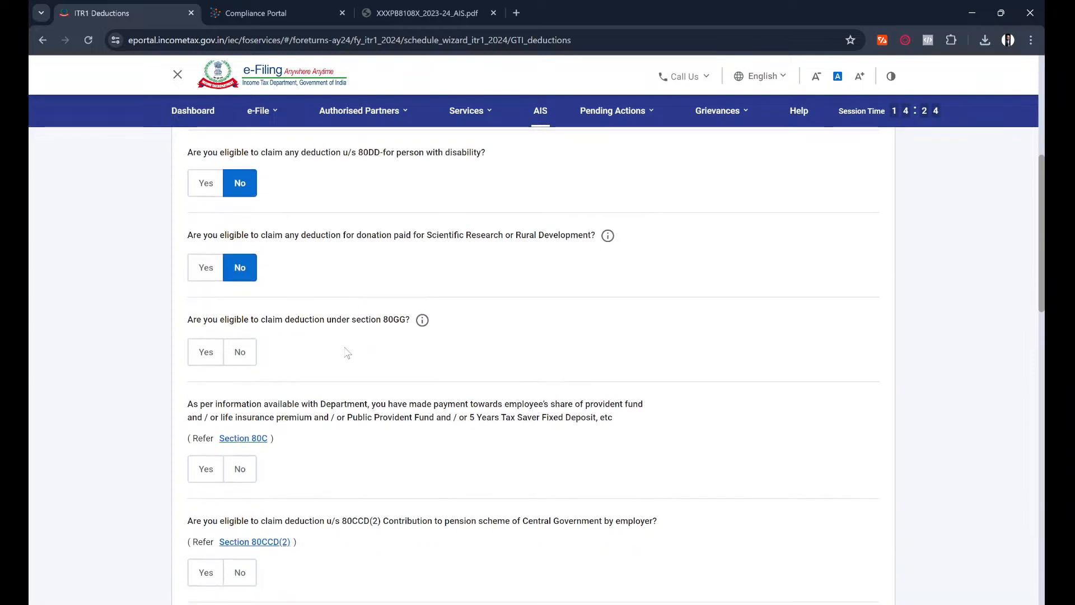
{"action": "left_click", "coordinate": [421, 320]}
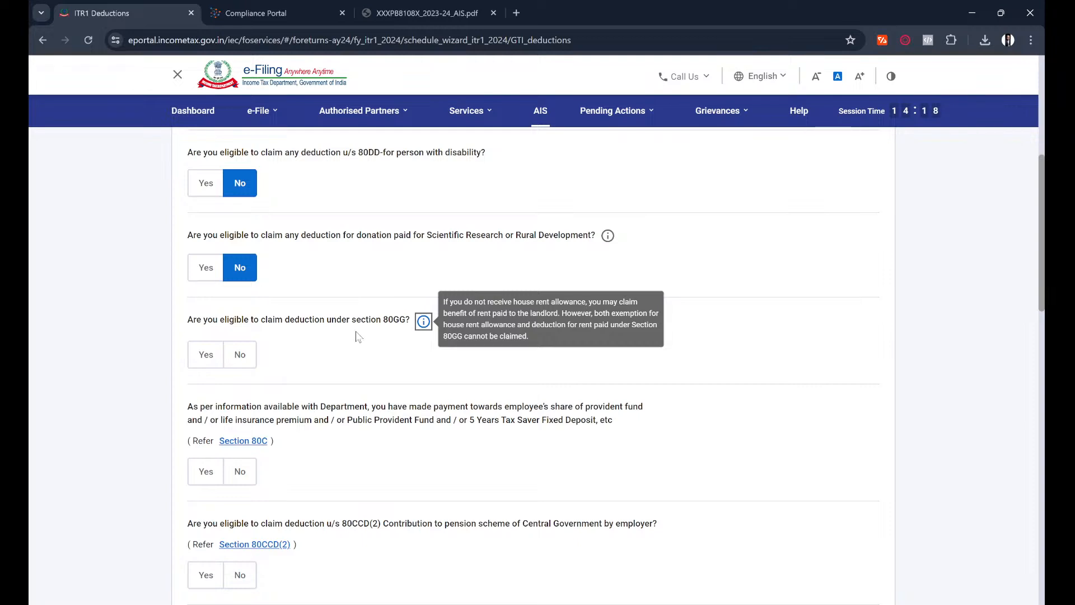
{"action": "left_click", "coordinate": [243, 359]}
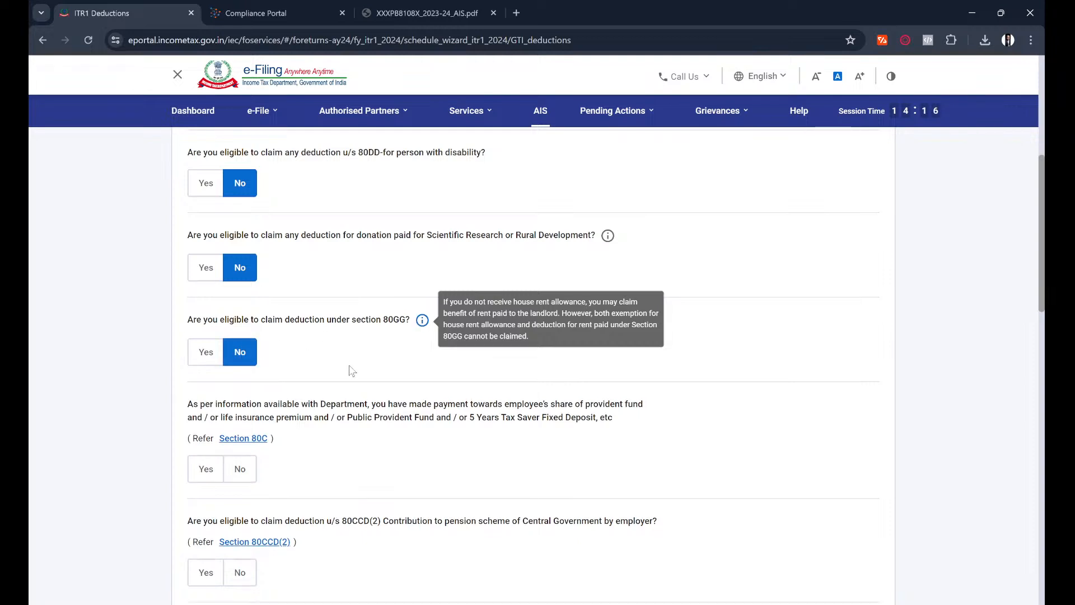
{"action": "scroll", "coordinate": [348, 367], "scroll_direction": "down", "scroll_amount": 2}
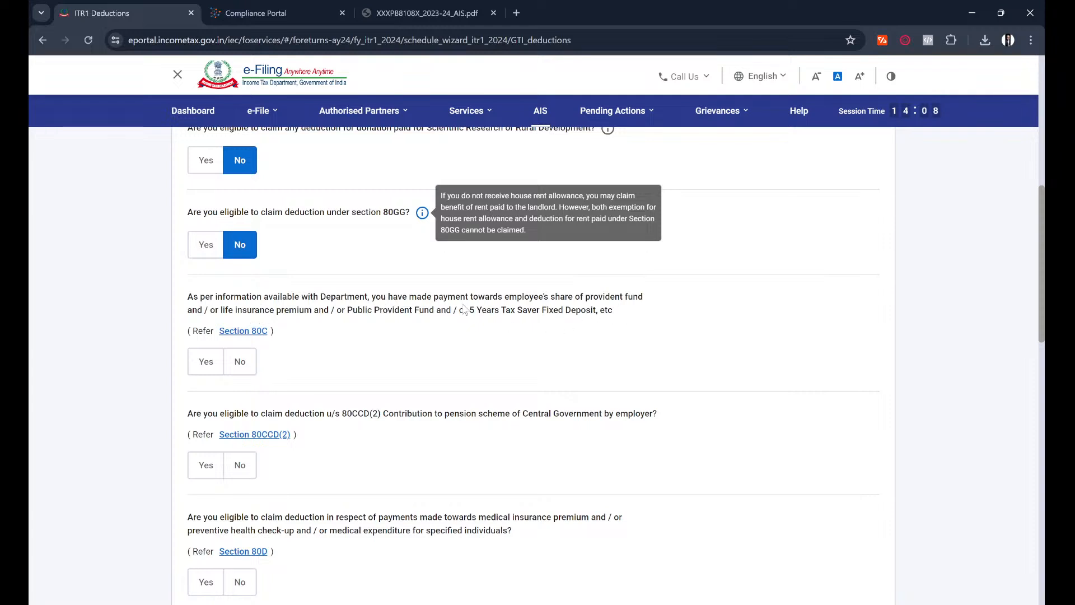
Answer Yes to the Section 80C deduction question and set the amount claimed to 1,50,000
{"action": "left_click", "coordinate": [207, 370]}
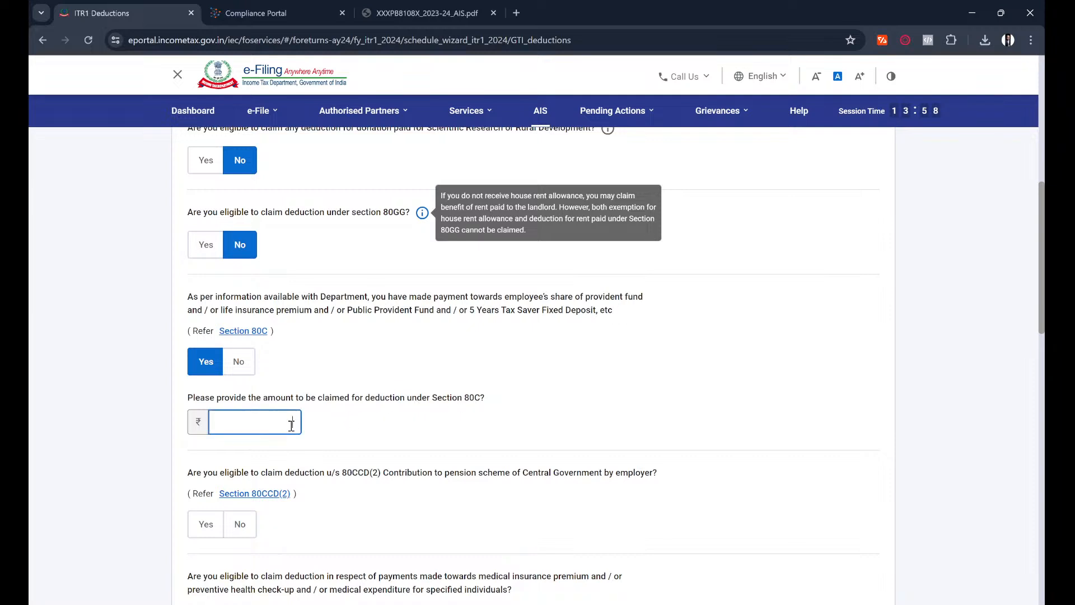
{"action": "type", "text": "150000"}
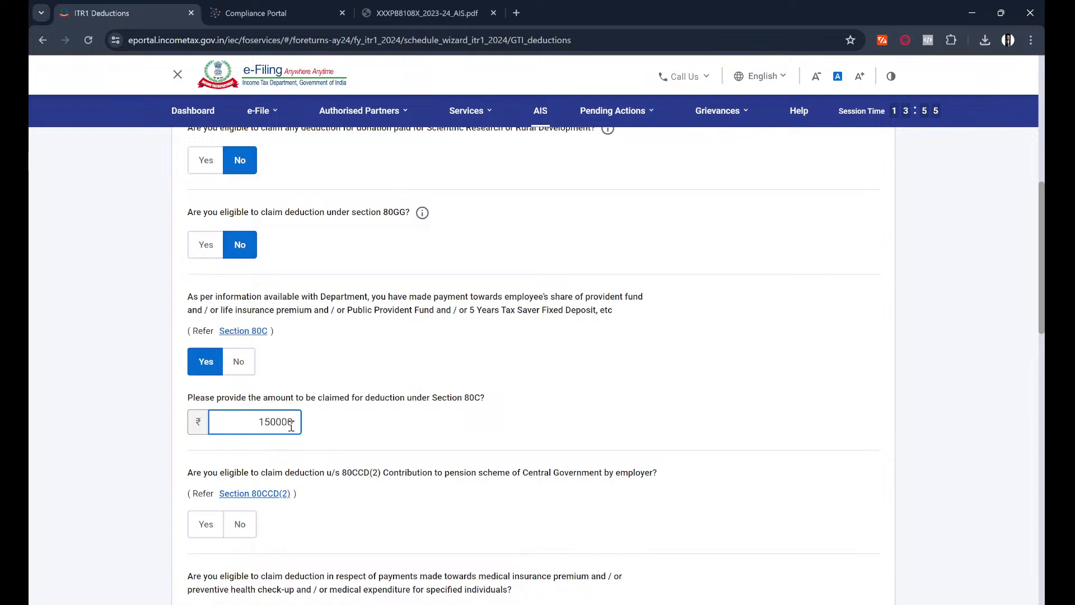
{"action": "left_click", "coordinate": [345, 423]}
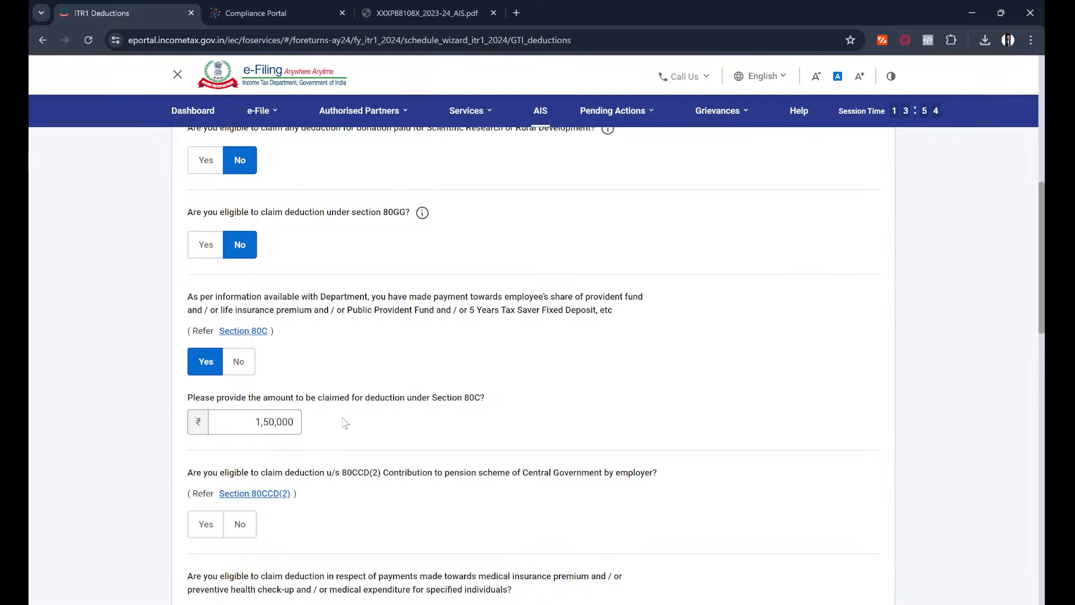
Follow the Section 80CCD(2) reference to the Income Tax Department site and look up section 80ccd in the Income-tax Act, 1961
{"action": "scroll", "coordinate": [424, 427], "scroll_direction": "down", "scroll_amount": 1}
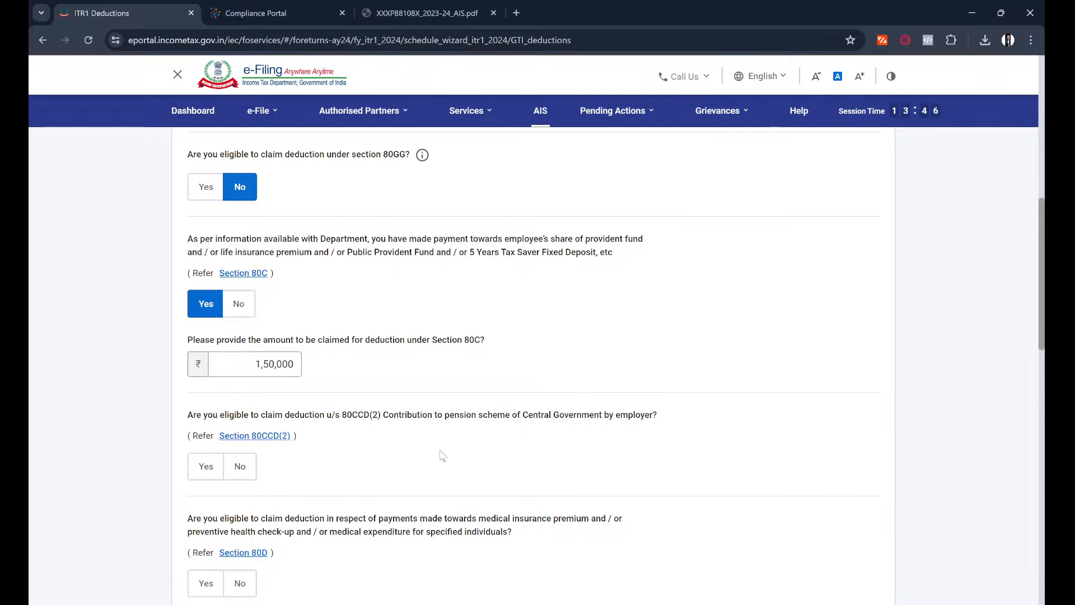
{"action": "scroll", "coordinate": [442, 454], "scroll_direction": "down", "scroll_amount": 2}
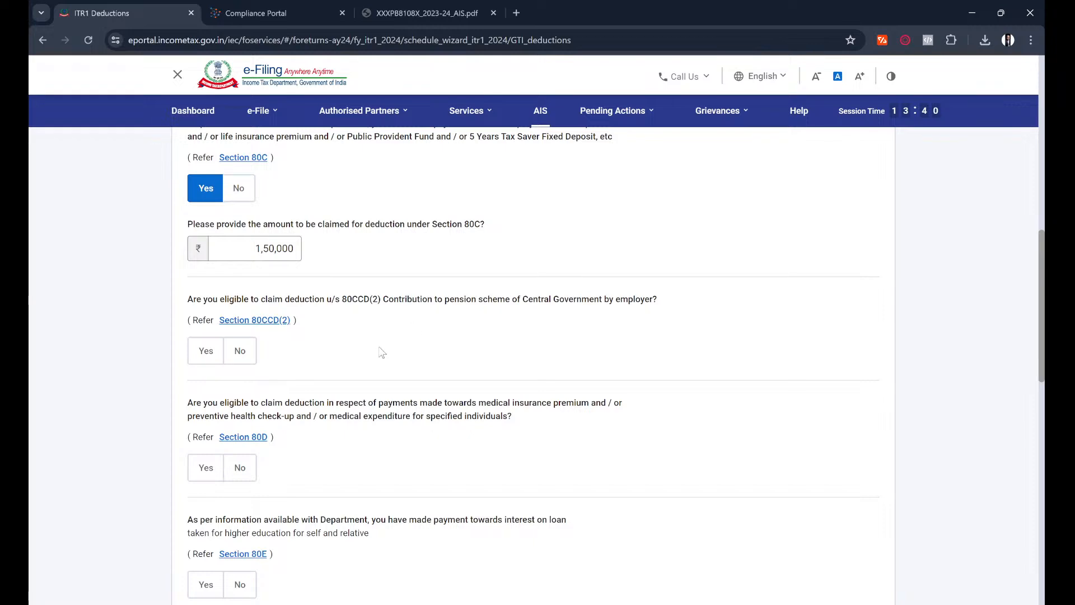
{"action": "scroll", "coordinate": [402, 400], "scroll_direction": "down", "scroll_amount": 2}
{"action": "scroll", "coordinate": [402, 399], "scroll_direction": "up", "scroll_amount": 2}
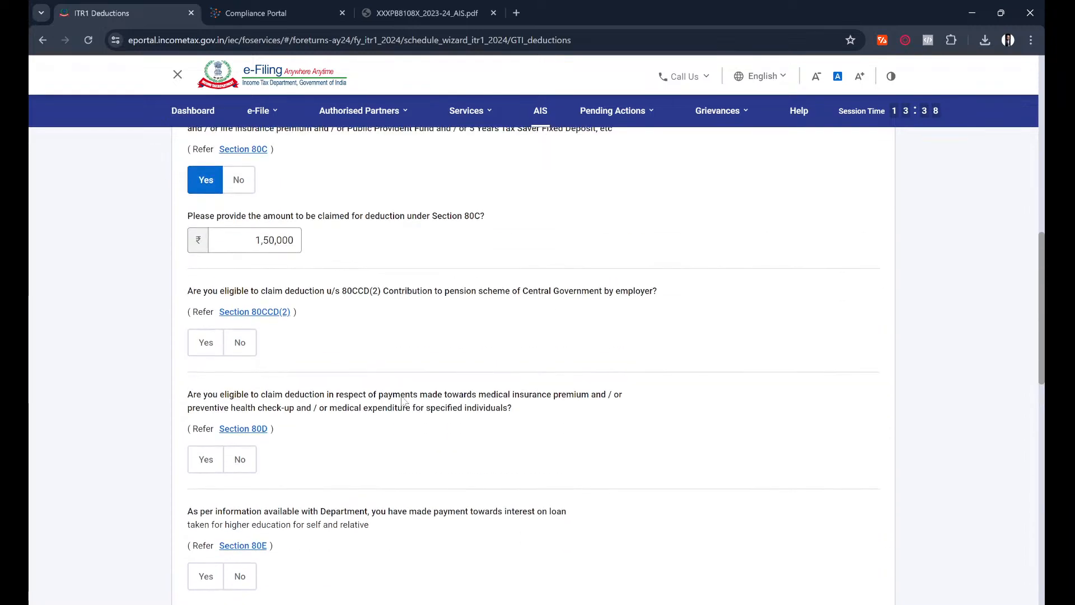
{"action": "scroll", "coordinate": [382, 422], "scroll_direction": "down", "scroll_amount": 4}
{"action": "scroll", "coordinate": [380, 422], "scroll_direction": "down", "scroll_amount": 2}
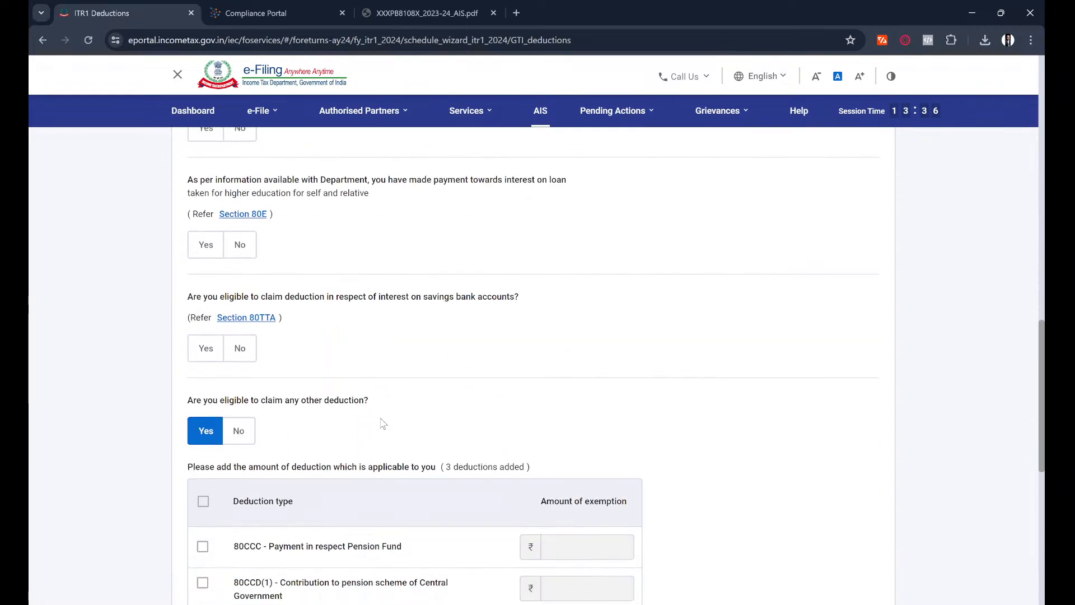
{"action": "scroll", "coordinate": [381, 422], "scroll_direction": "up", "scroll_amount": 4}
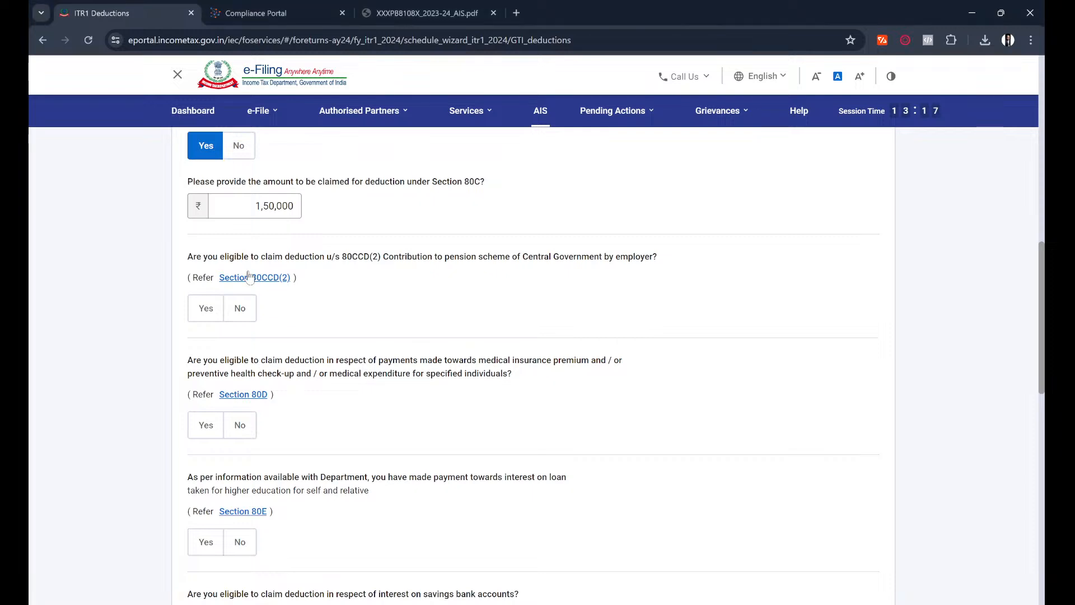
{"action": "left_click", "coordinate": [265, 280]}
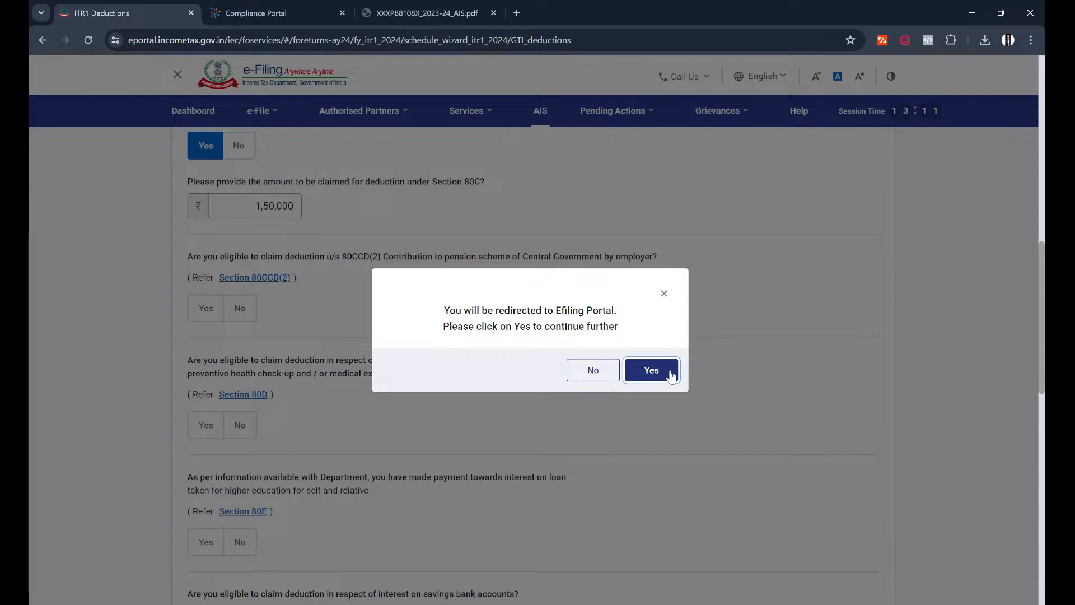
{"action": "left_click", "coordinate": [672, 375]}
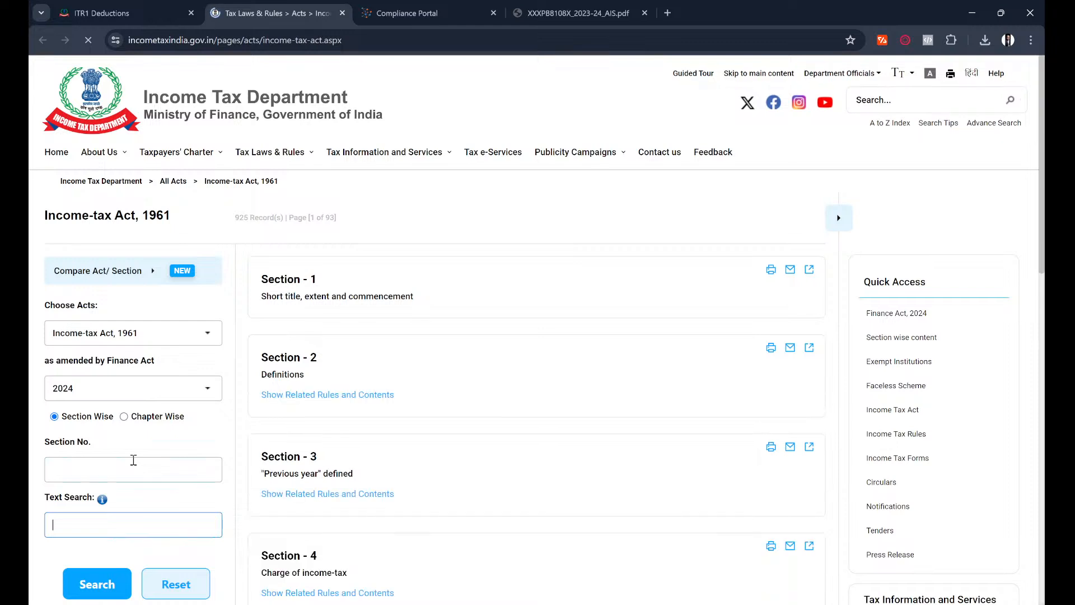
{"action": "left_click", "coordinate": [139, 469]}
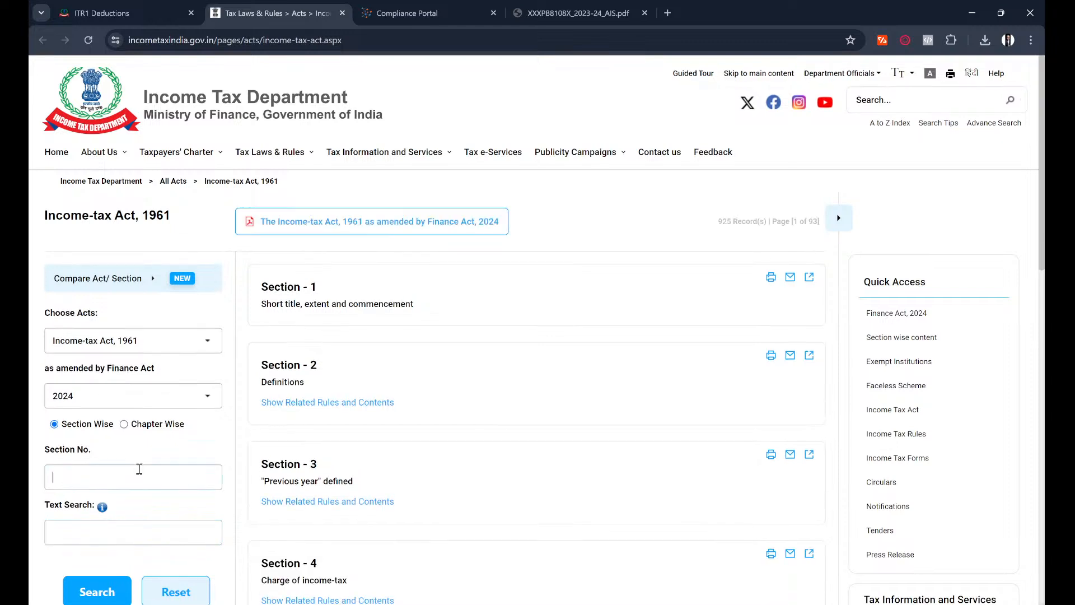
{"action": "type", "text": "80ccd"}
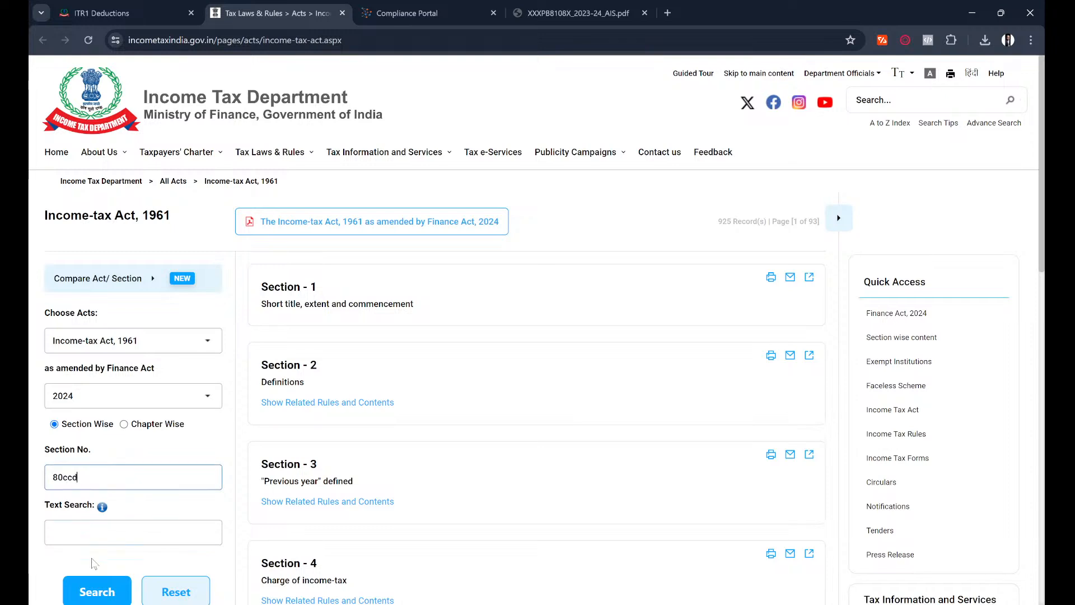
{"action": "left_click", "coordinate": [95, 591]}
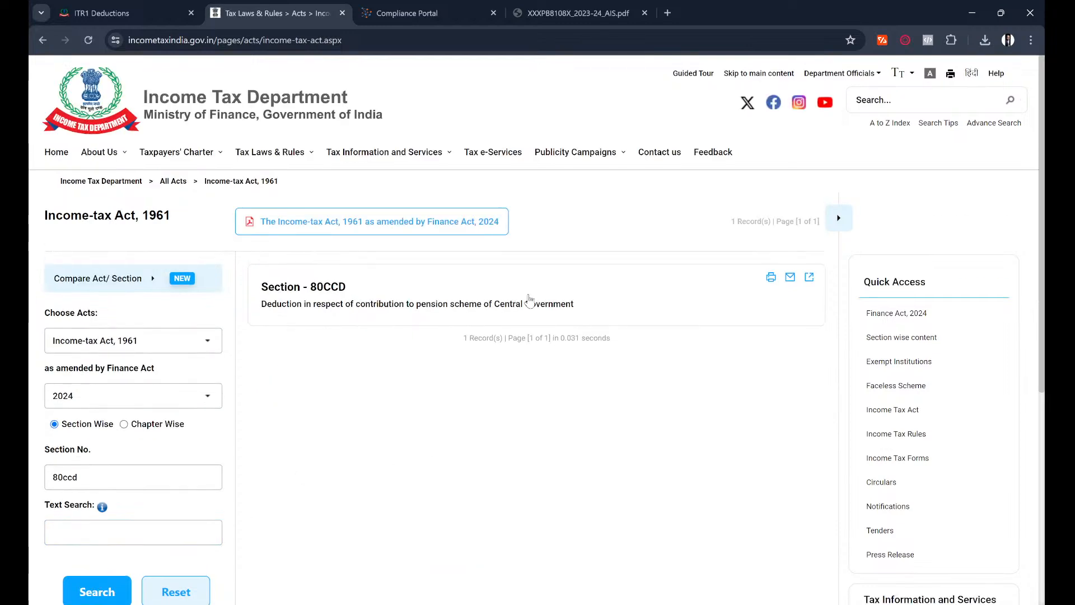
{"action": "left_click", "coordinate": [528, 297]}
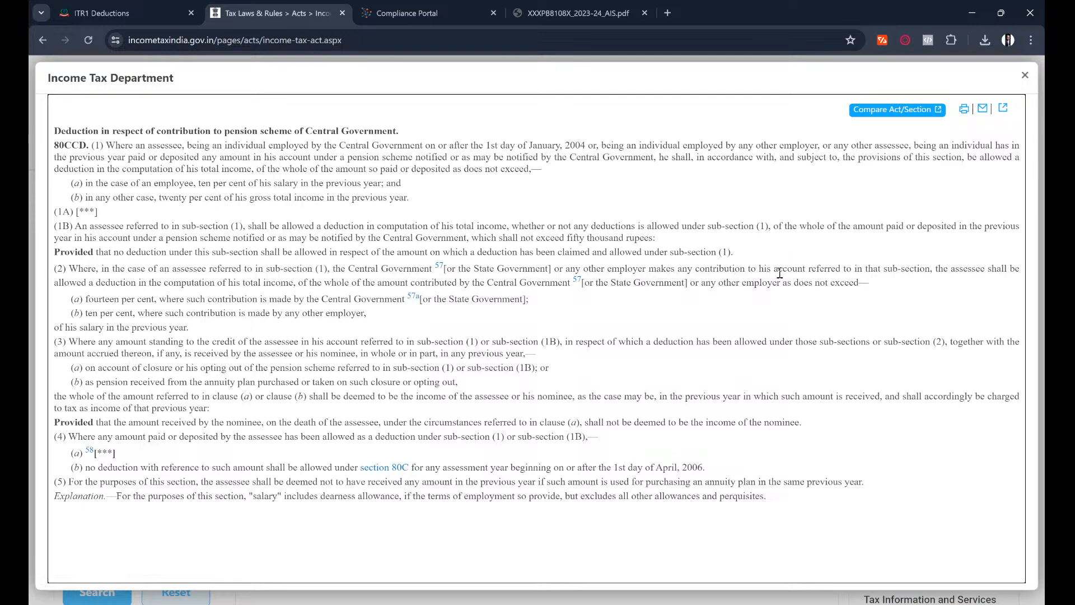
Return to the ITR1 Deductions questionnaire and answer No to the employer pension contribution deduction under 80CCD(2)
{"action": "left_click", "coordinate": [148, 10]}
{"action": "left_click", "coordinate": [664, 292]}
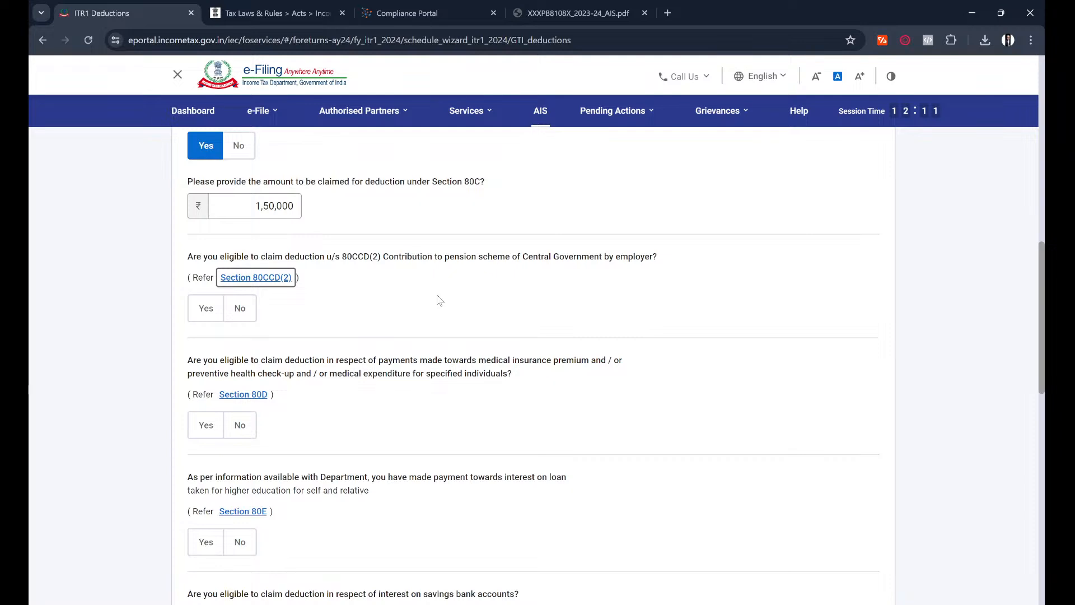
{"action": "left_click", "coordinate": [235, 316]}
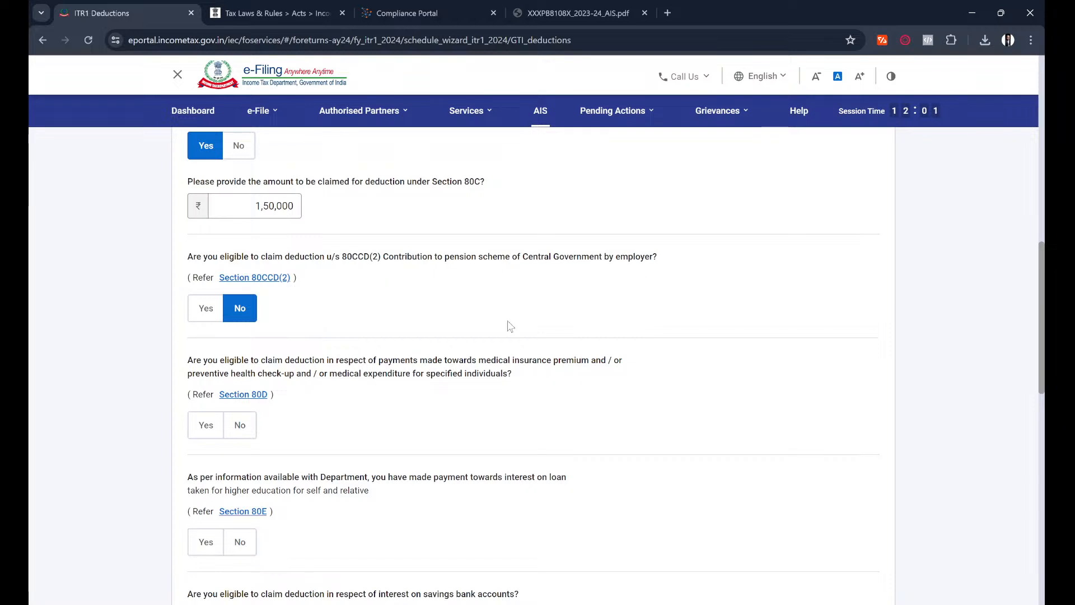
Answer Yes for the 80D medical insurance deduction, No for 80E education loan interest and Yes for 80TTA savings account interest
{"action": "scroll", "coordinate": [486, 338], "scroll_direction": "down", "scroll_amount": 2}
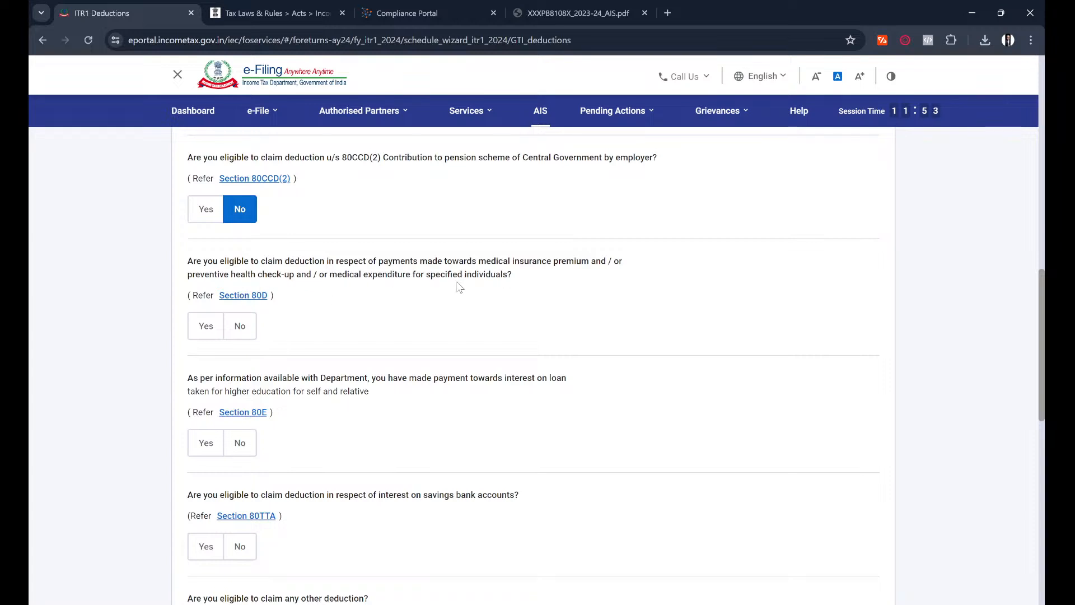
{"action": "left_click", "coordinate": [197, 335]}
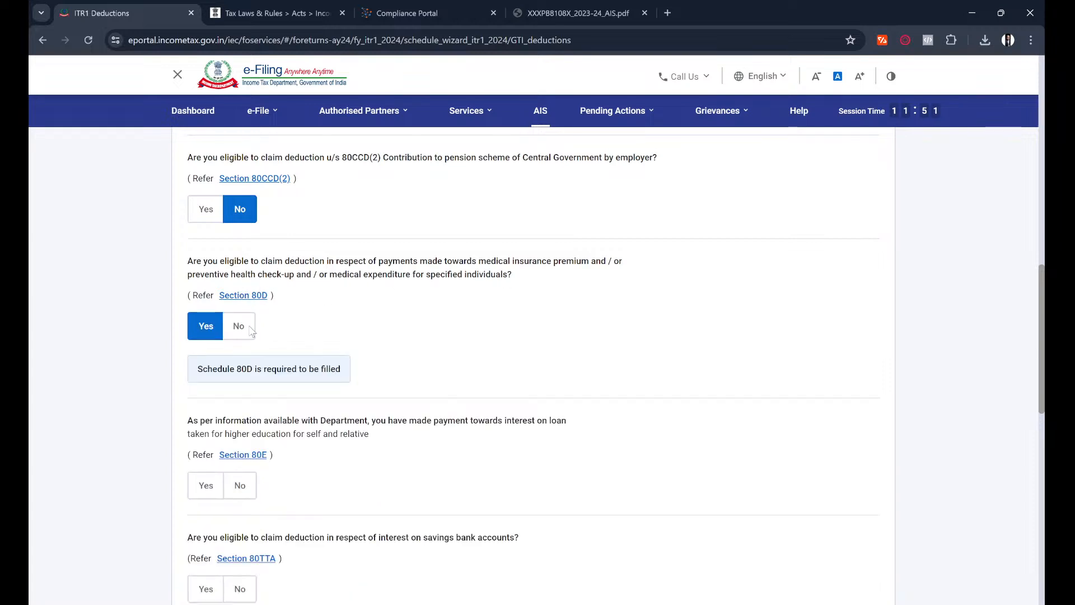
{"action": "scroll", "coordinate": [396, 346], "scroll_direction": "down", "scroll_amount": 2}
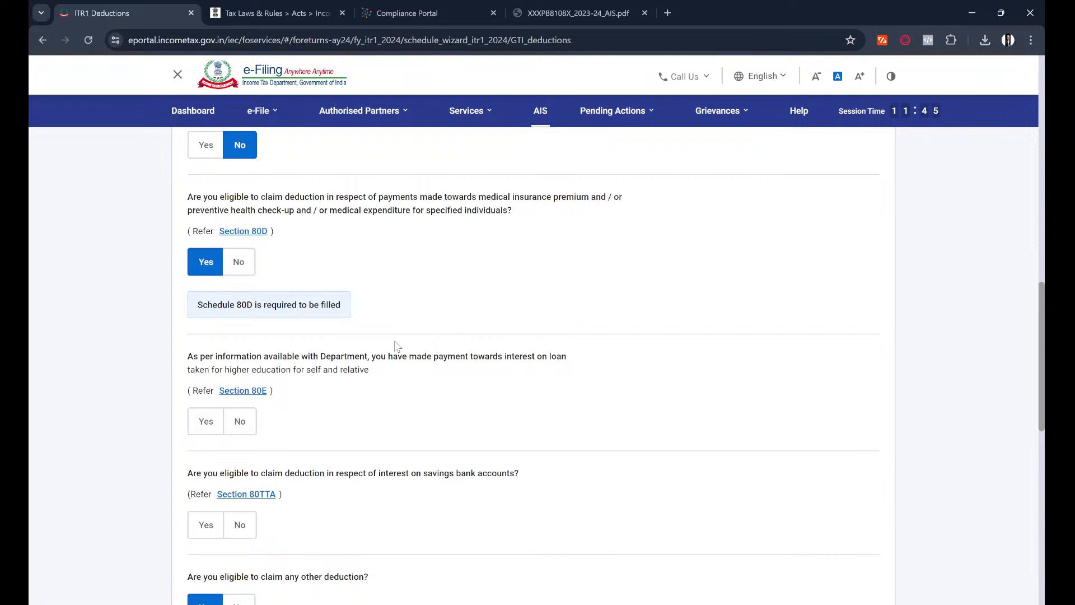
{"action": "scroll", "coordinate": [395, 346], "scroll_direction": "down", "scroll_amount": 1}
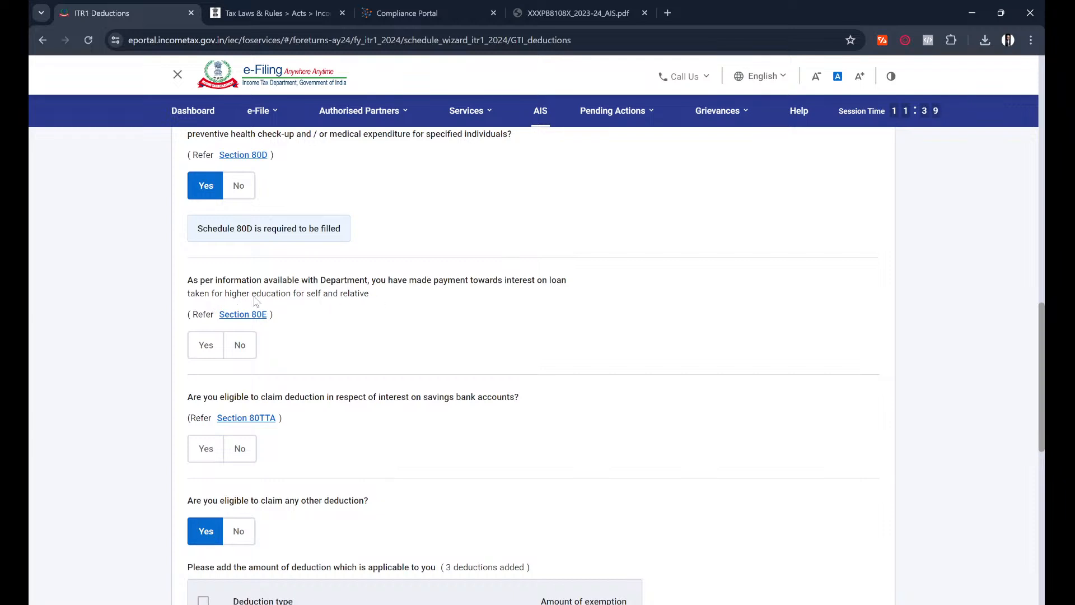
{"action": "left_click", "coordinate": [248, 344]}
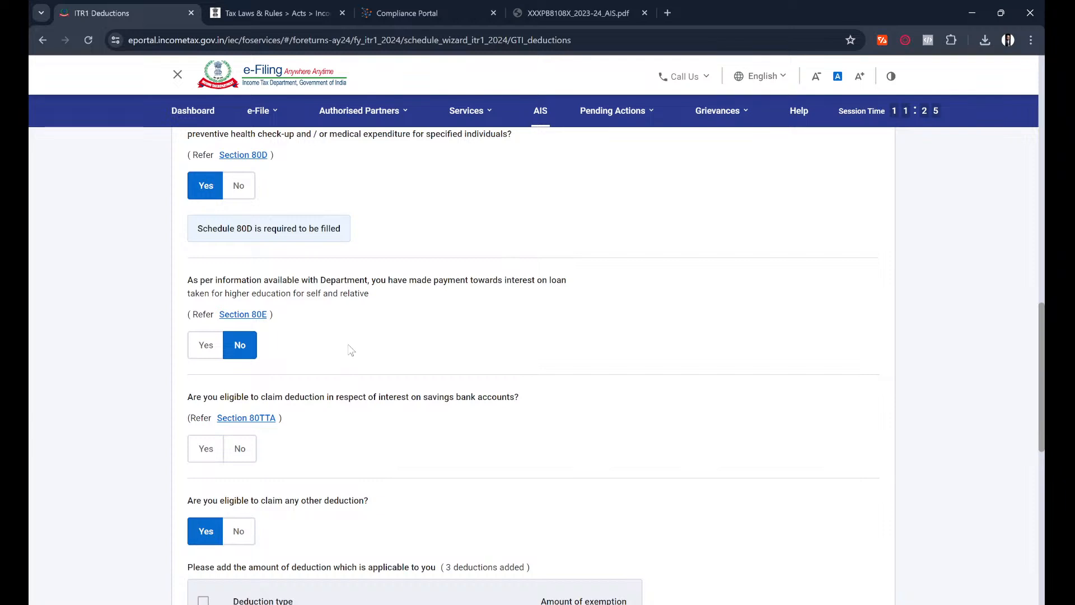
{"action": "scroll", "coordinate": [351, 350], "scroll_direction": "down", "scroll_amount": 1}
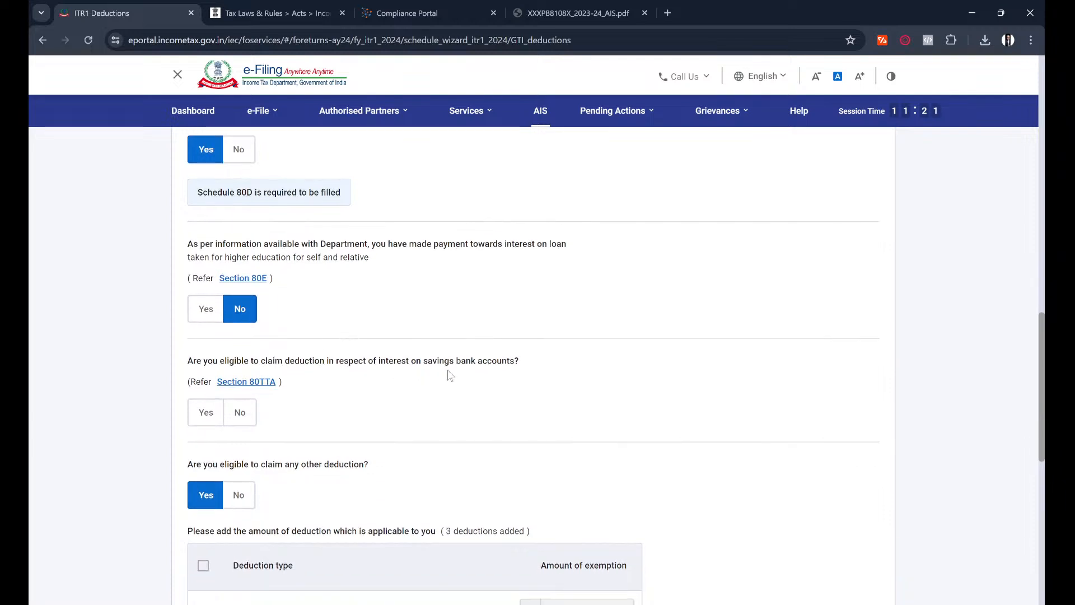
{"action": "left_click", "coordinate": [219, 417]}
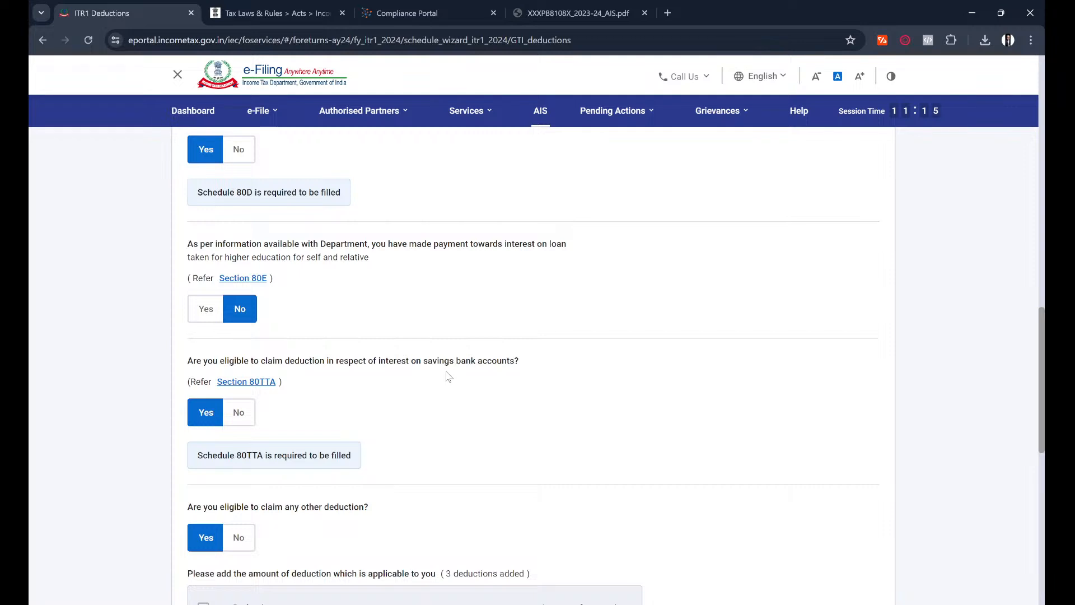
Add 80CCD(1B) pension scheme contribution to the other deductions with an amount of 50,000
{"action": "scroll", "coordinate": [427, 439], "scroll_direction": "down", "scroll_amount": 2}
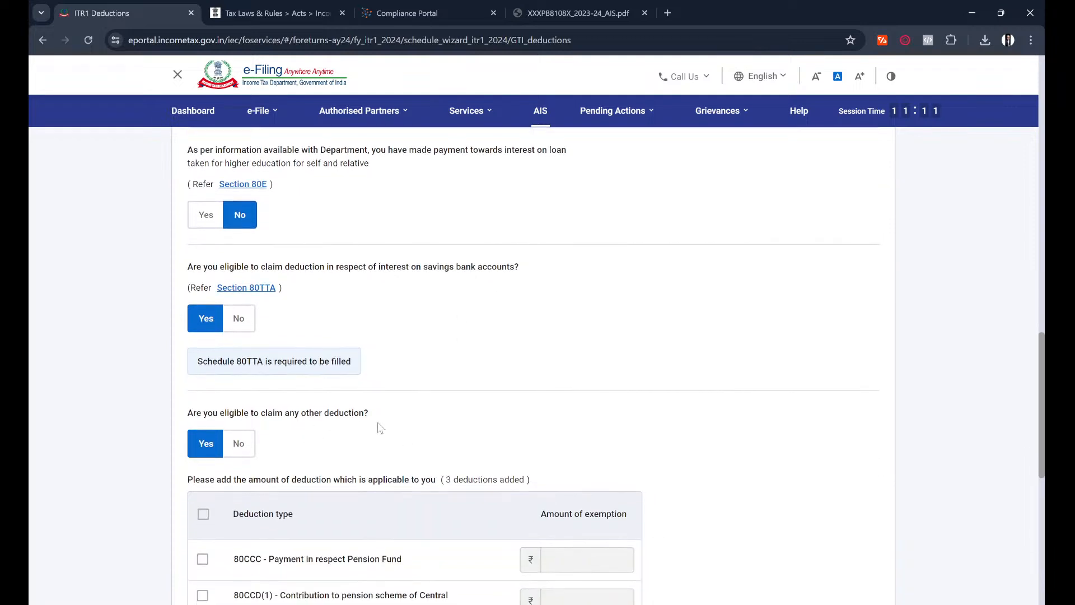
{"action": "scroll", "coordinate": [380, 428], "scroll_direction": "down", "scroll_amount": 5}
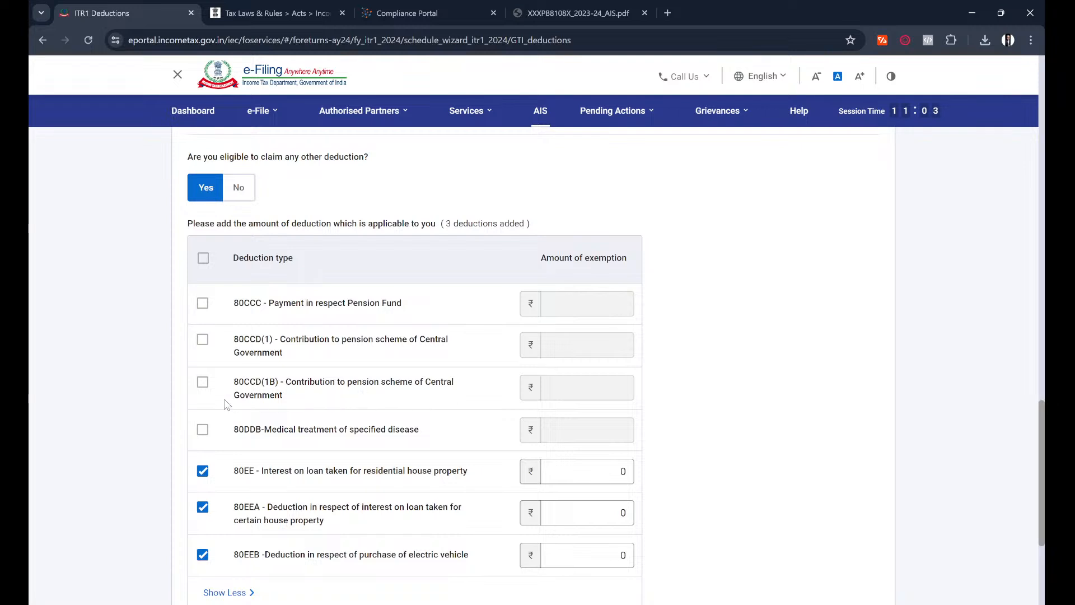
{"action": "left_click", "coordinate": [202, 383]}
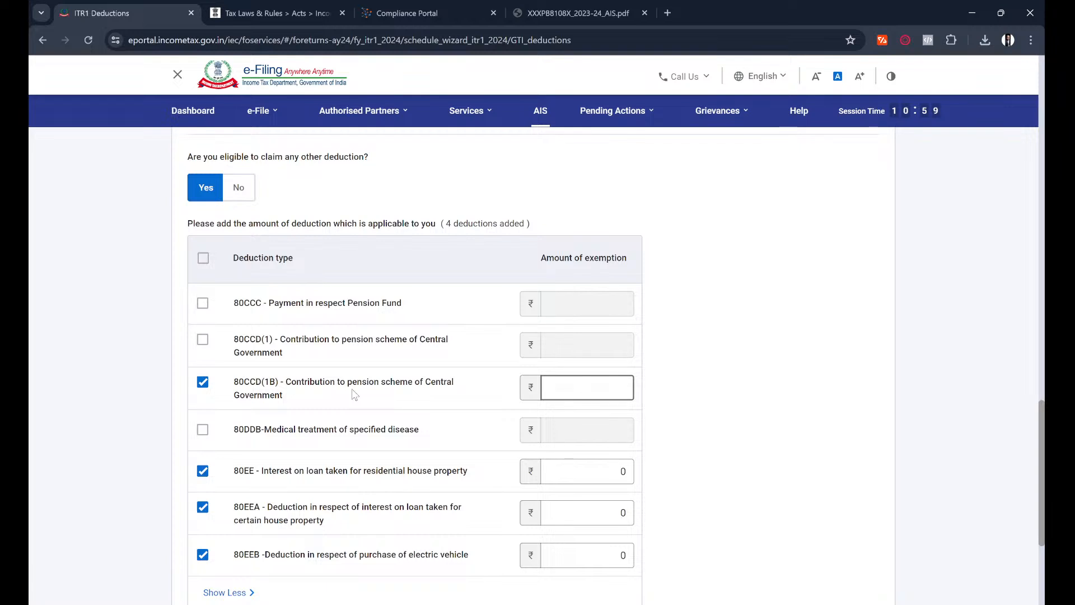
{"action": "left_click", "coordinate": [683, 422]}
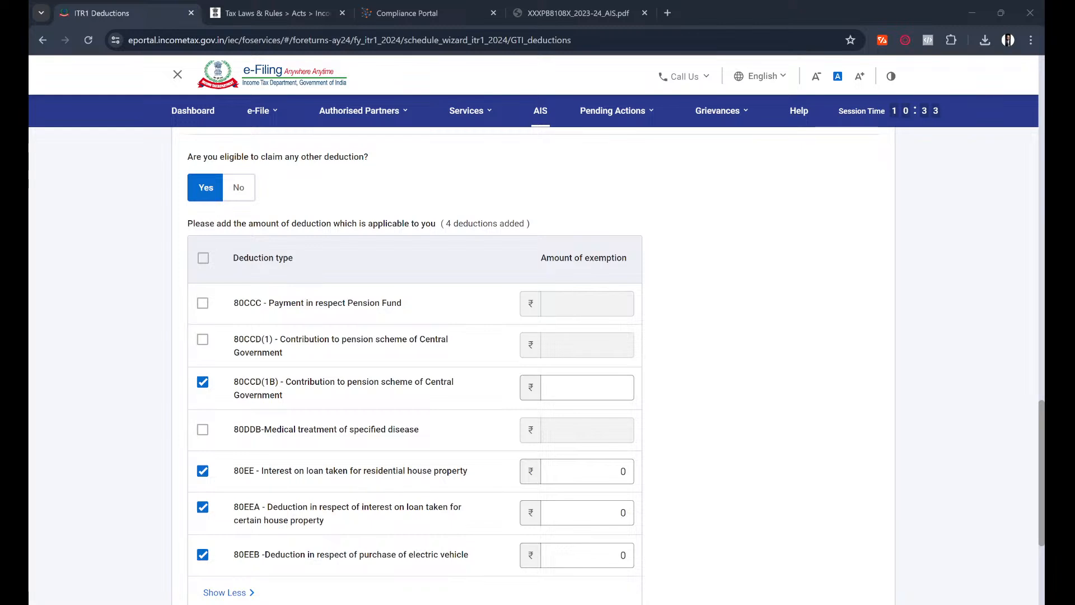
{"action": "left_click", "coordinate": [602, 380]}
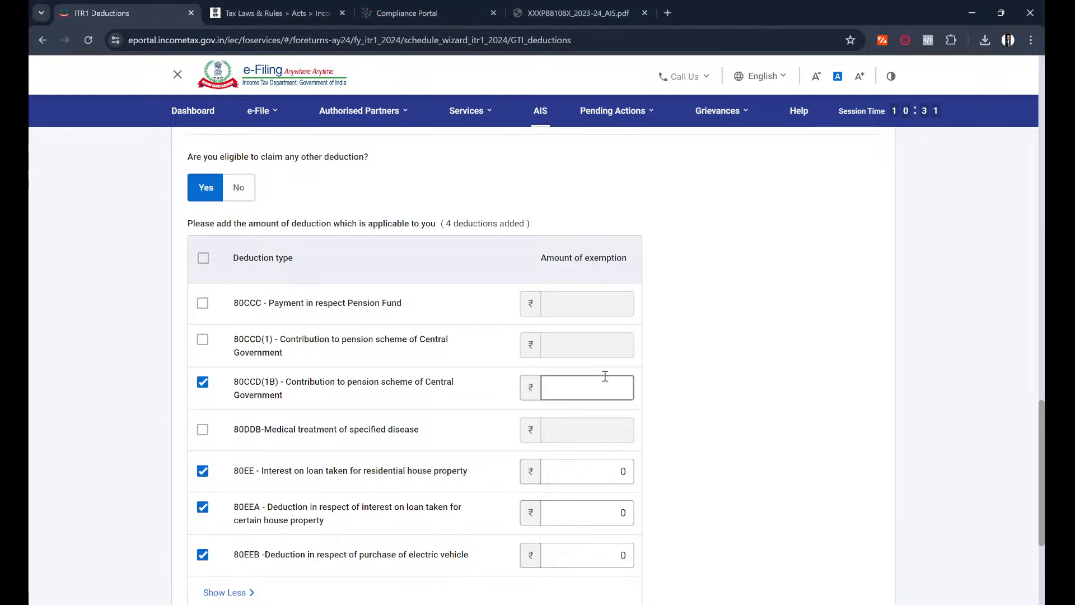
{"action": "type", "text": "50000"}
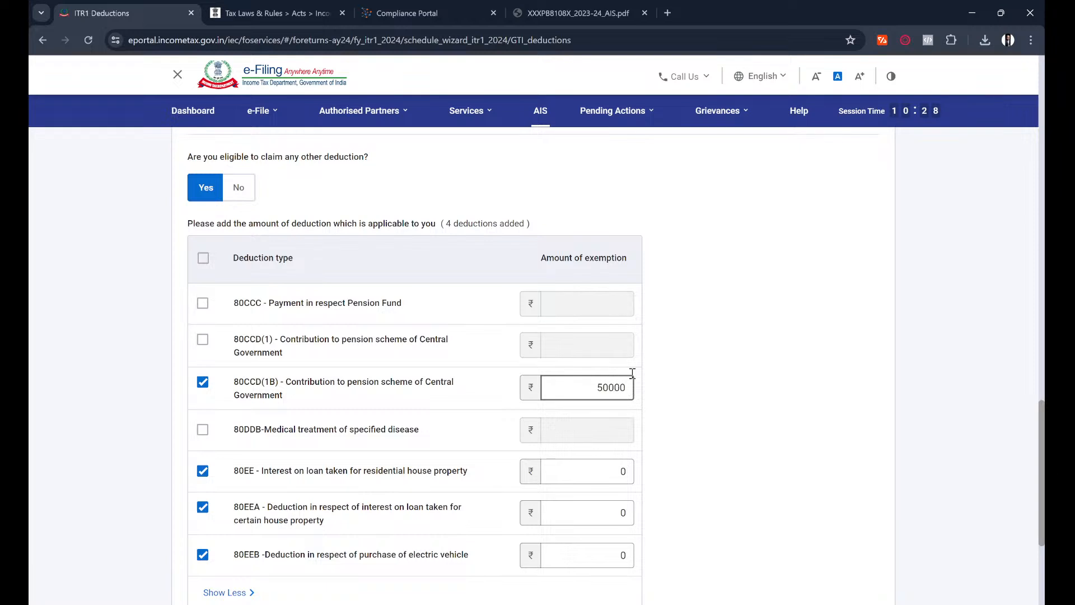
{"action": "left_click", "coordinate": [744, 373]}
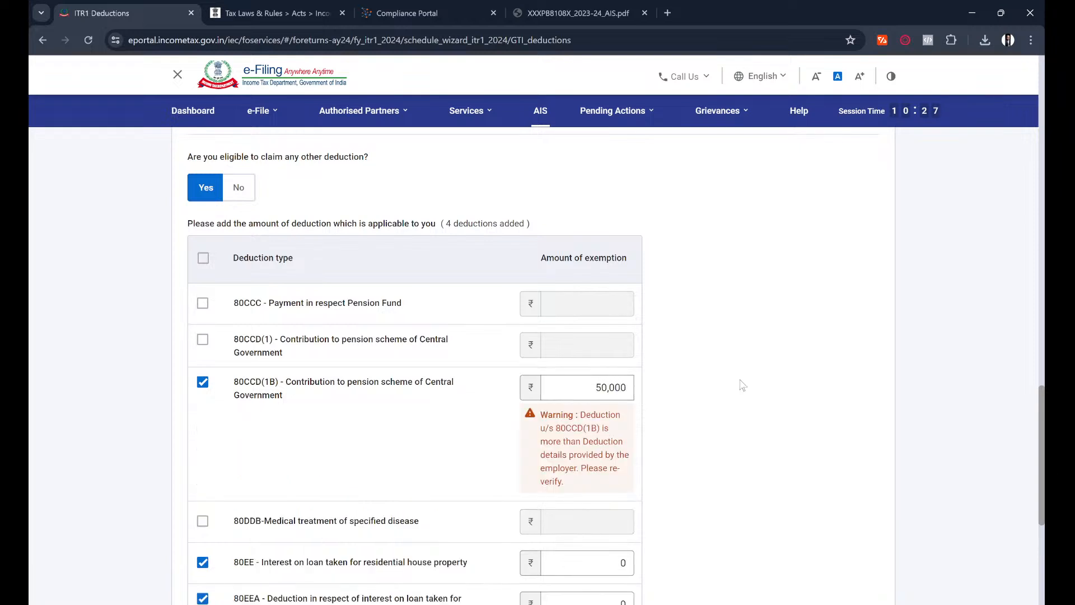
{"action": "scroll", "coordinate": [731, 424], "scroll_direction": "down", "scroll_amount": 1}
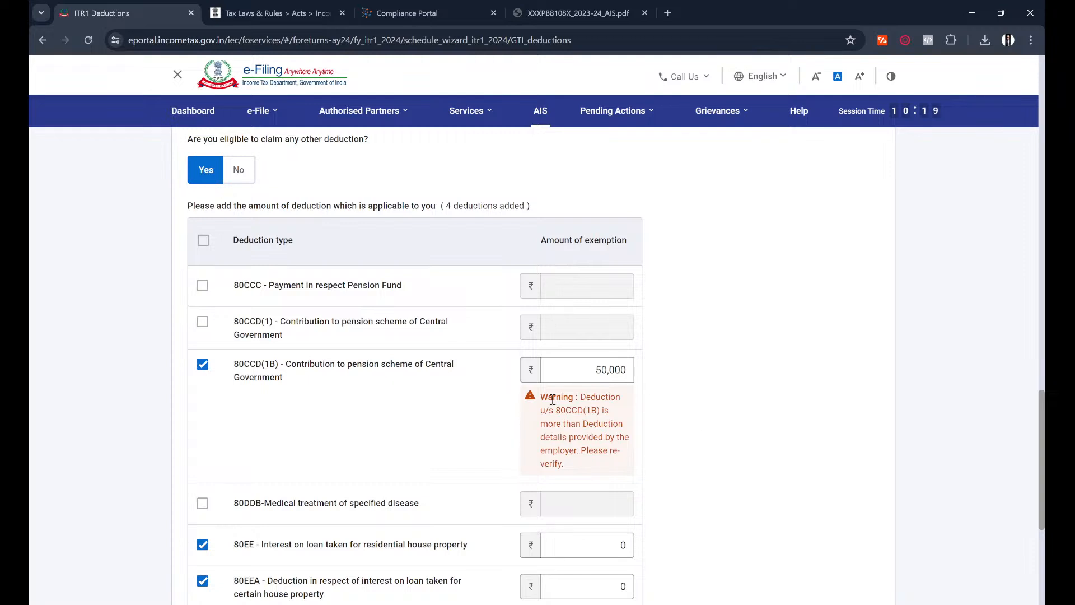
Select the 80CCD(1) pension contribution, clear the 80CCD(1B) amount and enter 50,000 under 80CCD(1) instead
{"action": "left_click", "coordinate": [969, 604]}
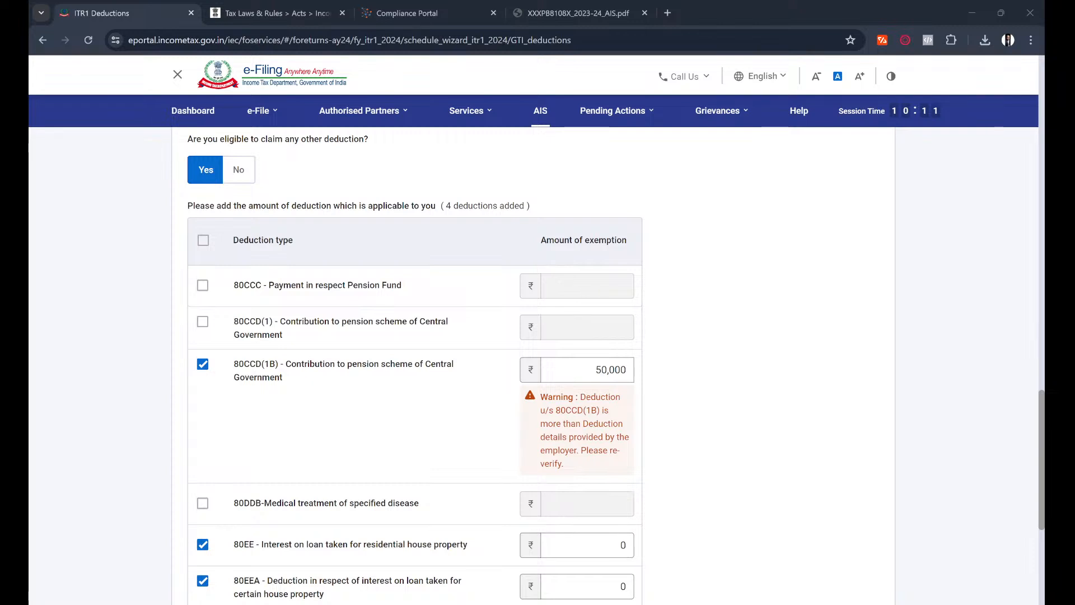
{"action": "left_click", "coordinate": [686, 344]}
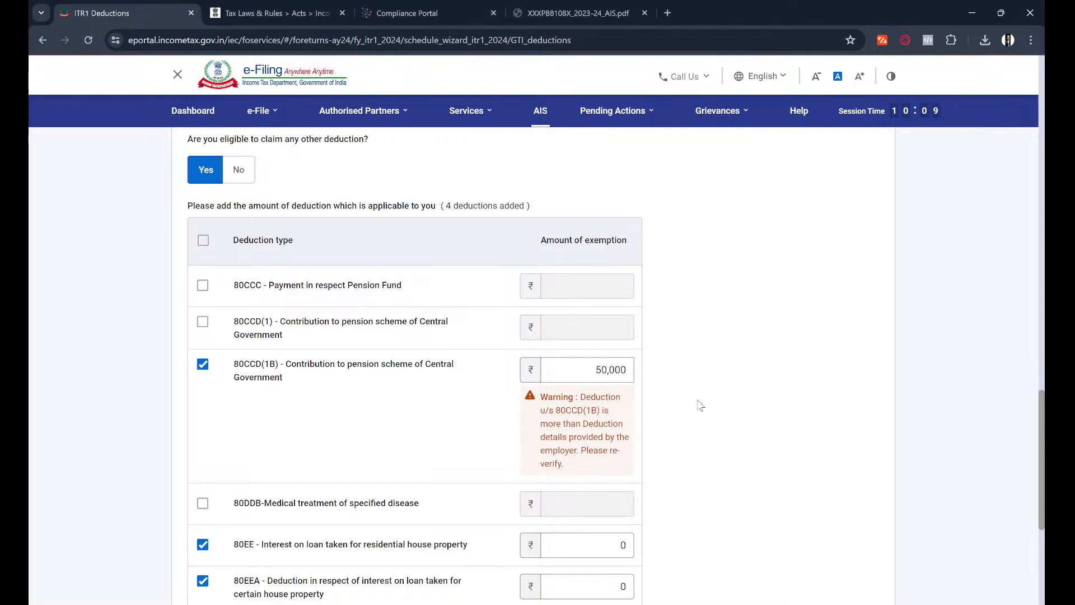
{"action": "left_click", "coordinate": [203, 324]}
{"action": "left_click", "coordinate": [588, 373]}
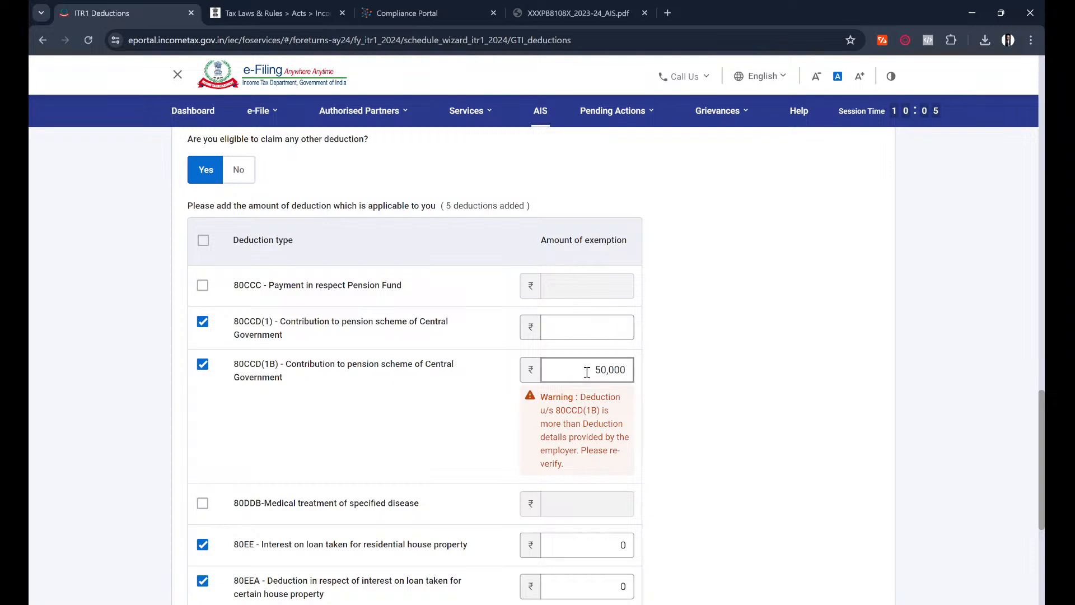
{"action": "left_click_drag", "start_coordinate": [588, 372], "coordinate": [635, 373]}
{"action": "key", "text": "BackSpace"}
{"action": "left_click", "coordinate": [609, 332]}
{"action": "type", "text": "50,000"}
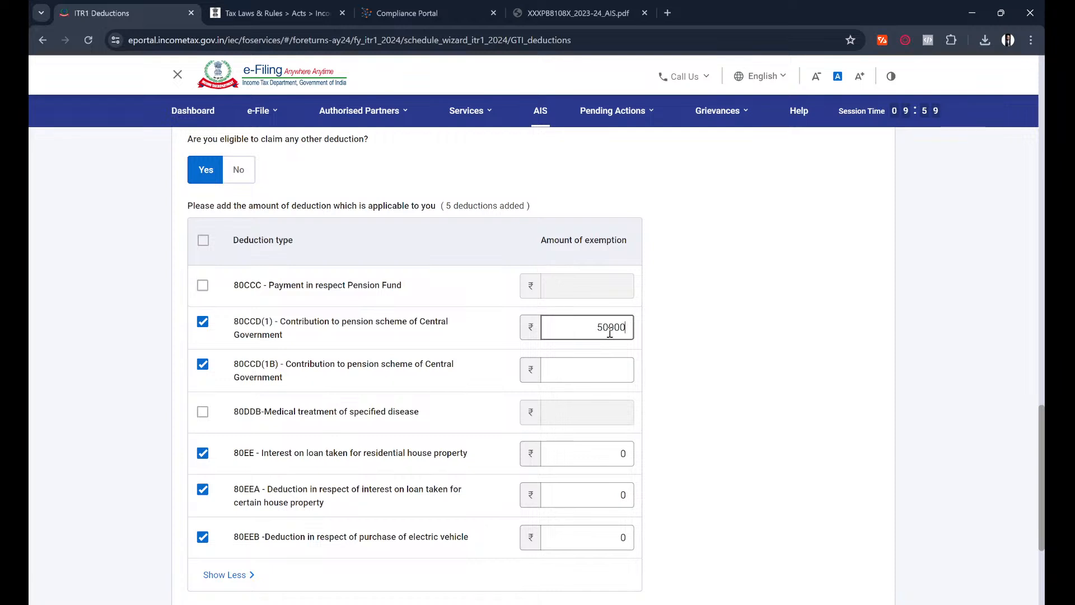
Clear the 80CCD(1) pension contribution amount and deselect that deduction
{"action": "left_click", "coordinate": [681, 348]}
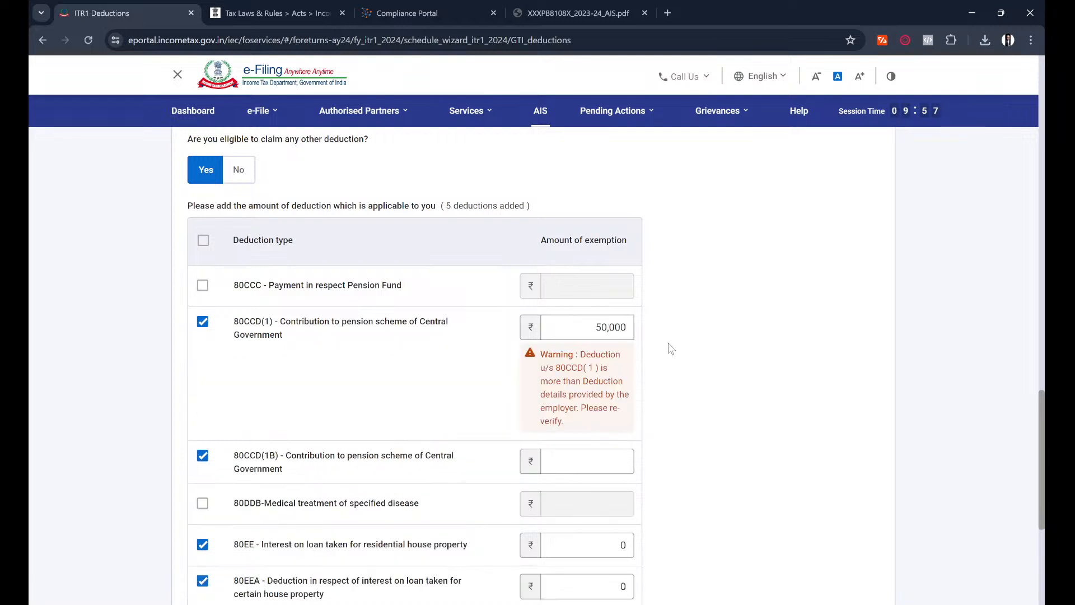
{"action": "left_click", "coordinate": [599, 327]}
{"action": "double_click", "coordinate": [599, 327]}
{"action": "key", "text": "BackSpace"}
{"action": "left_click", "coordinate": [202, 322]}
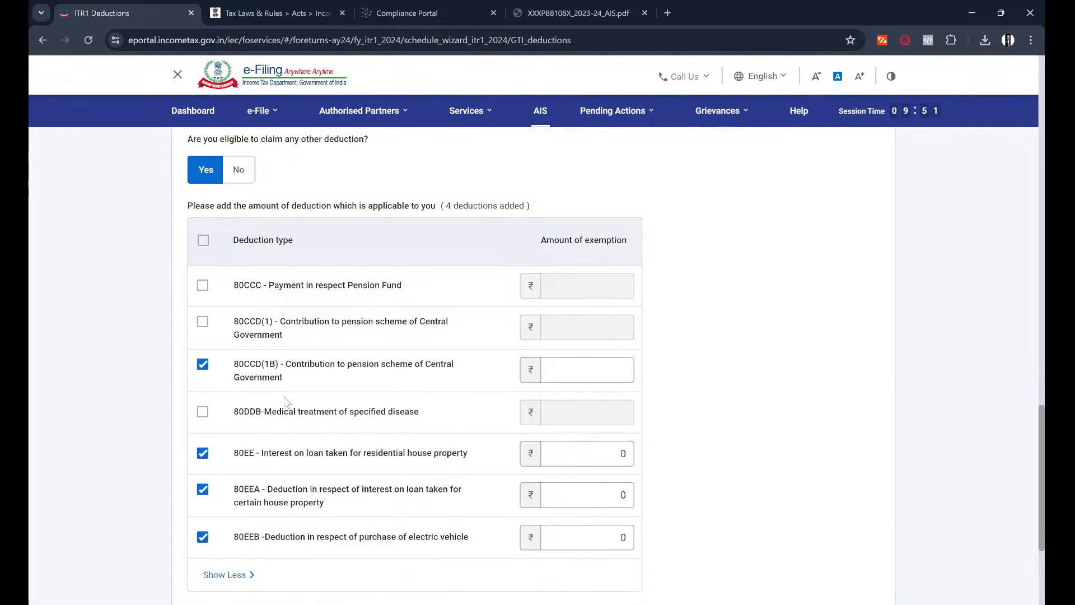
Enter 50,000 as the 80CCD(1B) pension scheme contribution
{"action": "left_click", "coordinate": [598, 363]}
{"action": "type", "text": "50,000"}
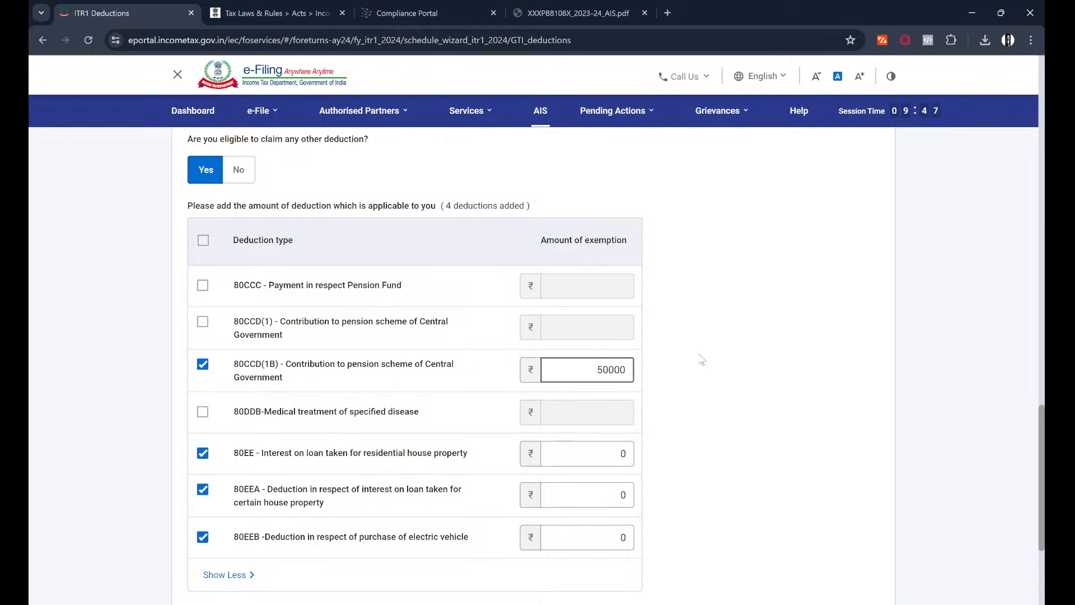
{"action": "left_click", "coordinate": [705, 359]}
{"action": "scroll", "coordinate": [668, 413], "scroll_direction": "down", "scroll_amount": 3}
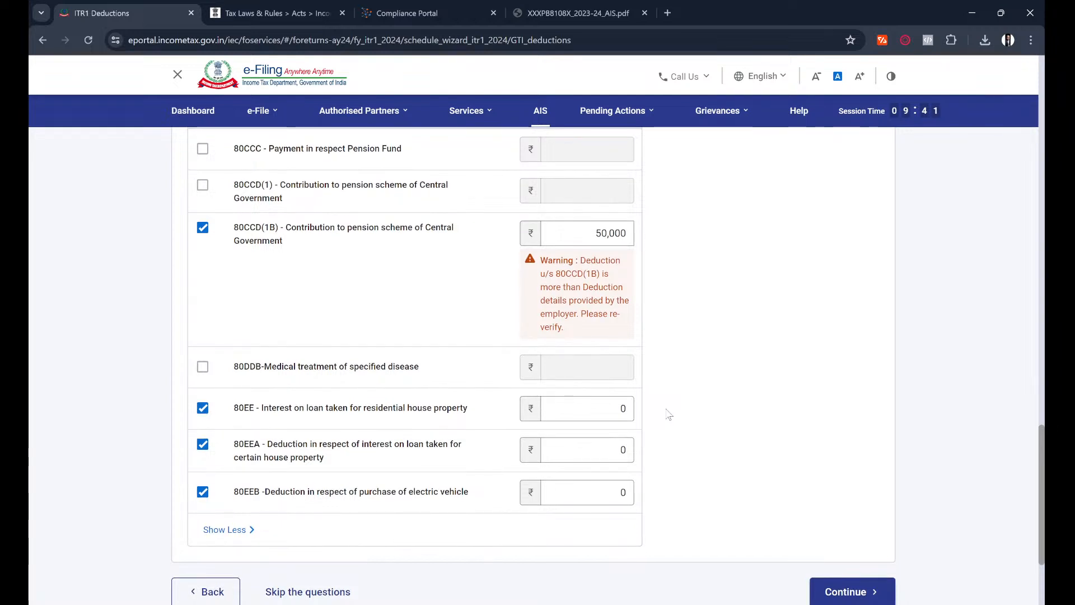
{"action": "scroll", "coordinate": [668, 414], "scroll_direction": "up", "scroll_amount": 2}
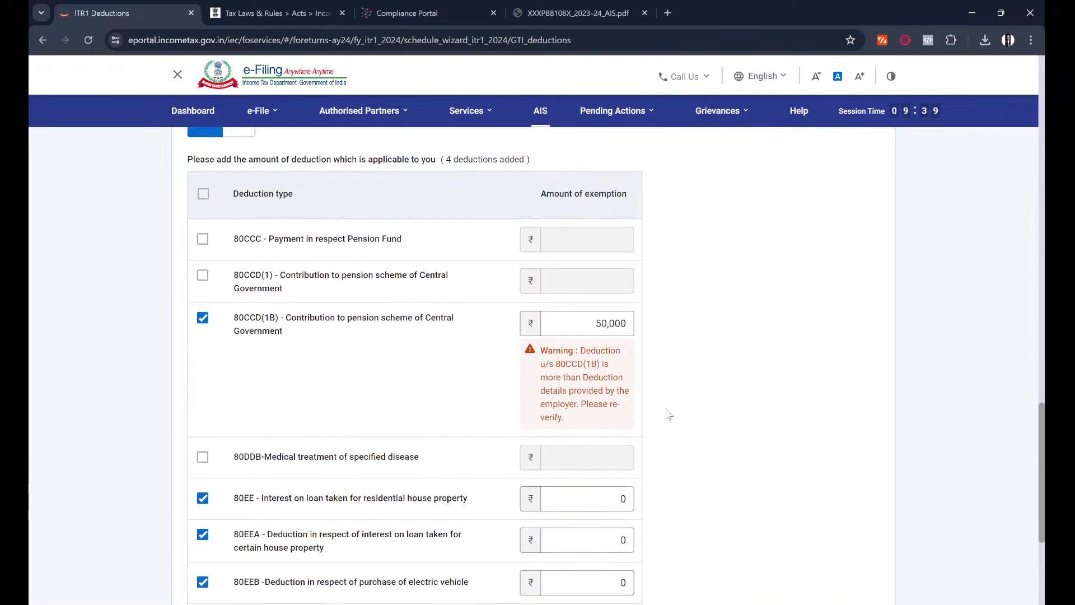
{"action": "scroll", "coordinate": [668, 415], "scroll_direction": "down", "scroll_amount": 1}
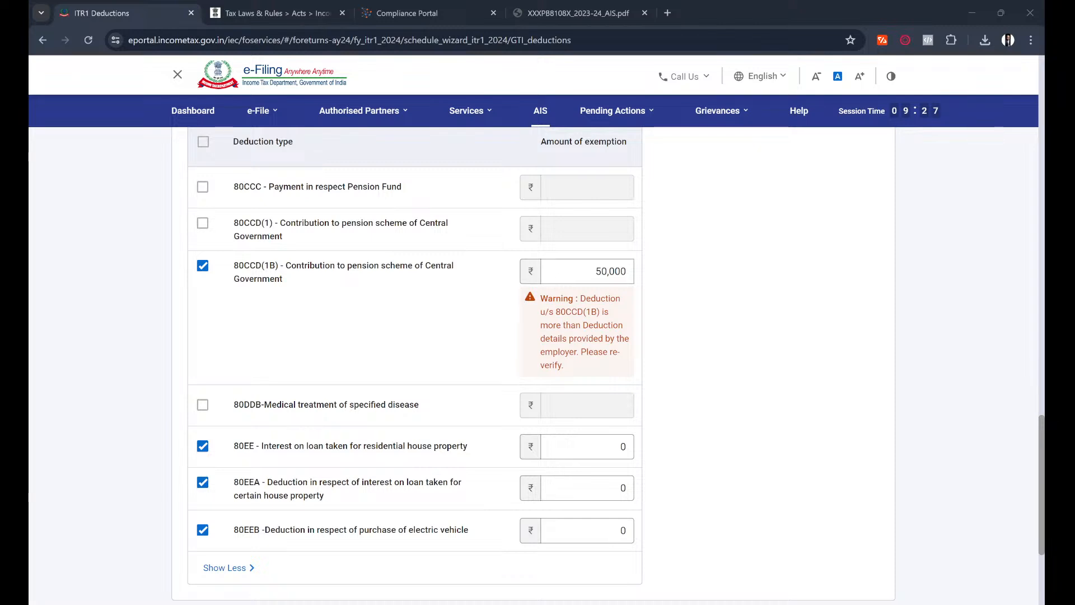
Deselect the 80EE deduction for interest on a residential house property loan
{"action": "left_click", "coordinate": [651, 386]}
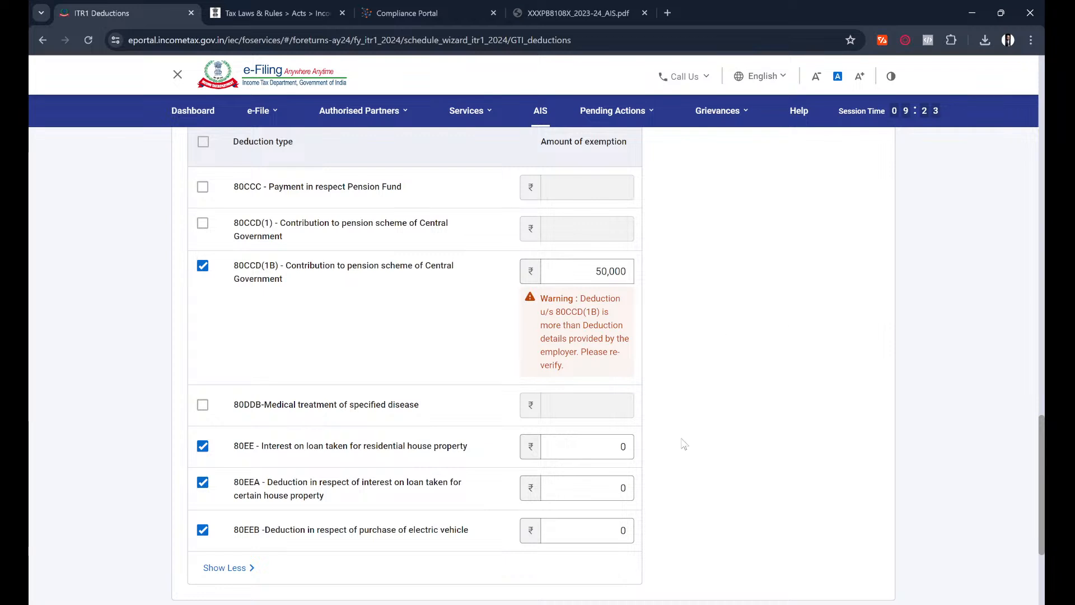
{"action": "scroll", "coordinate": [684, 444], "scroll_direction": "down", "scroll_amount": 2}
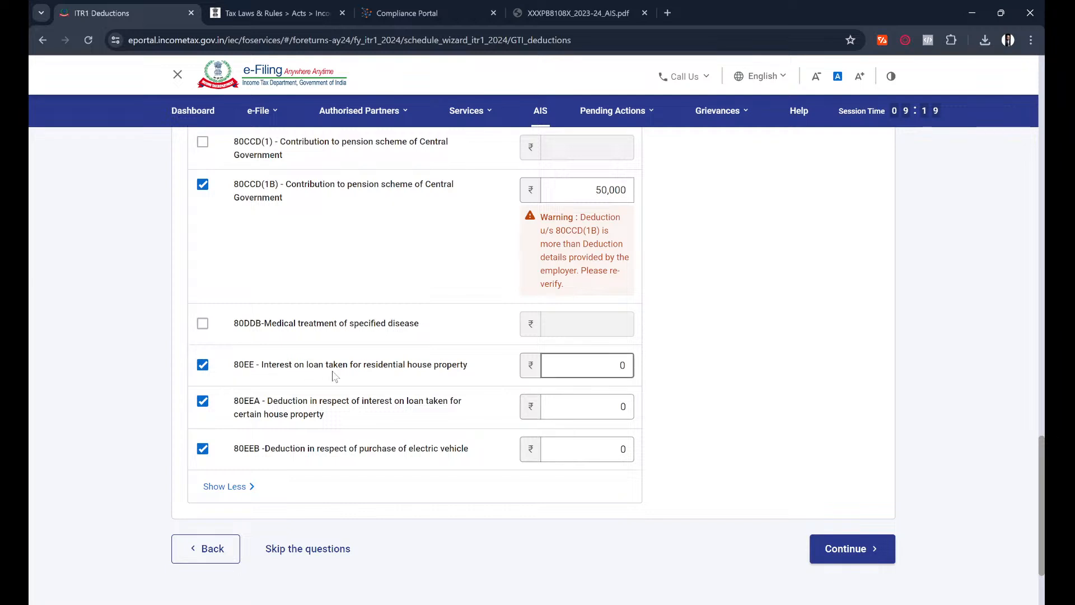
{"action": "left_click", "coordinate": [202, 365]}
Review the questionnaire answers for 80DD, 80GG, 80C, 80CCD(2), 80D, 80E and 80TTA
{"action": "scroll", "coordinate": [128, 375], "scroll_direction": "up", "scroll_amount": 7}
{"action": "scroll", "coordinate": [128, 375], "scroll_direction": "up", "scroll_amount": 10}
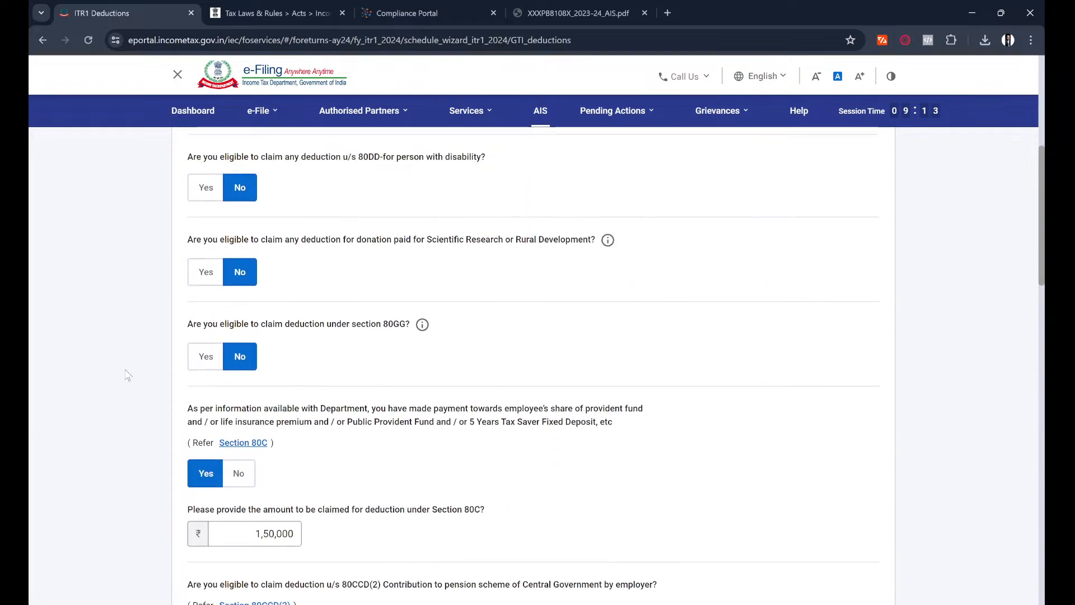
{"action": "scroll", "coordinate": [128, 375], "scroll_direction": "down", "scroll_amount": 7}
{"action": "scroll", "coordinate": [129, 375], "scroll_direction": "down", "scroll_amount": 3}
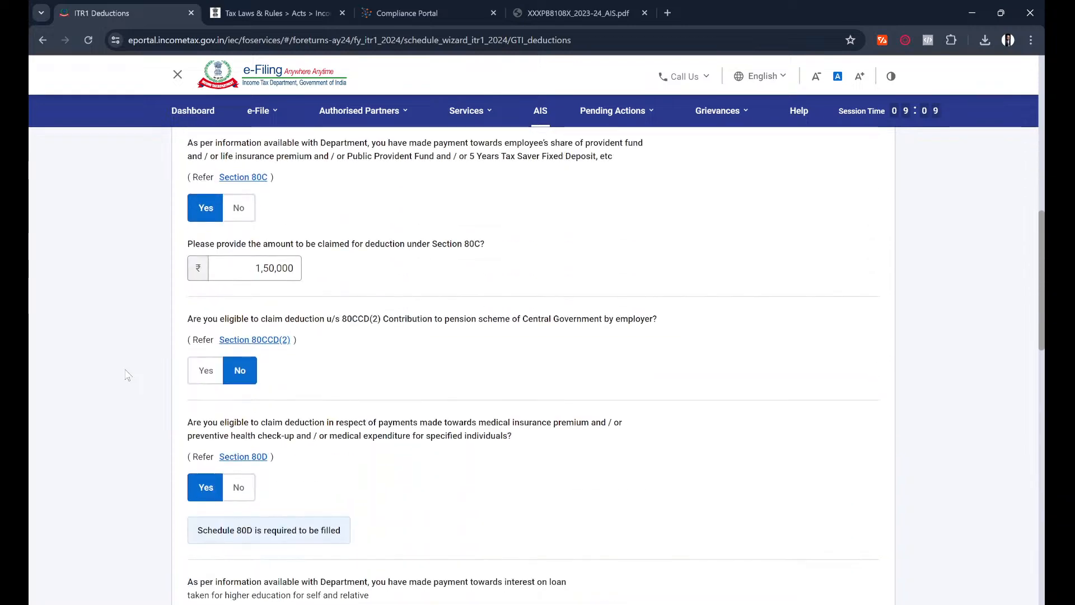
{"action": "scroll", "coordinate": [128, 375], "scroll_direction": "down", "scroll_amount": 4}
{"action": "scroll", "coordinate": [129, 375], "scroll_direction": "down", "scroll_amount": 4}
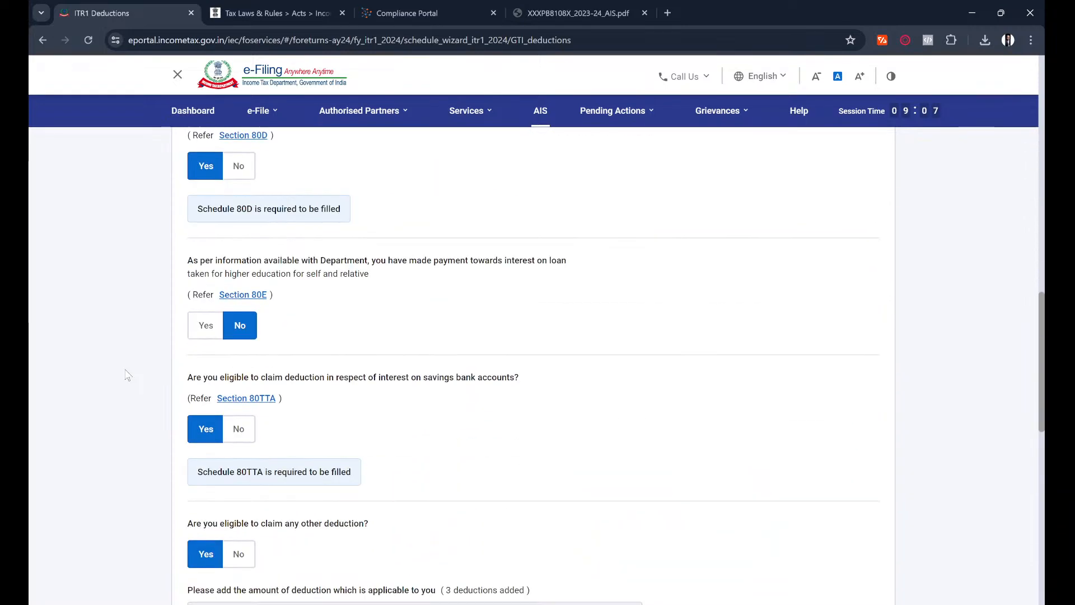
{"action": "scroll", "coordinate": [128, 375], "scroll_direction": "up", "scroll_amount": 8}
{"action": "scroll", "coordinate": [128, 375], "scroll_direction": "up", "scroll_amount": 7}
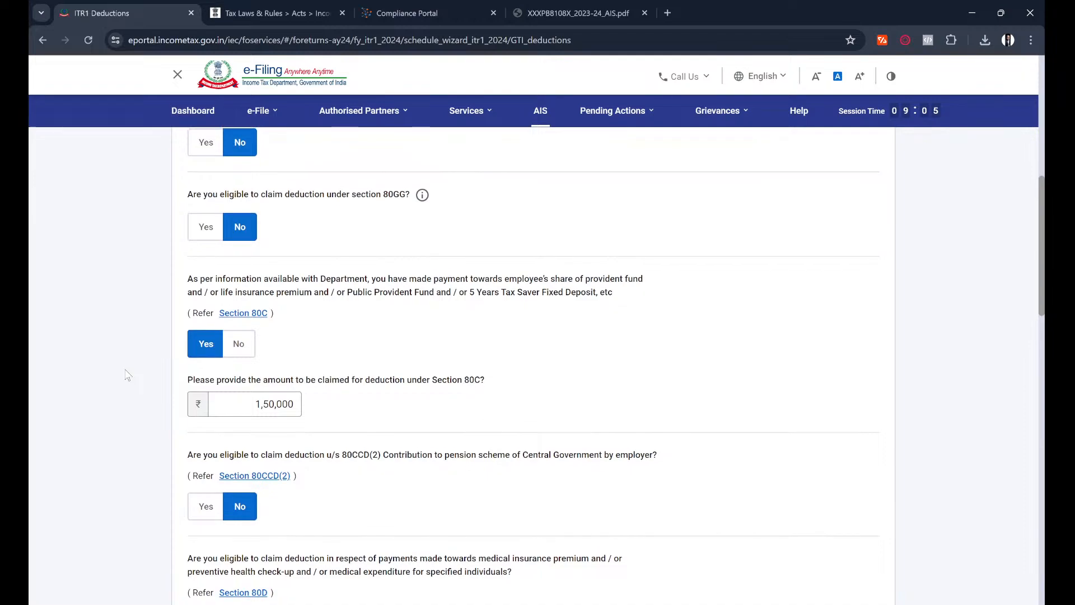
{"action": "scroll", "coordinate": [129, 376], "scroll_direction": "up", "scroll_amount": 3}
{"action": "scroll", "coordinate": [128, 375], "scroll_direction": "down", "scroll_amount": 12}
{"action": "scroll", "coordinate": [128, 375], "scroll_direction": "up", "scroll_amount": 2}
{"action": "scroll", "coordinate": [128, 375], "scroll_direction": "down", "scroll_amount": 1}
{"action": "scroll", "coordinate": [128, 375], "scroll_direction": "down", "scroll_amount": 2}
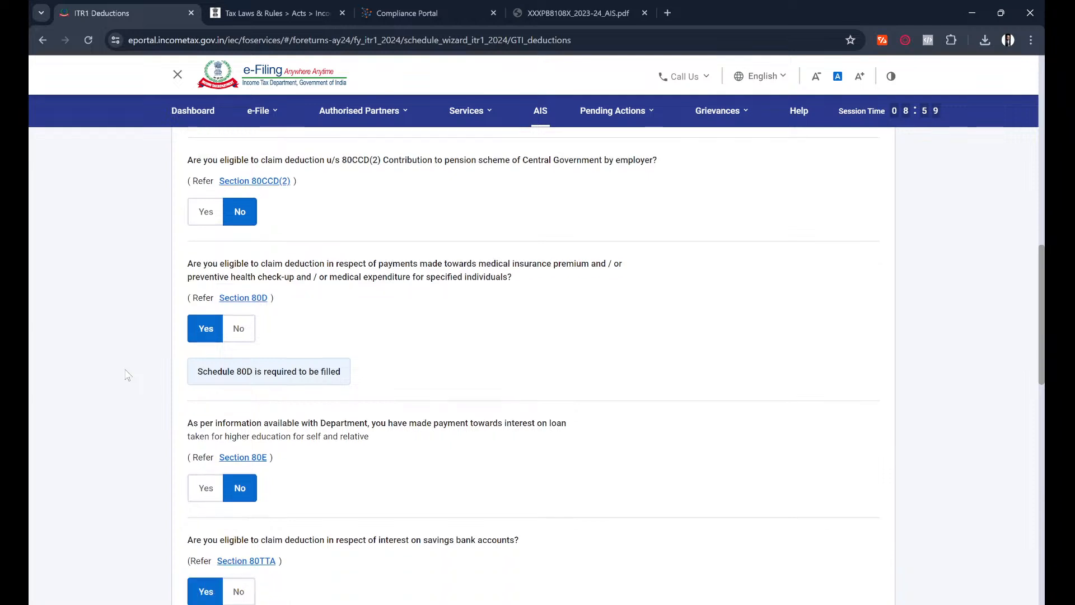
{"action": "key", "text": "alt+Tab"}
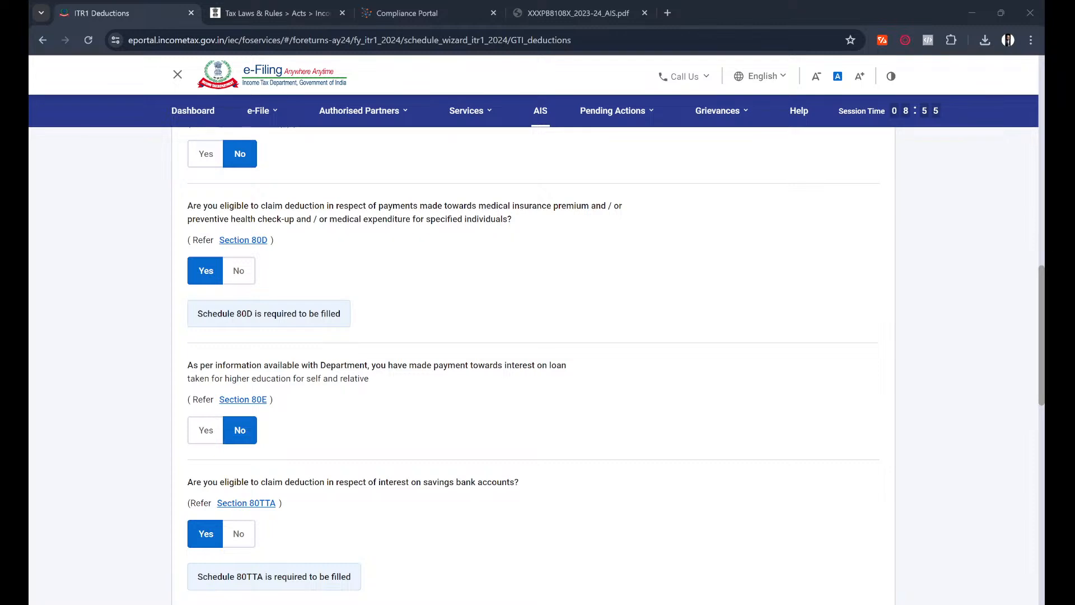
{"action": "key", "text": "alt+Tab"}
Deselect the 80EEA house property loan interest and 80EEB electric vehicle purchase deductions
{"action": "scroll", "coordinate": [694, 481], "scroll_direction": "down", "scroll_amount": 8}
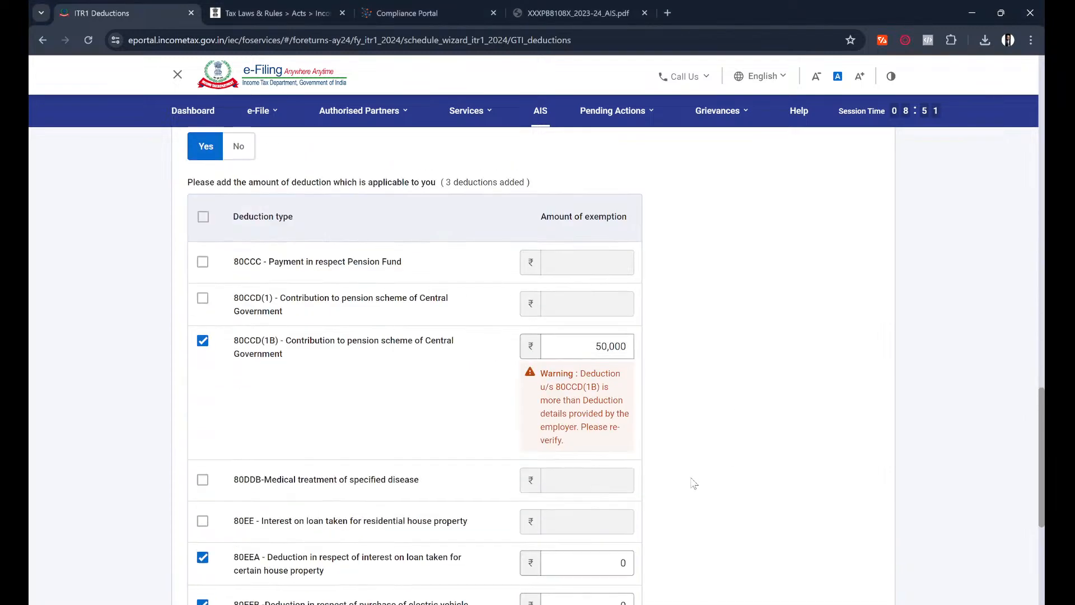
{"action": "scroll", "coordinate": [695, 483], "scroll_direction": "down", "scroll_amount": 5}
{"action": "scroll", "coordinate": [694, 482], "scroll_direction": "up", "scroll_amount": 2}
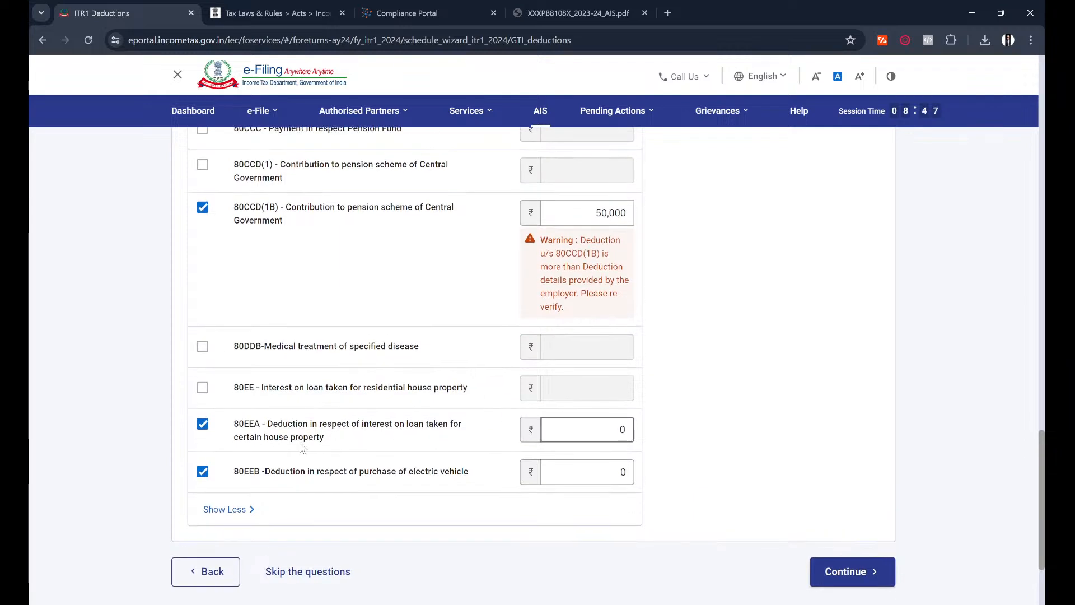
{"action": "left_click", "coordinate": [203, 424]}
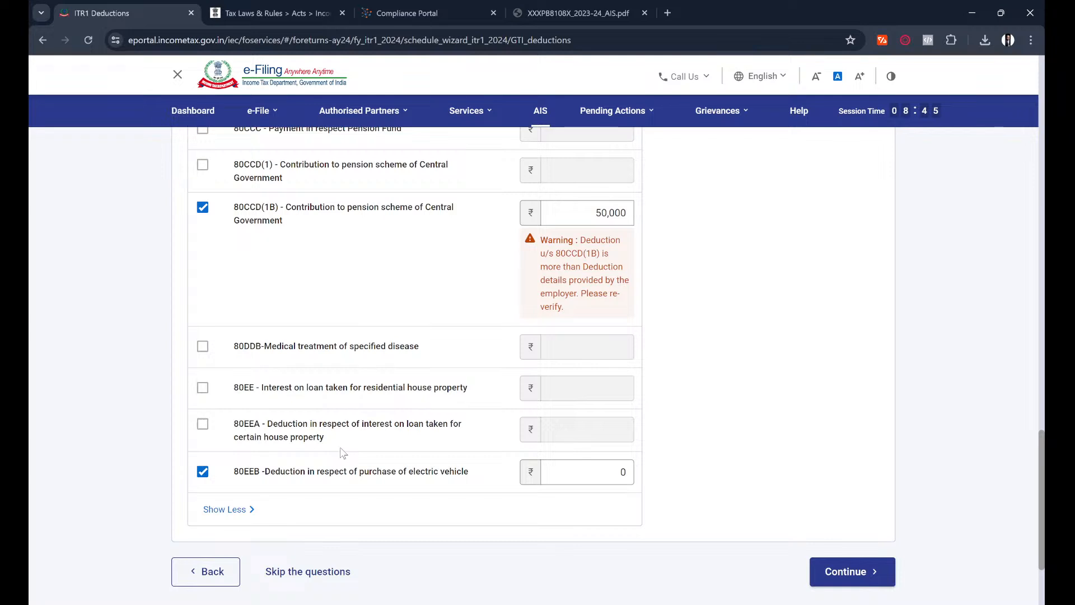
{"action": "left_click", "coordinate": [203, 473]}
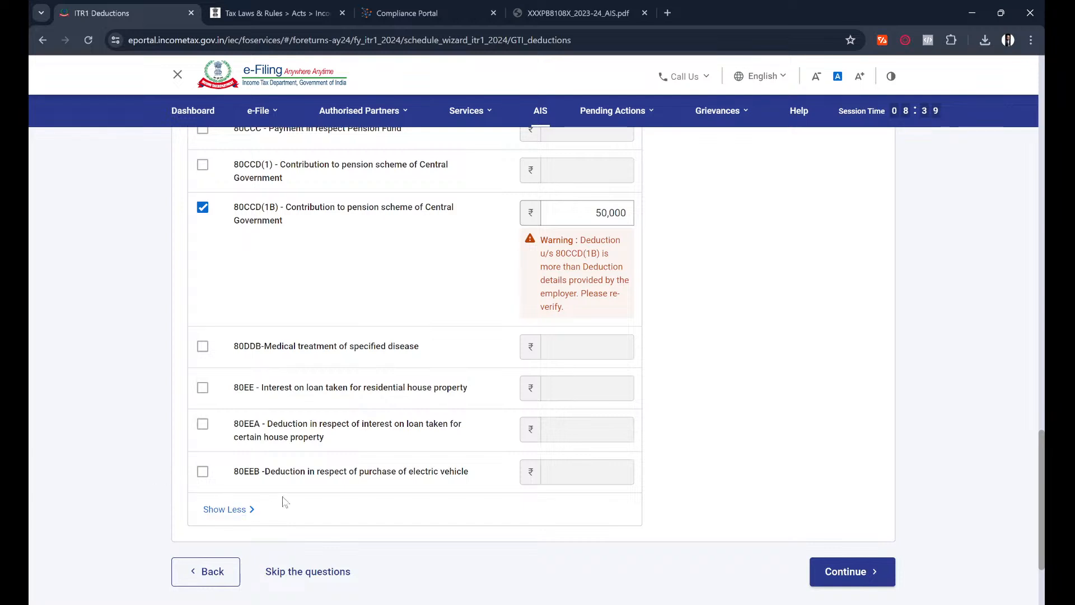
Recheck the other deductions list and continue from the questionnaire to the deductions verification page
{"action": "scroll", "coordinate": [124, 446], "scroll_direction": "up", "scroll_amount": 1}
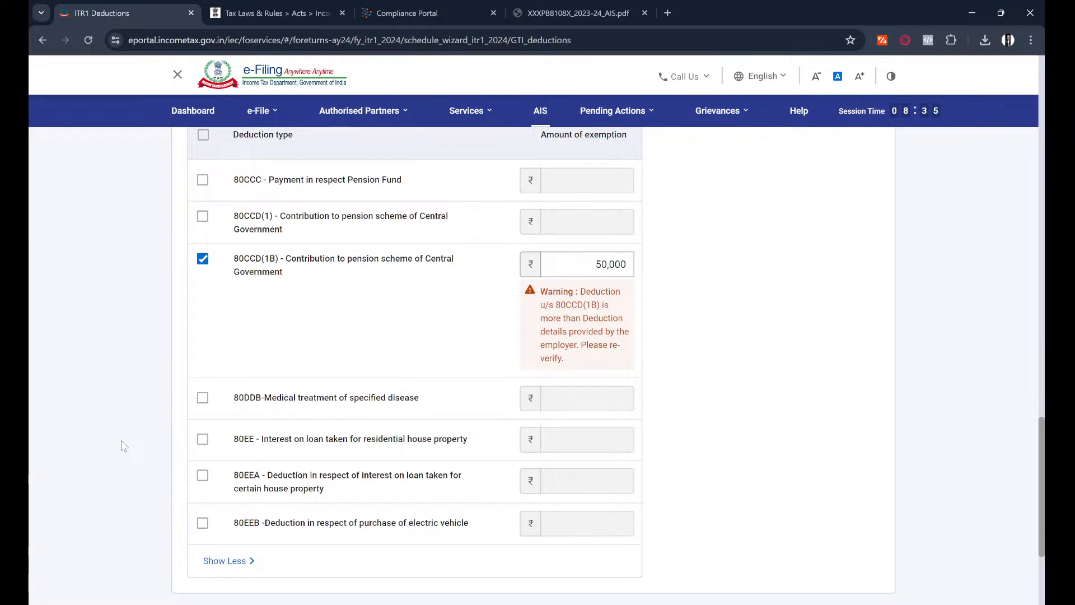
{"action": "key", "text": "alt+Tab"}
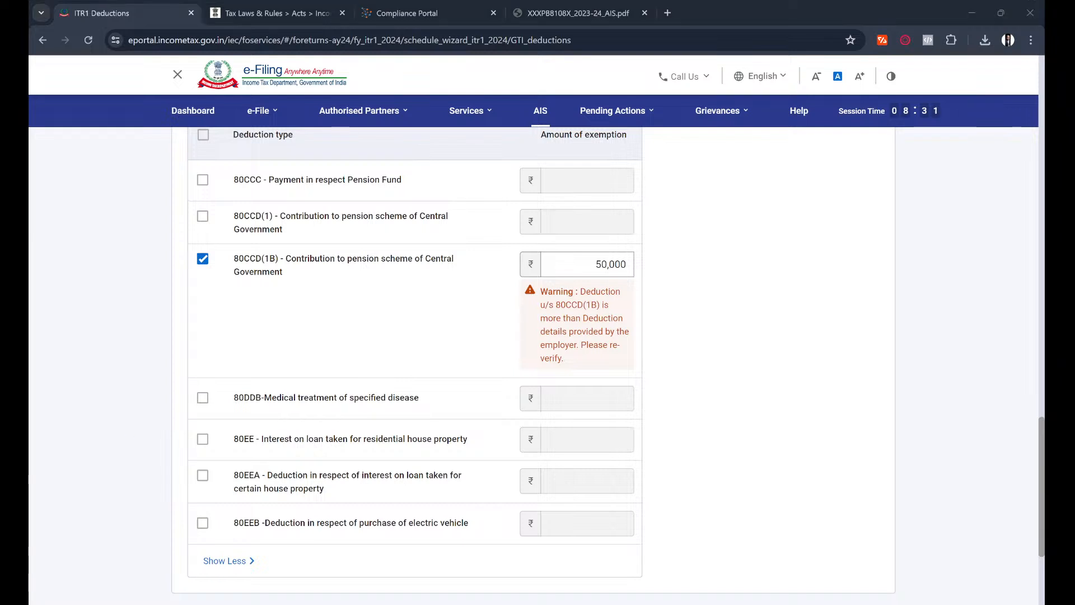
{"action": "key", "text": "alt+Tab"}
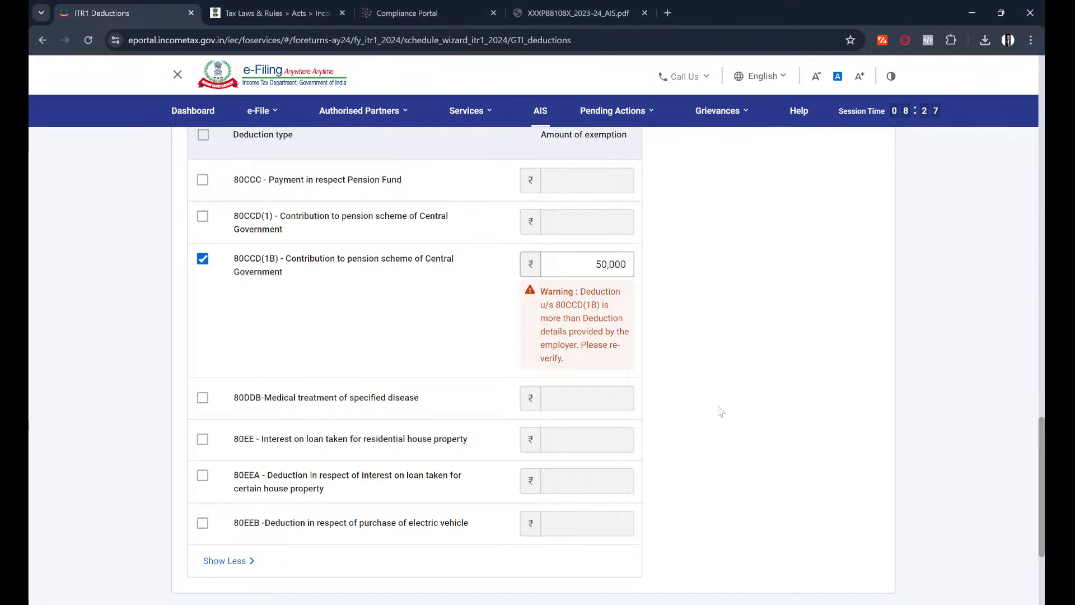
{"action": "scroll", "coordinate": [720, 412], "scroll_direction": "down", "scroll_amount": 1}
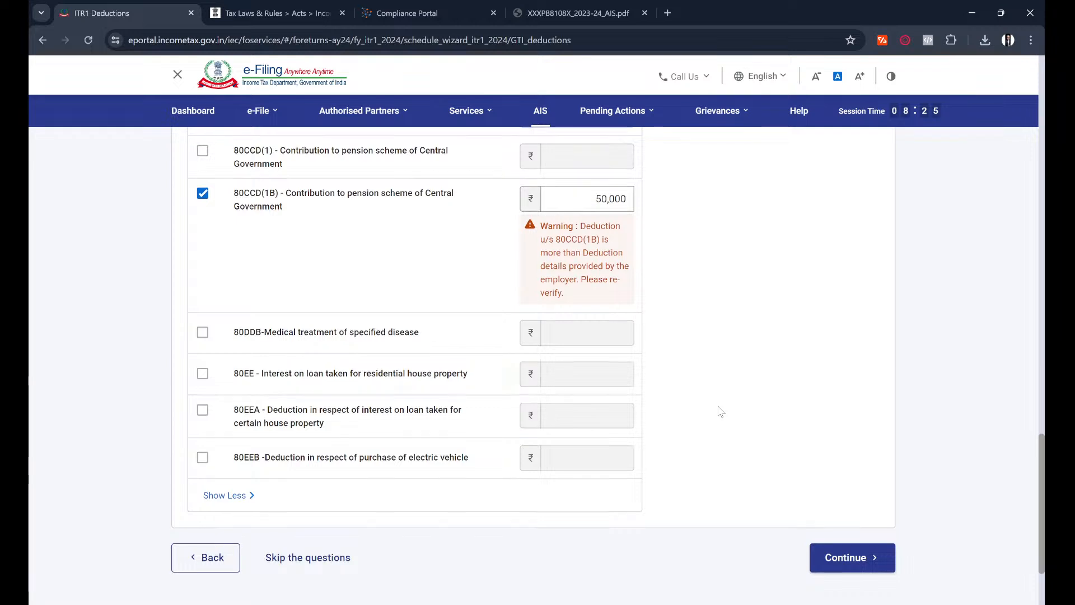
{"action": "scroll", "coordinate": [718, 410], "scroll_direction": "up", "scroll_amount": 2}
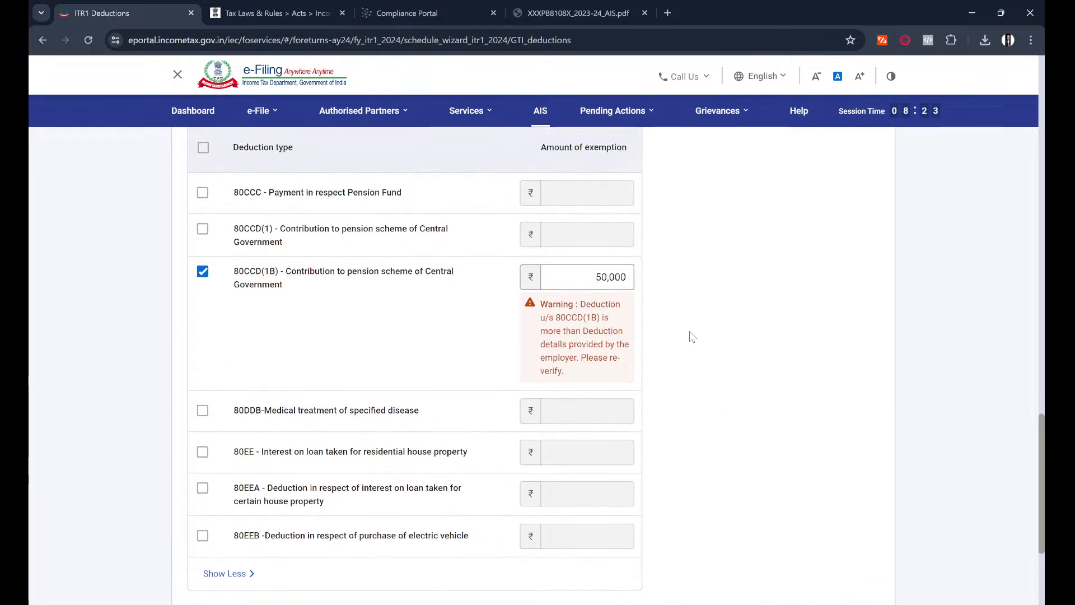
{"action": "scroll", "coordinate": [690, 336], "scroll_direction": "up", "scroll_amount": 2}
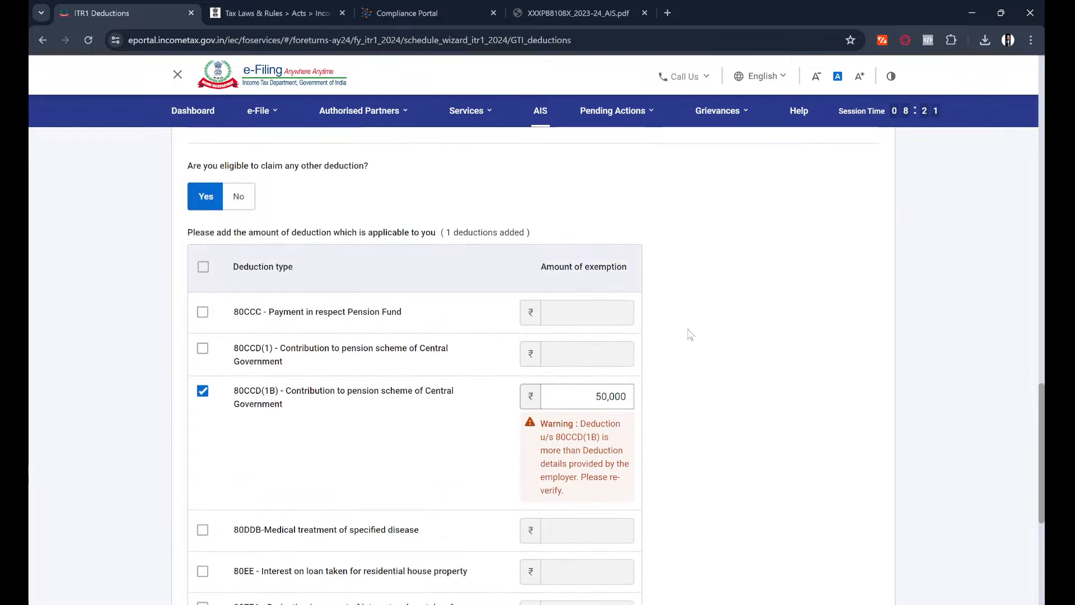
{"action": "scroll", "coordinate": [691, 334], "scroll_direction": "down", "scroll_amount": 5}
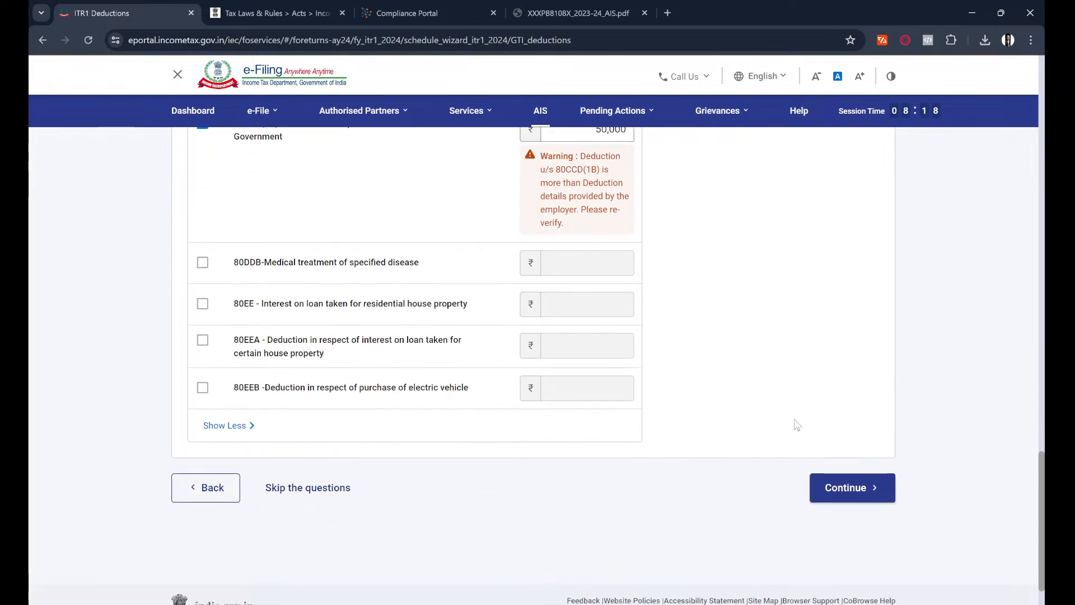
{"action": "left_click", "coordinate": [851, 480]}
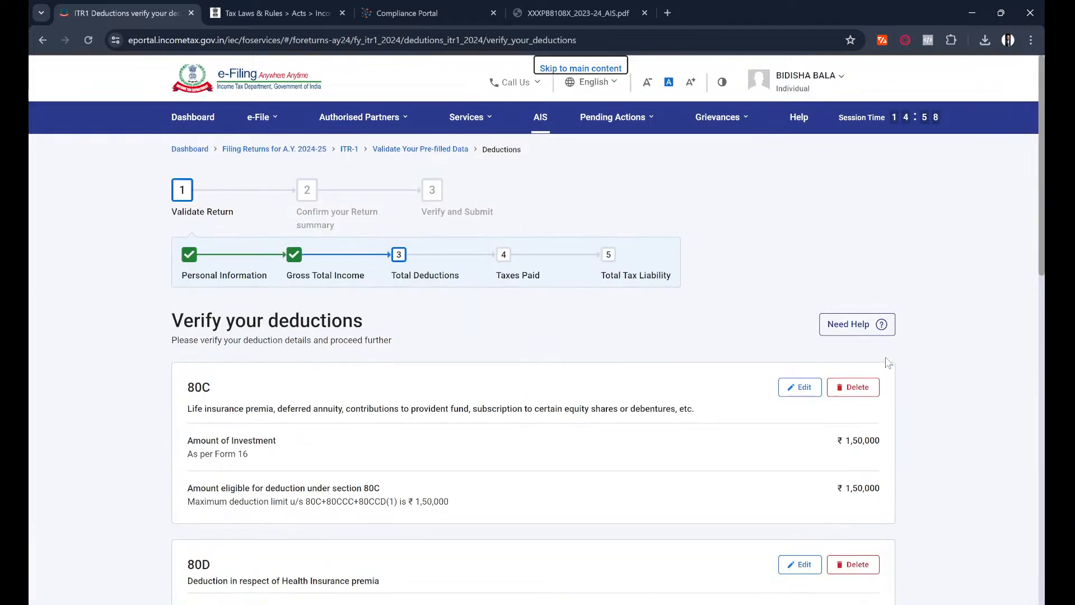
Review the declared deductions and their total, and open the 80D health insurance deduction for editing
{"action": "scroll", "coordinate": [934, 448], "scroll_direction": "down", "scroll_amount": 5}
{"action": "scroll", "coordinate": [935, 448], "scroll_direction": "down", "scroll_amount": 10}
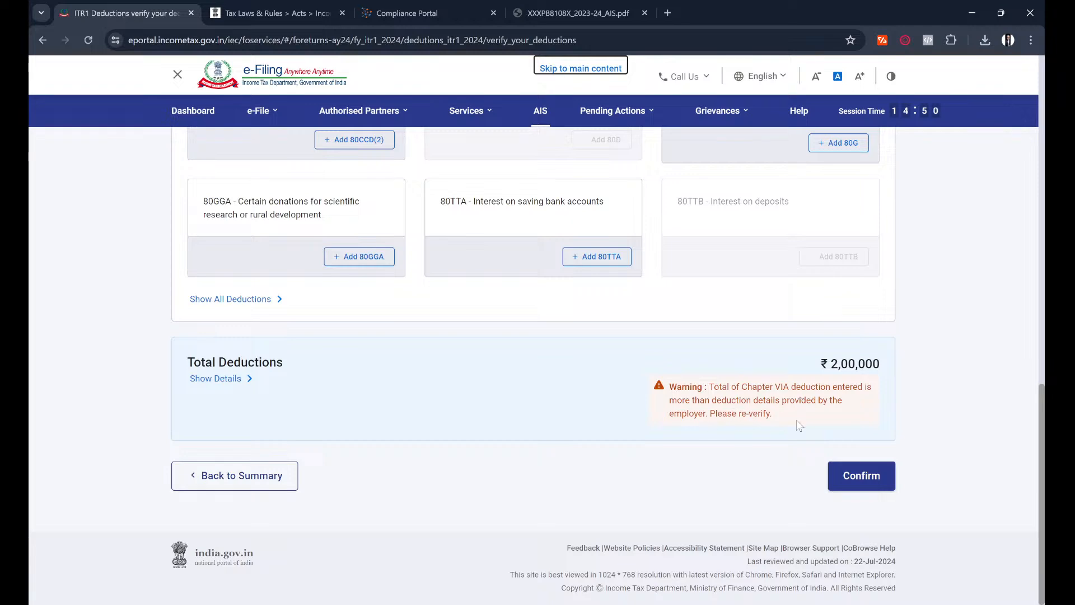
{"action": "scroll", "coordinate": [922, 374], "scroll_direction": "up", "scroll_amount": 3}
{"action": "scroll", "coordinate": [922, 374], "scroll_direction": "up", "scroll_amount": 4}
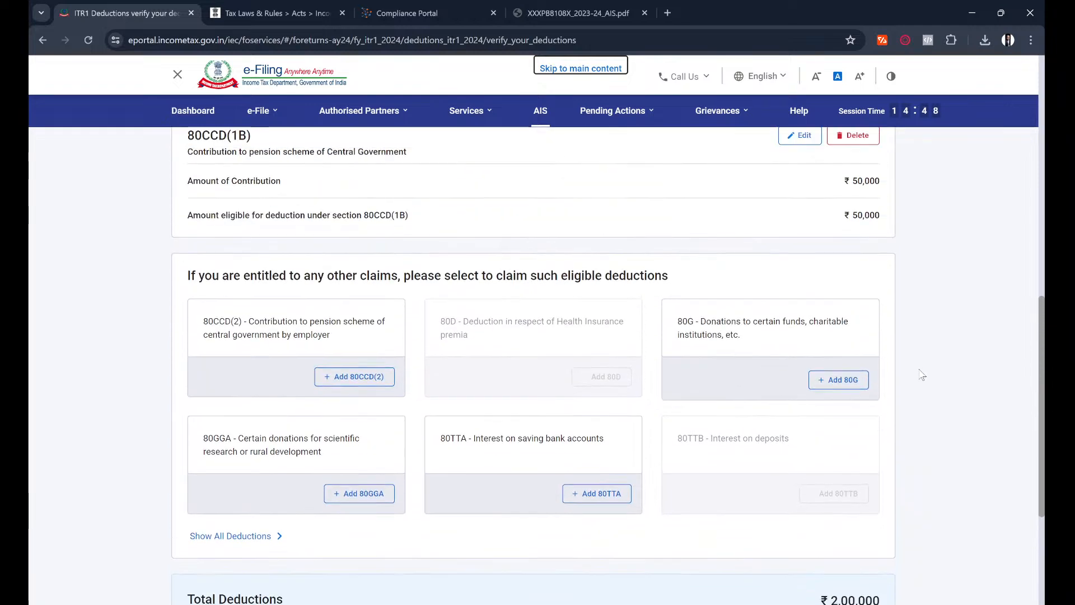
{"action": "scroll", "coordinate": [922, 374], "scroll_direction": "up", "scroll_amount": 4}
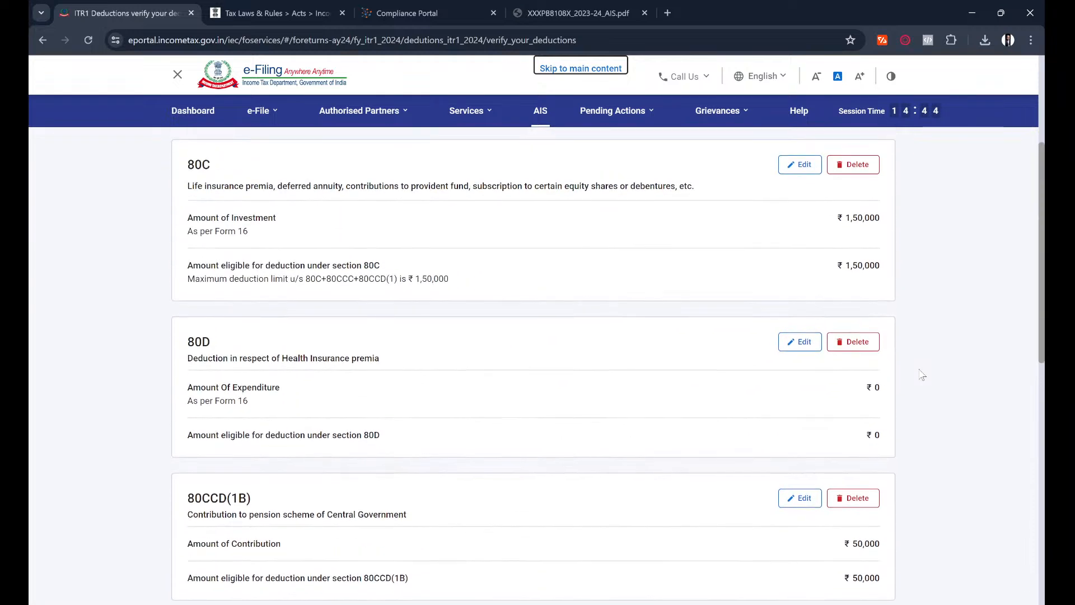
{"action": "scroll", "coordinate": [922, 374], "scroll_direction": "up", "scroll_amount": 3}
{"action": "scroll", "coordinate": [922, 373], "scroll_direction": "down", "scroll_amount": 3}
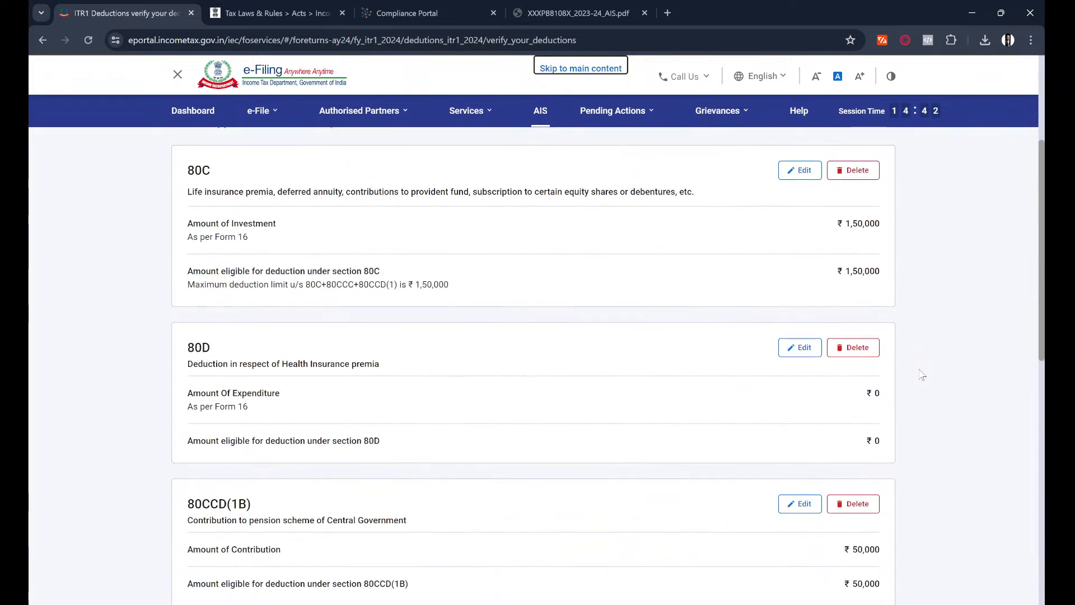
{"action": "left_click", "coordinate": [799, 348]}
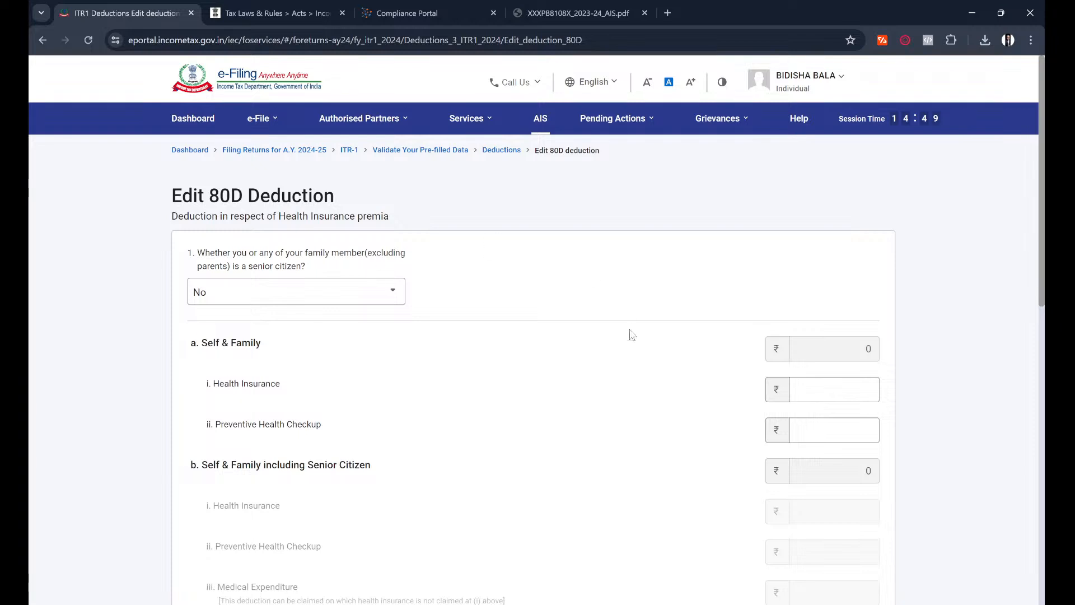
Examine the 80D form's health insurance and preventive checkup fields for self, family and parents
{"action": "scroll", "coordinate": [630, 325], "scroll_direction": "down", "scroll_amount": 1}
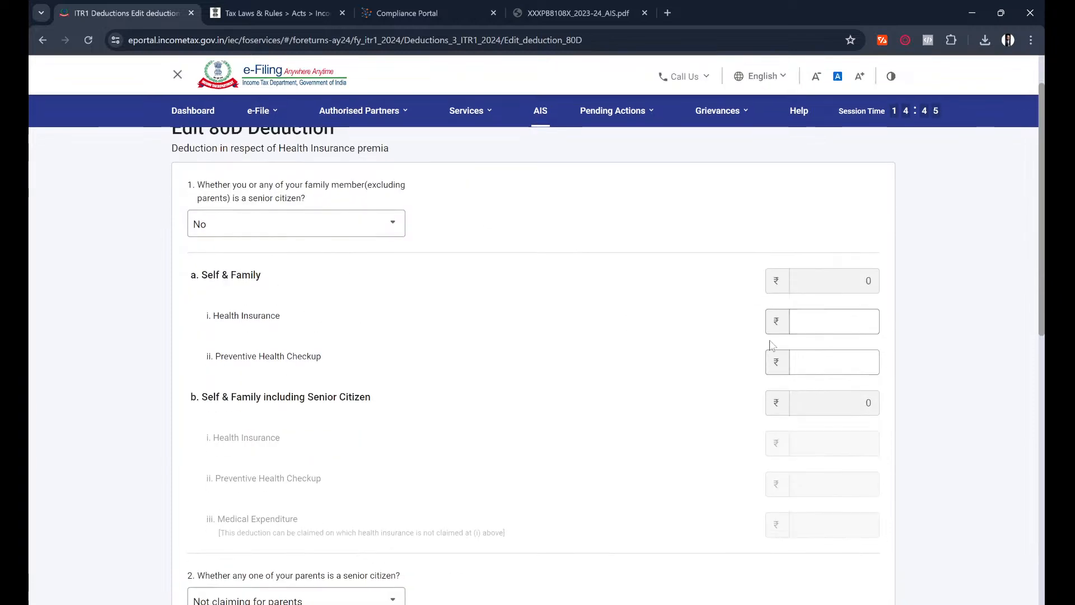
{"action": "scroll", "coordinate": [773, 346], "scroll_direction": "down", "scroll_amount": 2}
{"action": "scroll", "coordinate": [683, 463], "scroll_direction": "down", "scroll_amount": 3}
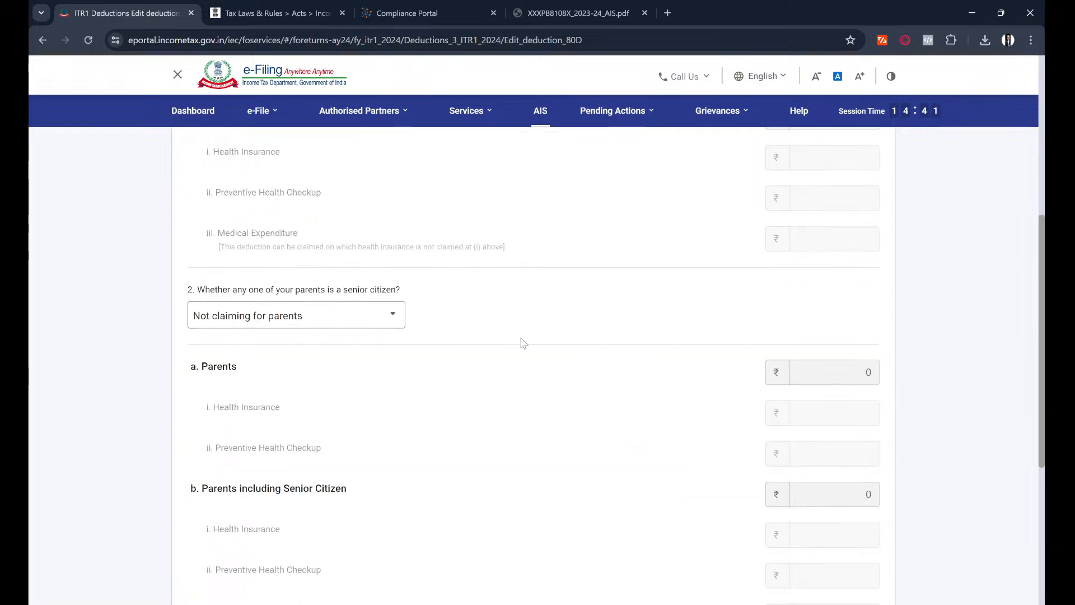
{"action": "scroll", "coordinate": [522, 343], "scroll_direction": "down", "scroll_amount": 3}
{"action": "scroll", "coordinate": [520, 342], "scroll_direction": "up", "scroll_amount": 8}
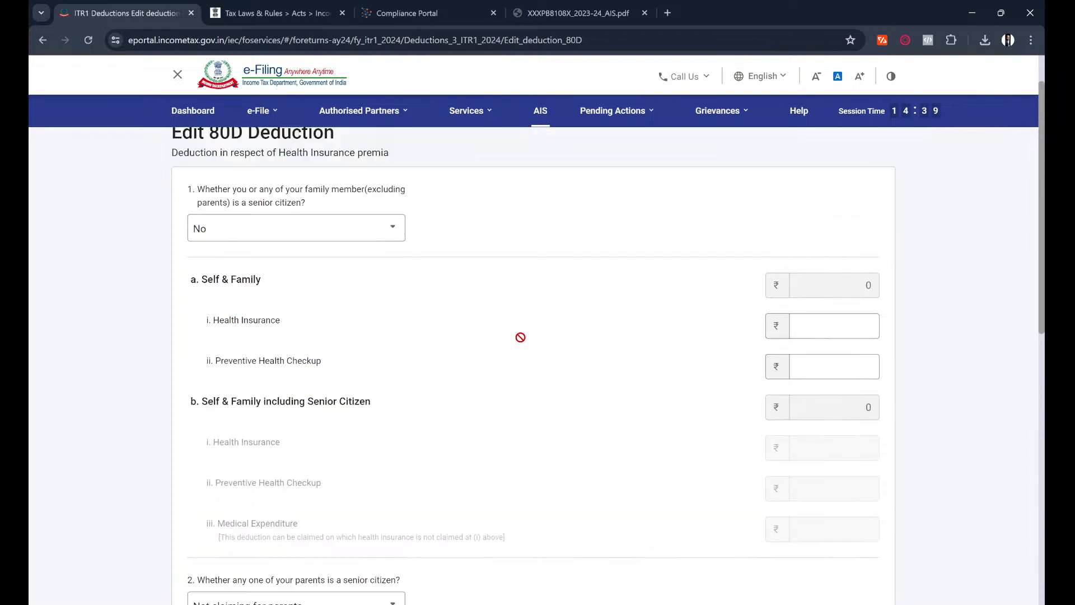